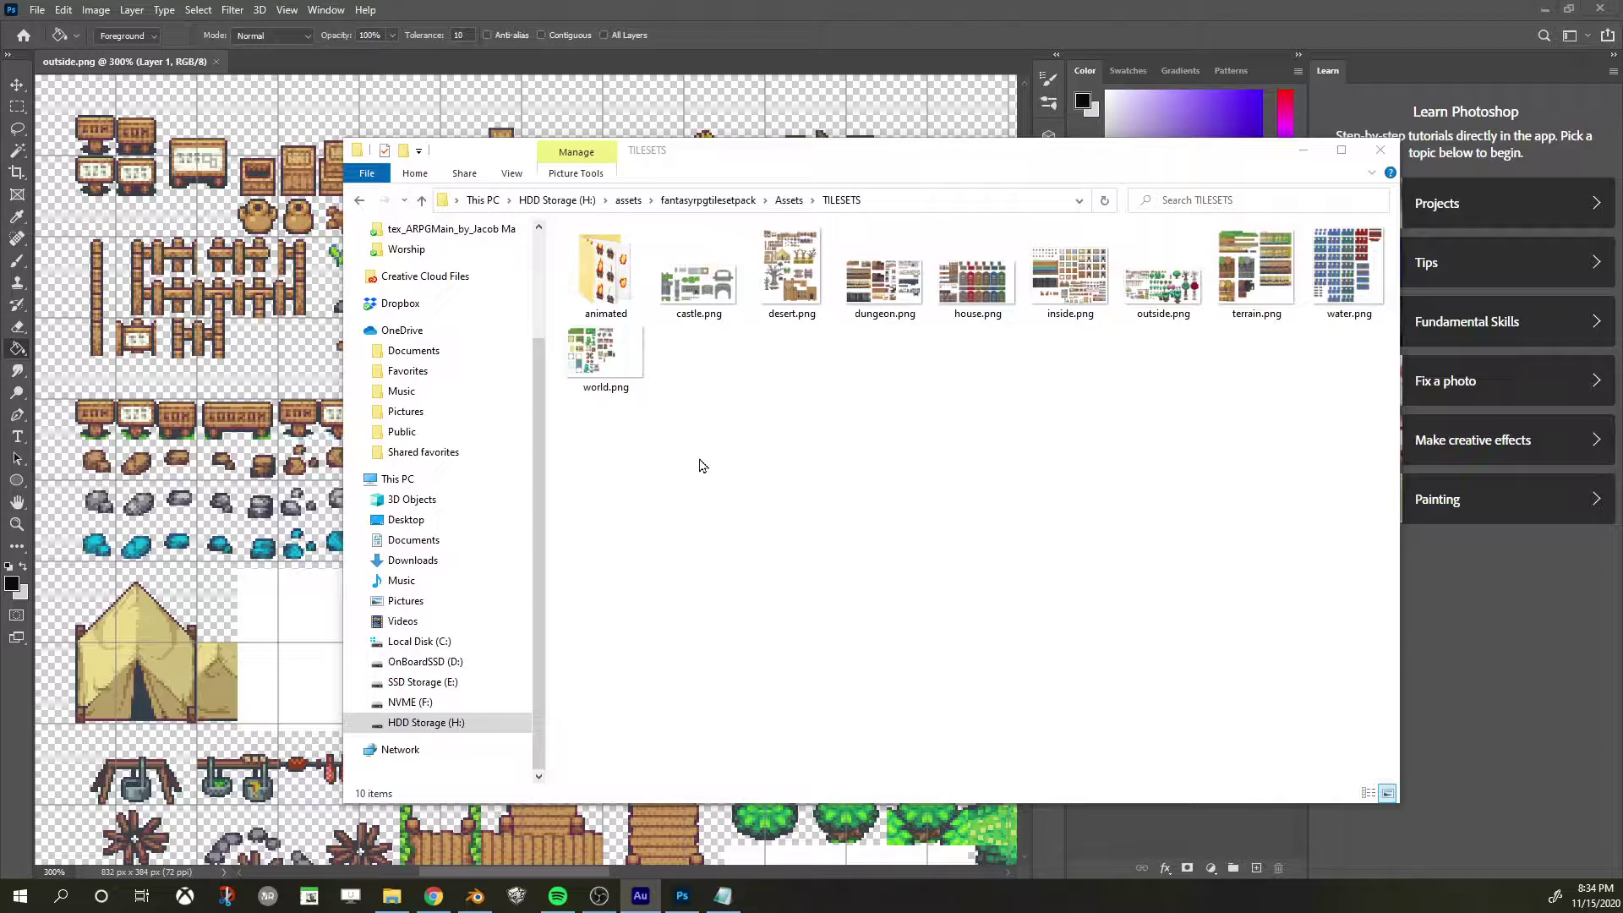
Switch to Photoshop with the outside.png tileset and activate the Rectangular Marquee tool
{"action": "left_click", "coordinate": [673, 17]}
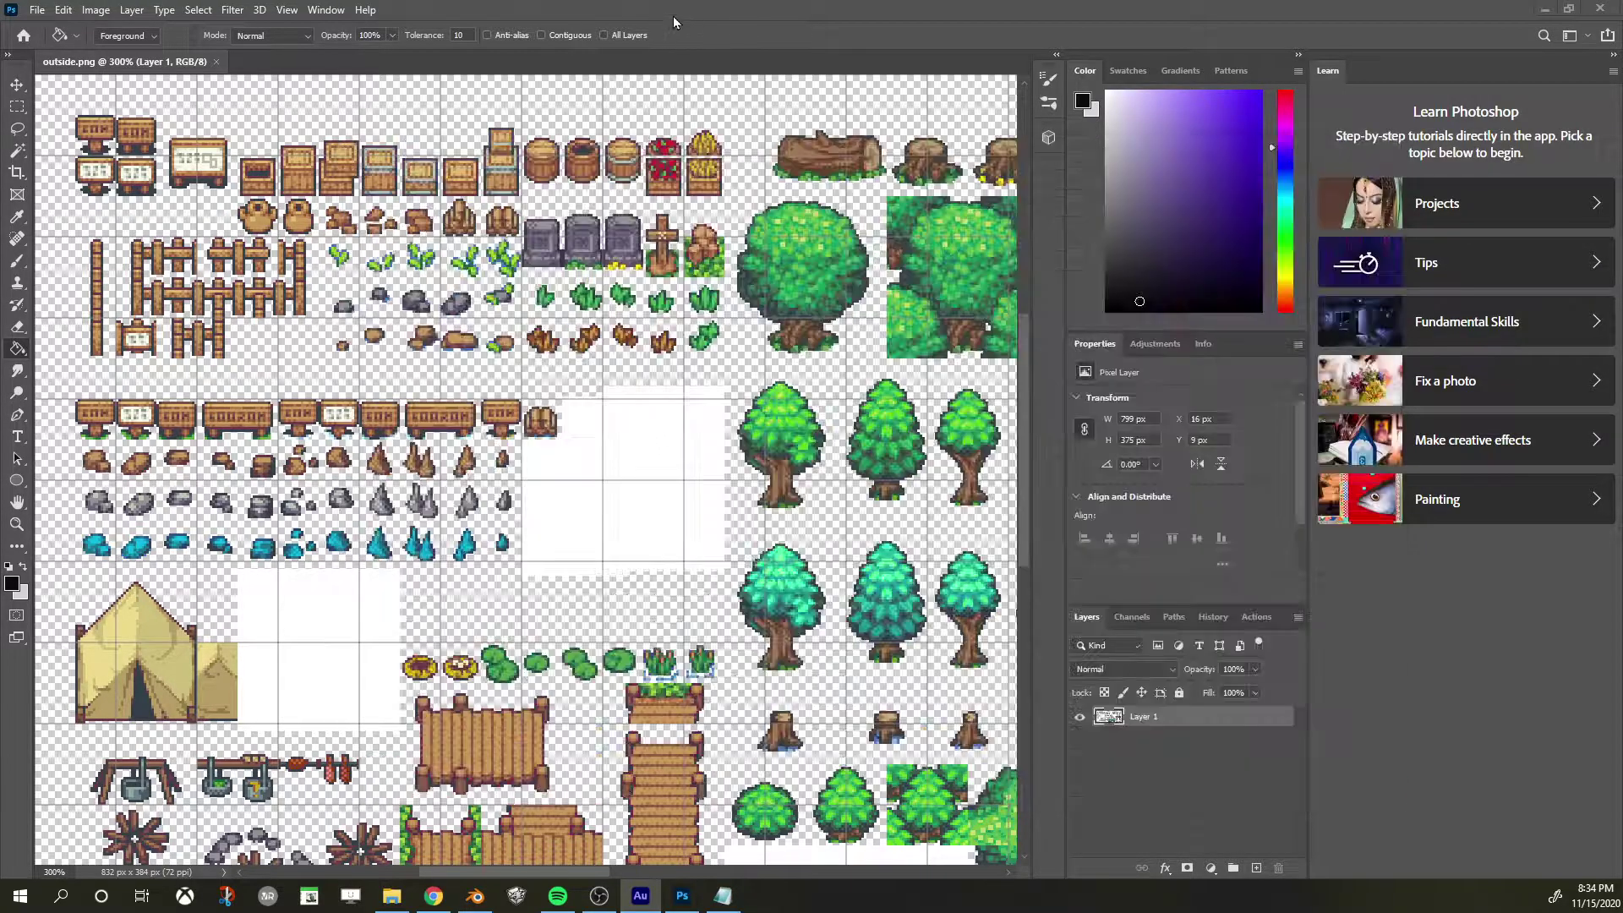
{"action": "scroll", "coordinate": [398, 372], "scroll_direction": "up", "scroll_amount": 1}
{"action": "scroll", "coordinate": [410, 325], "scroll_direction": "up", "scroll_amount": 2}
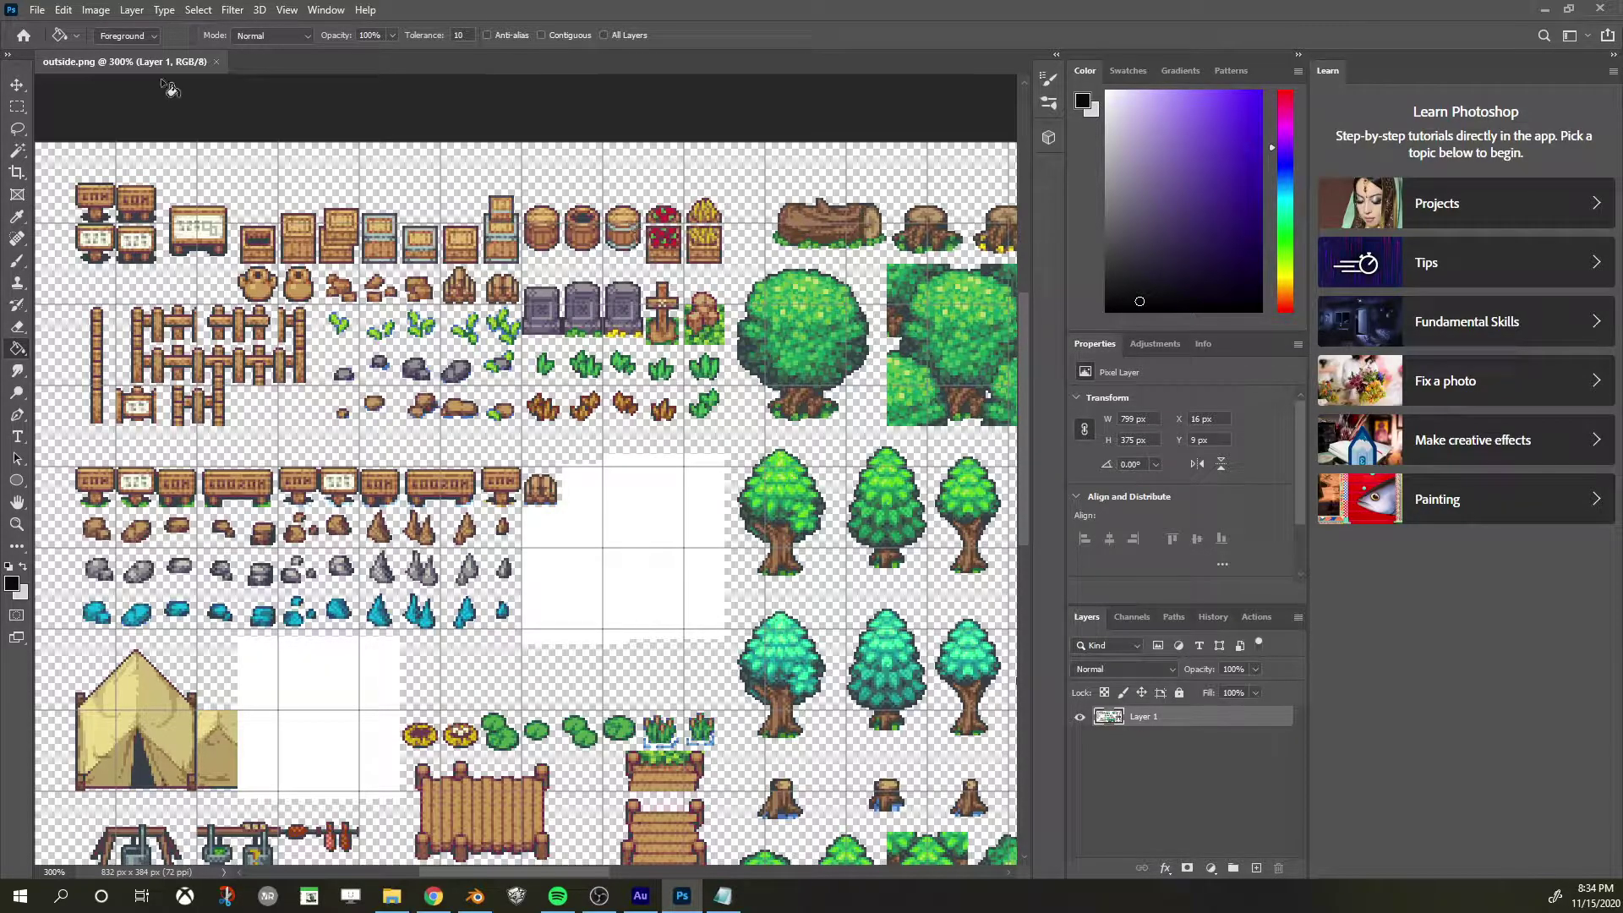
{"action": "left_click", "coordinate": [17, 106]}
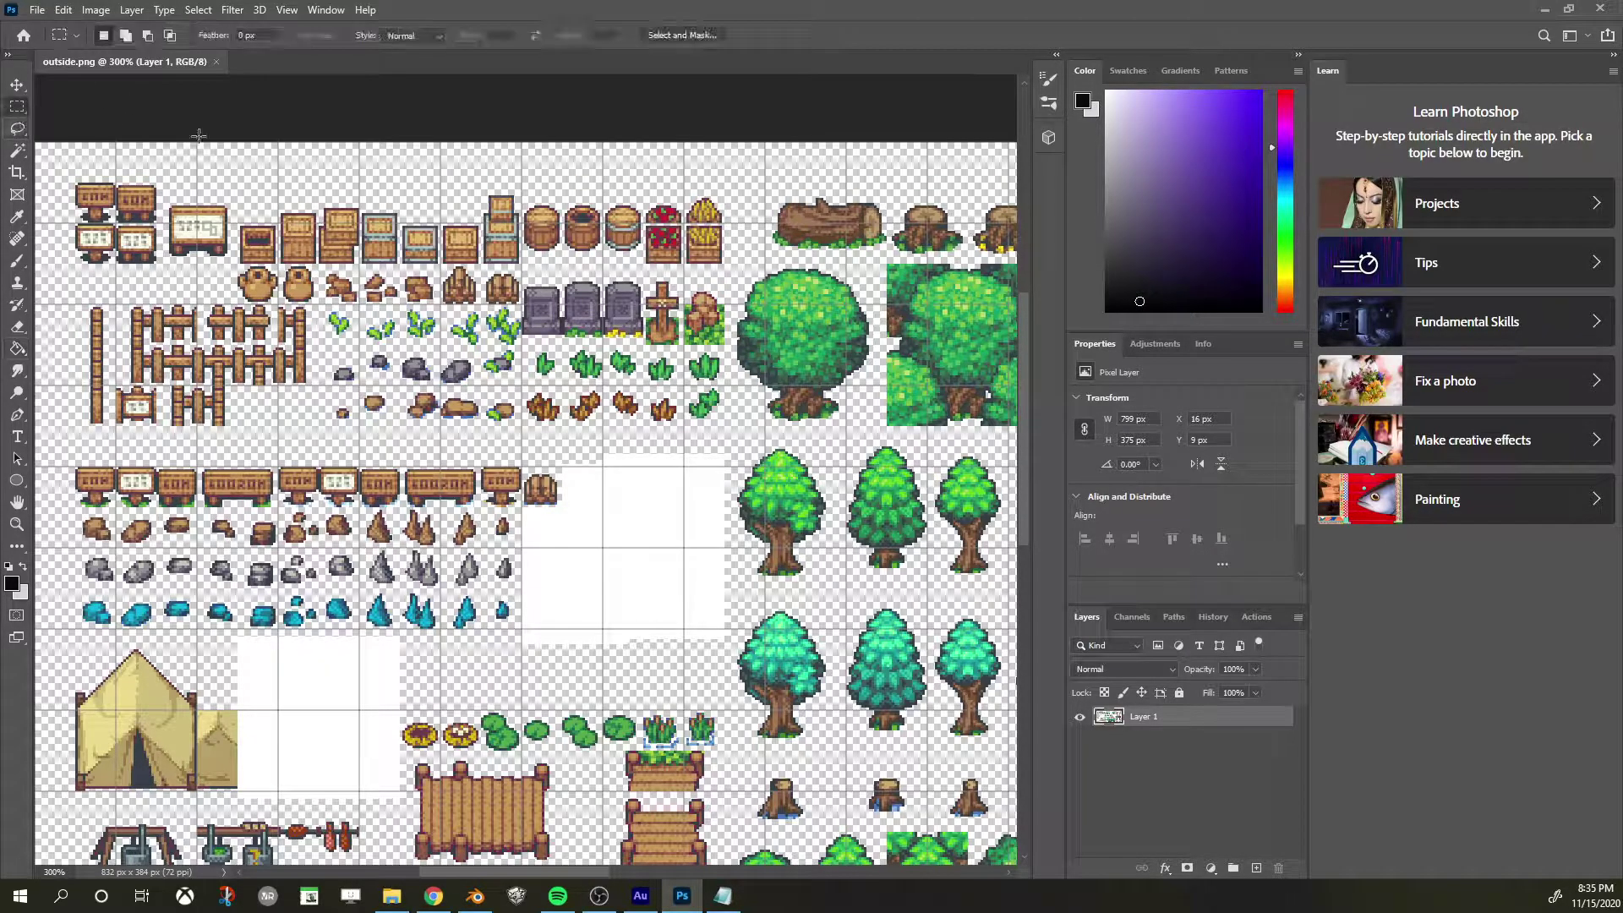
Try rectangular selections around the tall wooden crate and the closed barrel on the tileset
{"action": "left_click_drag", "start_coordinate": [278, 204], "coordinate": [317, 266]}
{"action": "left_click", "coordinate": [512, 174]}
{"action": "left_click_drag", "start_coordinate": [605, 201], "coordinate": [641, 254]}
{"action": "left_click_drag", "start_coordinate": [714, 165], "coordinate": [716, 167]}
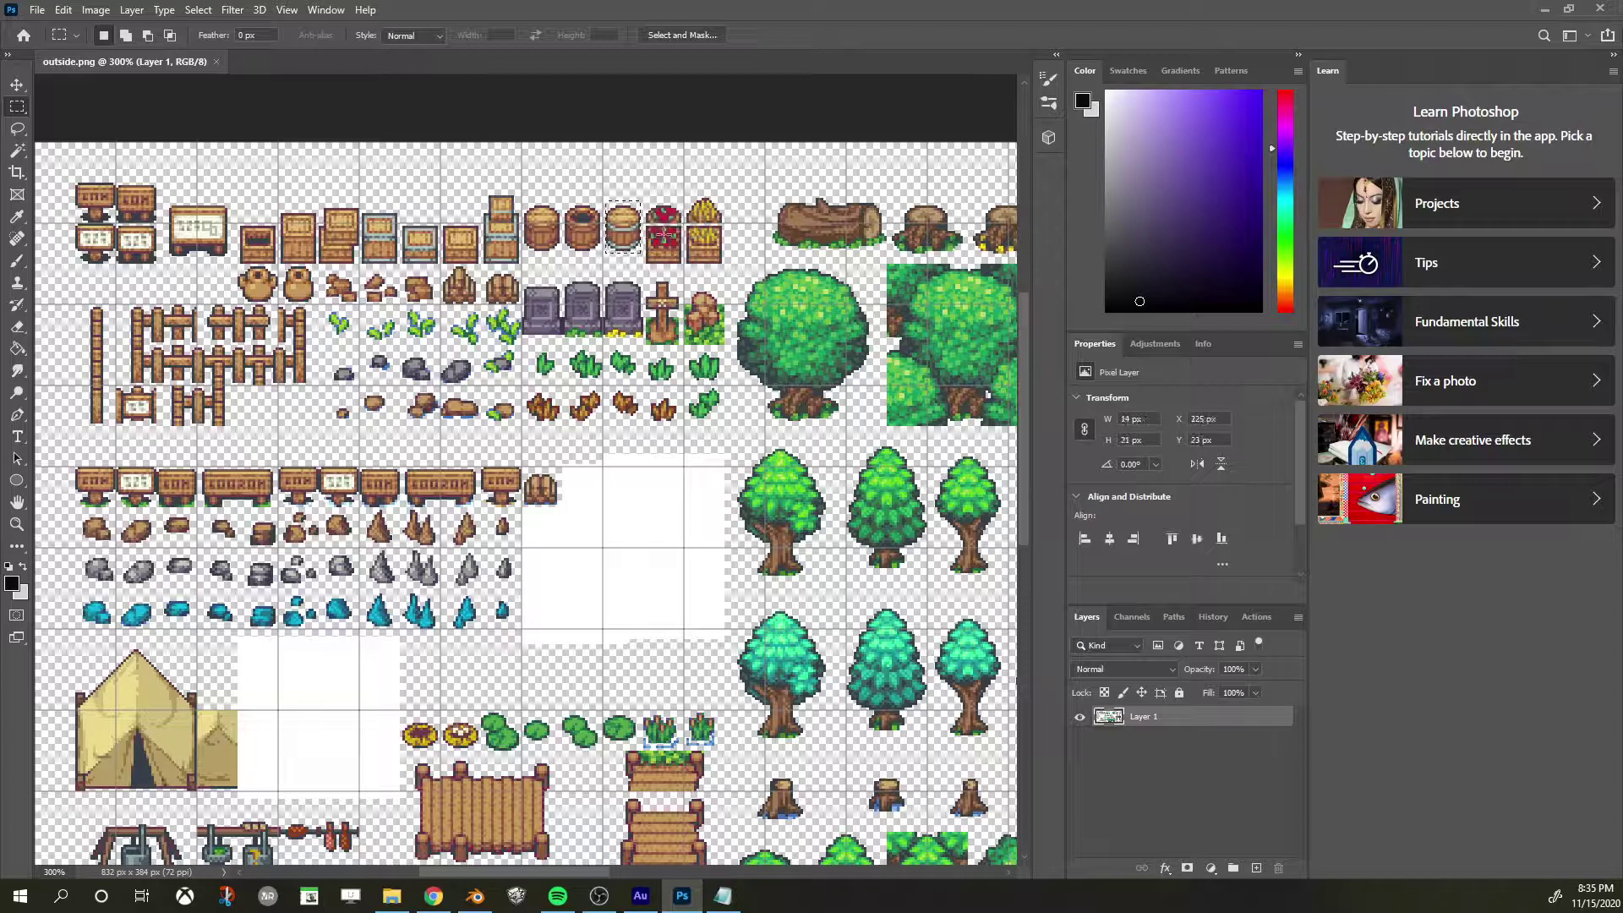
Create a new document 32 pixels wide and 32 pixels high
{"action": "left_click", "coordinate": [37, 9]}
{"action": "key", "text": "ctrl+n"}
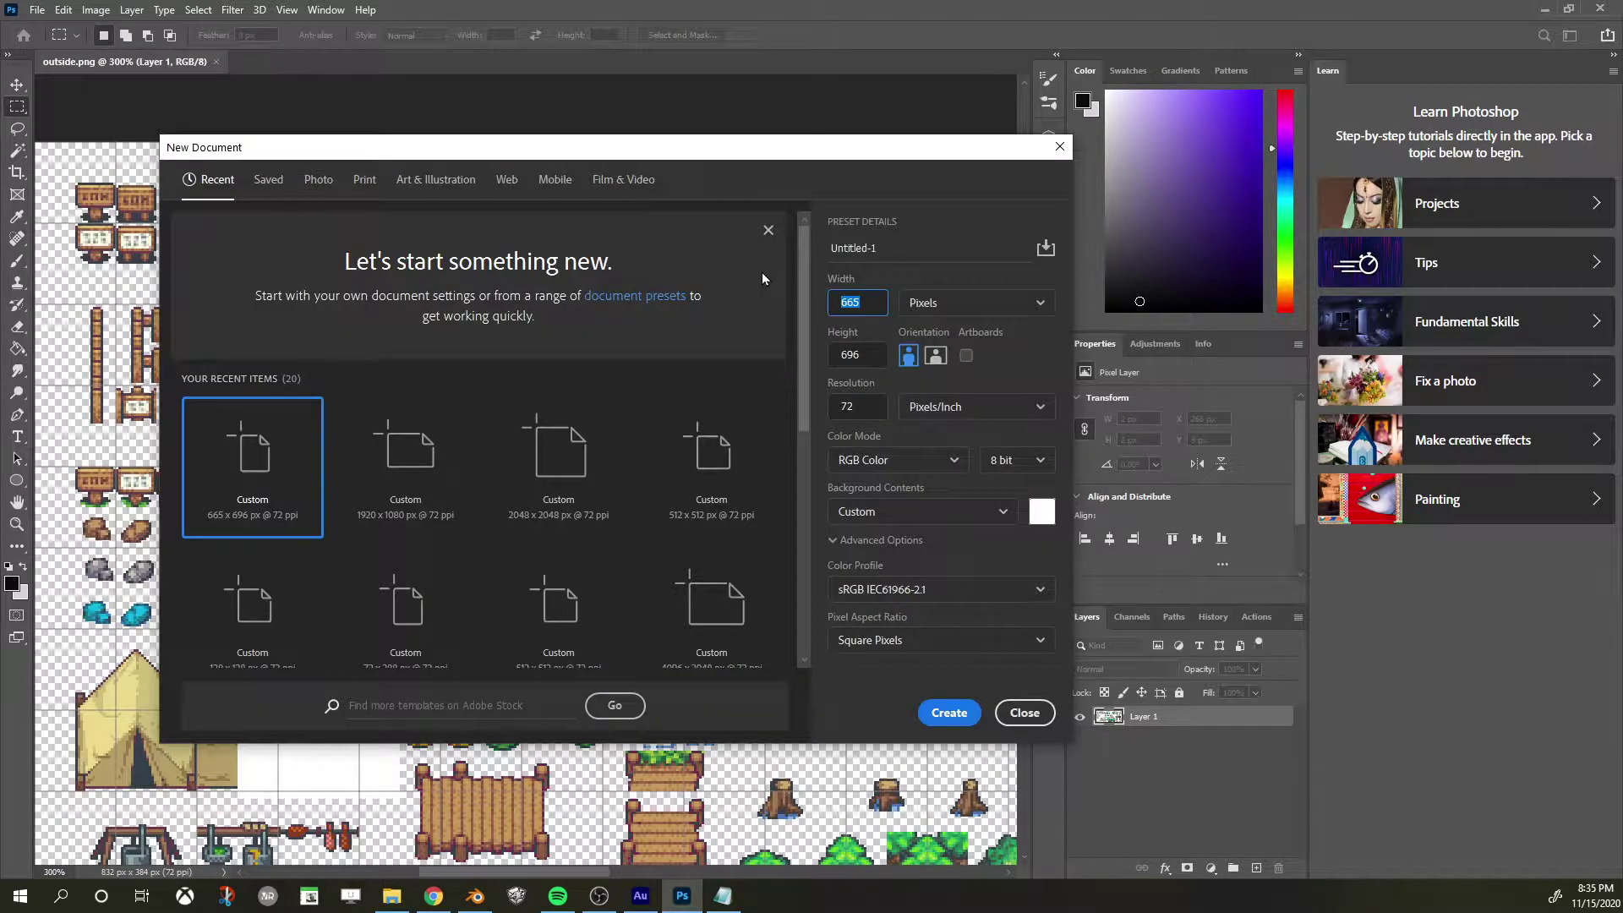
{"action": "type", "text": "32"}
{"action": "key", "text": "Tab"}
{"action": "key", "text": "Tab"}
{"action": "type", "text": "32"}
{"action": "left_click", "coordinate": [949, 712]}
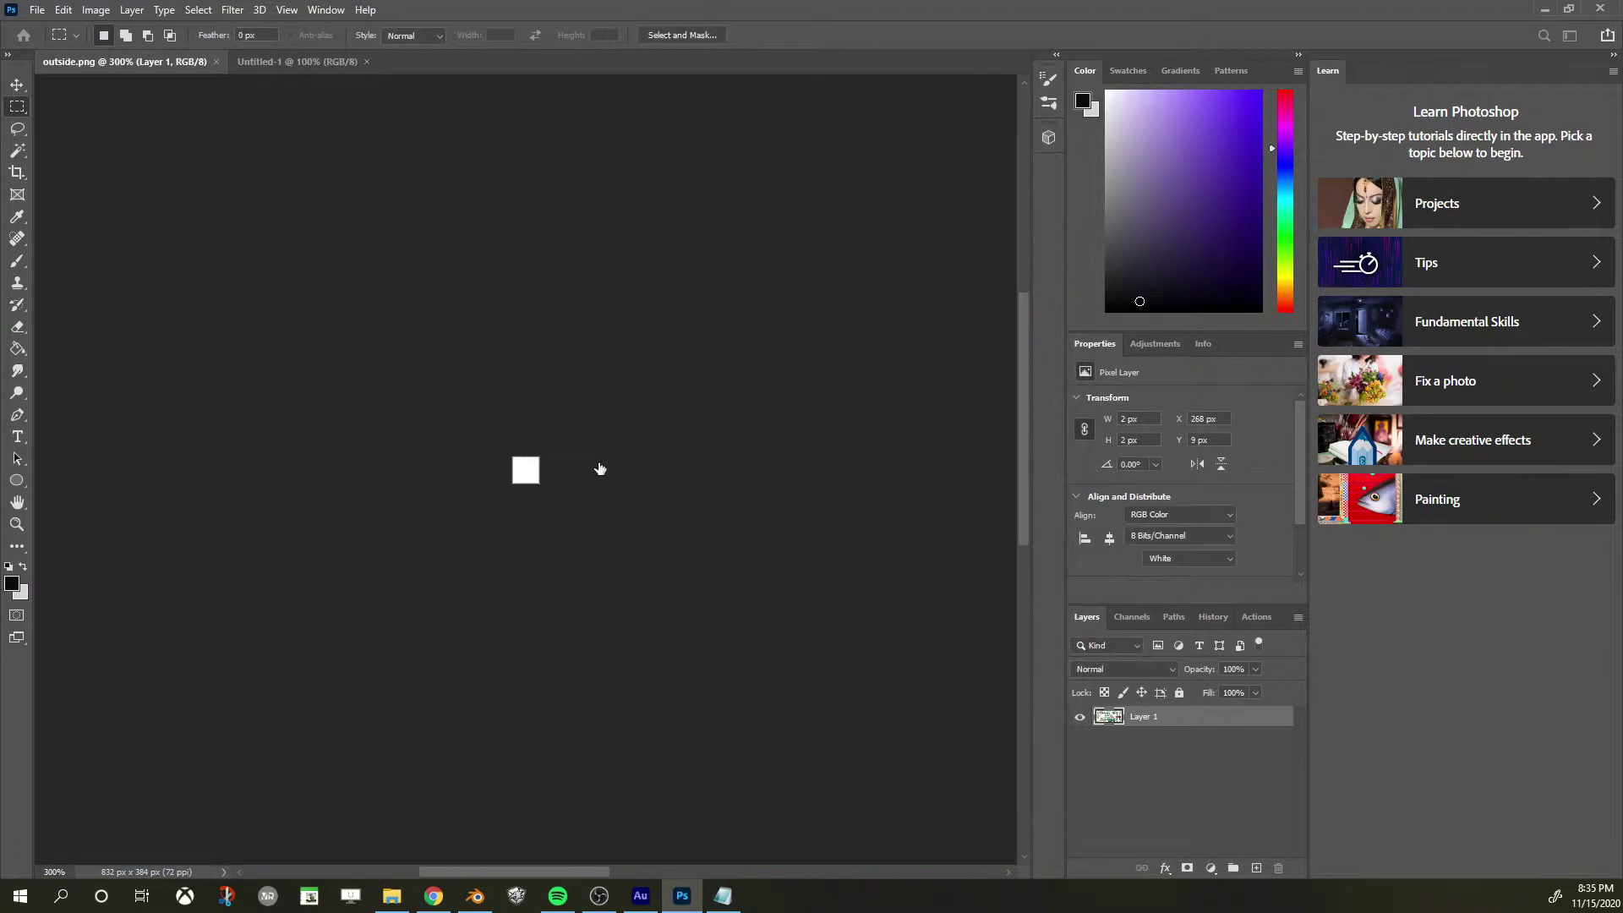
{"action": "scroll", "coordinate": [536, 409], "scroll_direction": "up", "scroll_amount": 5, "text": "alt"}
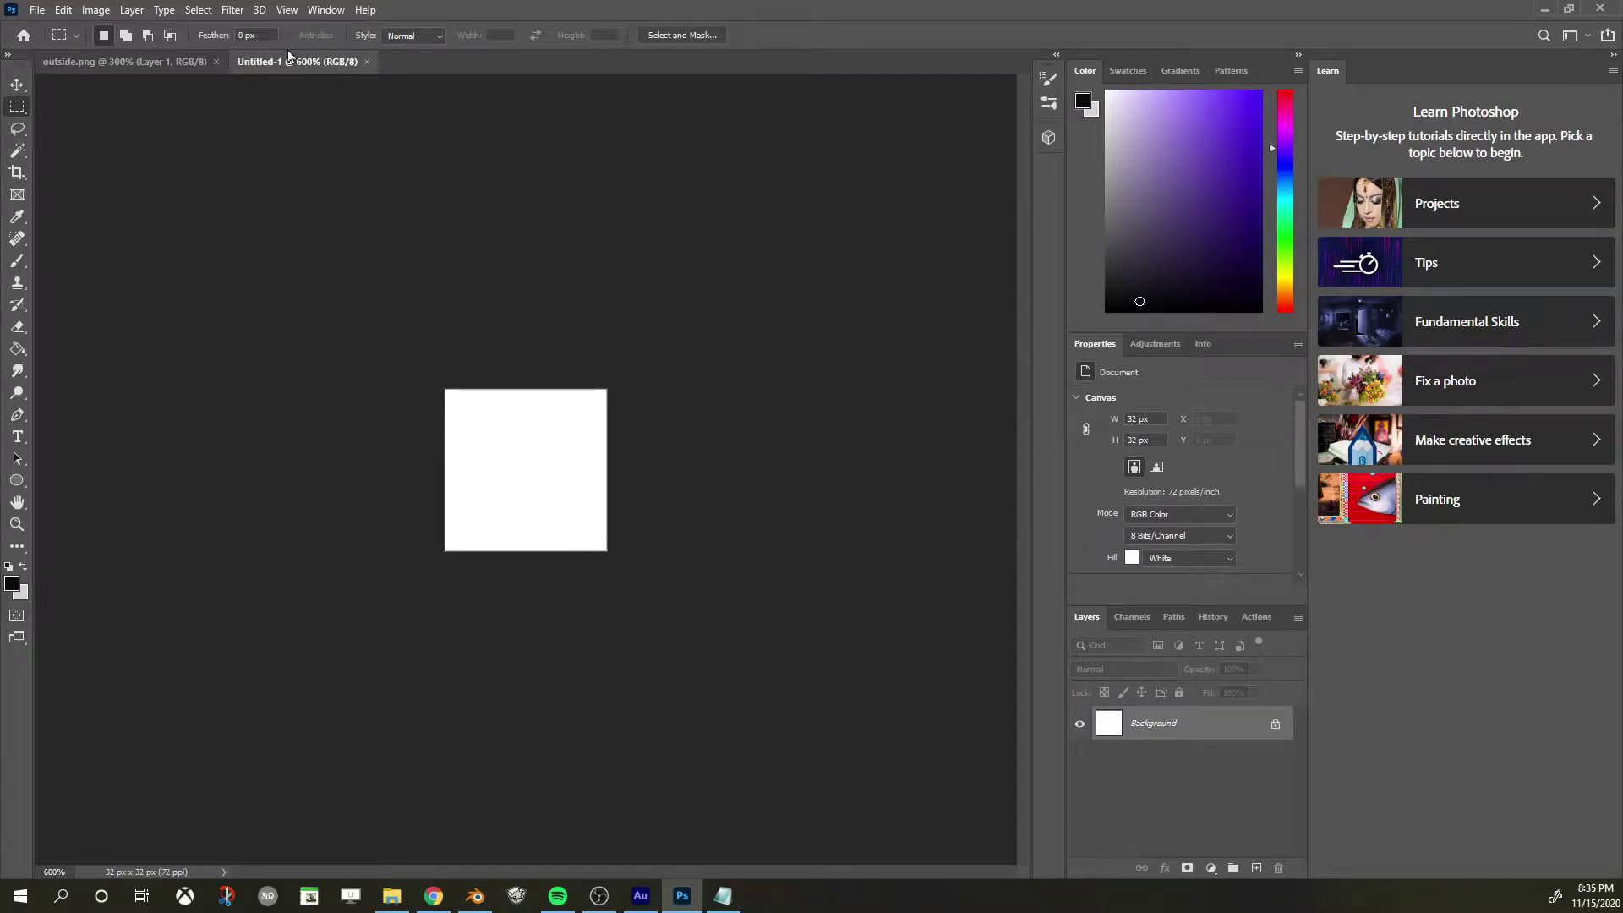
Copy the second wooden crate from outside.png with a selection of about 15 × 23 px and paste it into the new document
{"action": "left_click", "coordinate": [121, 59]}
{"action": "left_click_drag", "start_coordinate": [279, 137], "coordinate": [318, 193]}
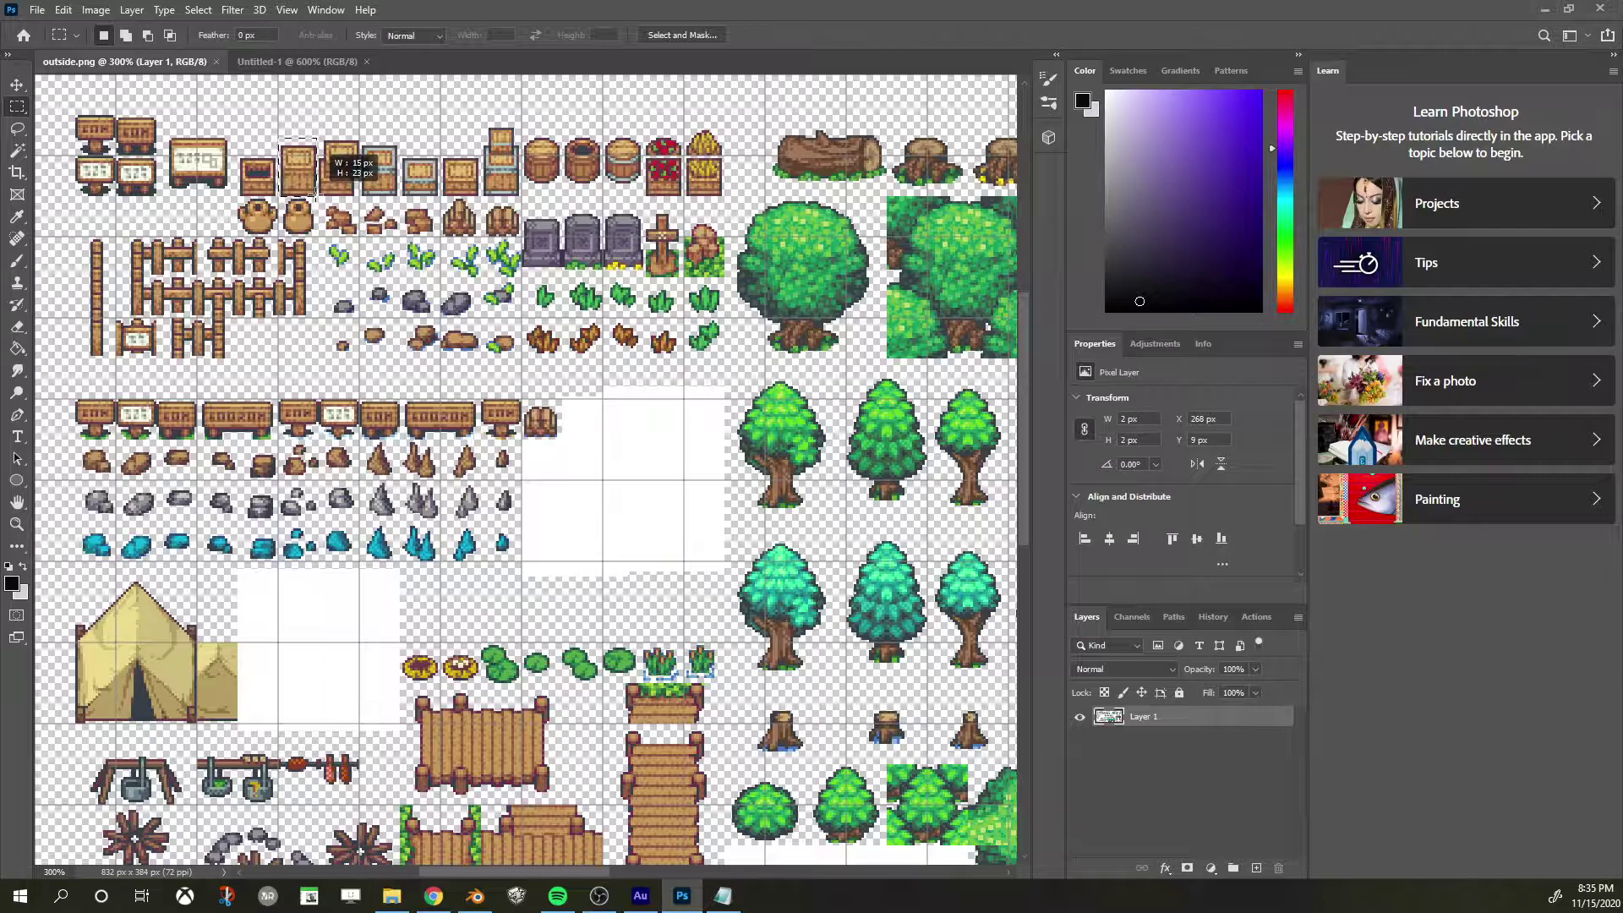
{"action": "key", "text": "ctrl+c"}
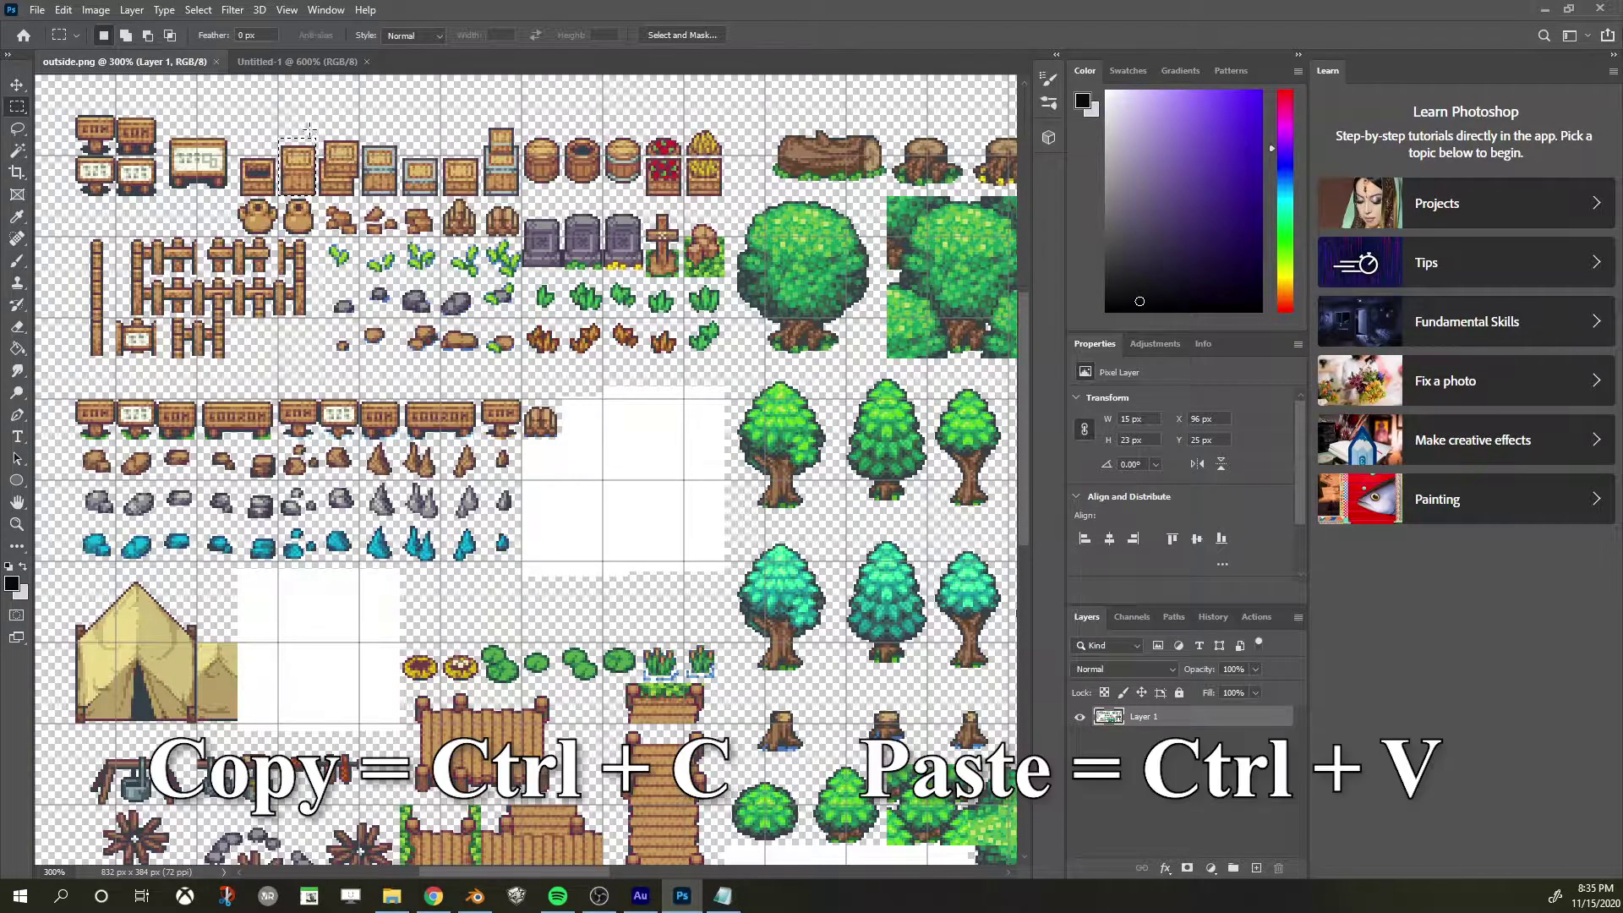
{"action": "left_click", "coordinate": [296, 61]}
{"action": "key", "text": "ctrl+v"}
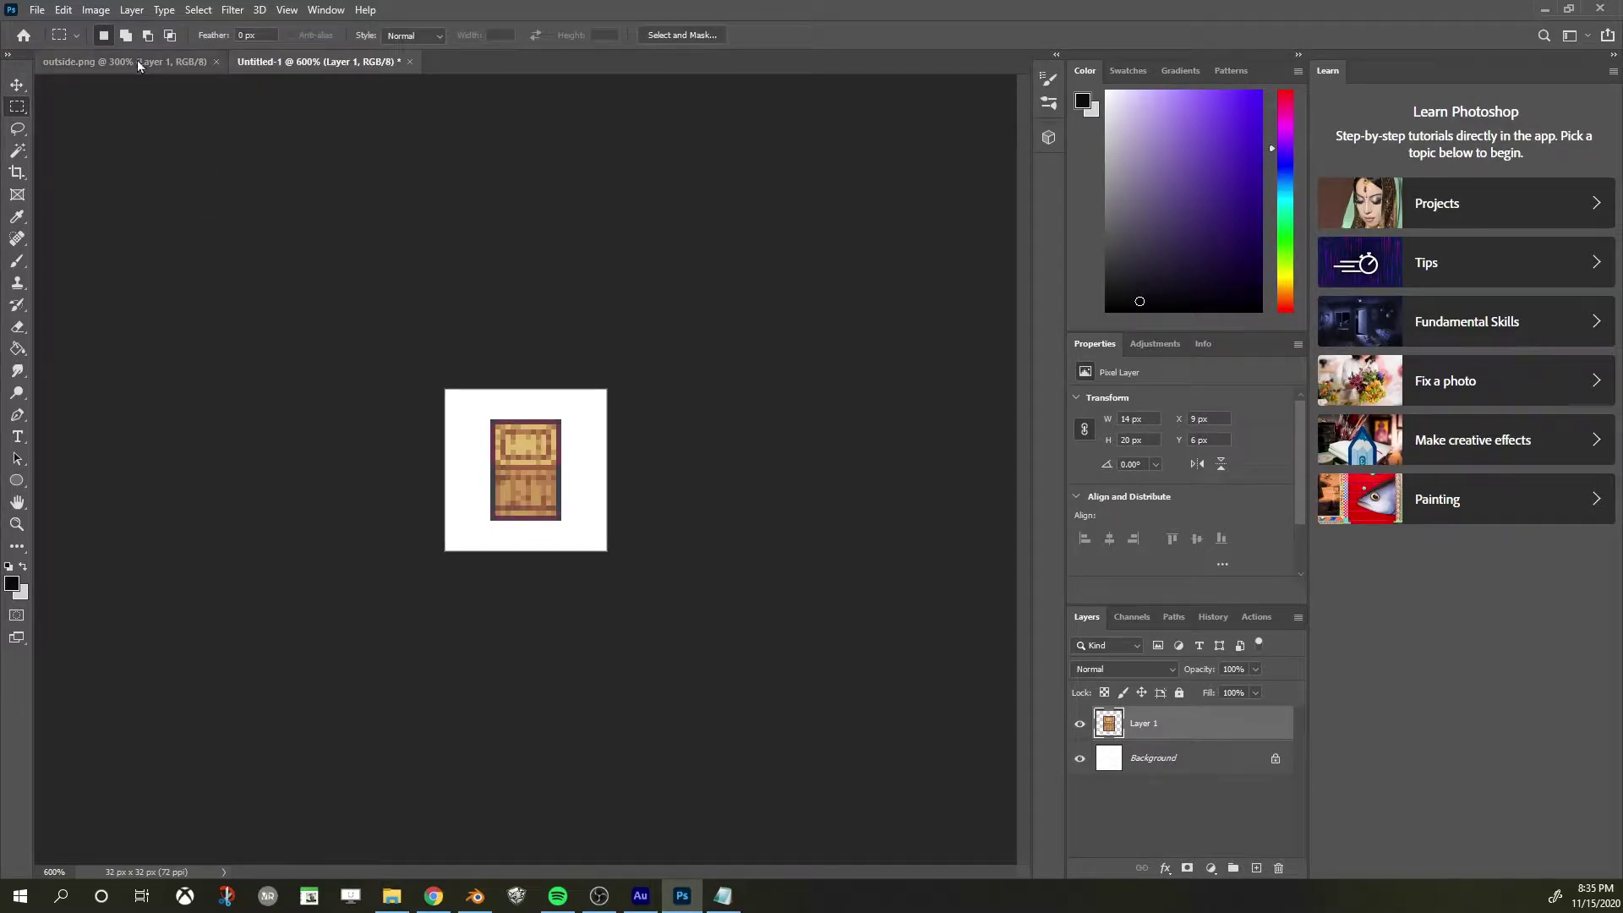
Start a PNG export of the crate document and create a folder named Objects inside assets as its destination
{"action": "left_click", "coordinate": [36, 9]}
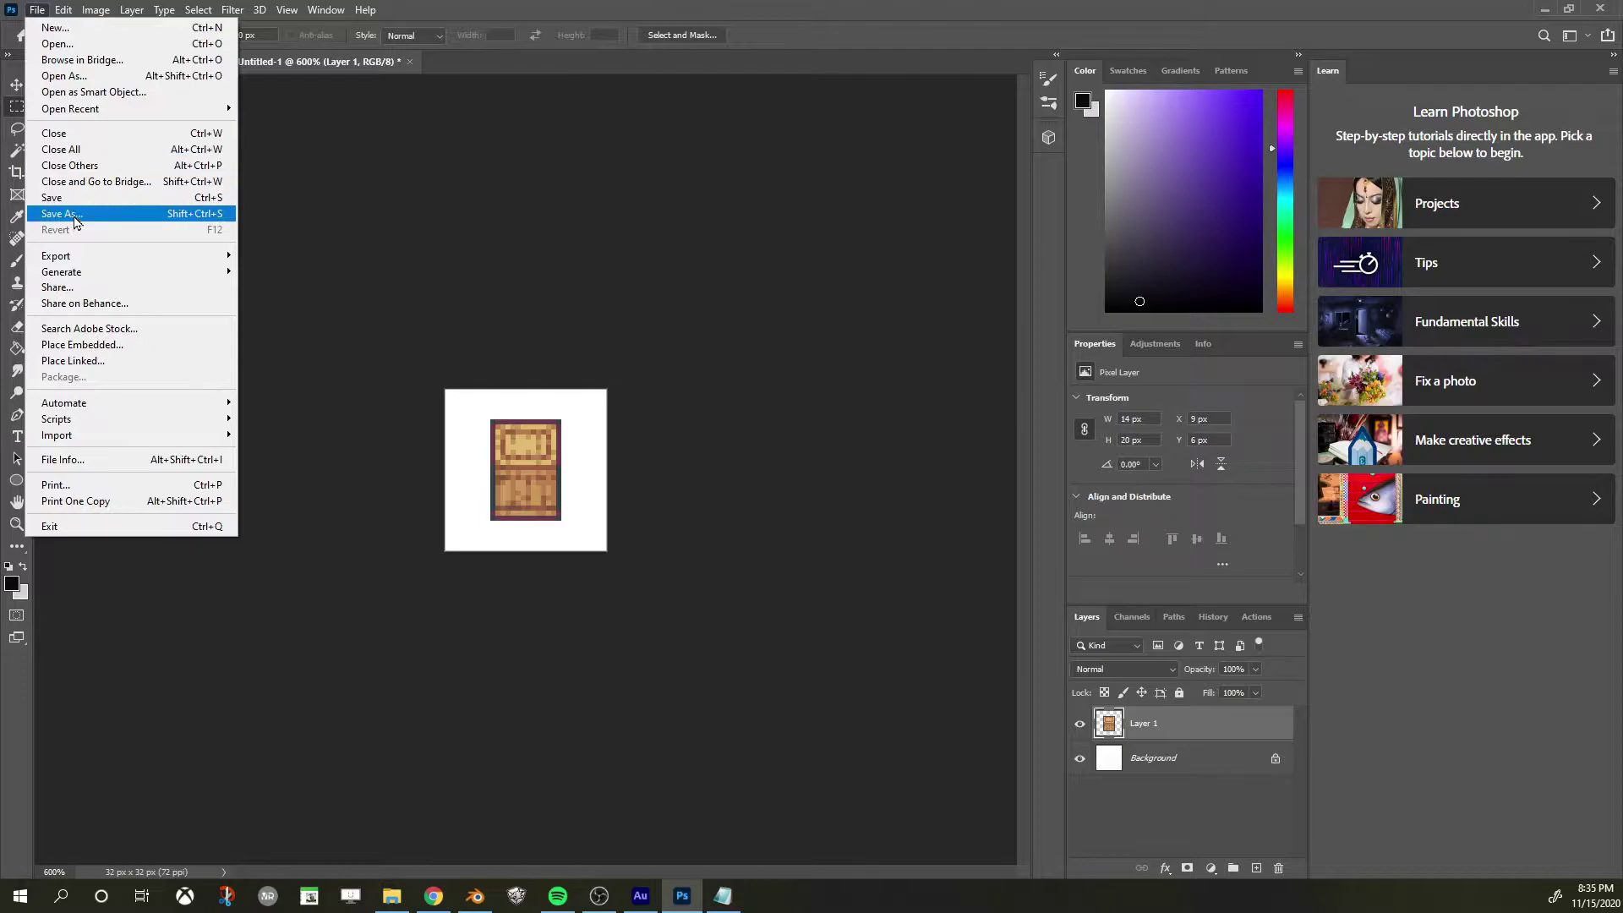
{"action": "mouse_move", "coordinate": [143, 257]}
{"action": "left_click", "coordinate": [279, 253]}
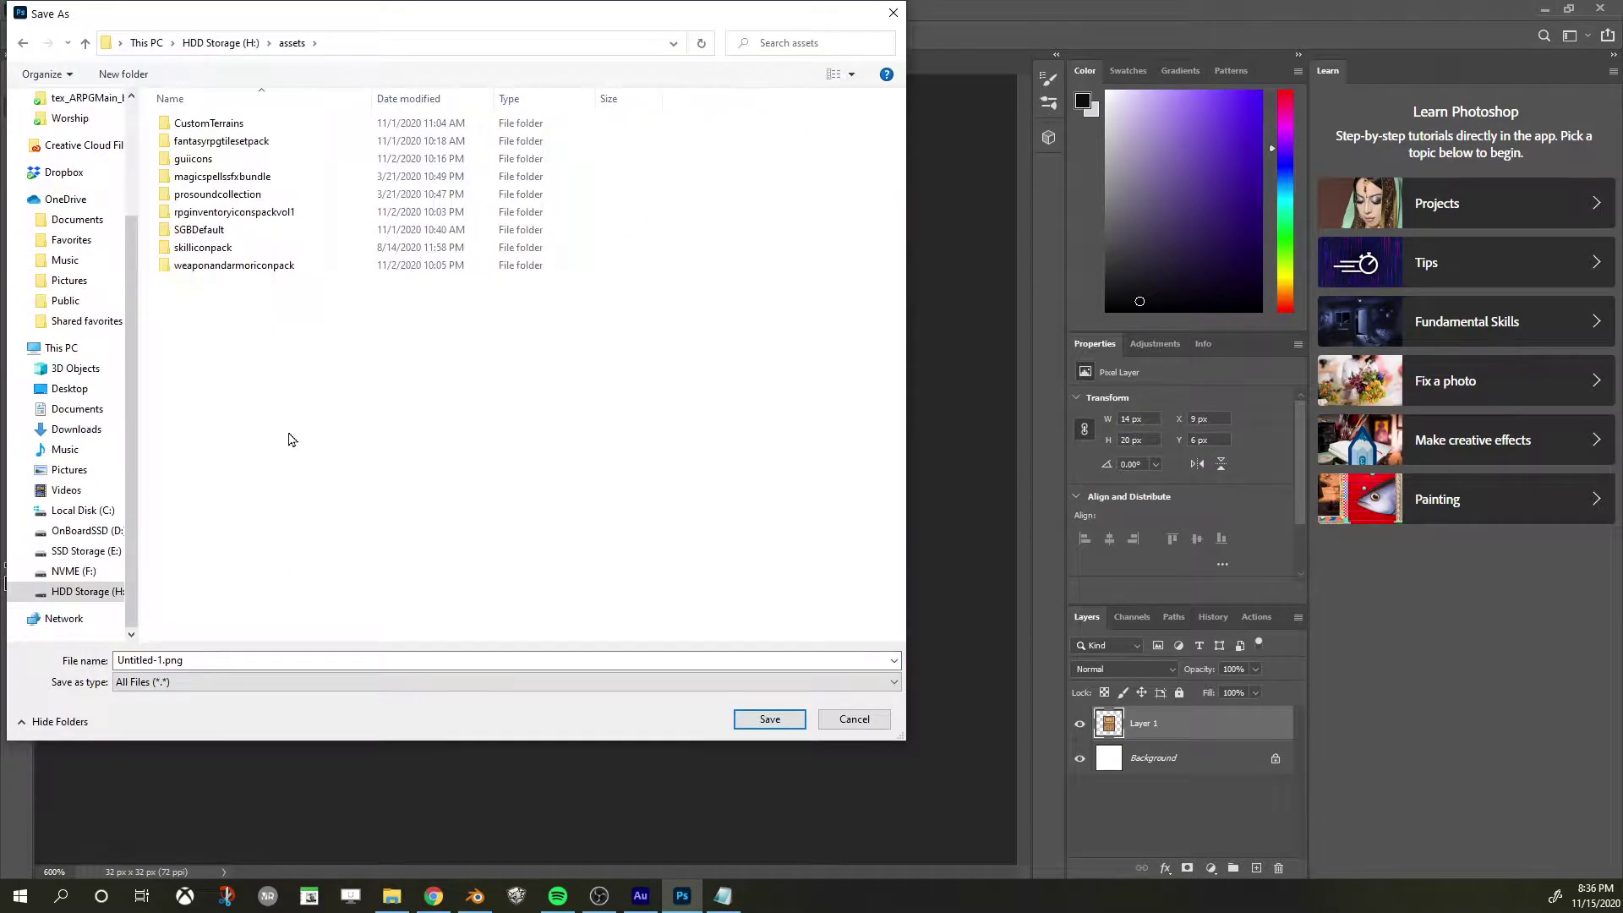
{"action": "right_click", "coordinate": [217, 331]}
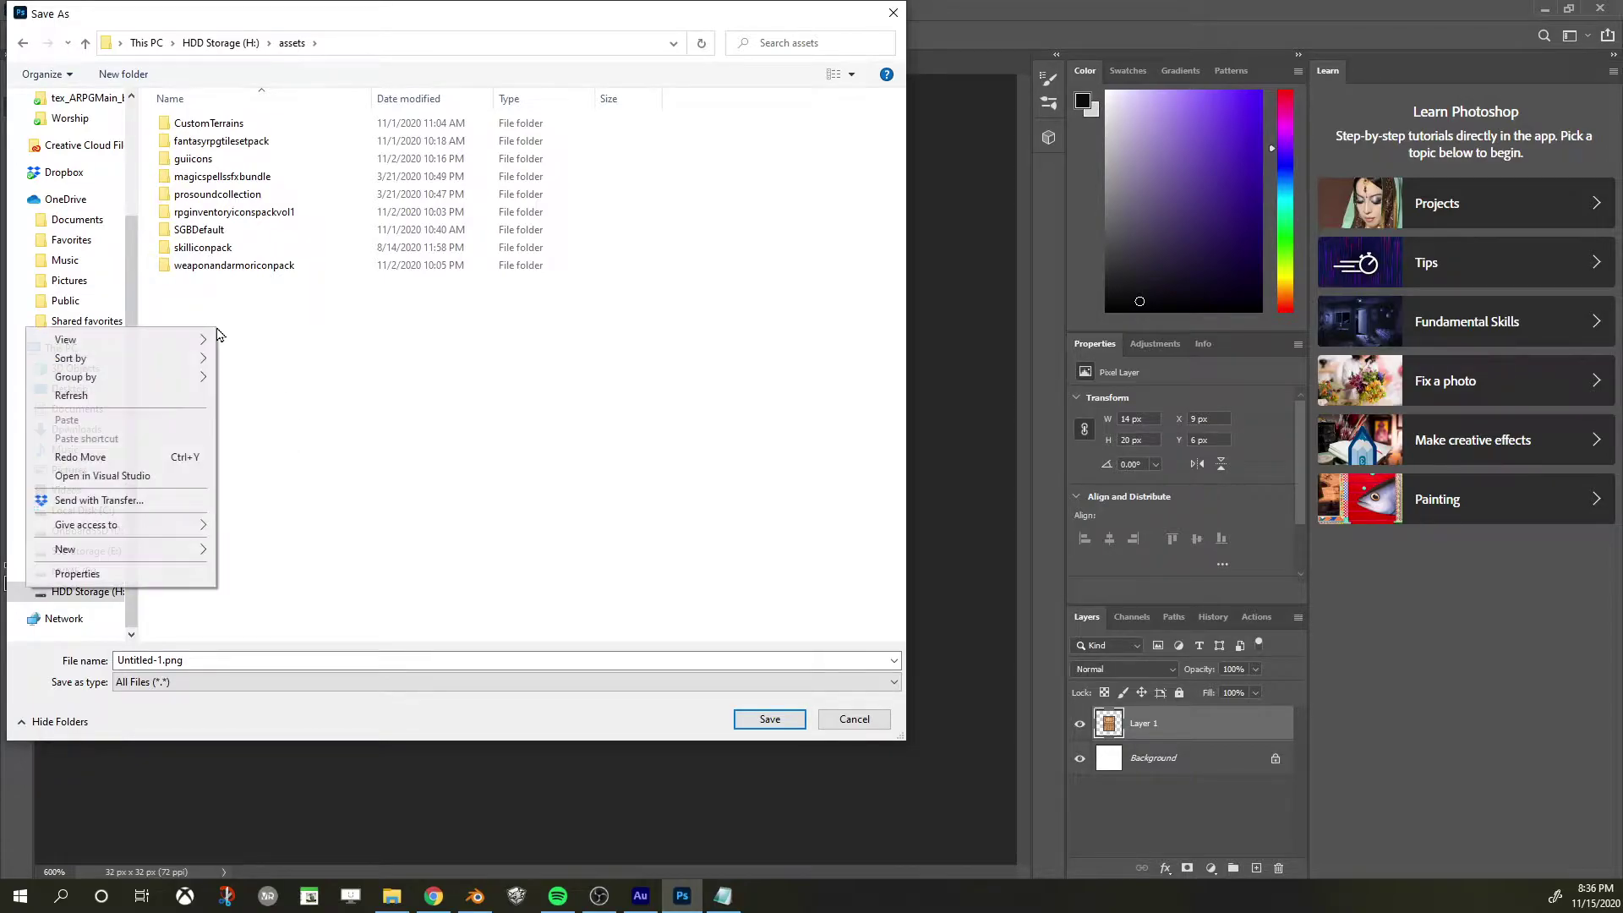
{"action": "mouse_move", "coordinate": [199, 550]}
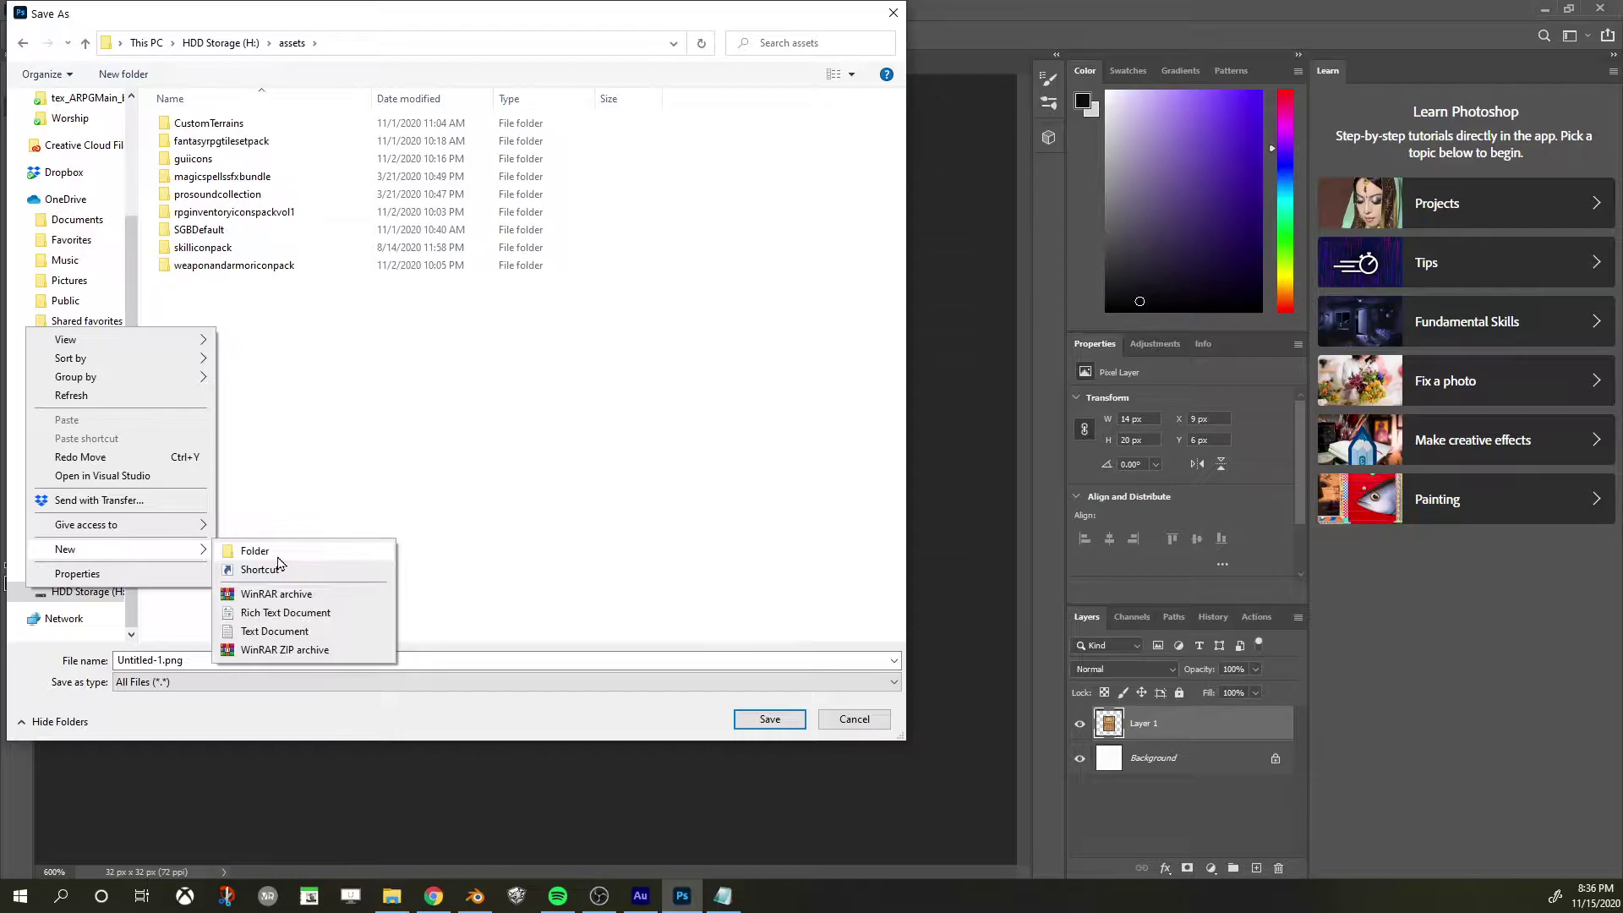
{"action": "left_click", "coordinate": [250, 552]}
{"action": "type", "text": "Objects"}
{"action": "key", "text": "Return"}
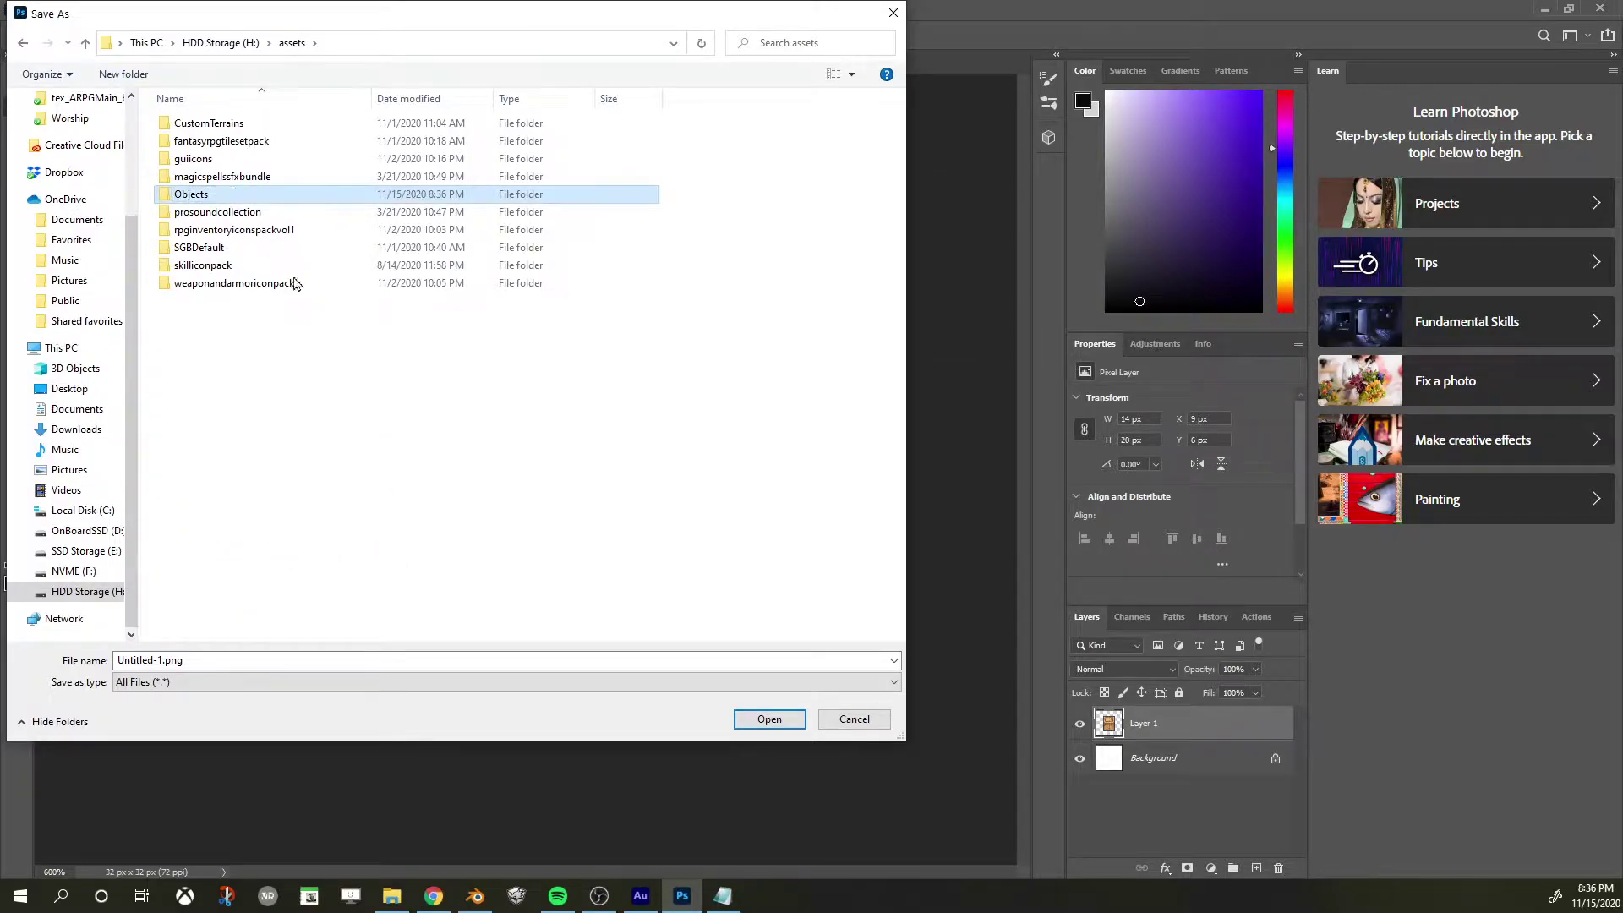
{"action": "double_click", "coordinate": [201, 203]}
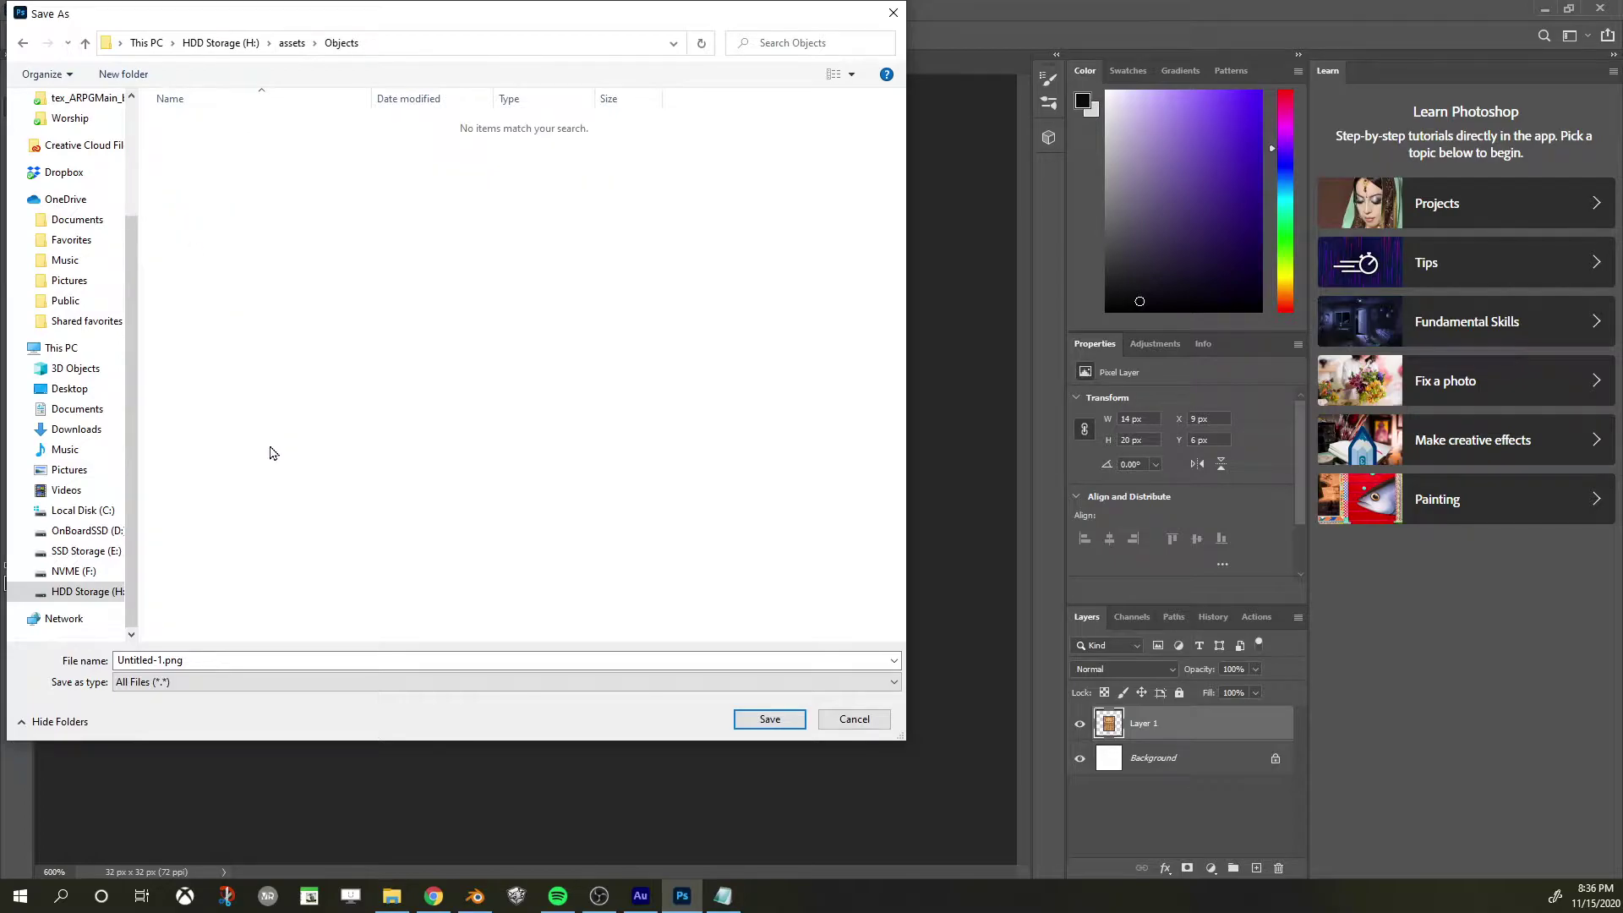
Name the exported file Box and save it in the Objects folder
{"action": "left_click", "coordinate": [241, 666]}
{"action": "type", "text": "Box"}
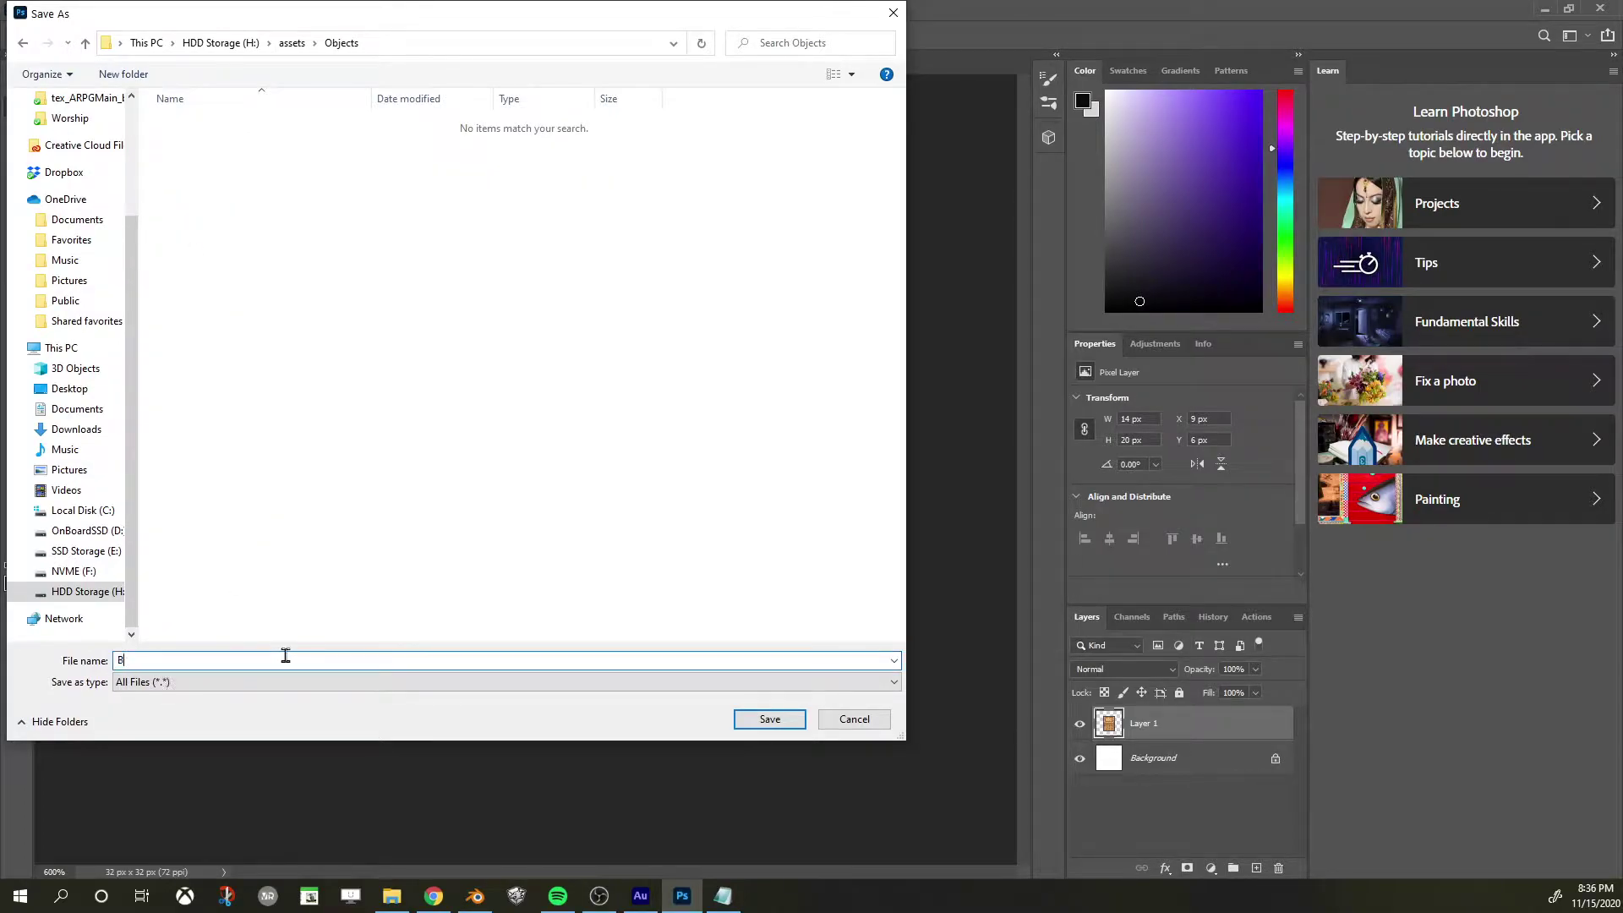
{"action": "left_click", "coordinate": [796, 716]}
{"action": "left_click", "coordinate": [770, 719]}
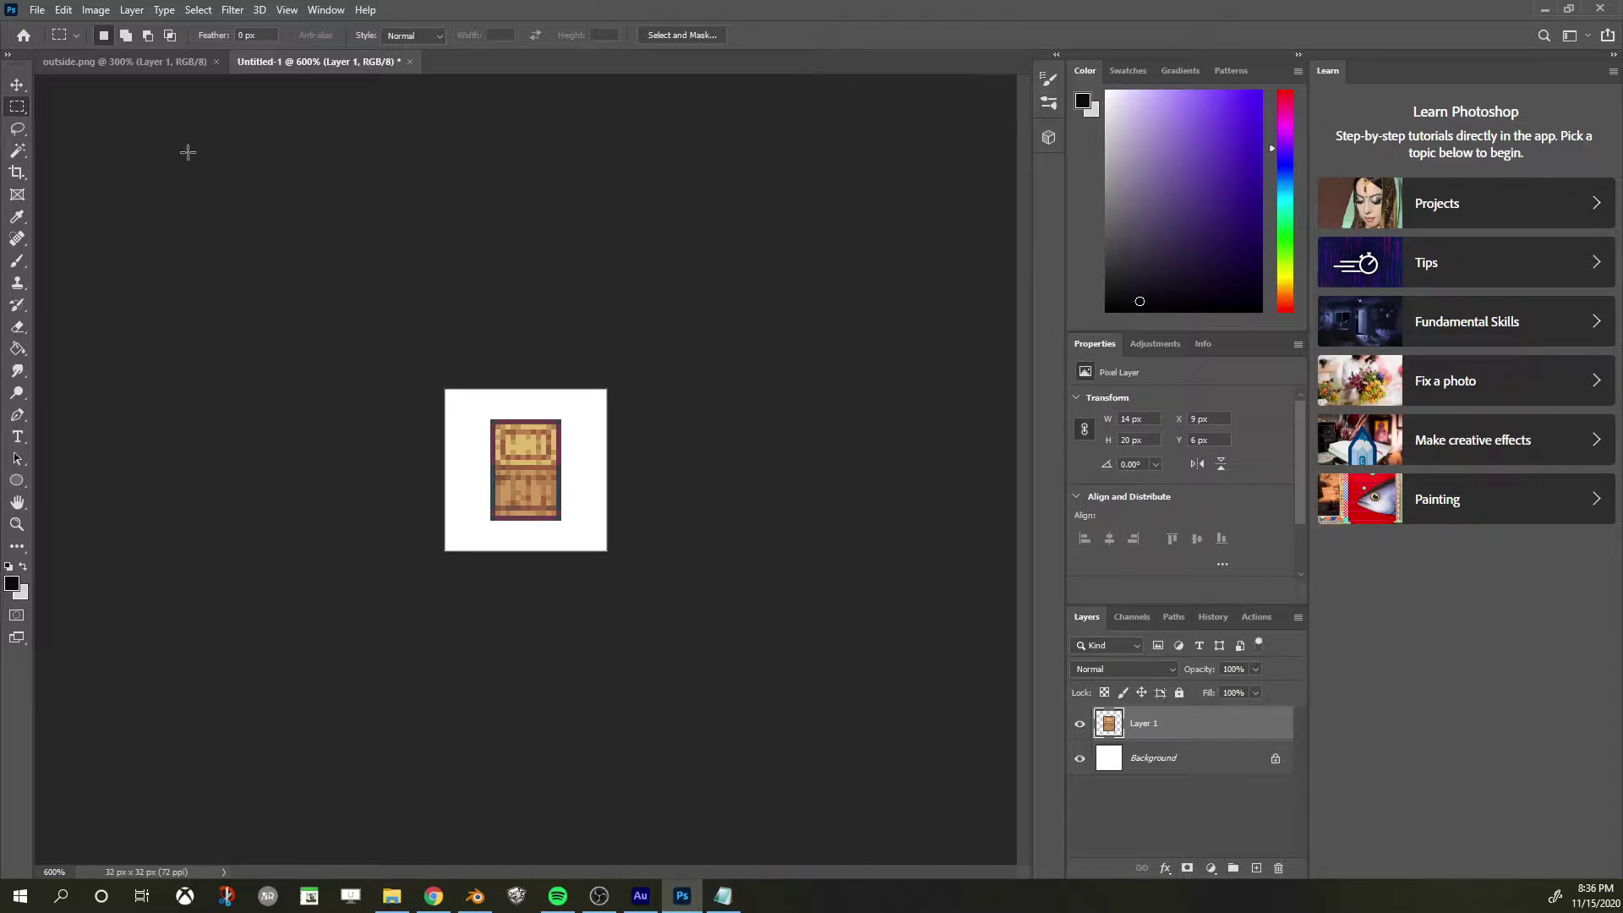
Replace the crate in the 32 px document with the closed barrel copied from outside.png using a selection of about 16 × 25 px
{"action": "left_click", "coordinate": [152, 62]}
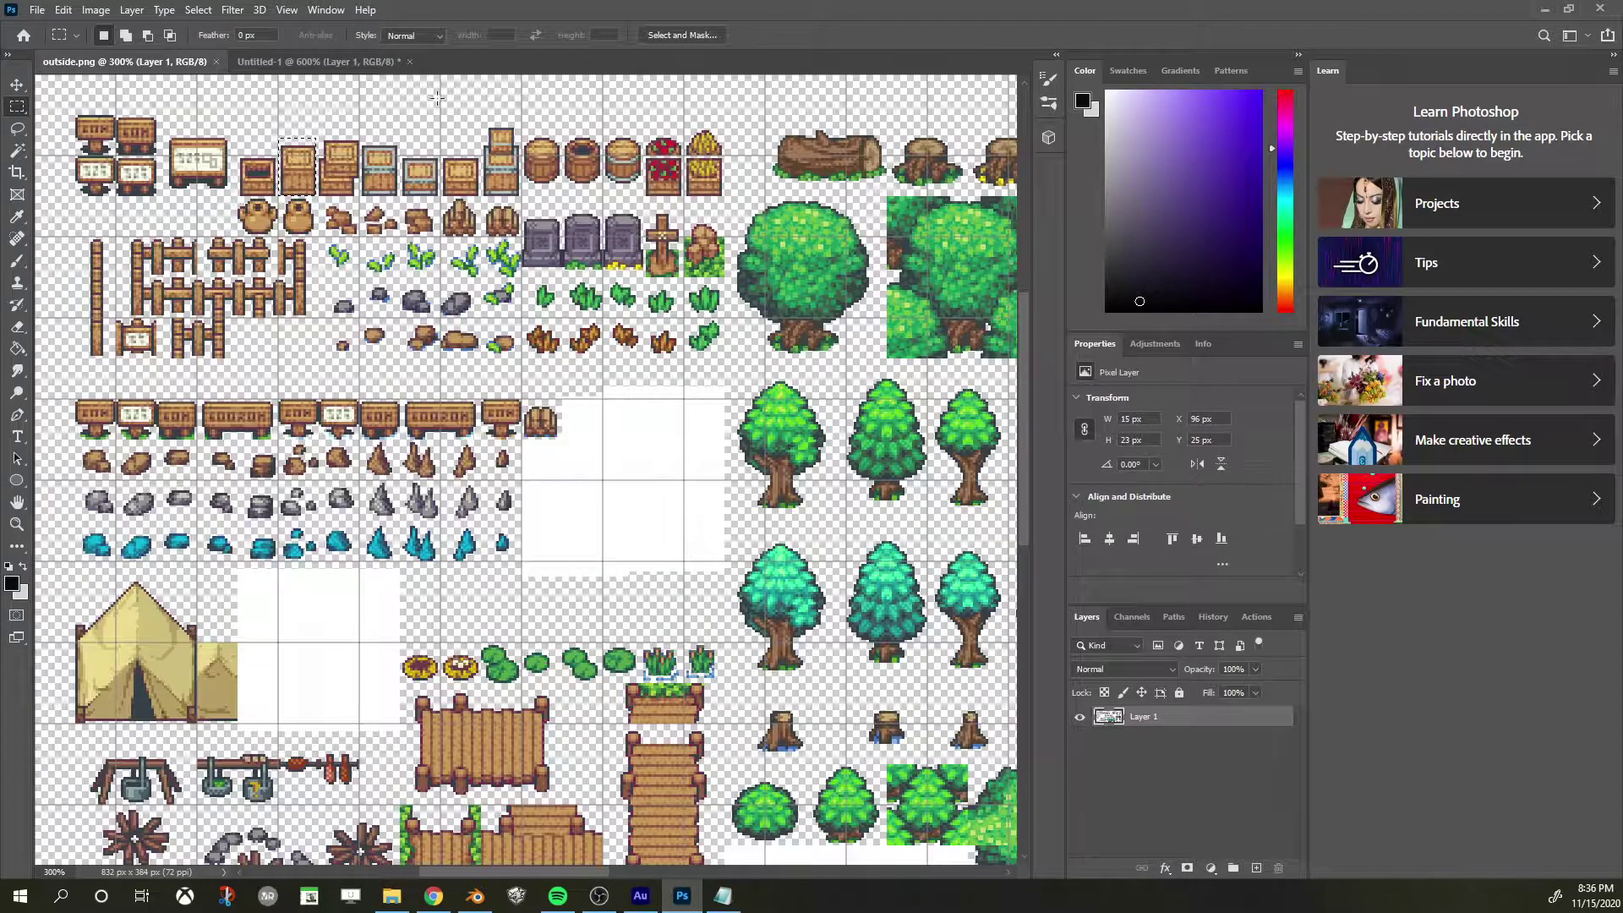
{"action": "left_click_drag", "start_coordinate": [601, 129], "coordinate": [642, 192]}
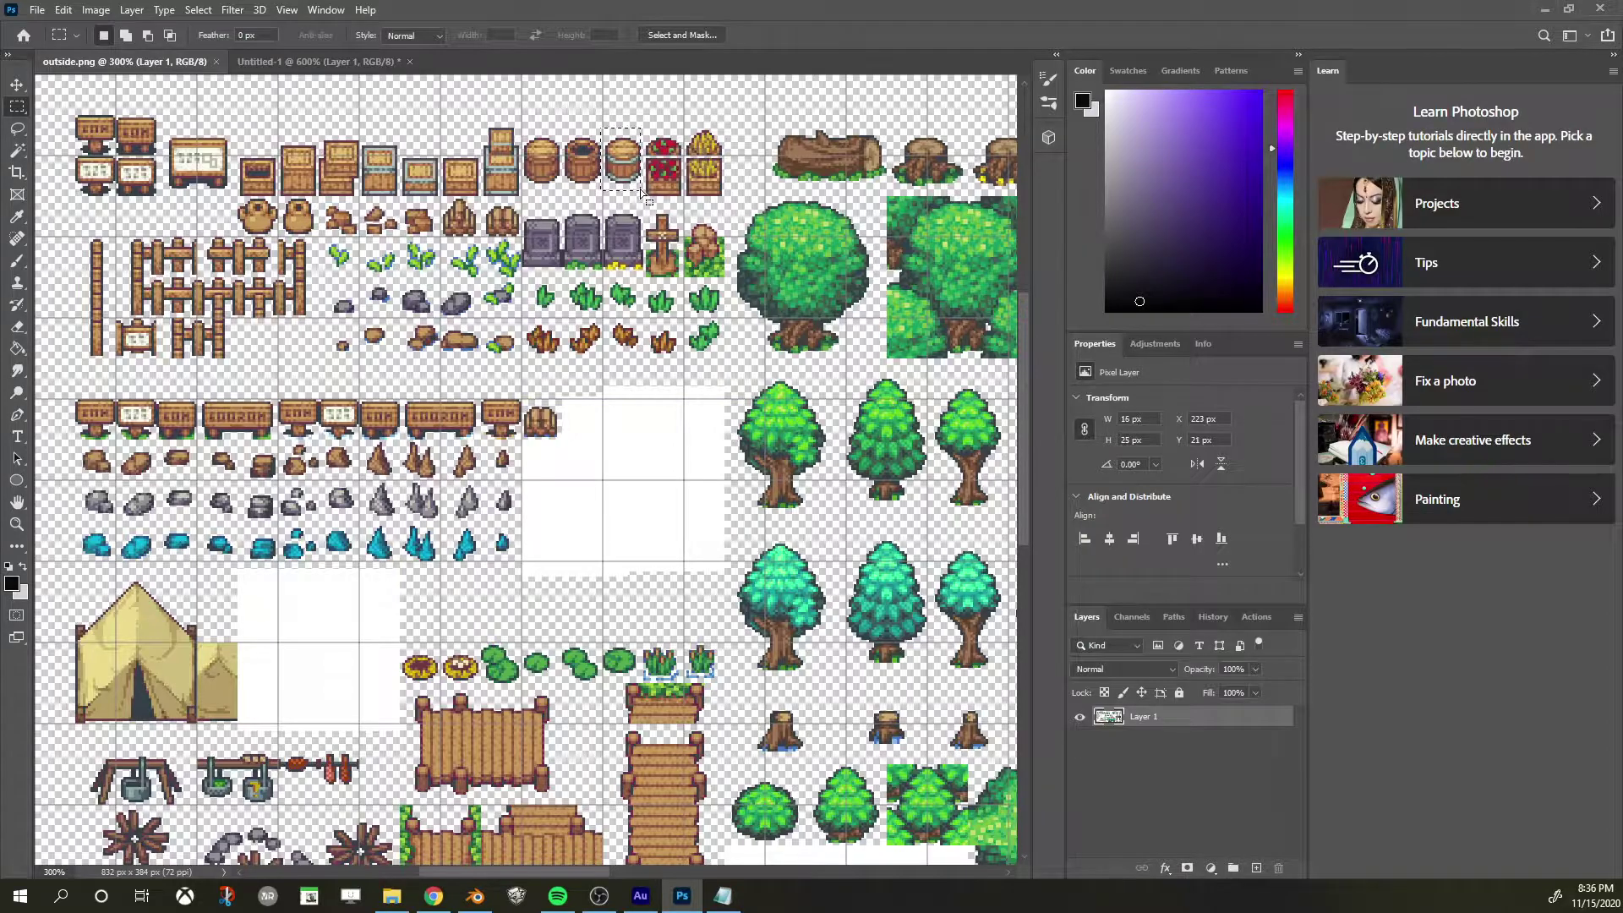
{"action": "left_click", "coordinate": [311, 65]}
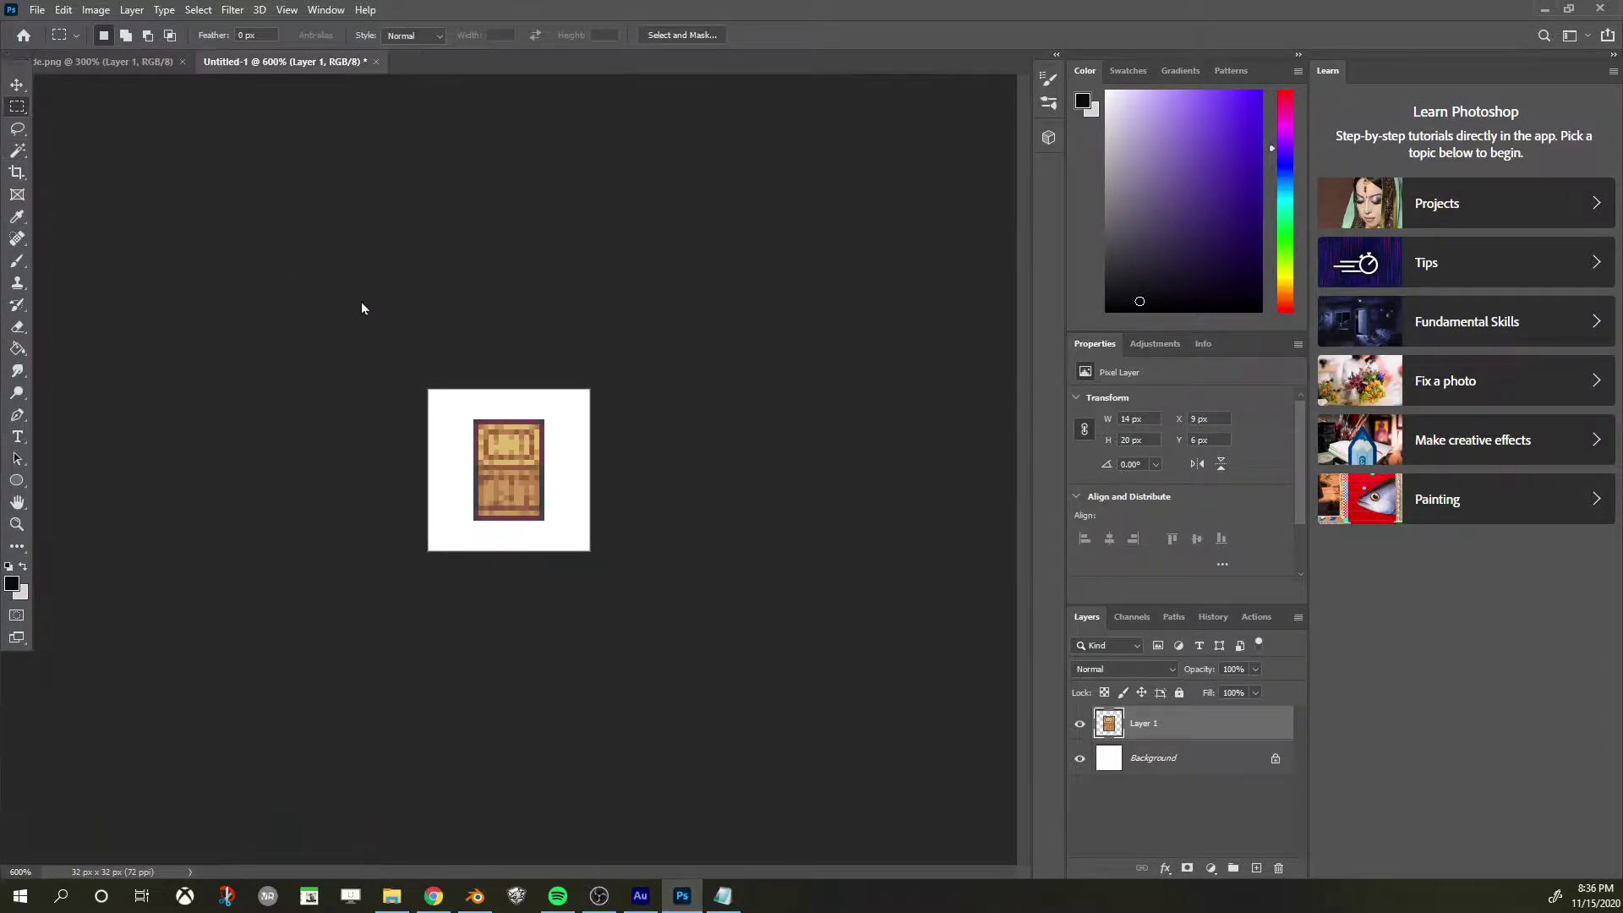
{"action": "left_click", "coordinate": [17, 84]}
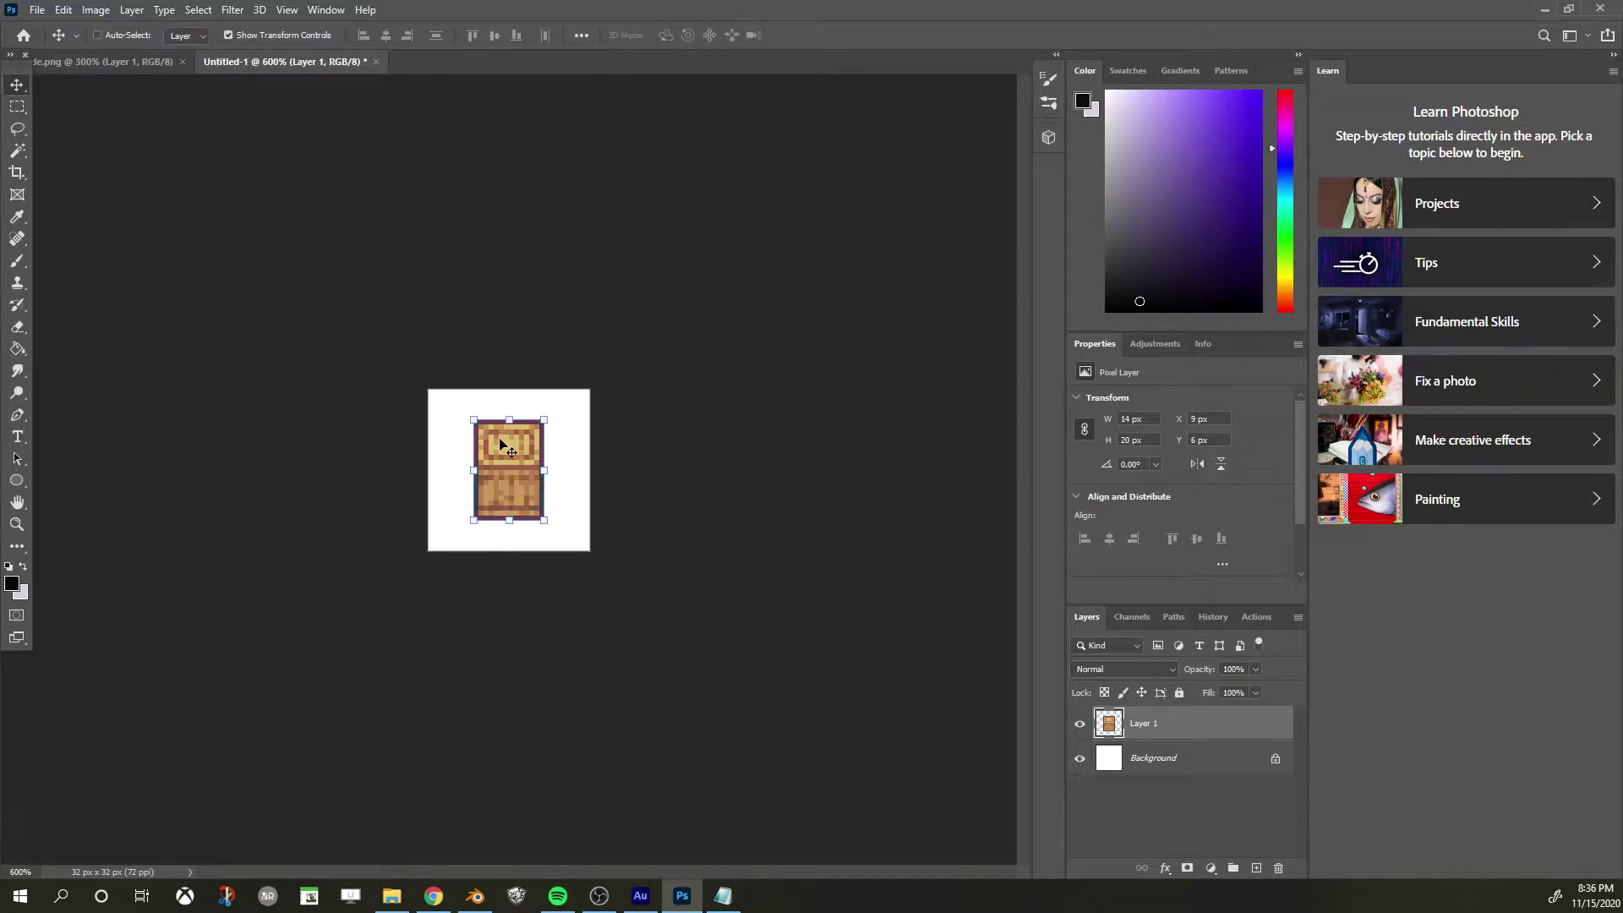
{"action": "key", "text": "Delete"}
{"action": "key", "text": "ctrl+v"}
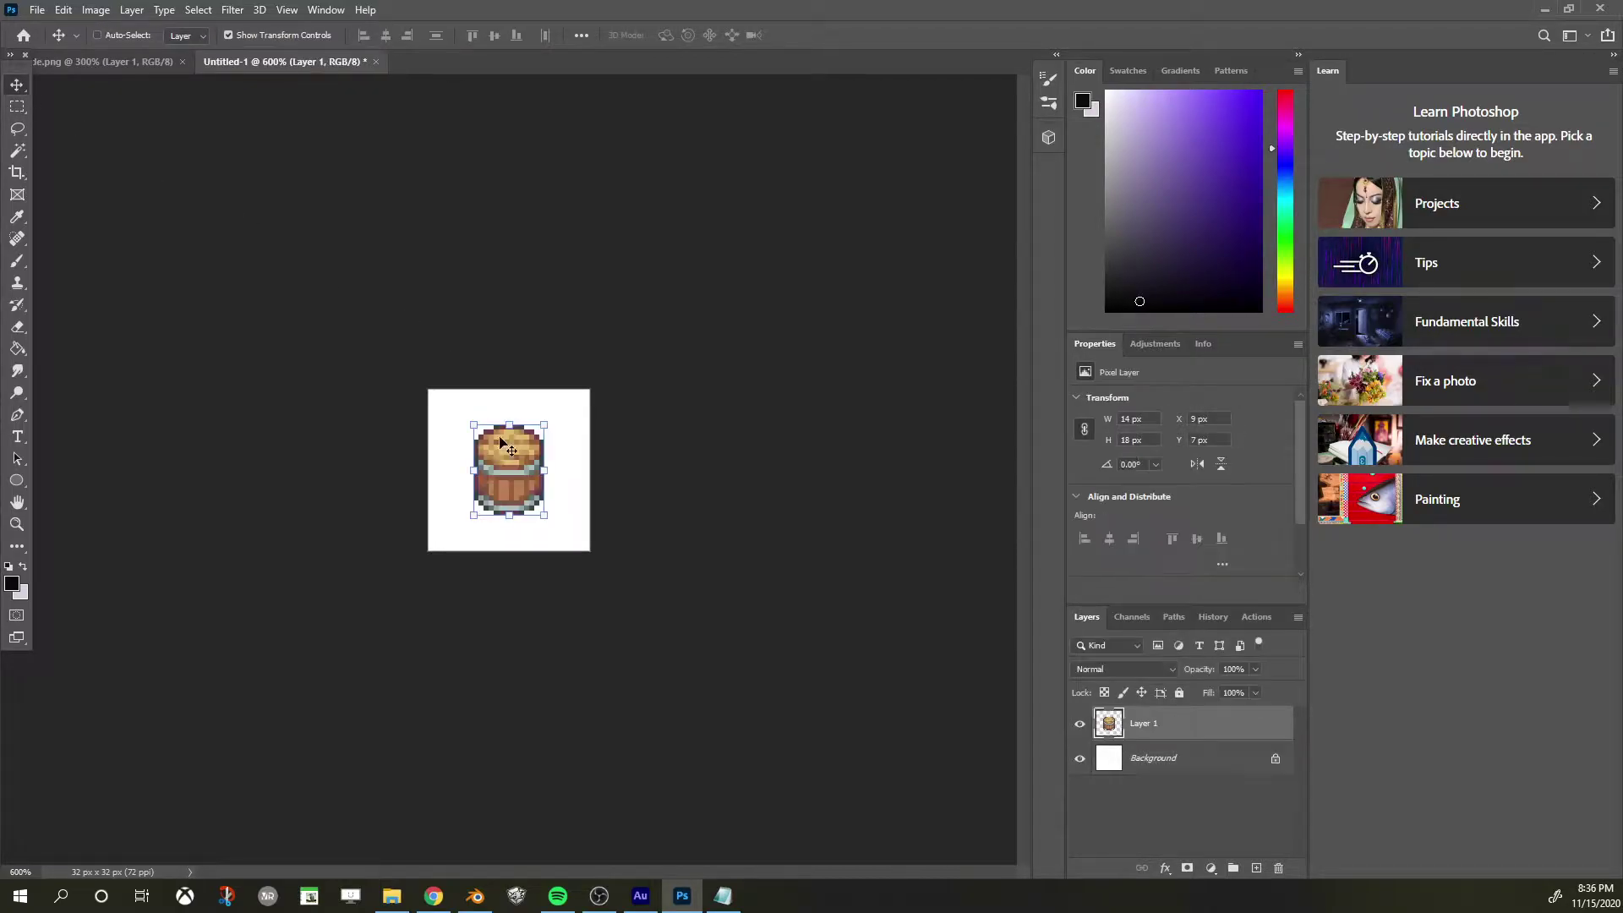
Export the barrel document as a PNG named Barrel into the Objects folder
{"action": "left_click", "coordinate": [37, 10]}
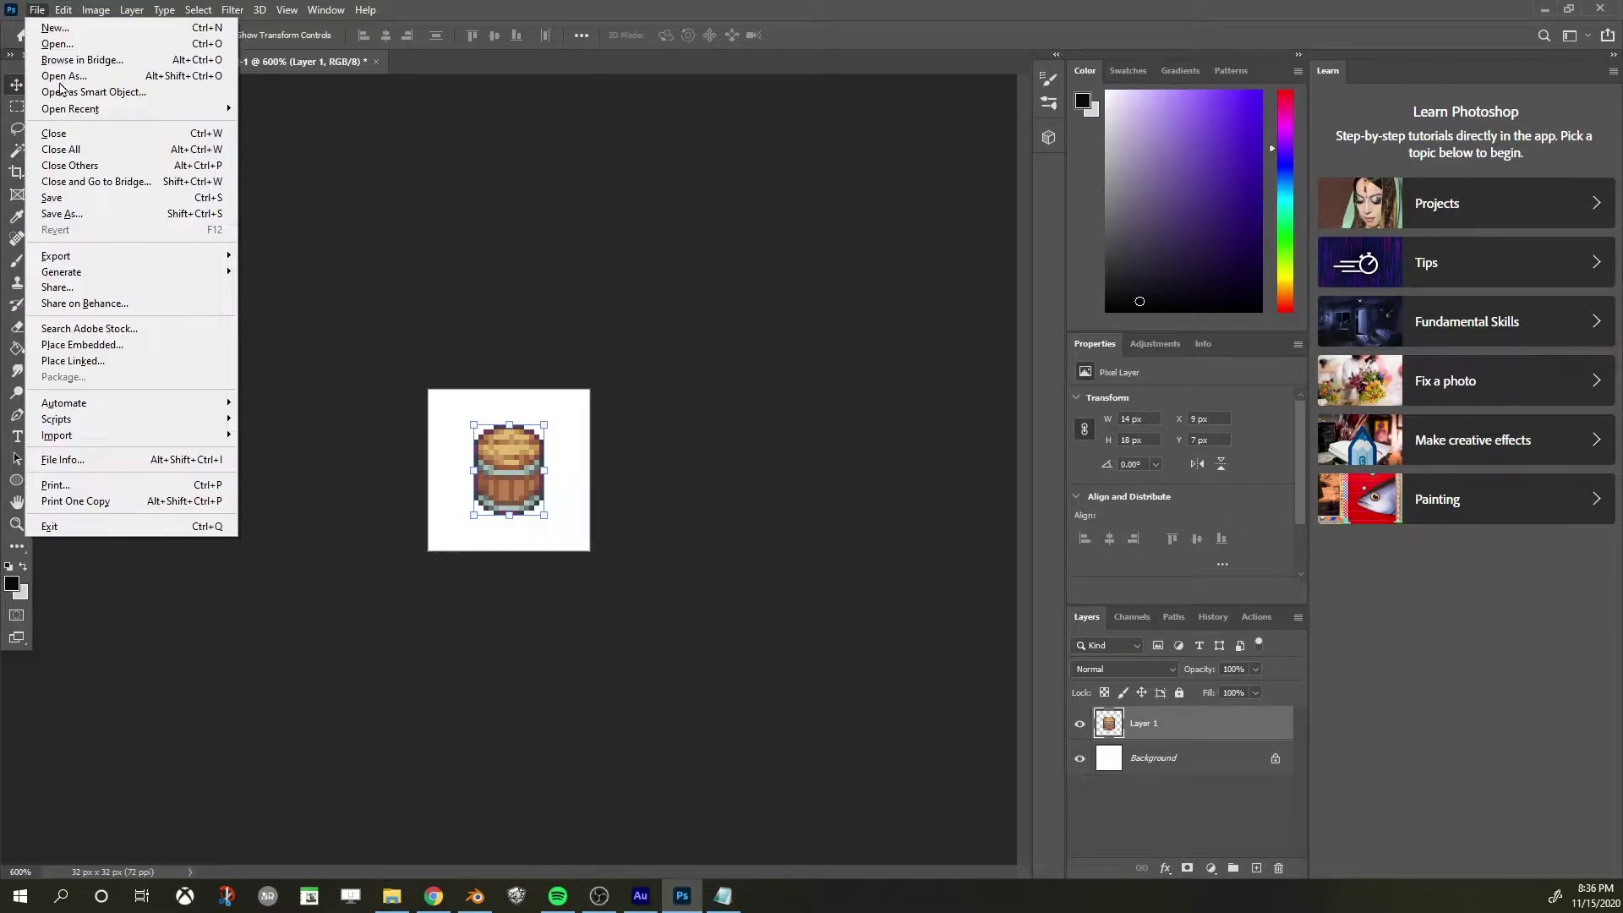
{"action": "mouse_move", "coordinate": [56, 255]}
{"action": "left_click", "coordinate": [443, 266]}
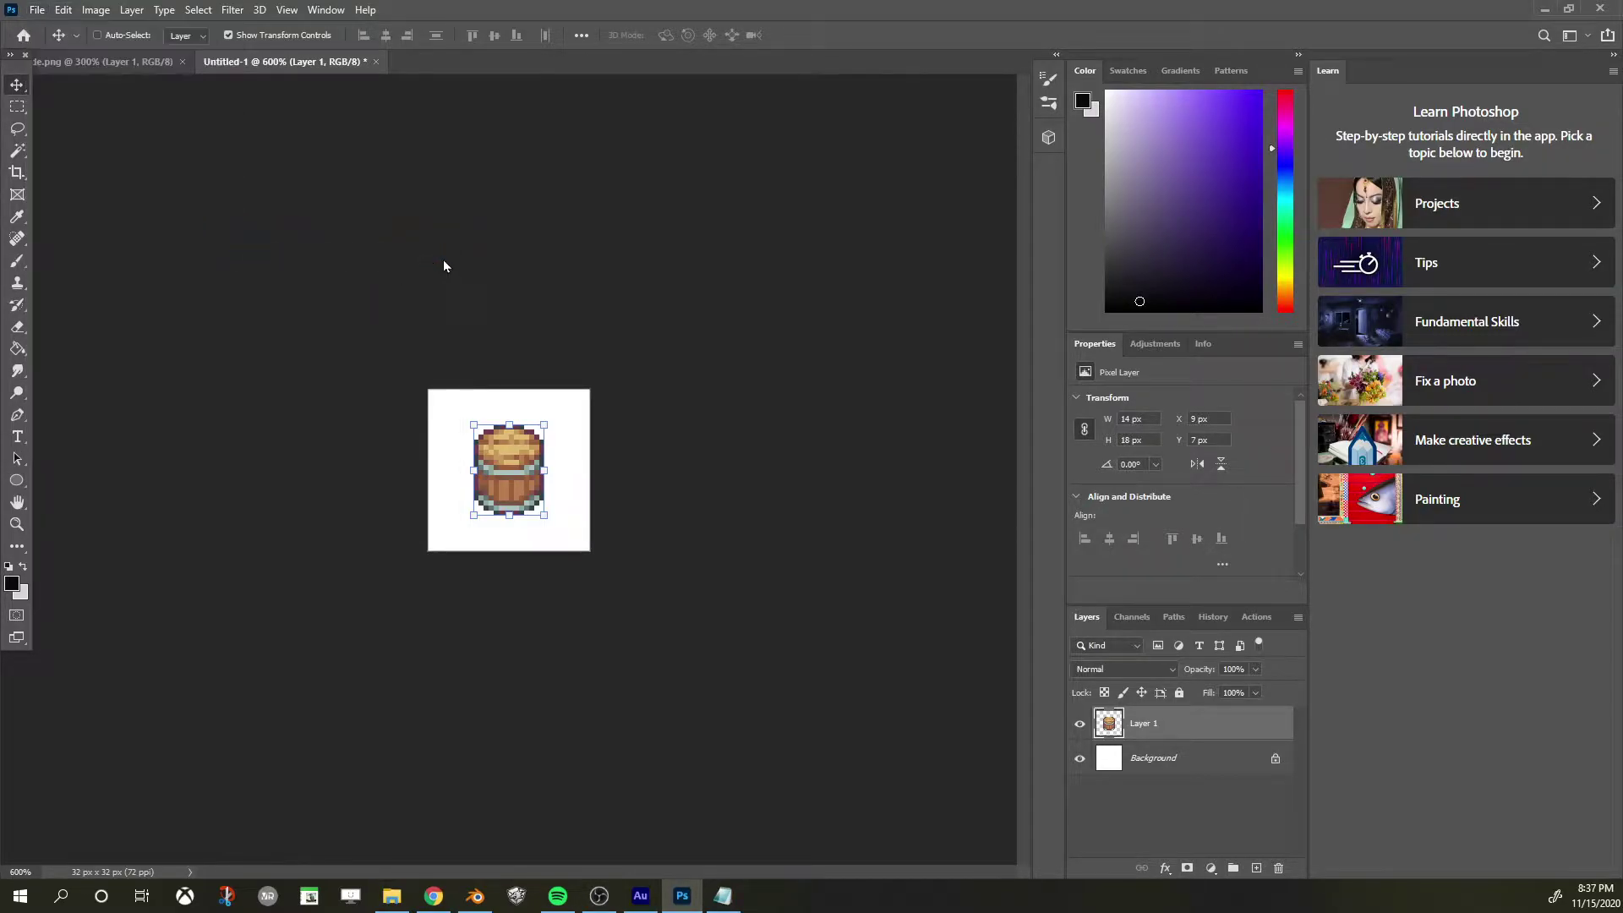
{"action": "type", "text": "Barrel"}
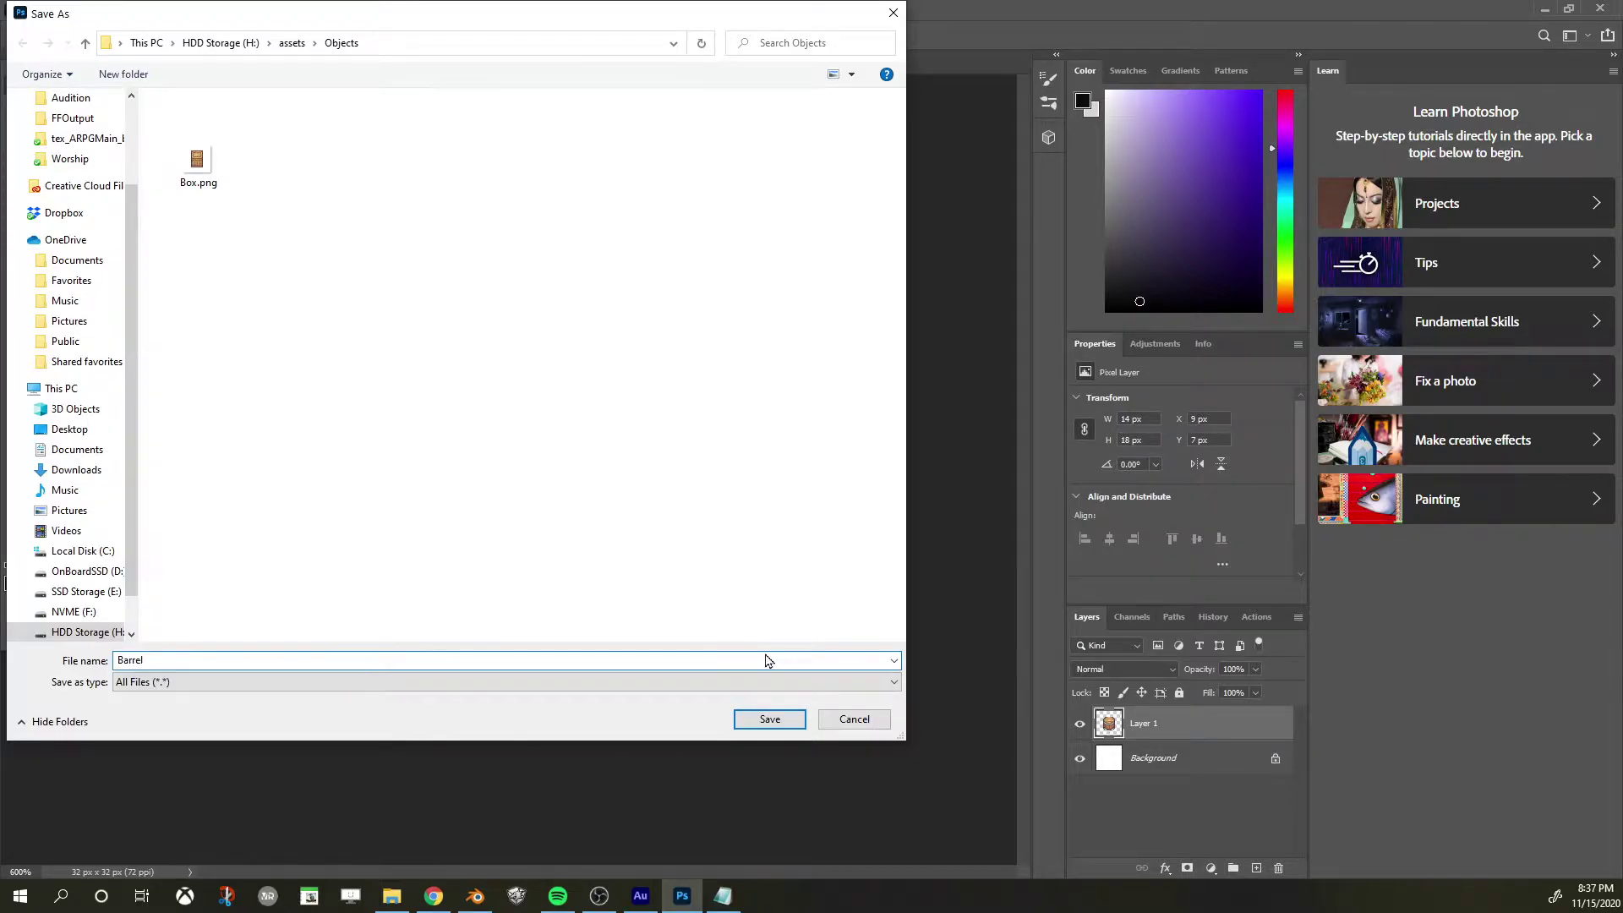
{"action": "key", "text": "Return"}
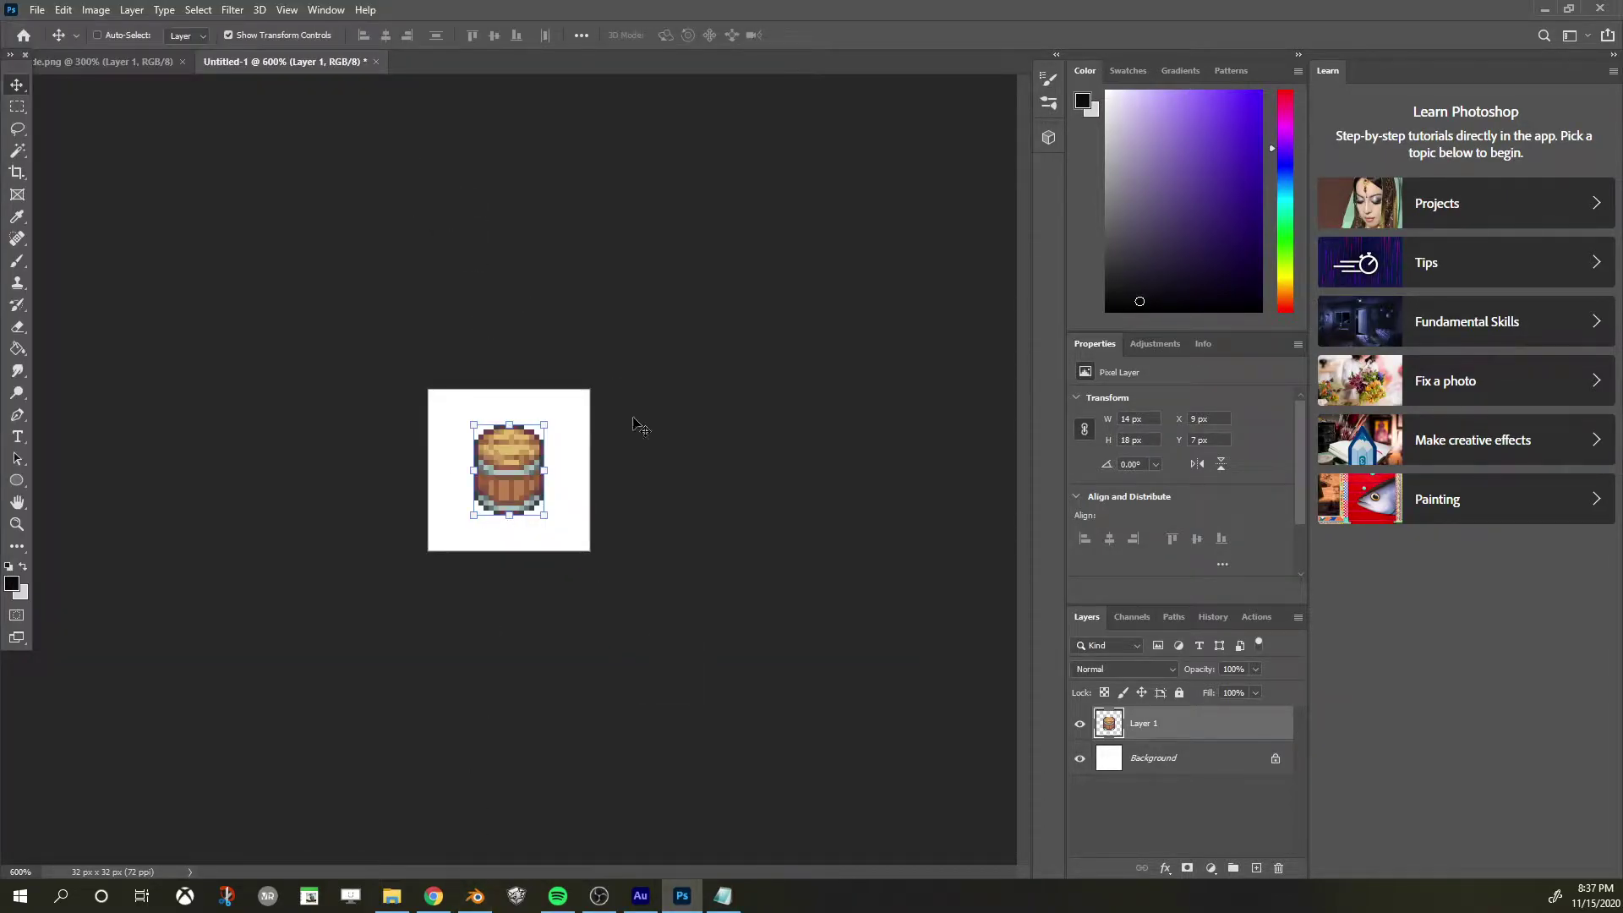
Switch to Blender and examine the default scene by selecting its point light, cube and camera in turn
{"action": "left_click", "coordinate": [475, 895]}
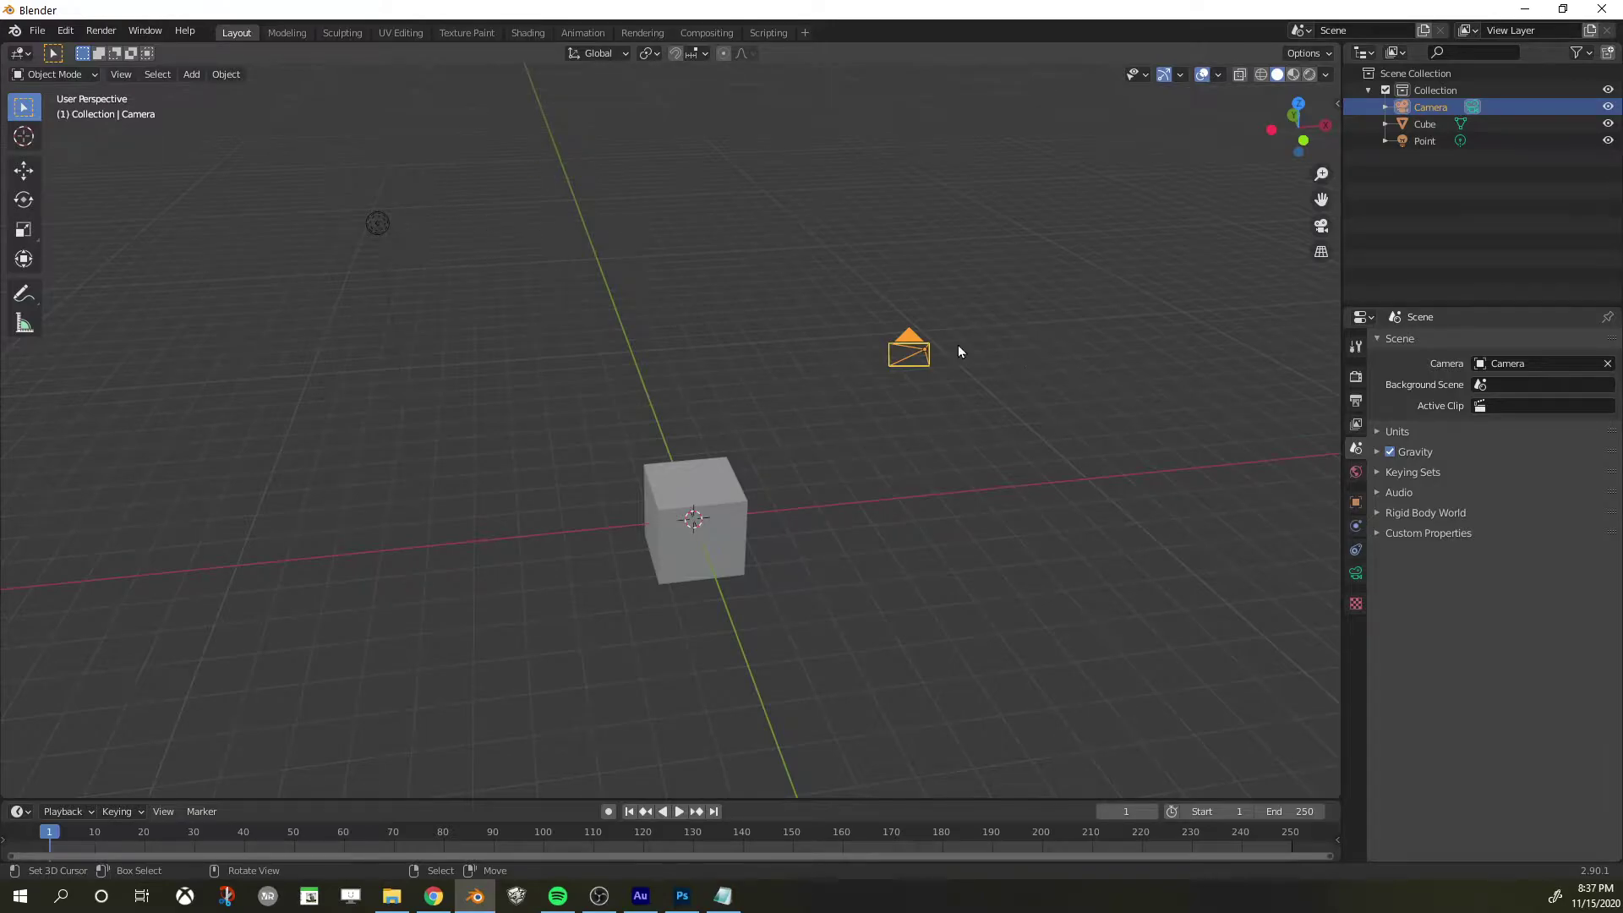
{"action": "left_click", "coordinate": [373, 225]}
{"action": "right_click", "coordinate": [376, 225]}
{"action": "right_click", "coordinate": [703, 499]}
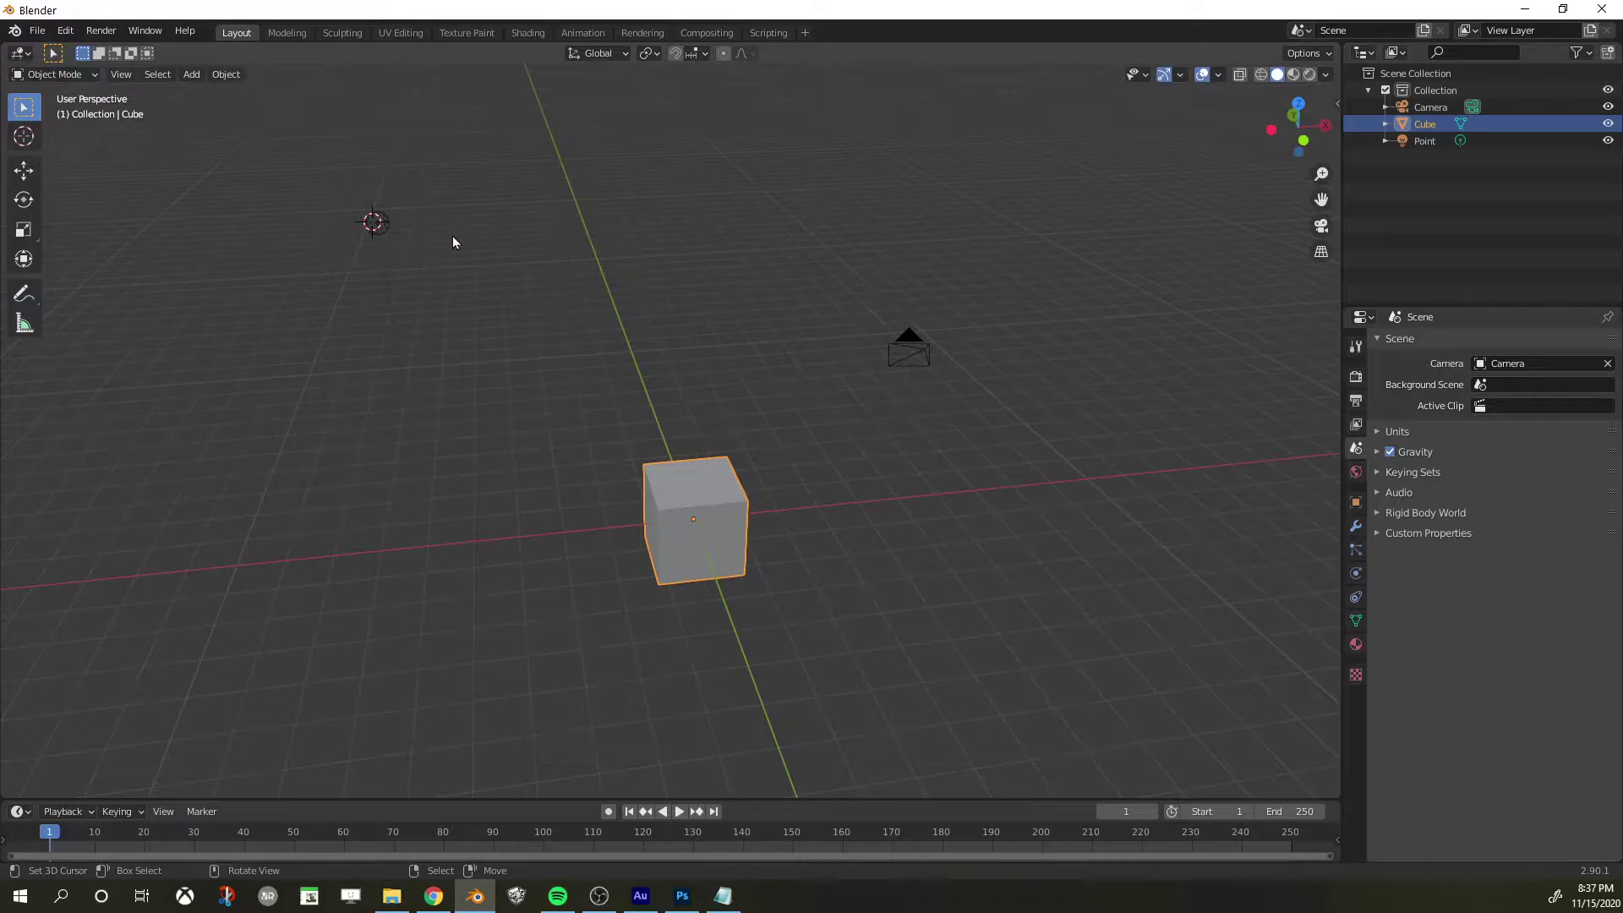
{"action": "left_click", "coordinate": [909, 345]}
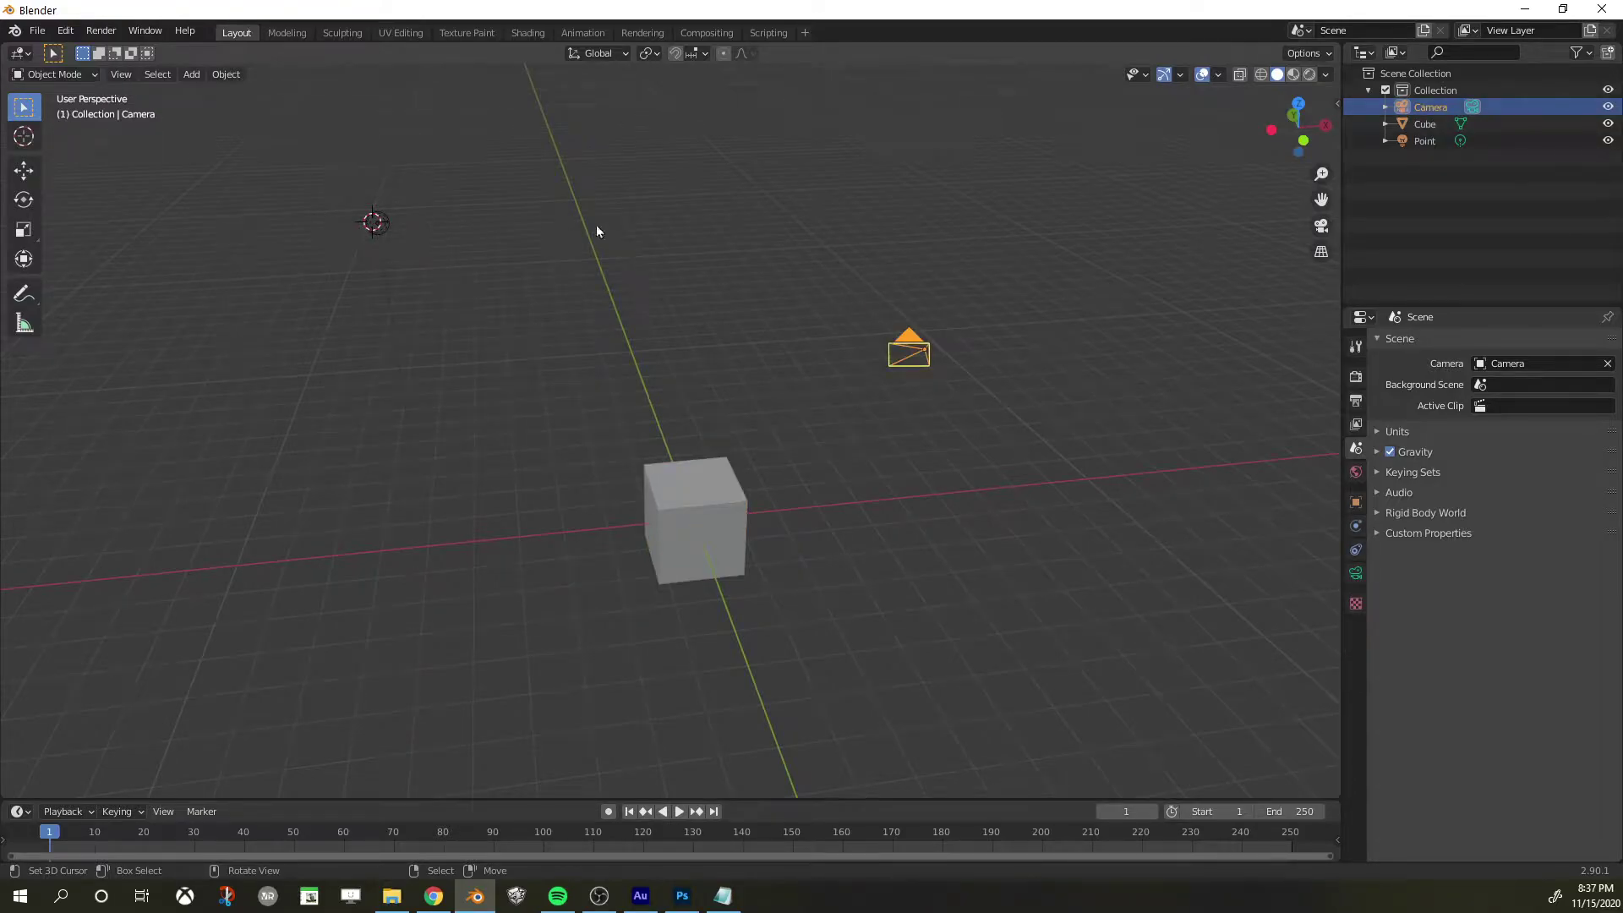
{"action": "left_click", "coordinate": [377, 223]}
{"action": "left_click", "coordinate": [921, 353]}
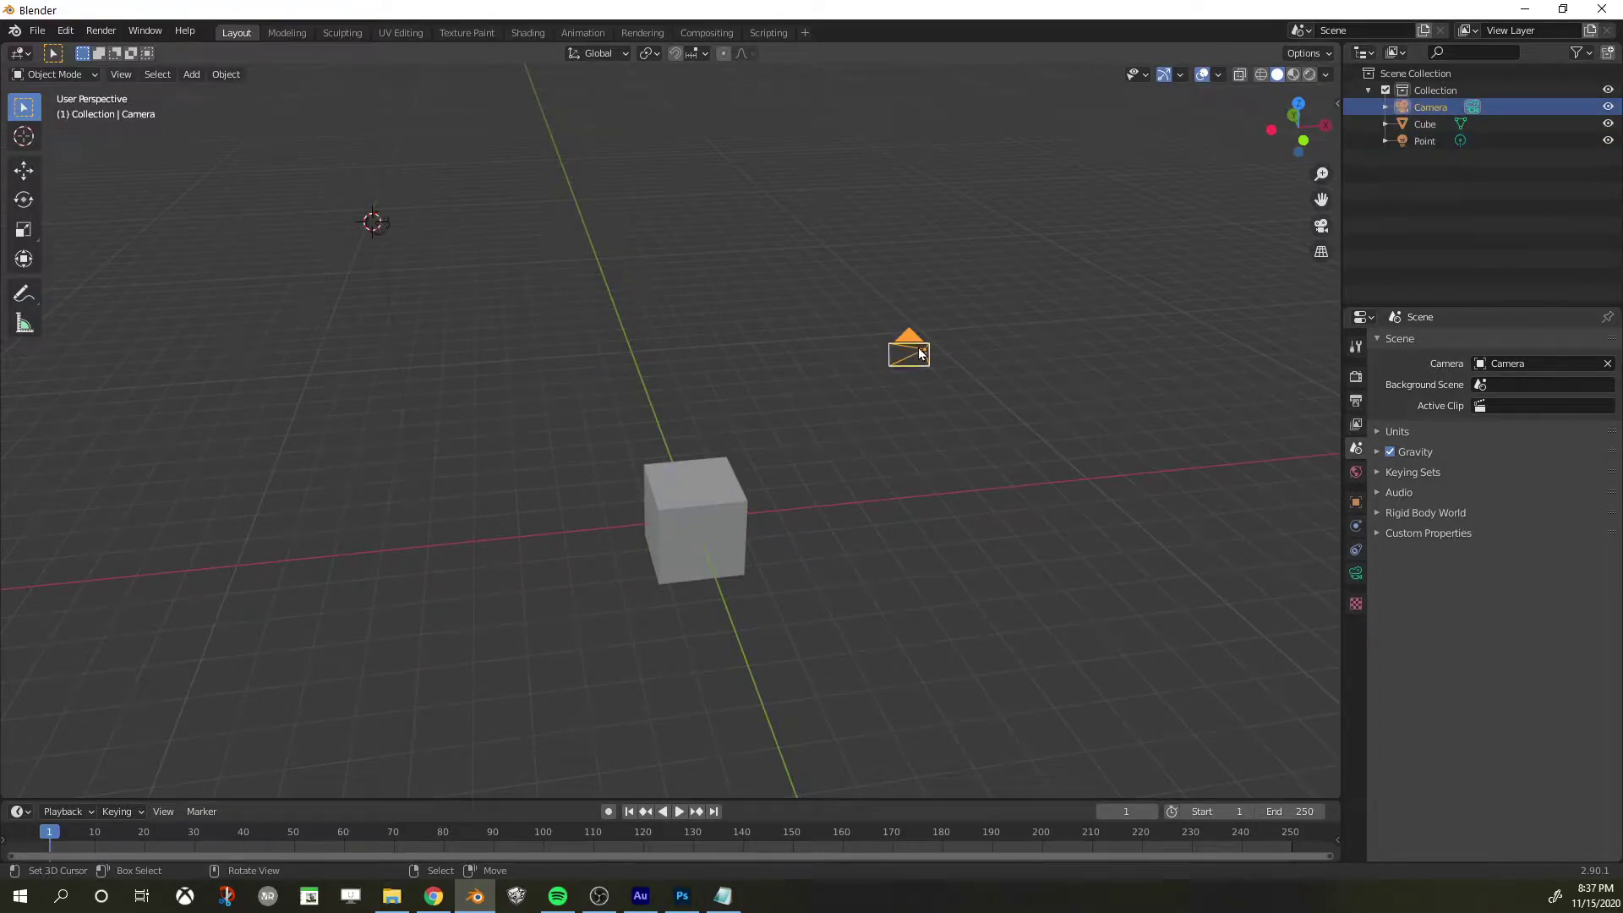
{"action": "left_click", "coordinate": [697, 532]}
{"action": "left_click", "coordinate": [380, 227]}
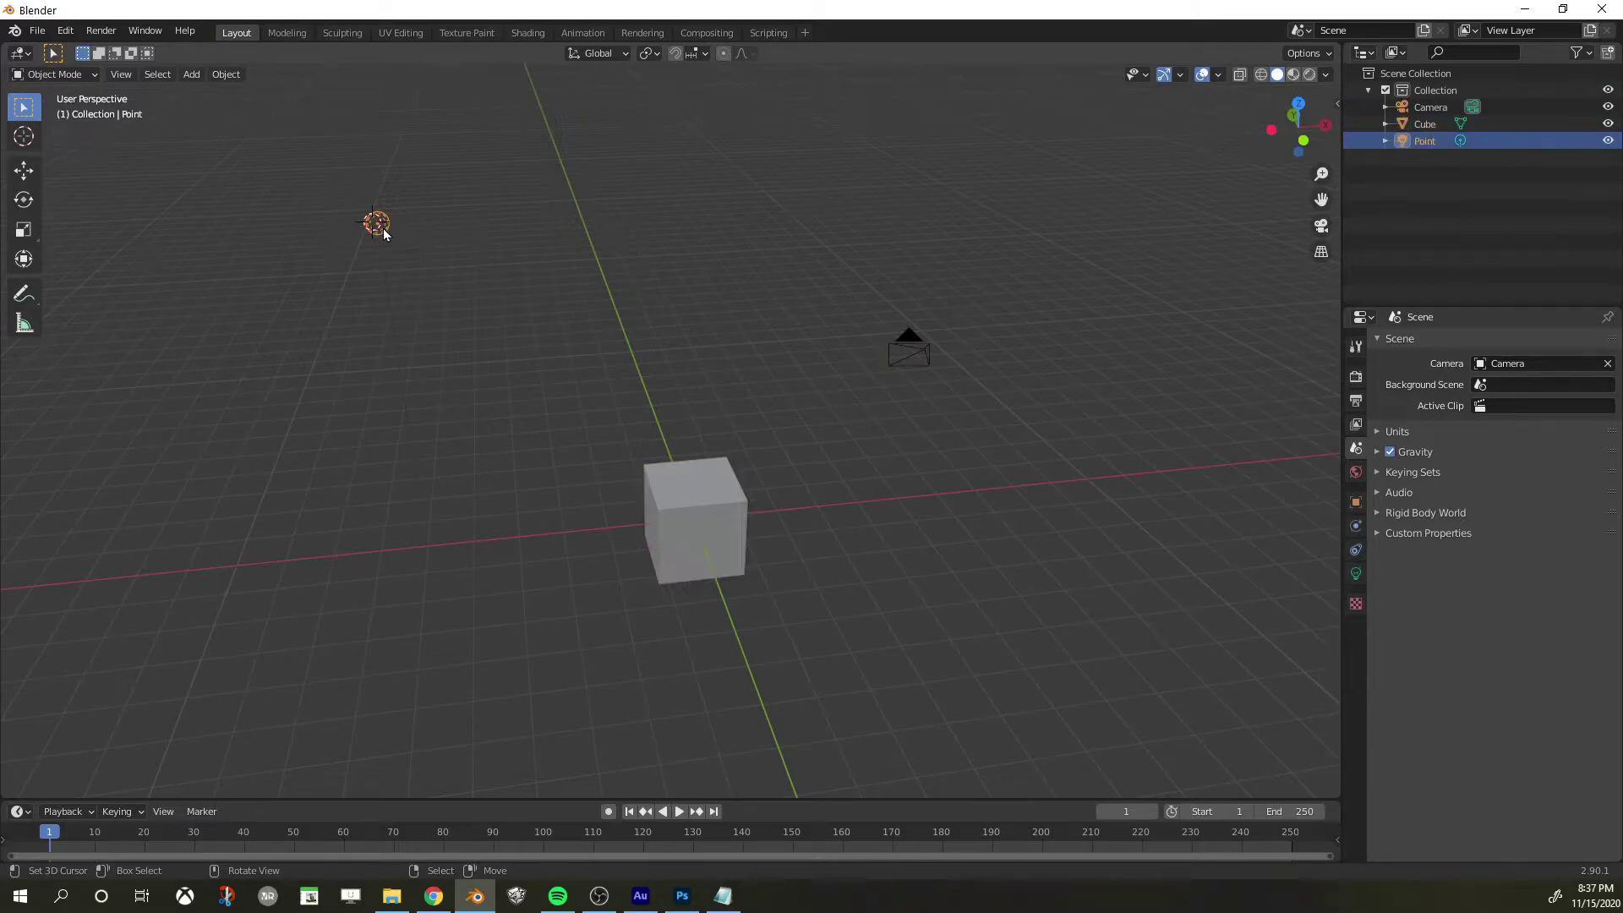
{"action": "left_click", "coordinate": [929, 345]}
Delete the point light from the scene
{"action": "left_click", "coordinate": [380, 227]}
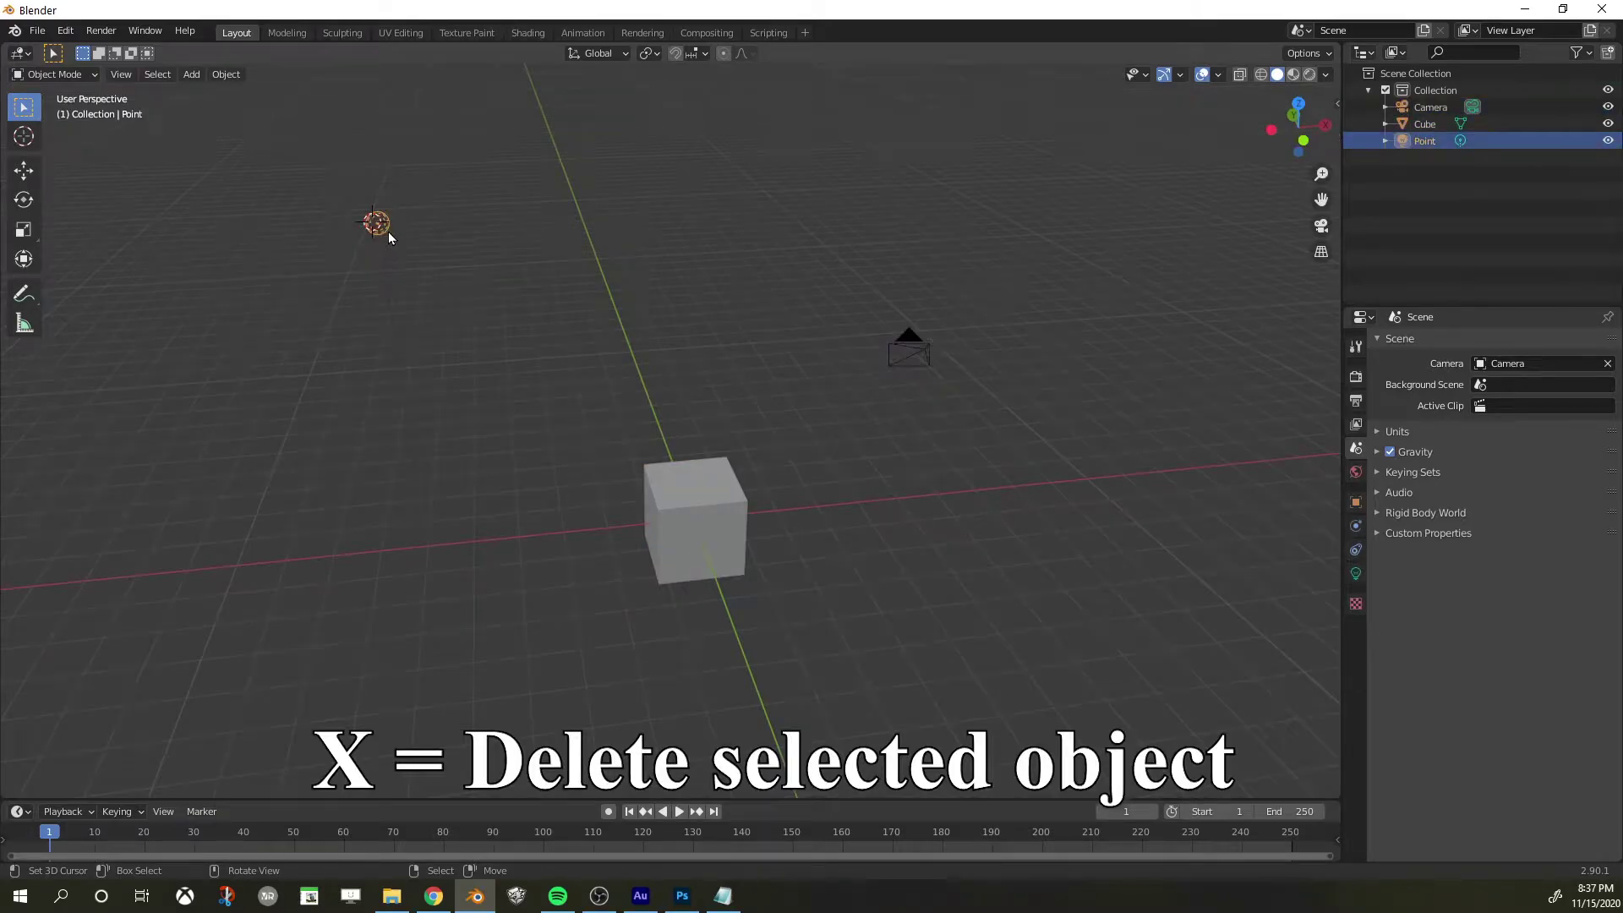
{"action": "key", "text": "x"}
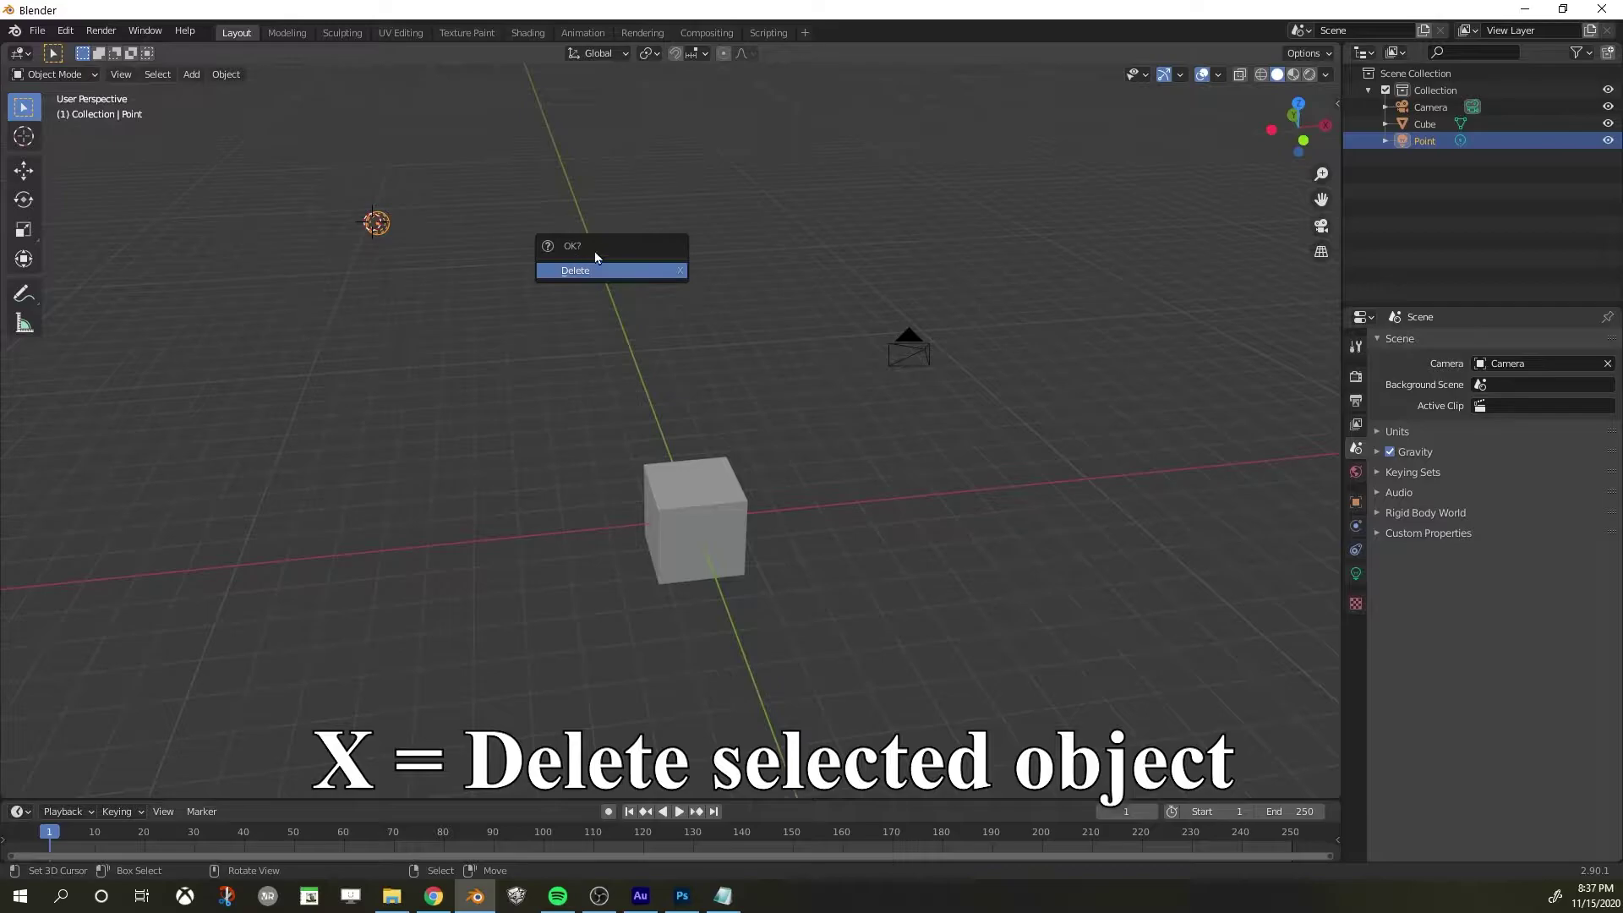
{"action": "left_click", "coordinate": [612, 271]}
Delete the camera from the scene and reset the 3D cursor to the world origin
{"action": "left_click", "coordinate": [920, 358]}
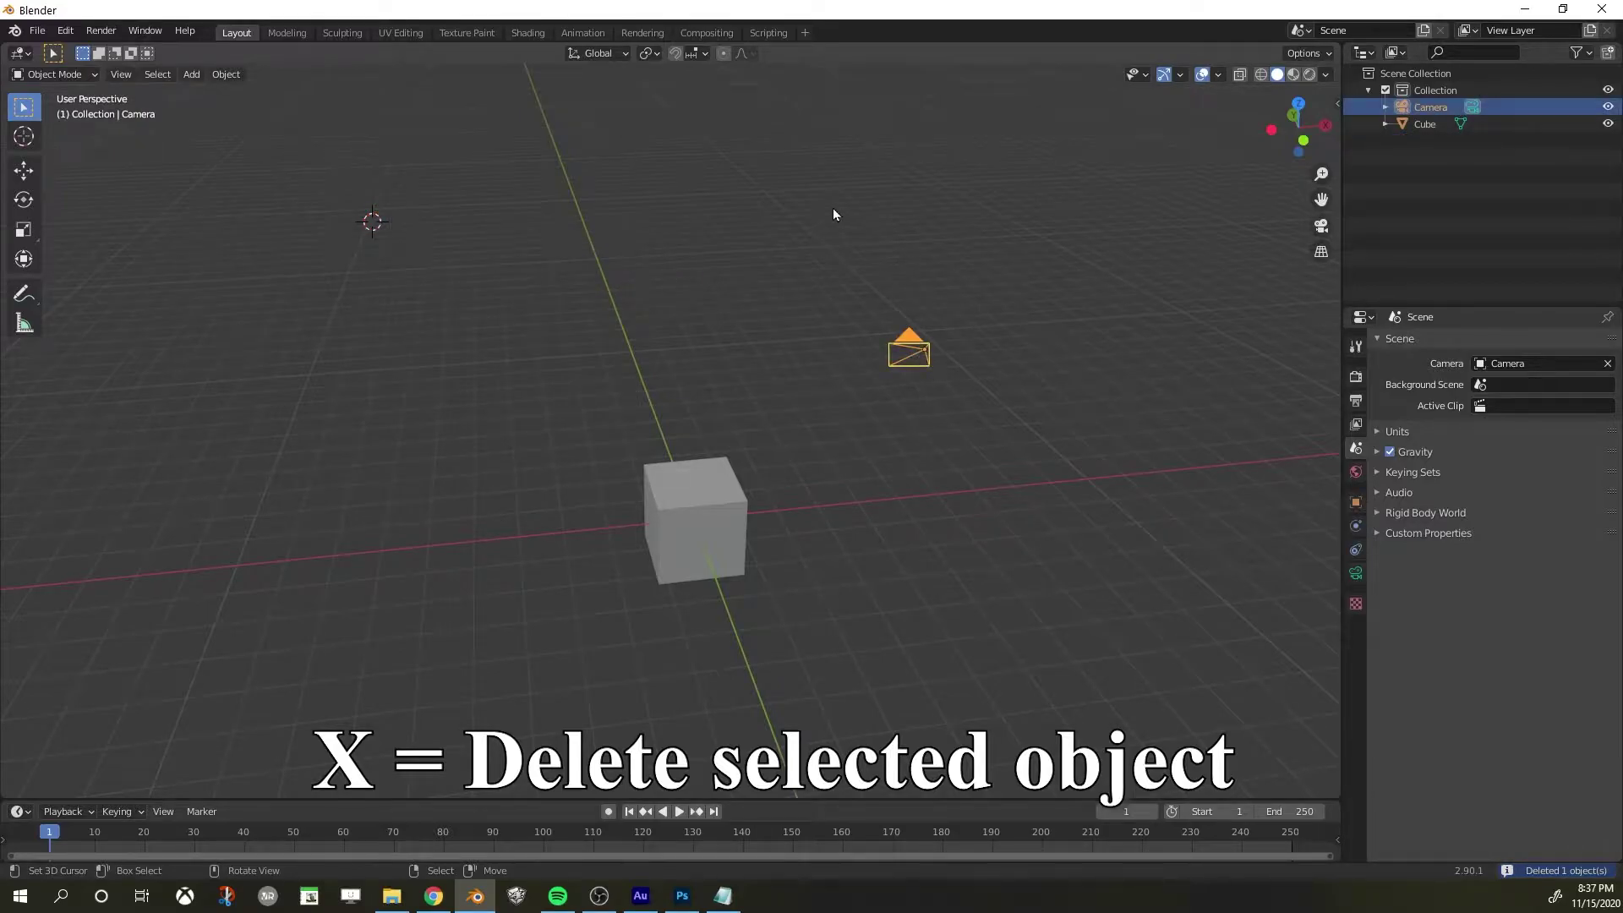
{"action": "key", "text": "x"}
{"action": "left_click", "coordinate": [767, 208]}
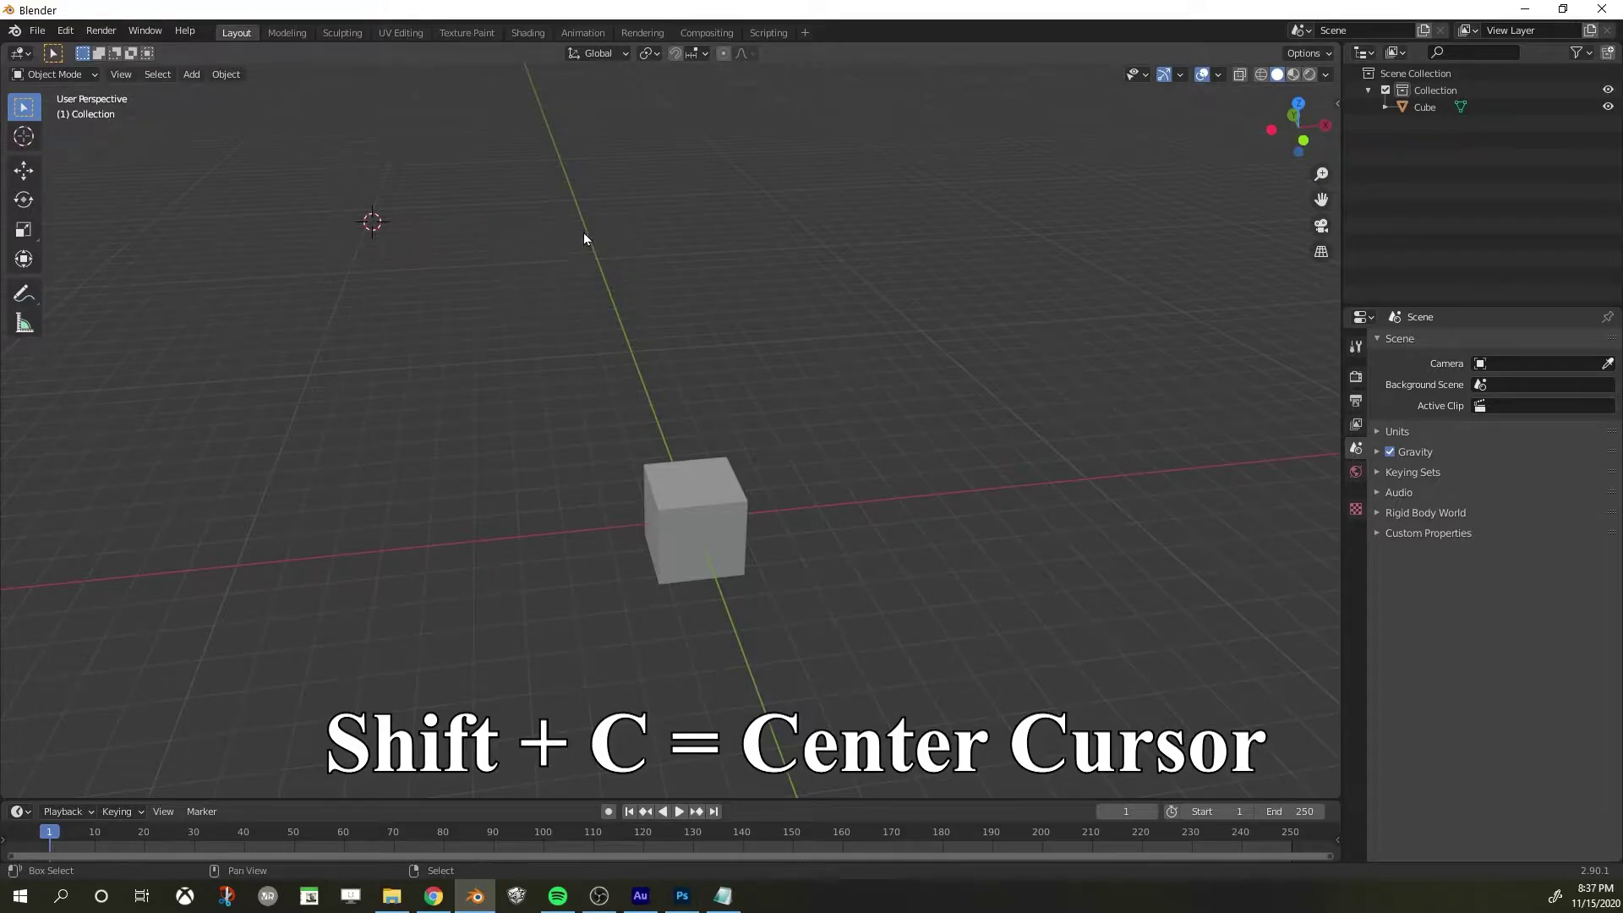
{"action": "key", "text": "shift+c"}
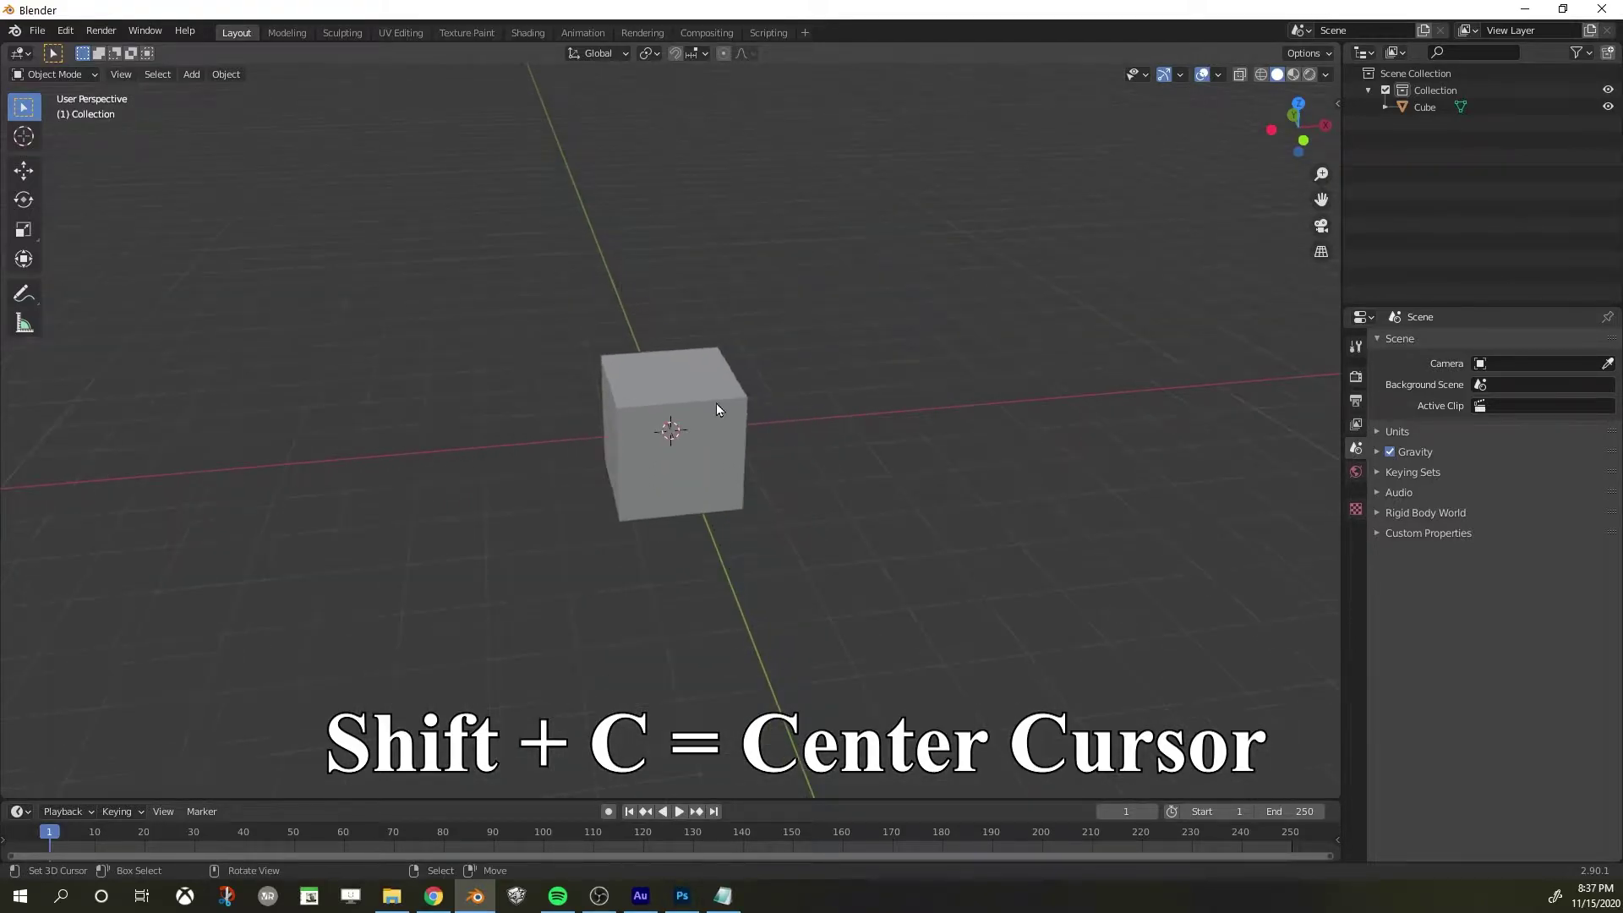
Select the cube, switch to the front orthographic view and enter Edit Mode
{"action": "left_click", "coordinate": [707, 404]}
{"action": "mouse_move", "coordinate": [933, 343]}
{"action": "middle_mouse_down"}
{"action": "mouse_move", "coordinate": [885, 352]}
{"action": "mouse_move", "coordinate": [869, 328]}
{"action": "mouse_move", "coordinate": [777, 361]}
{"action": "mouse_move", "coordinate": [941, 358]}
{"action": "mouse_move", "coordinate": [995, 339]}
{"action": "mouse_move", "coordinate": [924, 368]}
{"action": "mouse_move", "coordinate": [797, 346]}
{"action": "mouse_move", "coordinate": [908, 336]}
{"action": "middle_mouse_up"}
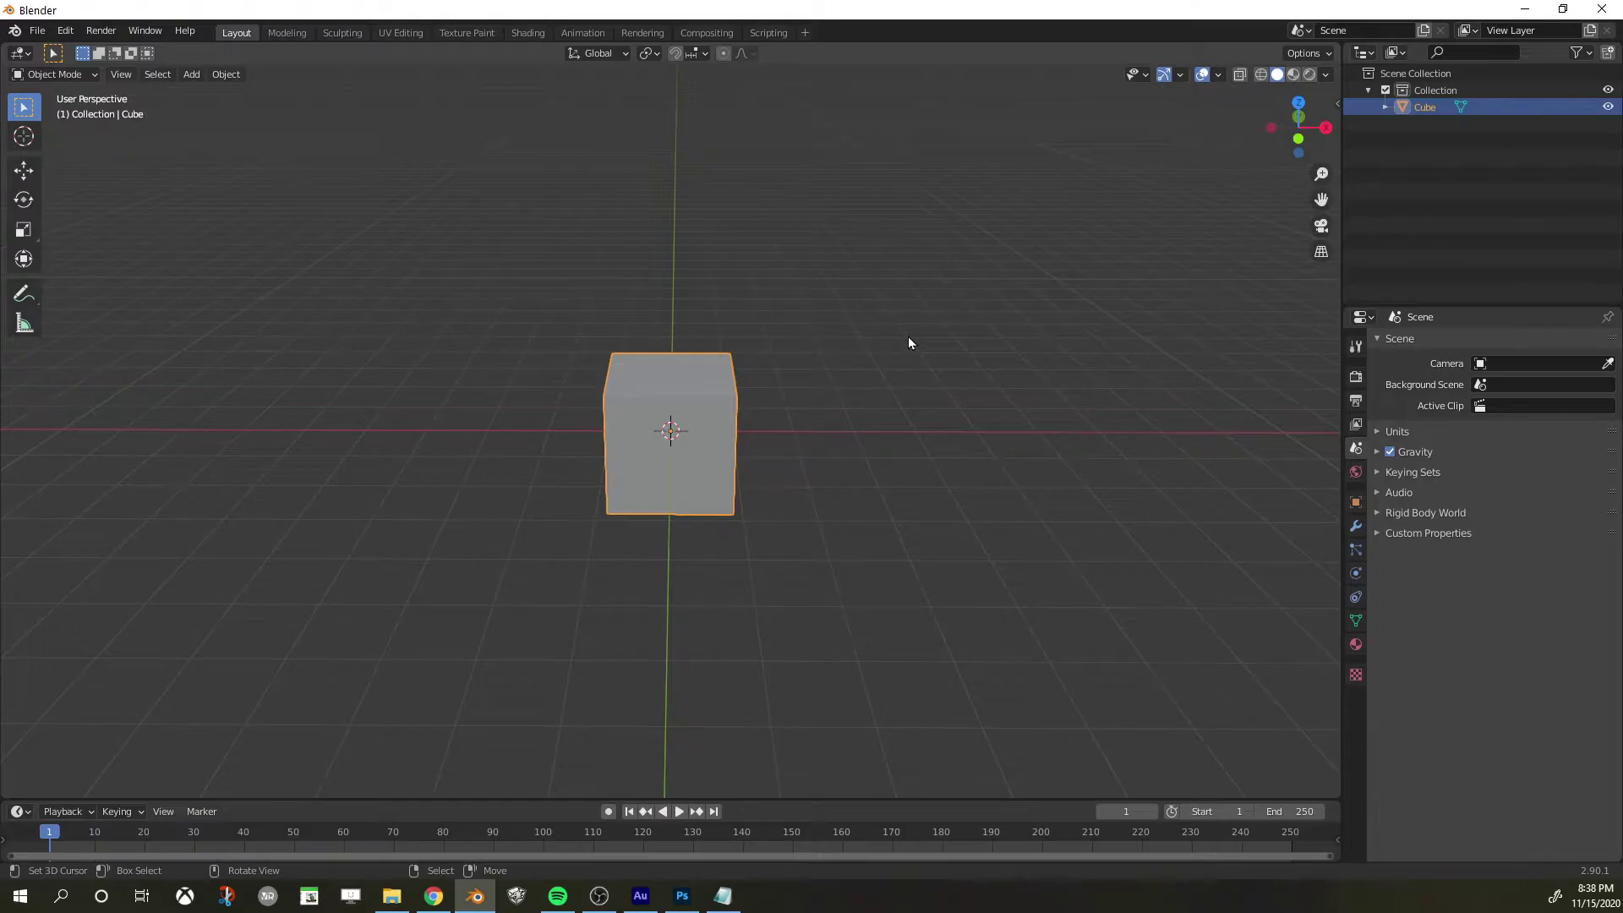
{"action": "key", "text": "KP_1"}
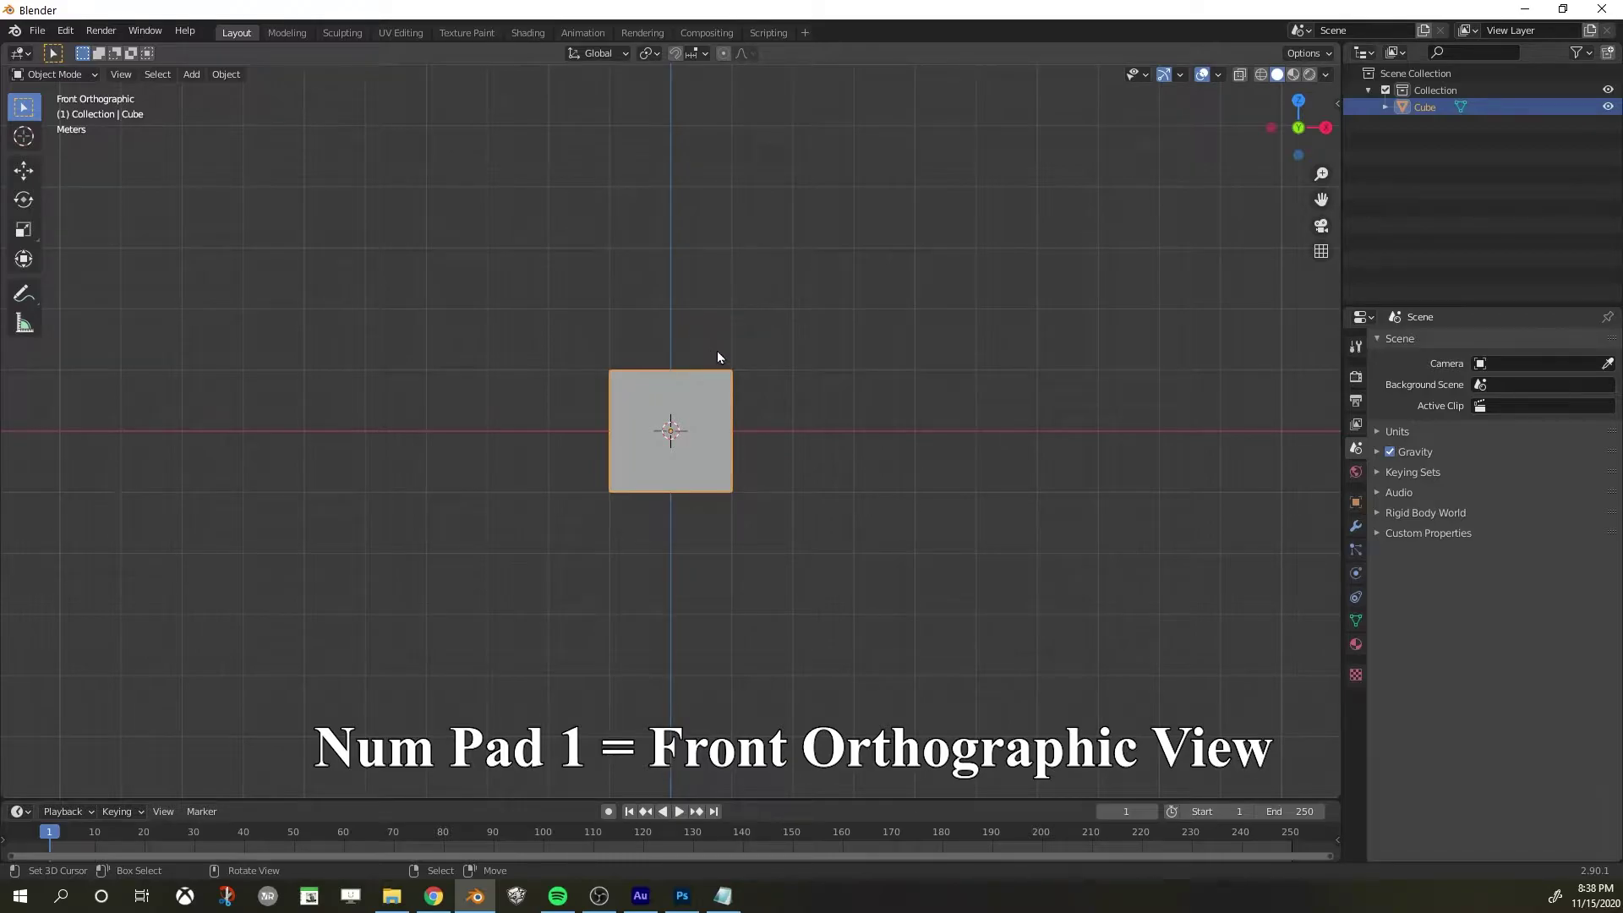
{"action": "key", "text": "Tab"}
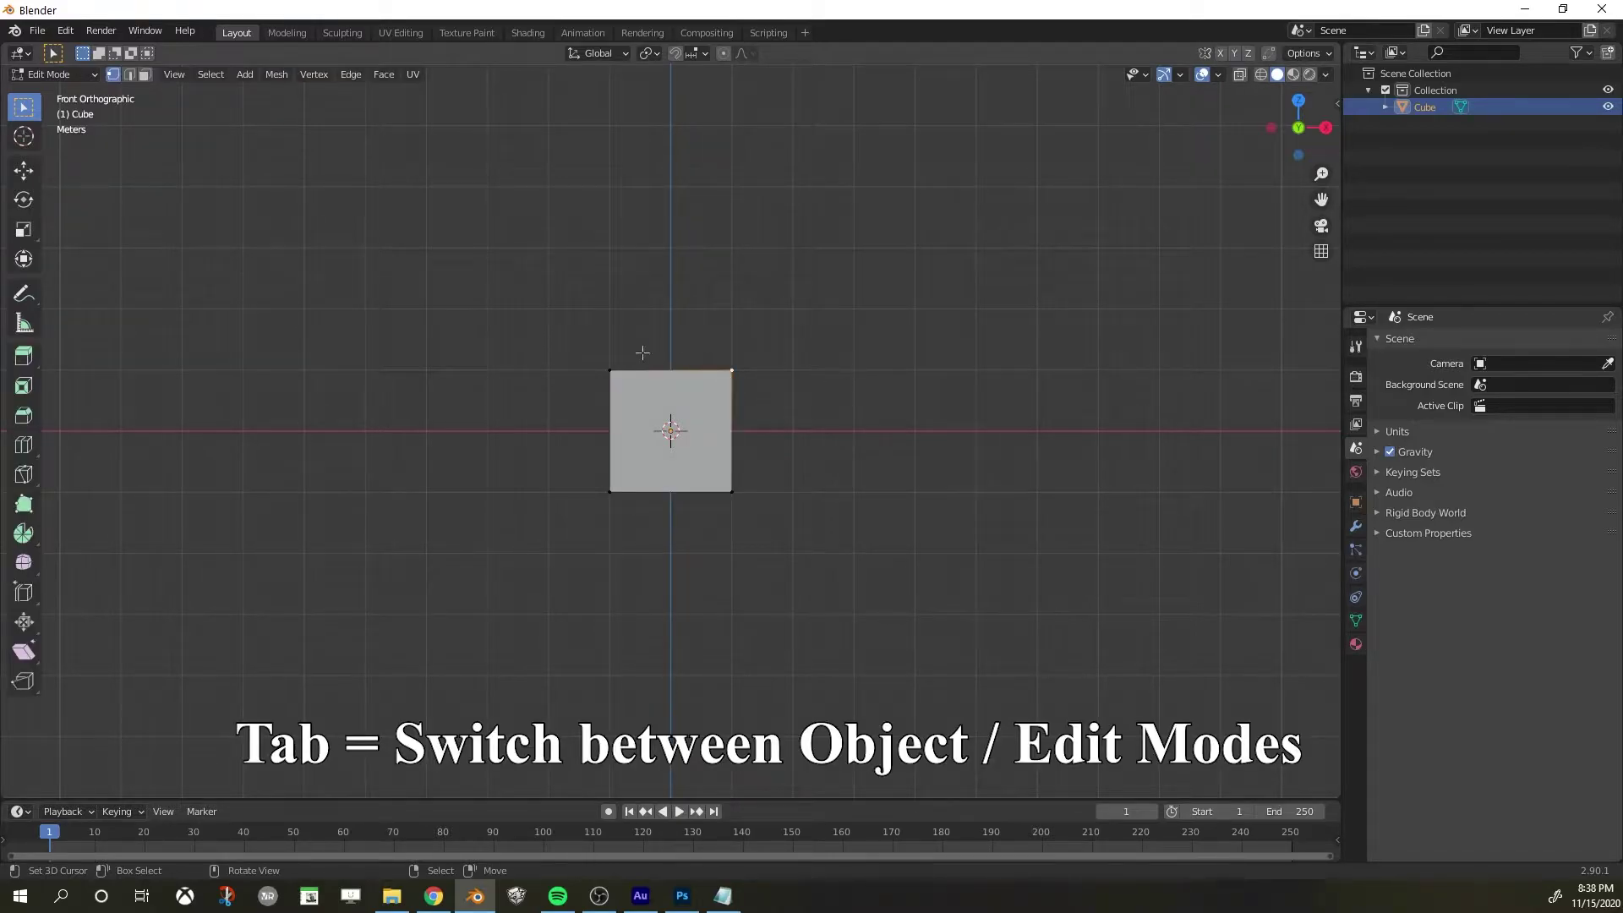
Try vertex, edge and face selection on the cube in turn, ending in face select mode with the front face selected
{"action": "left_click", "coordinate": [610, 494]}
{"action": "middle_click_drag", "start_coordinate": [782, 309], "coordinate": [694, 349]}
{"action": "middle_click_drag", "start_coordinate": [743, 233], "coordinate": [809, 237]}
{"action": "left_click", "coordinate": [129, 76]}
{"action": "right_click", "coordinate": [667, 395]}
{"action": "right_click", "coordinate": [717, 448]}
{"action": "right_click", "coordinate": [608, 440]}
{"action": "left_click", "coordinate": [144, 77]}
{"action": "right_click", "coordinate": [660, 448]}
{"action": "right_click", "coordinate": [643, 358]}
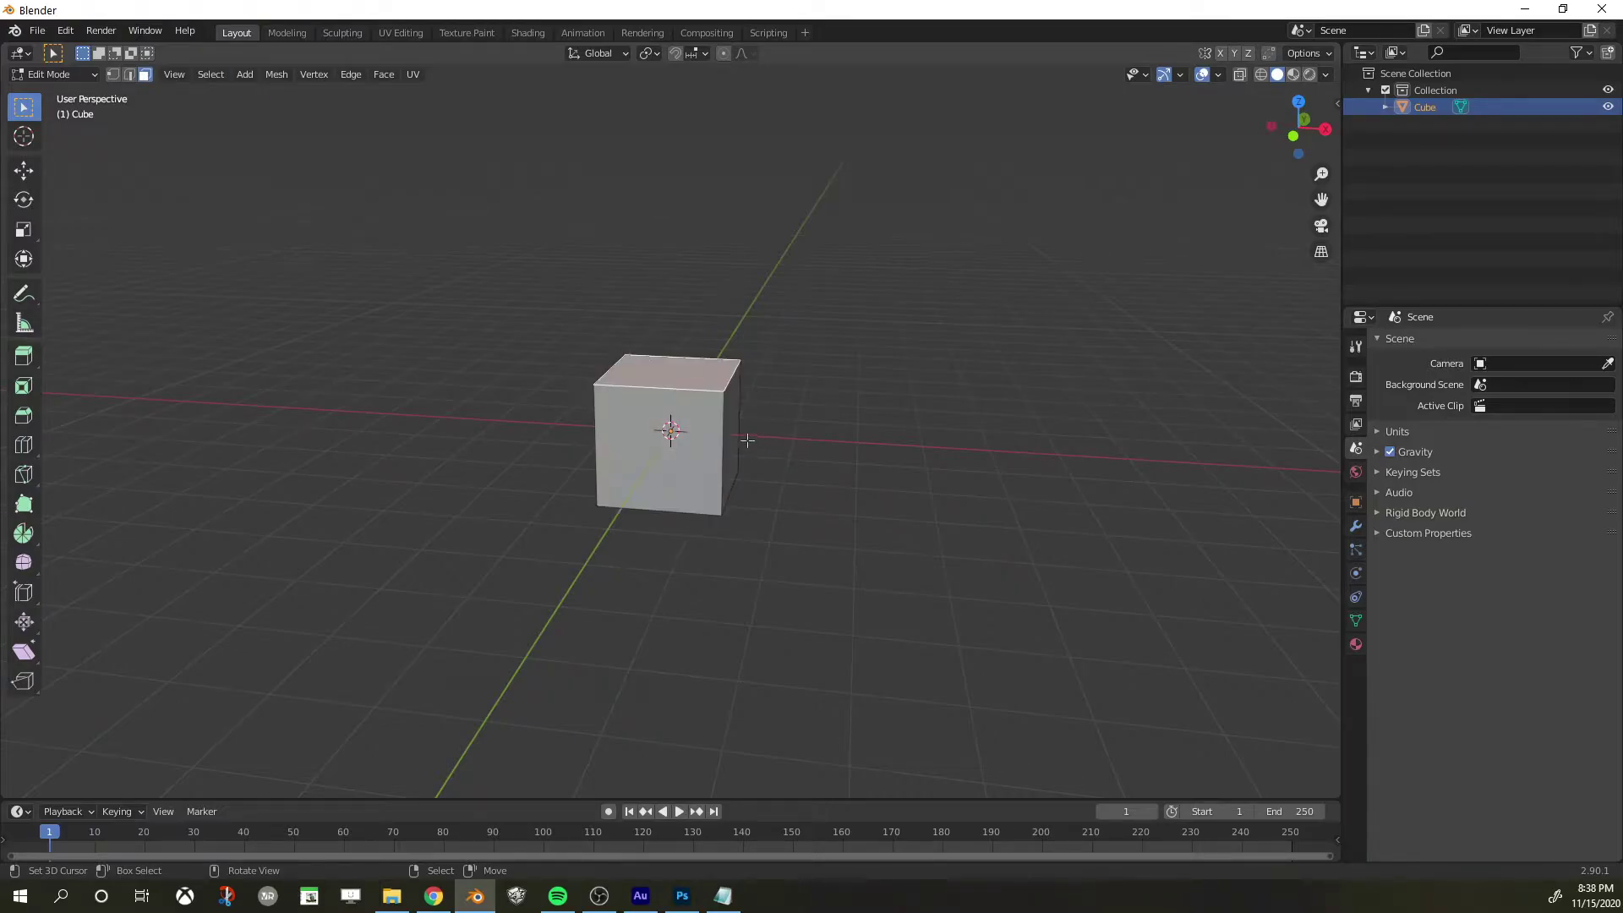
{"action": "key", "text": "alt+a"}
{"action": "right_click", "coordinate": [625, 390]}
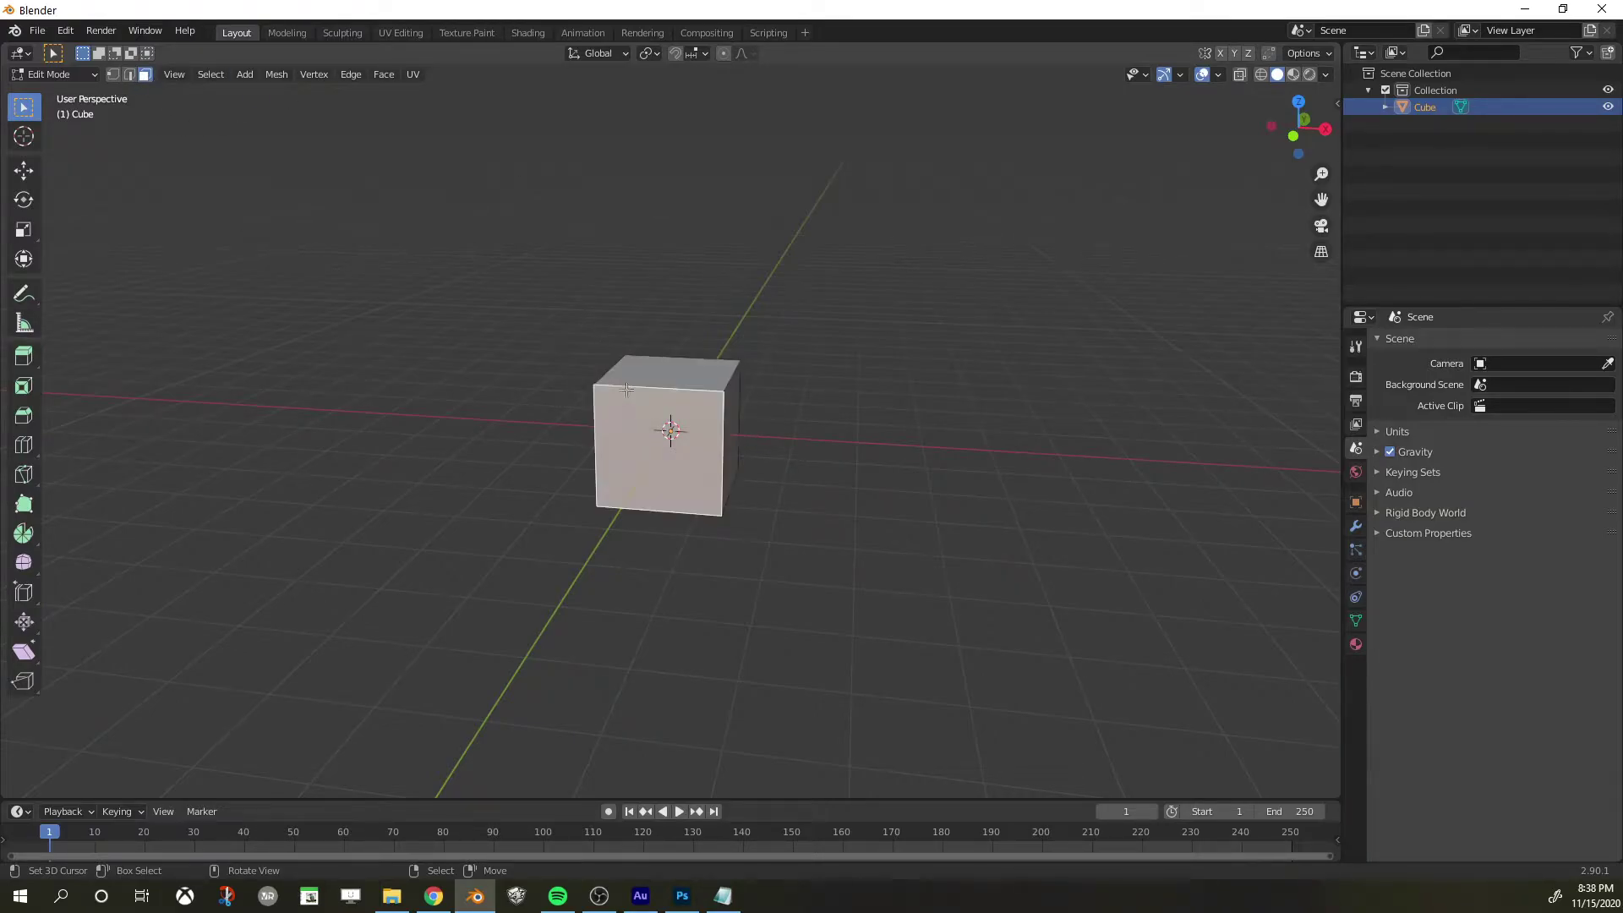
Select the cube's entire mesh in front orthographic view and scale it by 0.5
{"action": "middle_click_drag", "start_coordinate": [537, 381], "coordinate": [702, 393]}
{"action": "key", "text": "KP_1"}
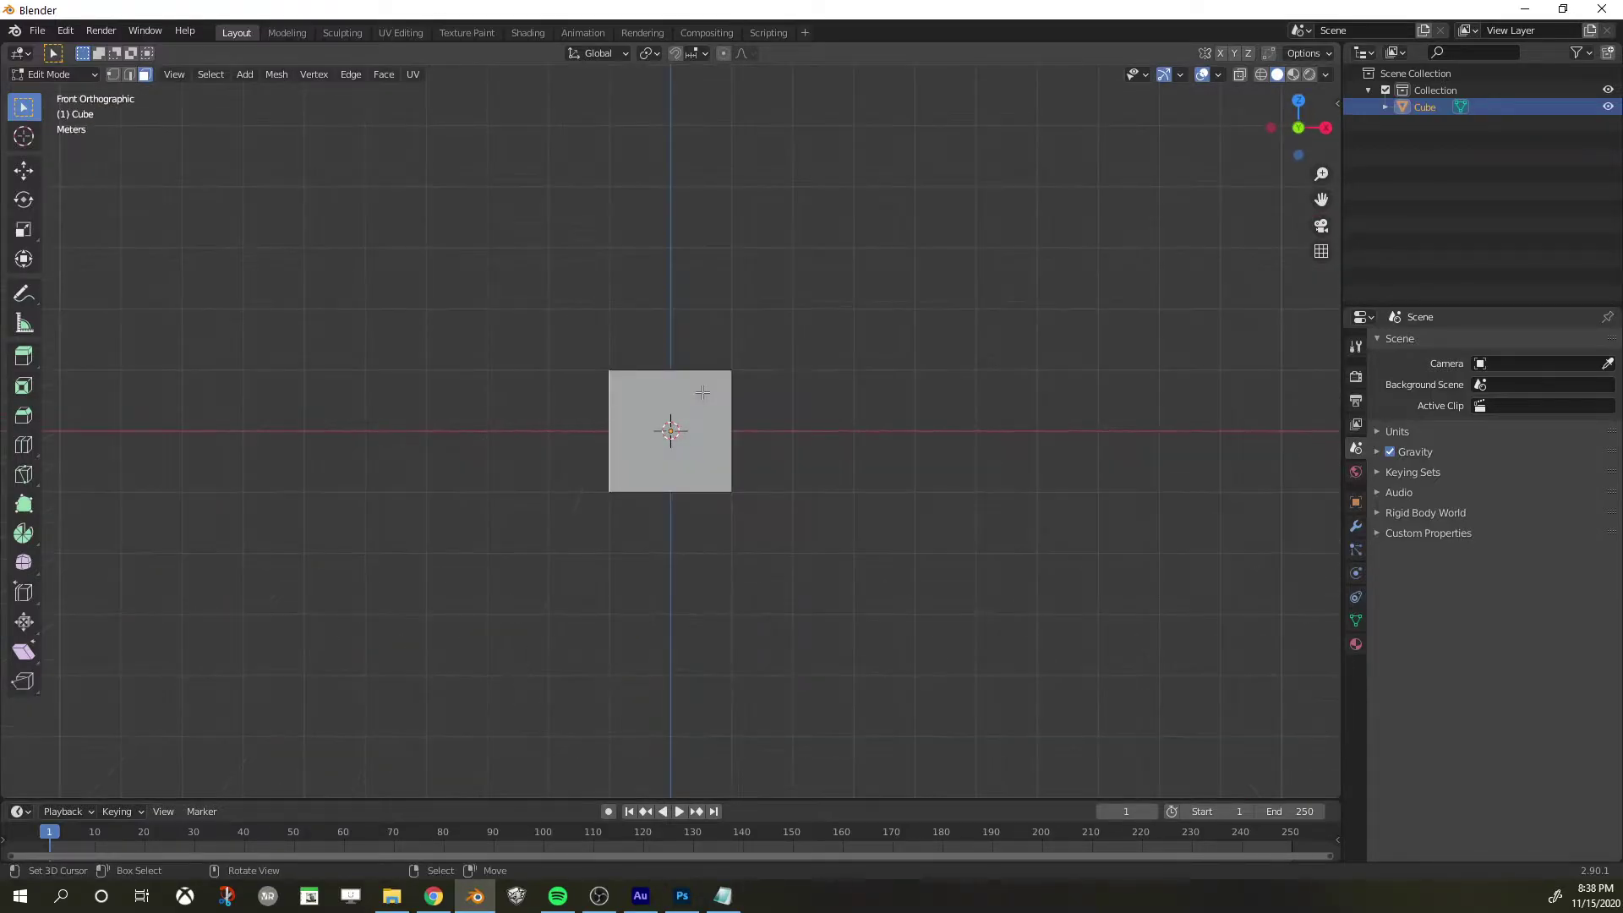
{"action": "key", "text": "a"}
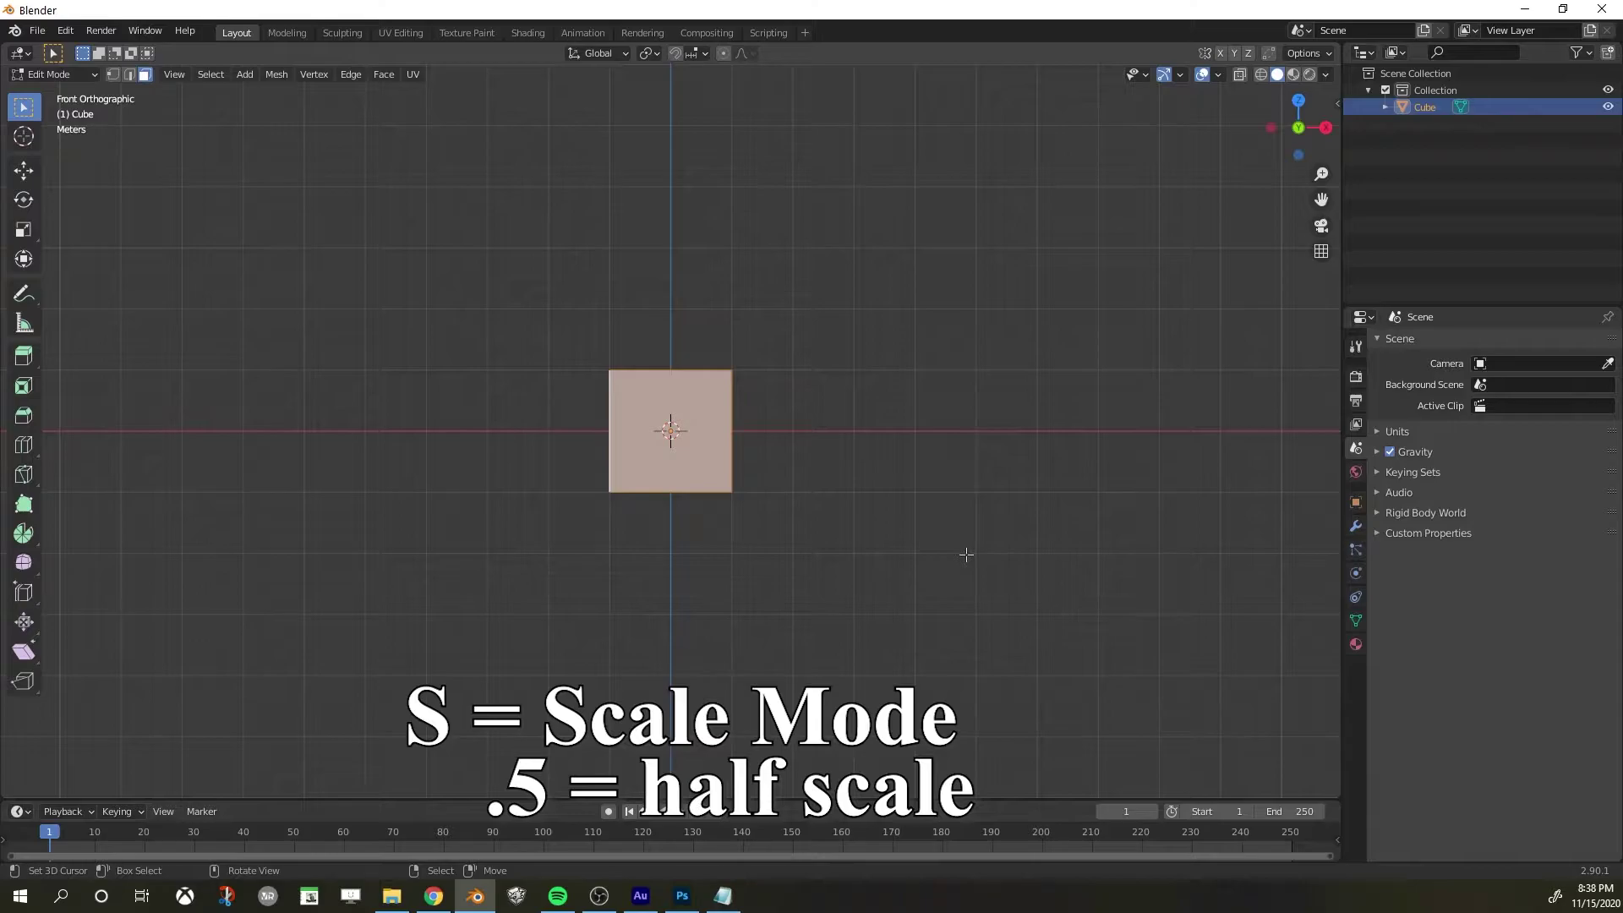
{"action": "key", "text": "s"}
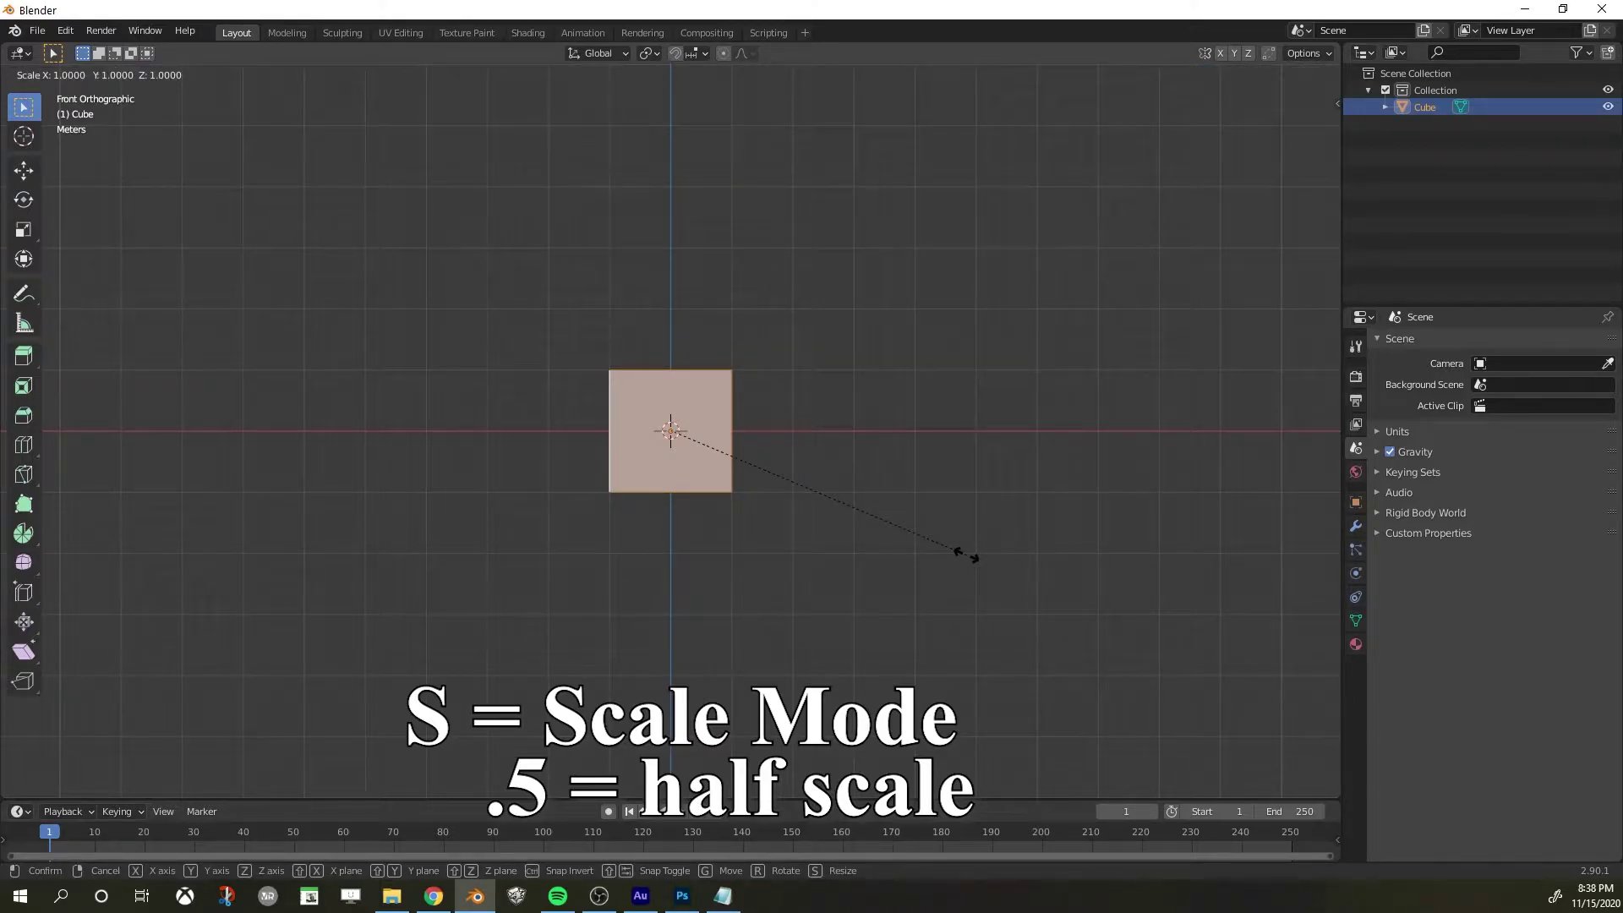
{"action": "type", "text": ".5"}
{"action": "key", "text": "Return"}
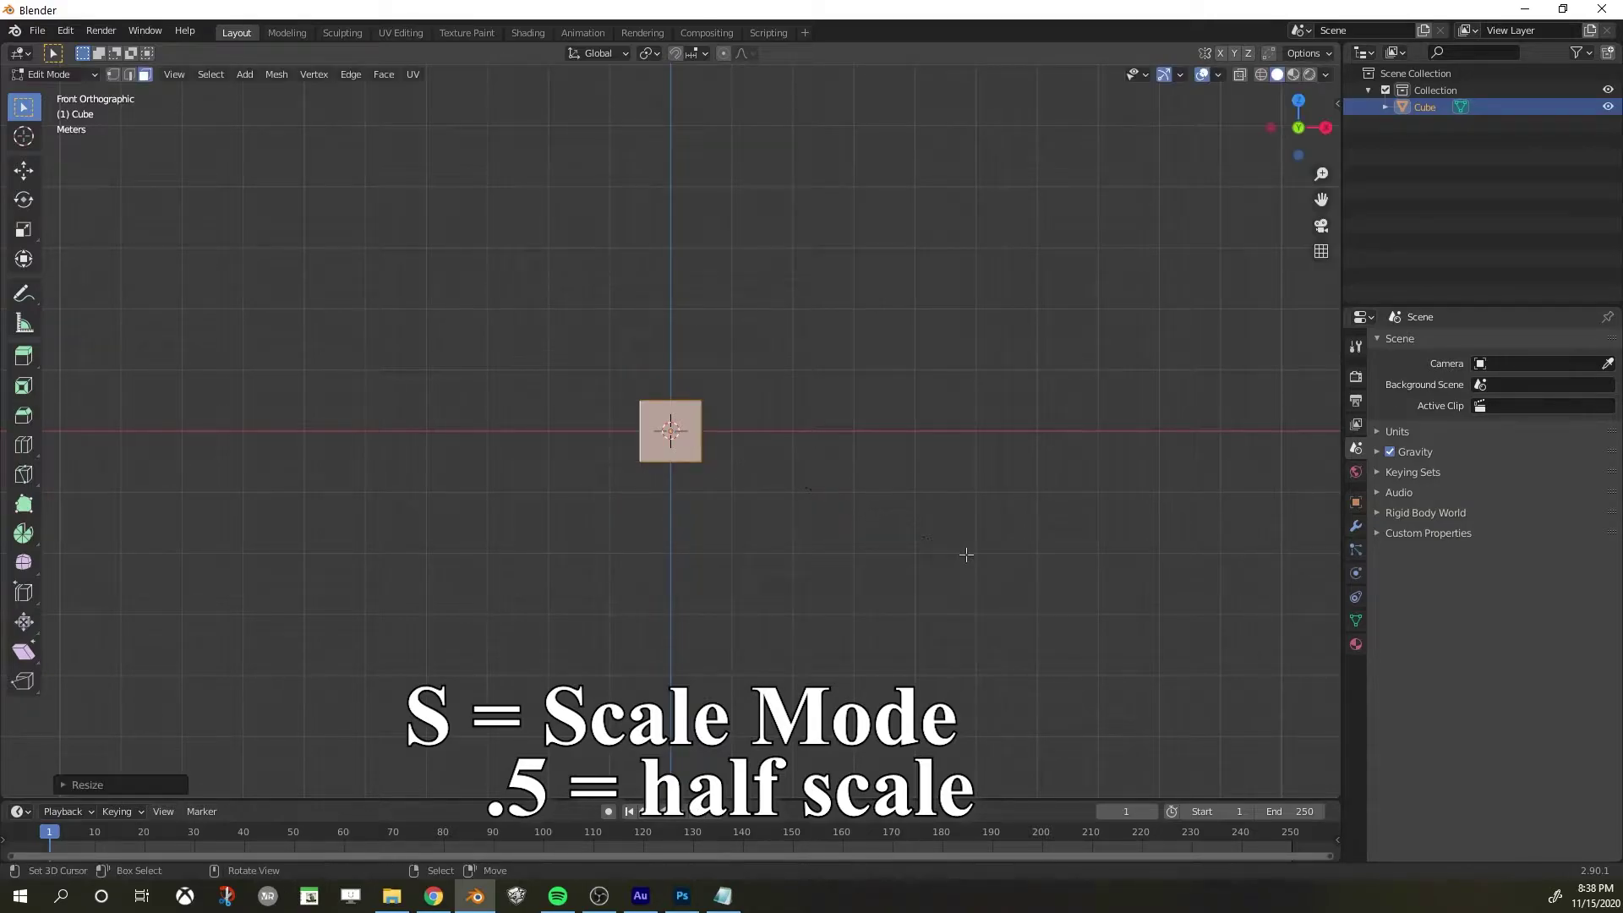
Move the cube's mesh up 0.5 m along the Z axis with grid snapping so its base sits on the origin
{"action": "scroll", "coordinate": [816, 401], "scroll_direction": "up", "scroll_amount": 1}
{"action": "scroll", "coordinate": [815, 401], "scroll_direction": "up", "scroll_amount": 2}
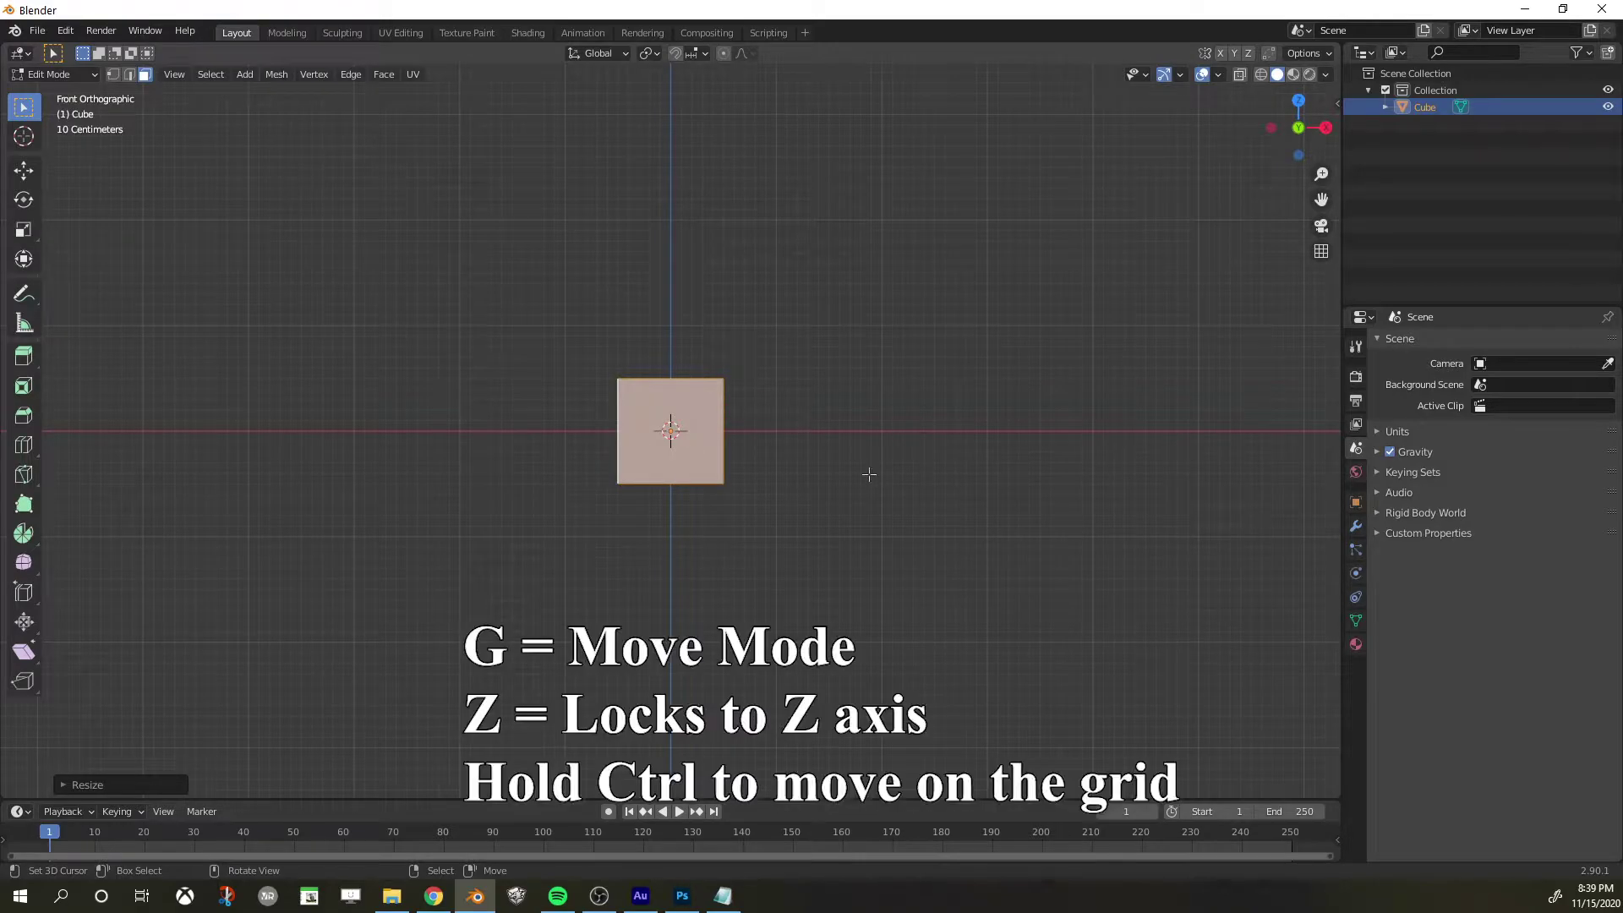
{"action": "key", "text": "g"}
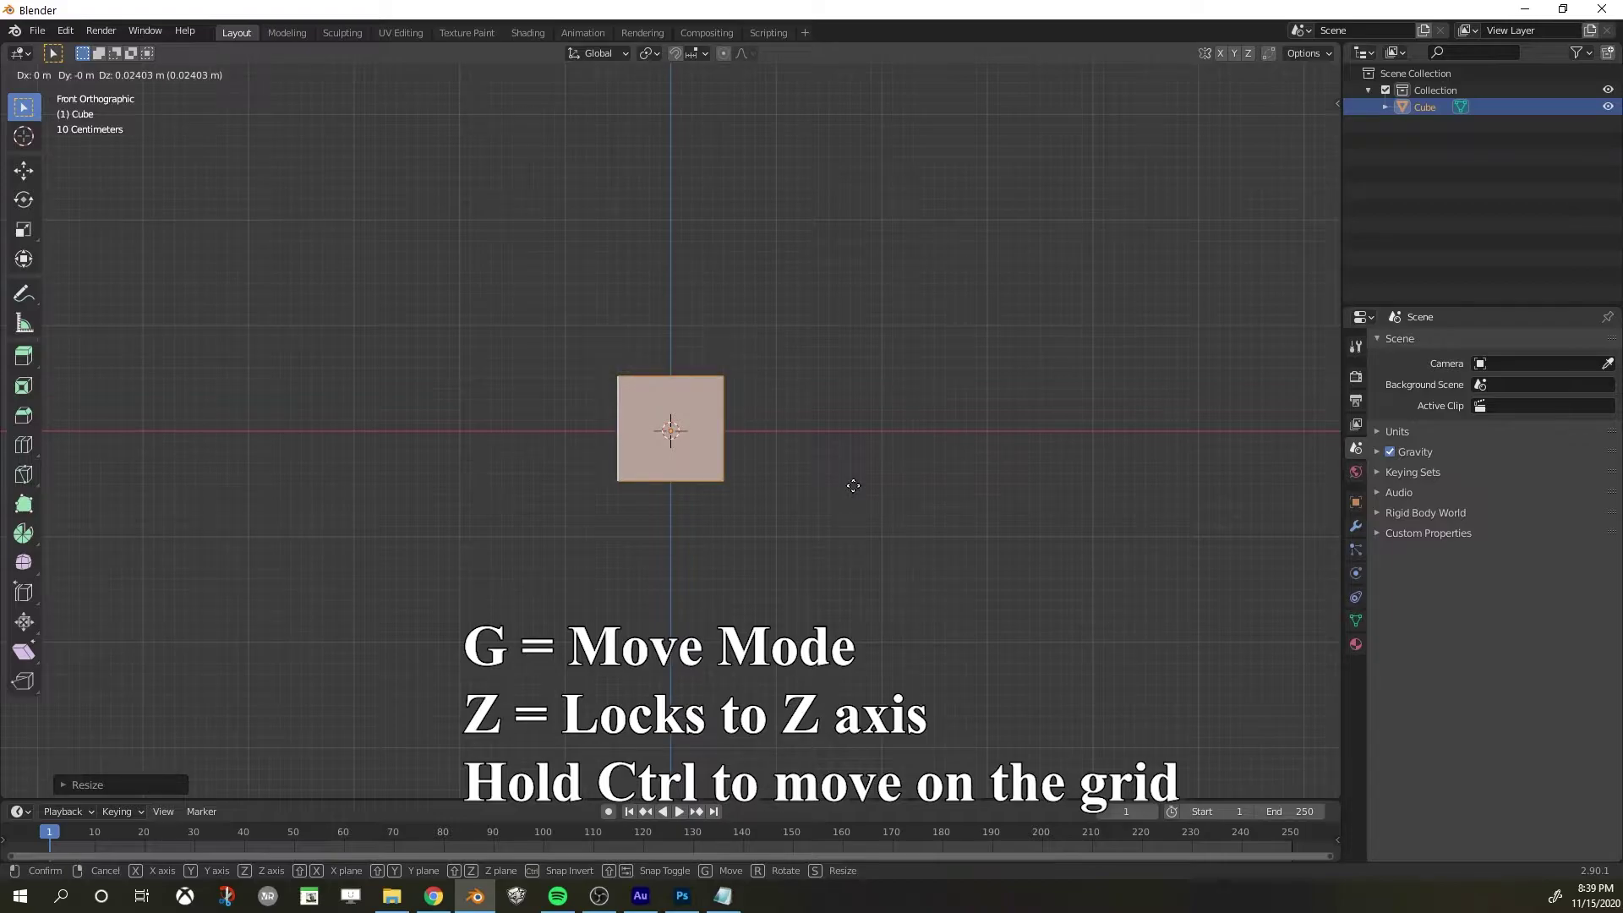
{"action": "key", "text": "z"}
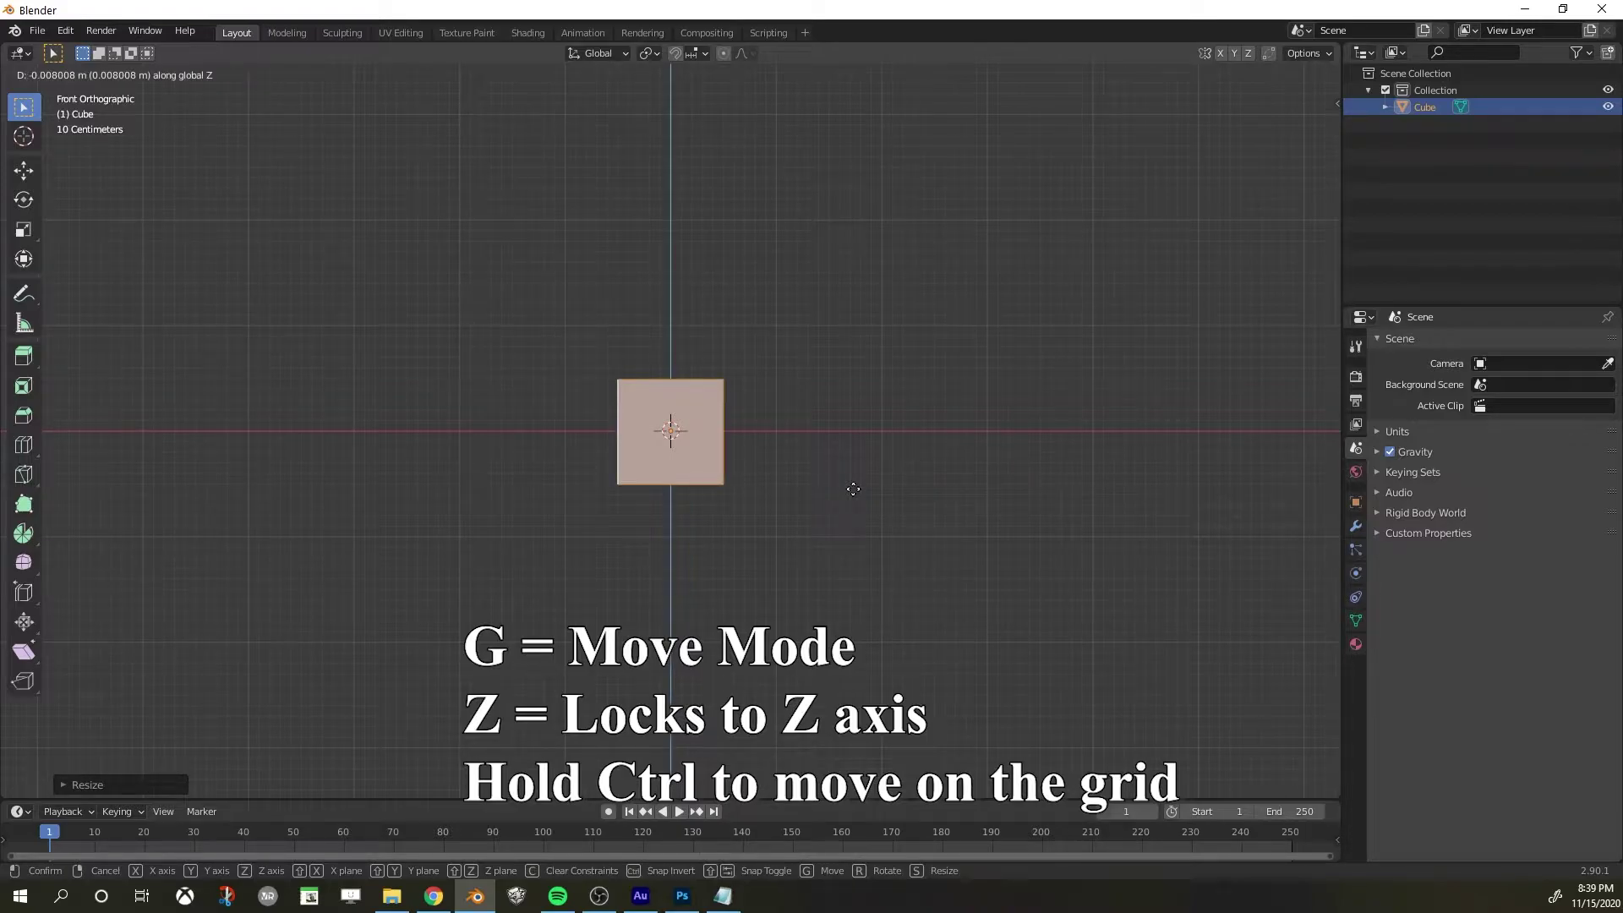
{"action": "key", "text": "ctrl"}
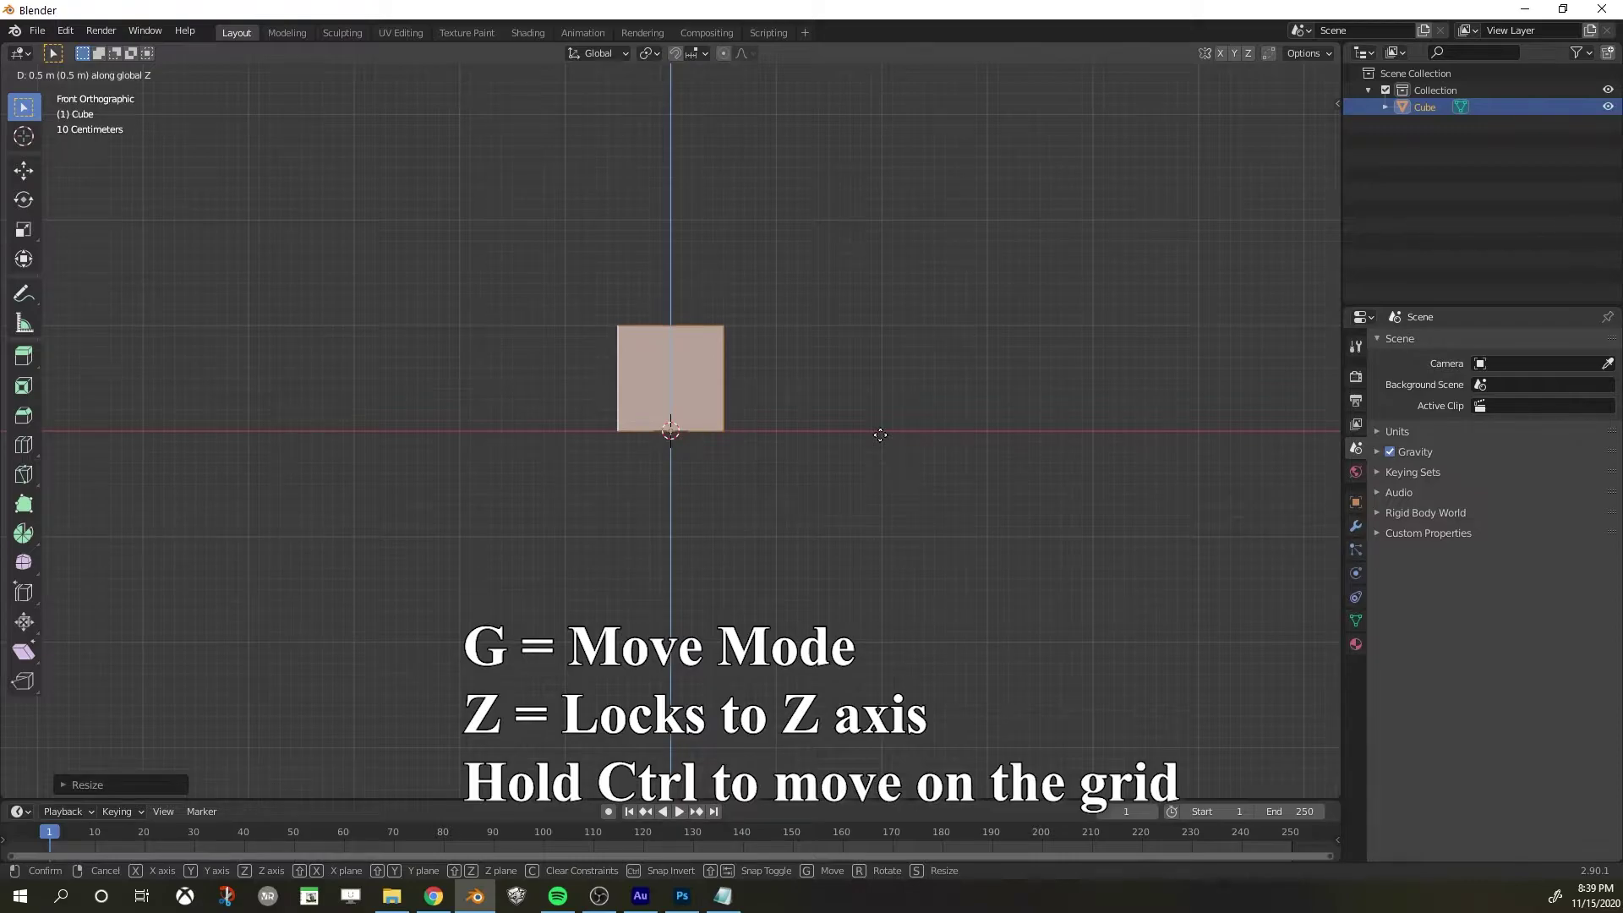
{"action": "left_click", "coordinate": [880, 435]}
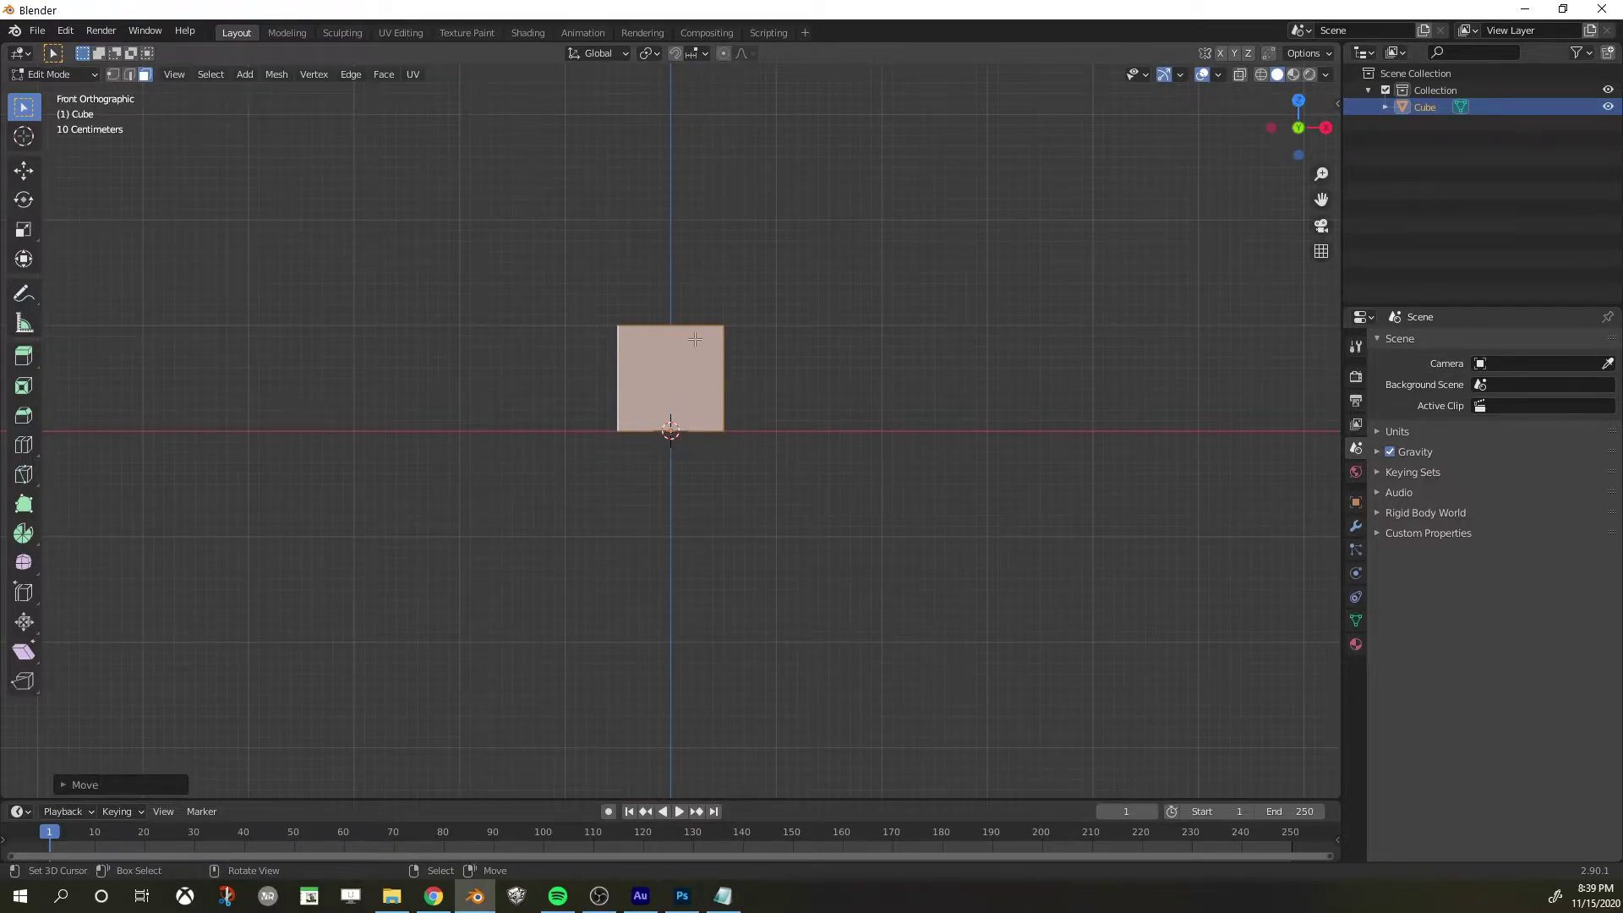
Examine the cube's position on the ground plane from several angles and return to the front orthographic view
{"action": "middle_click_drag", "start_coordinate": [763, 297], "coordinate": [514, 476]}
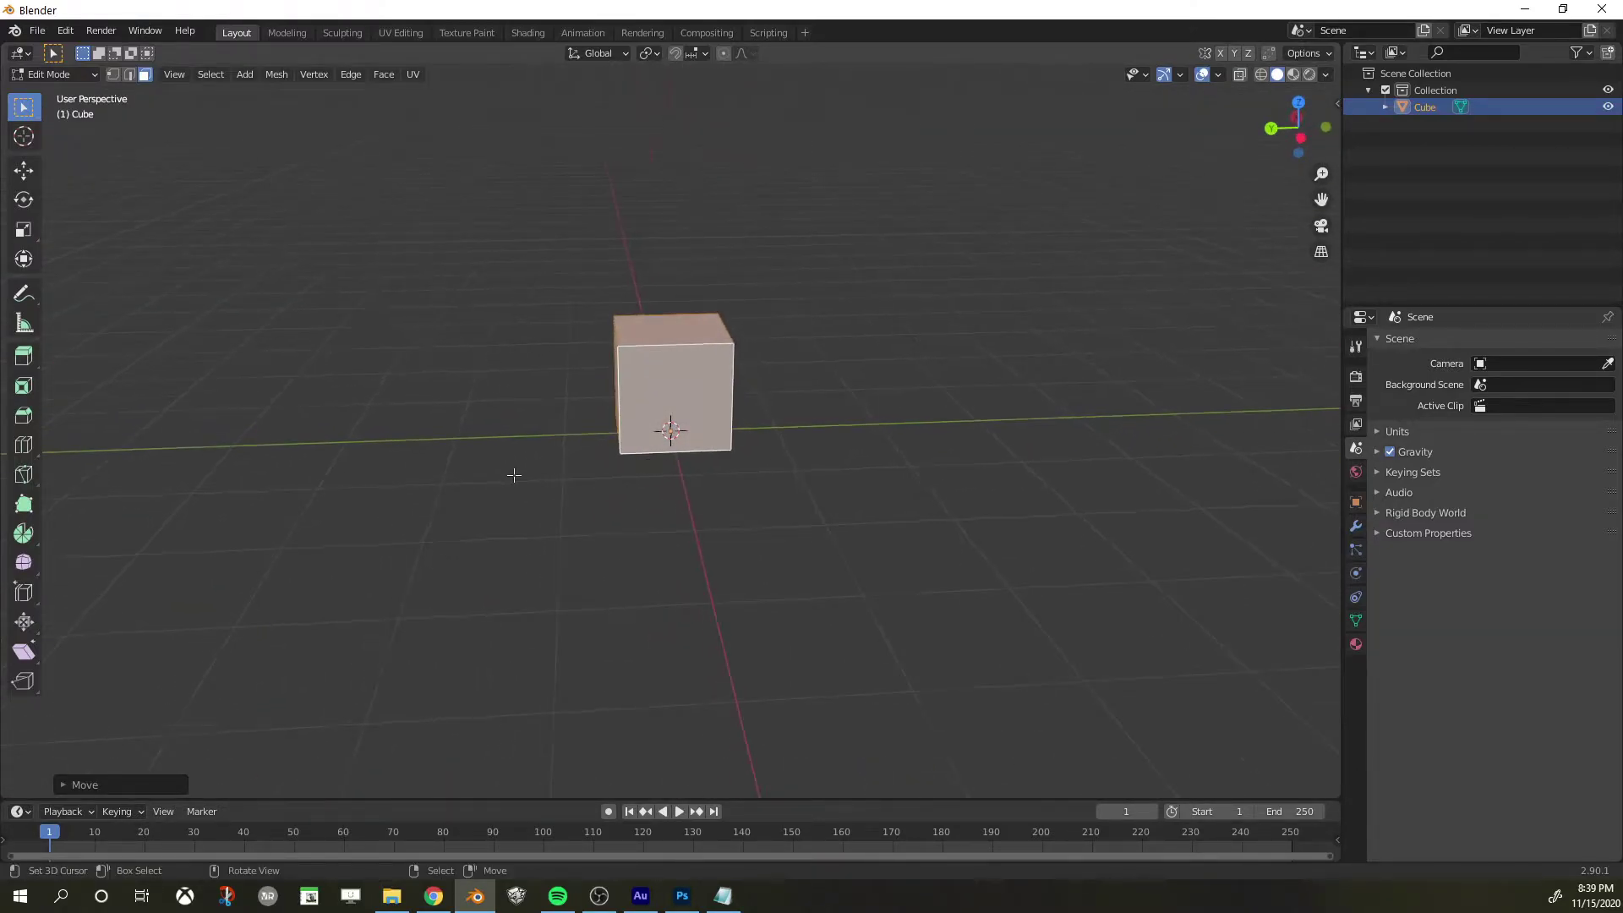
{"action": "middle_click_drag", "start_coordinate": [887, 393], "coordinate": [586, 464]}
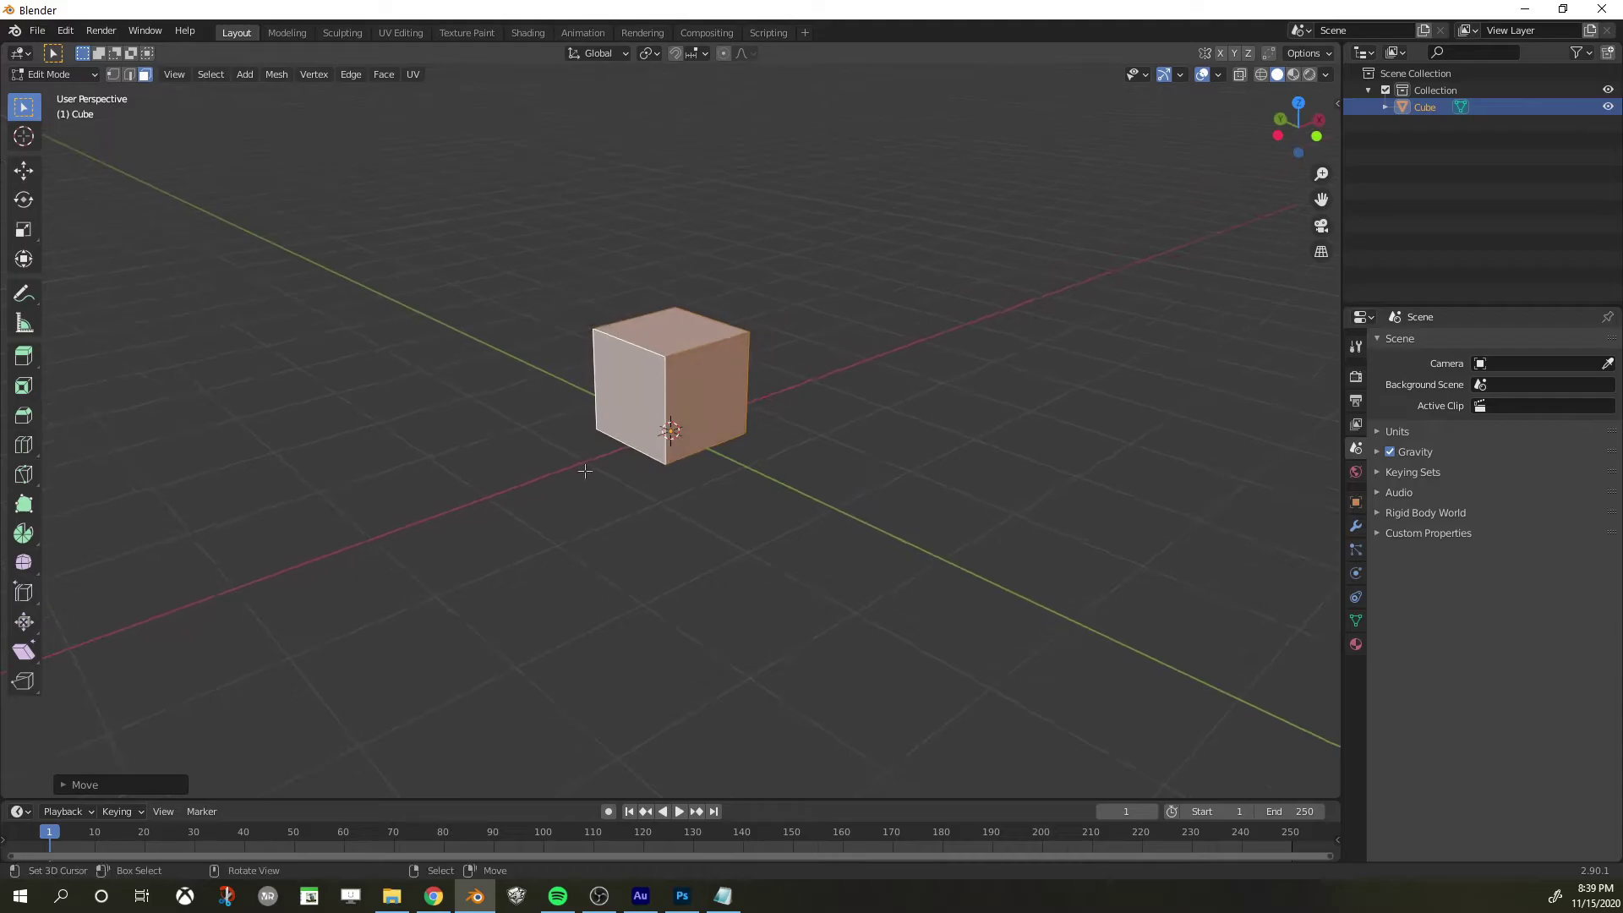
{"action": "middle_click_drag", "start_coordinate": [701, 472], "coordinate": [742, 468]}
{"action": "key", "text": "KP_1"}
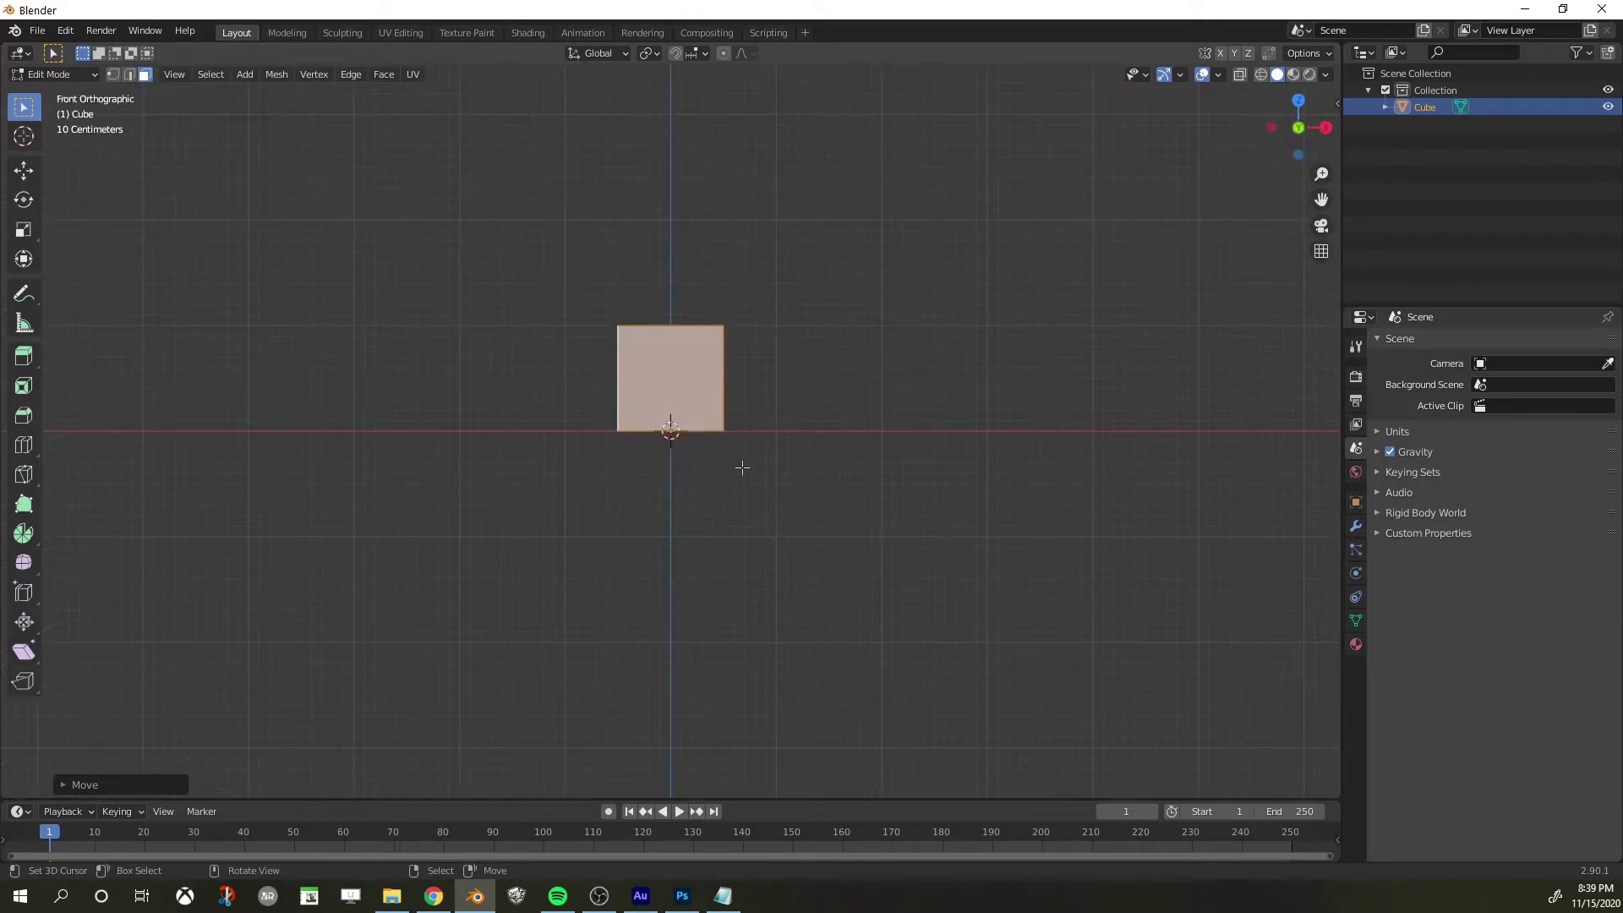
{"action": "scroll", "coordinate": [742, 467], "scroll_direction": "up", "scroll_amount": 1}
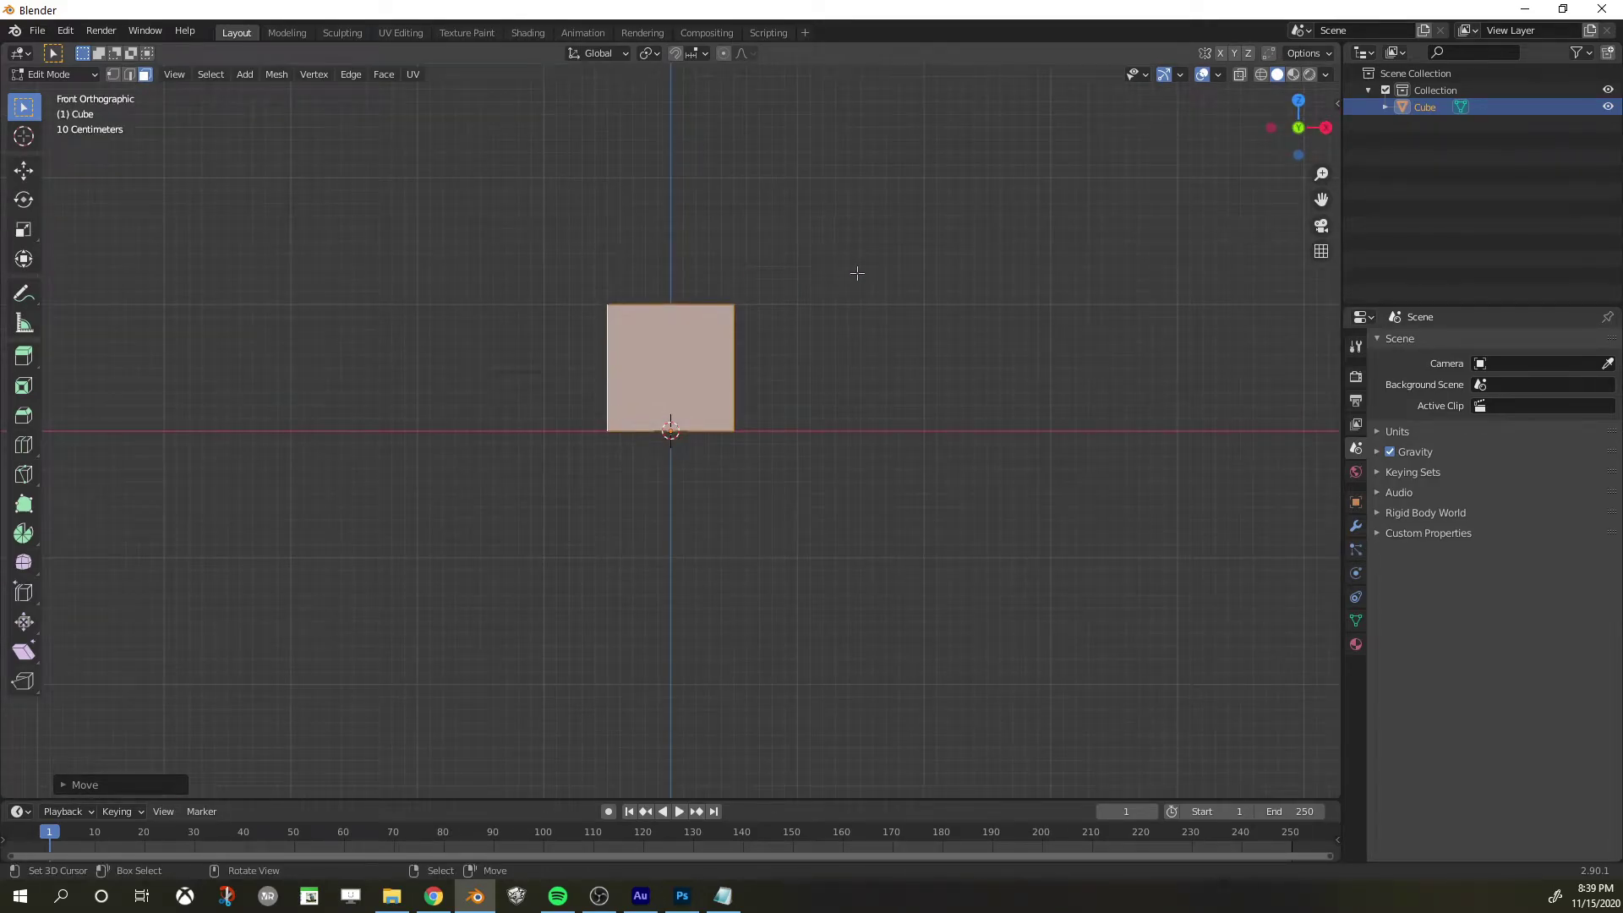
{"action": "middle_click_drag", "start_coordinate": [809, 262], "coordinate": [813, 308]}
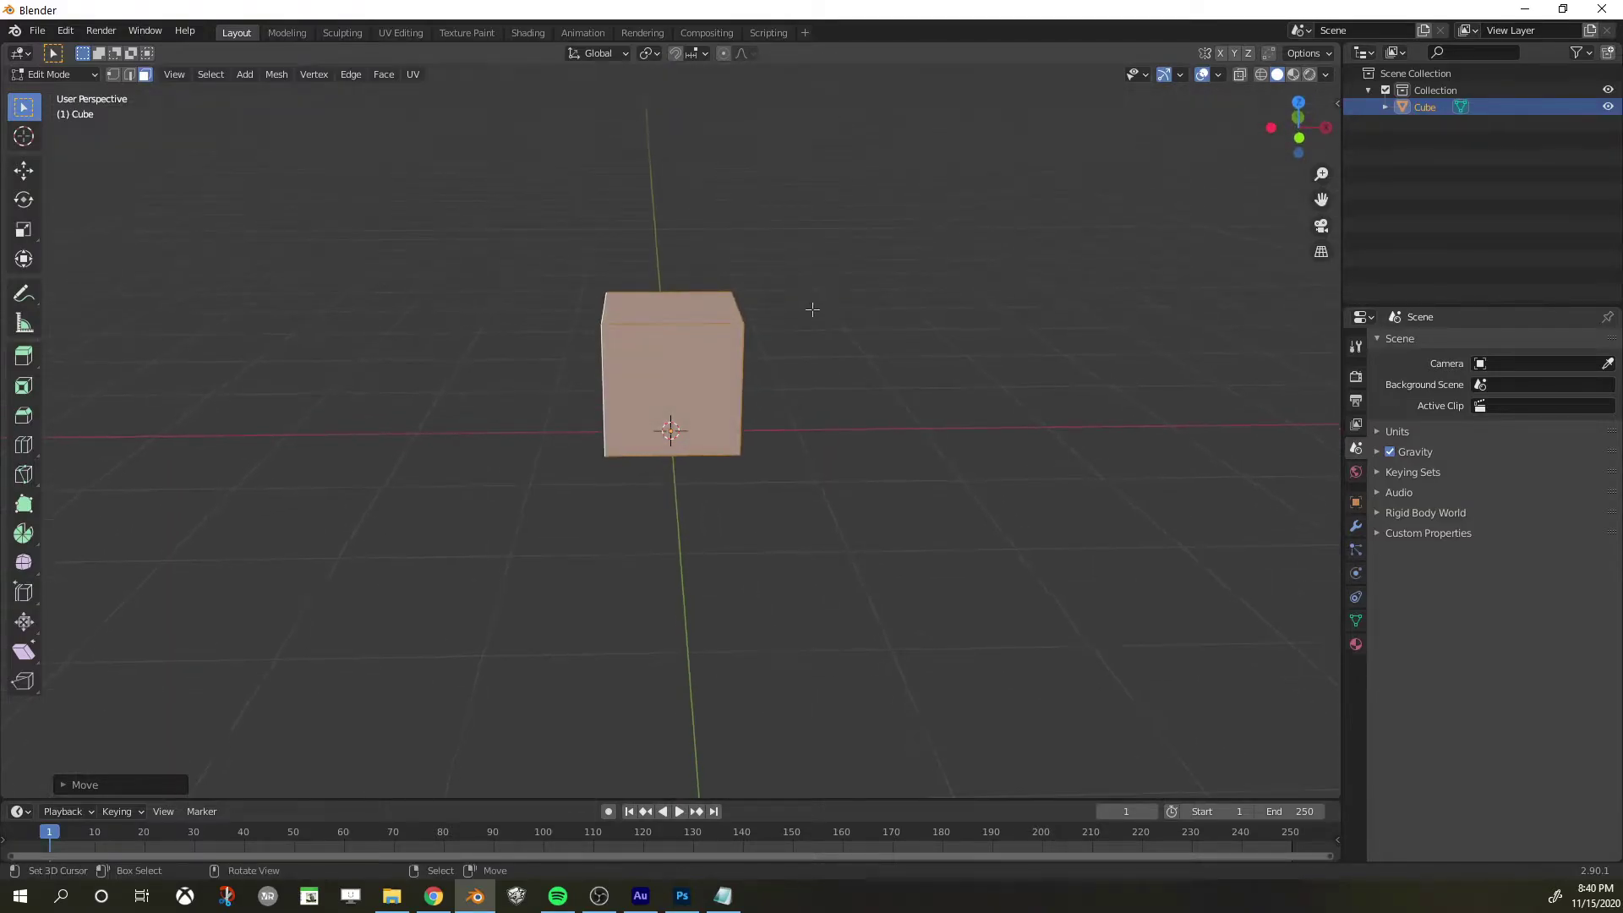
{"action": "key", "text": "KP_1"}
{"action": "middle_click_drag", "start_coordinate": [801, 243], "coordinate": [779, 327]}
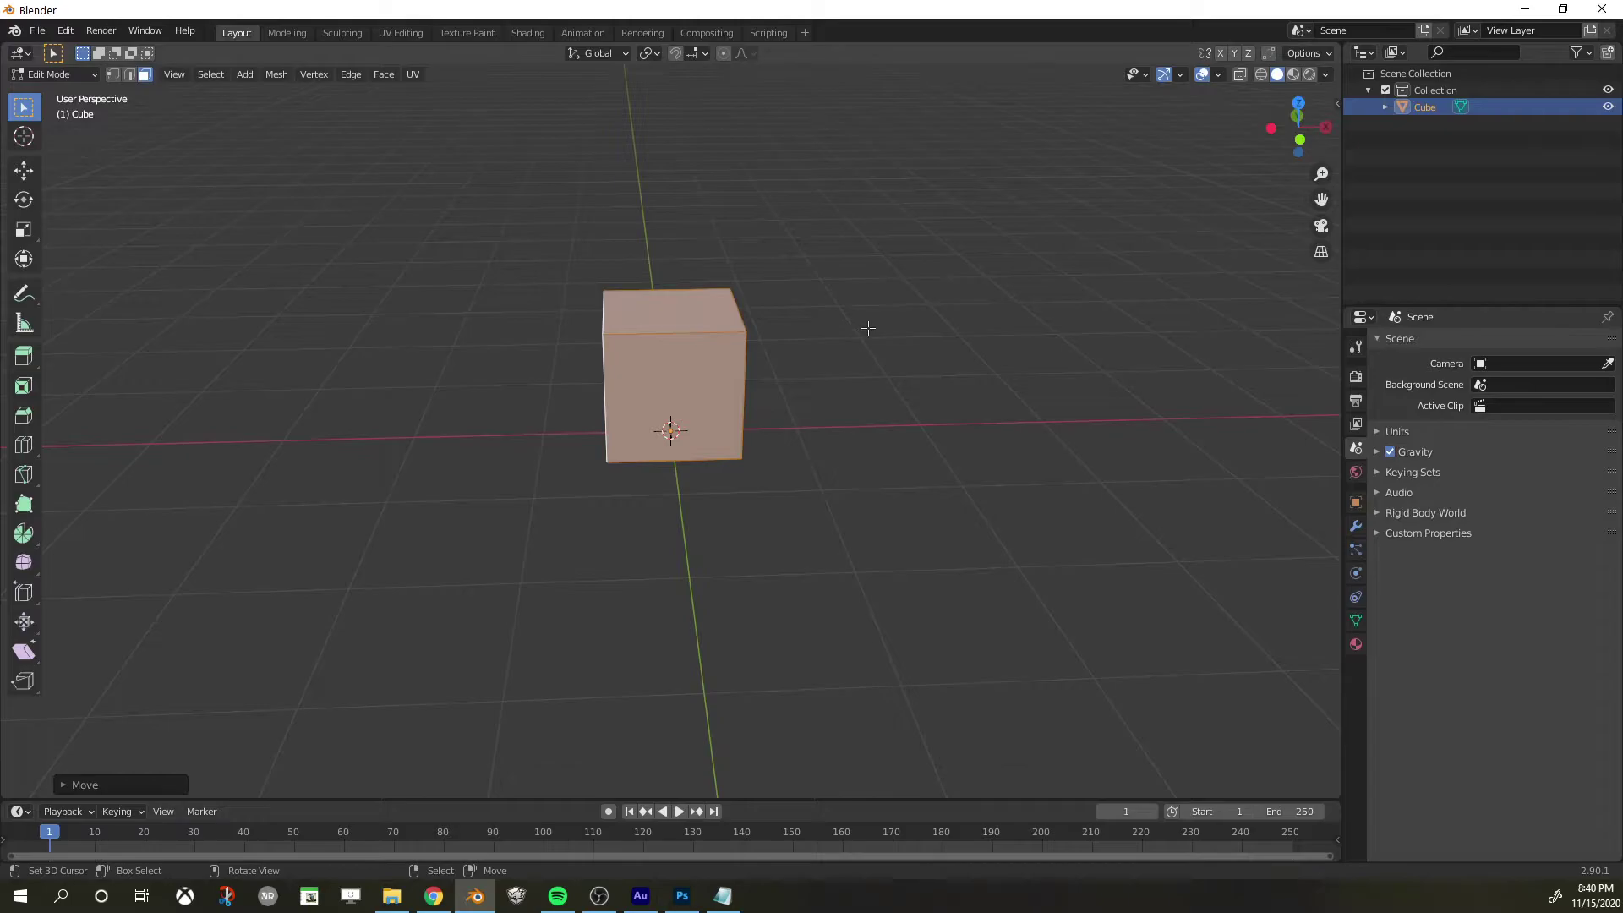
{"action": "key", "text": "KP_1"}
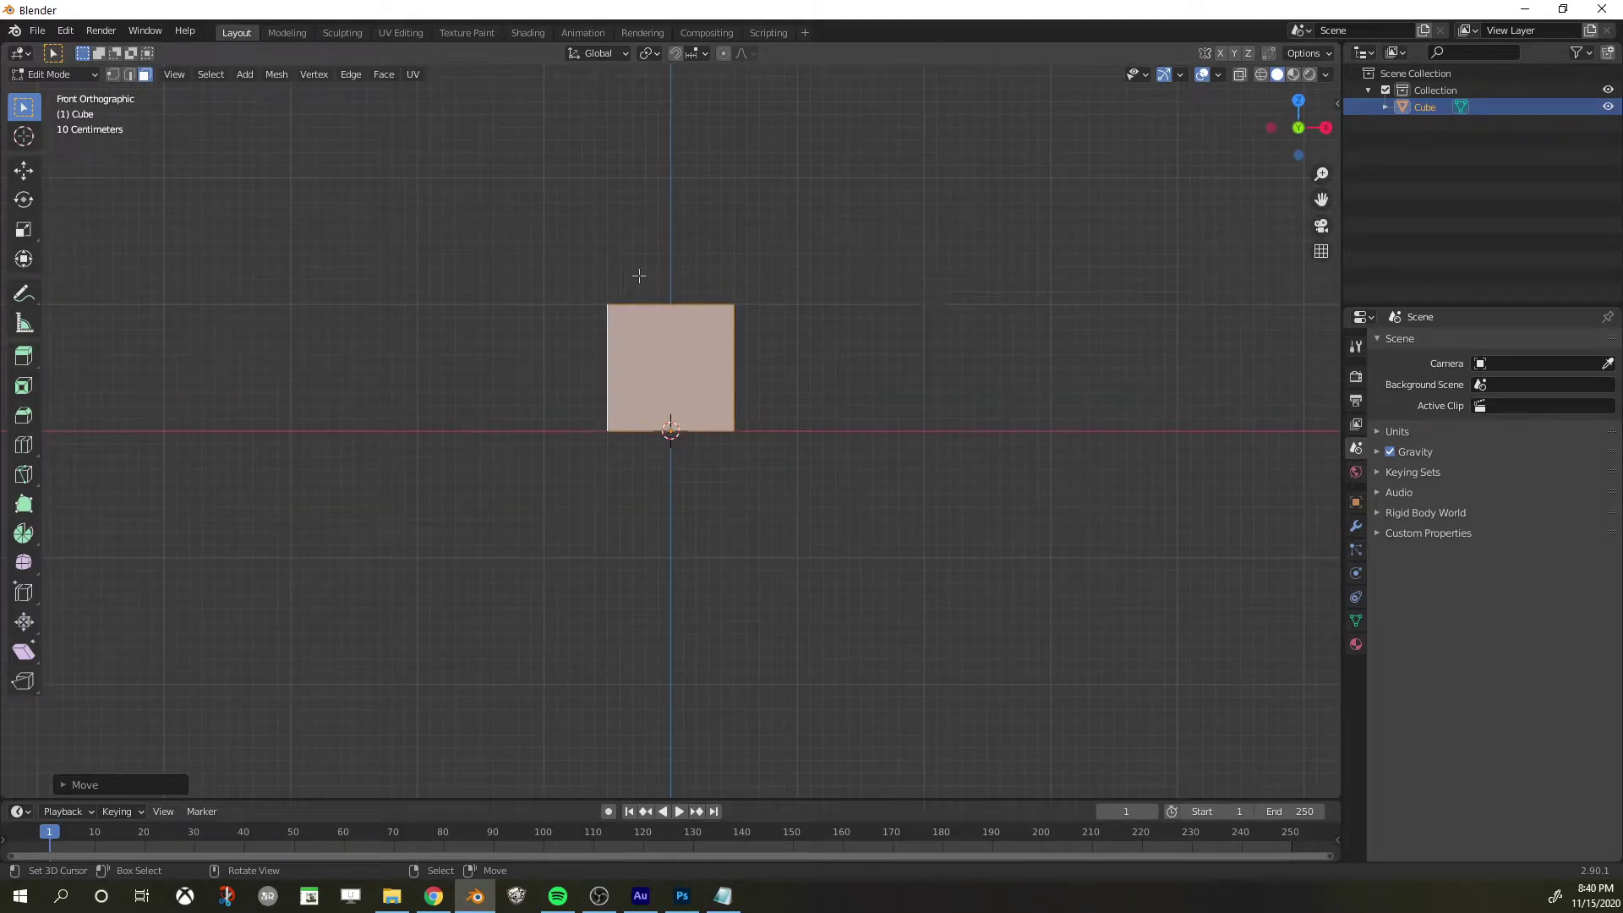
Scale the cube's mesh to about 0.8 and move it down 0.1 m along Z so its base meets the ground plane
{"action": "key", "text": "s"}
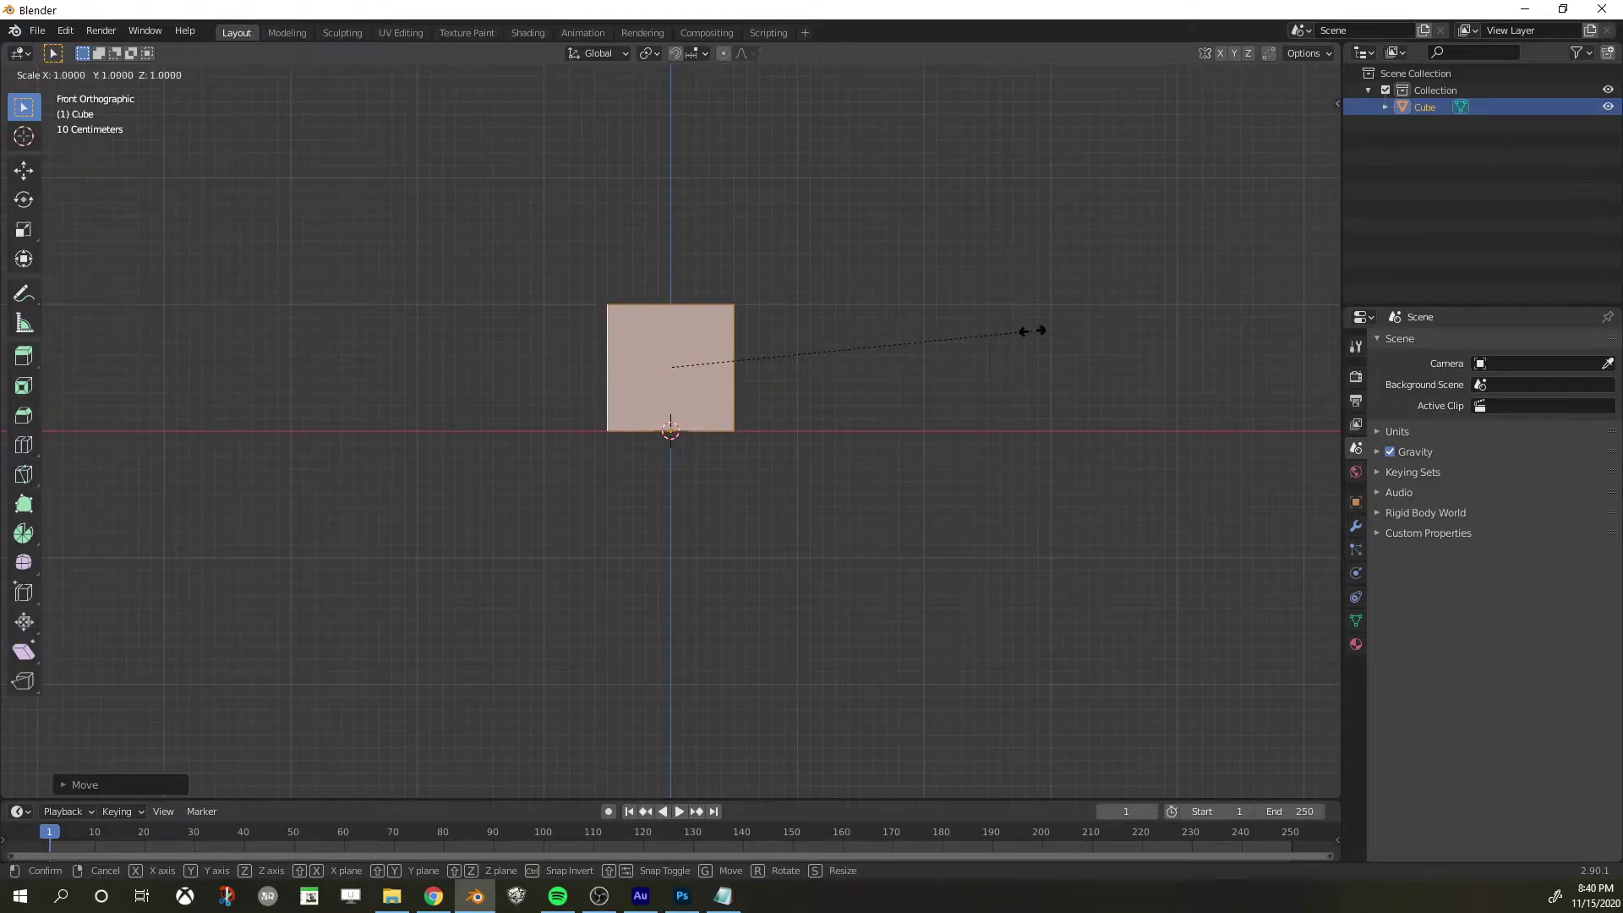
{"action": "left_click", "coordinate": [962, 347]}
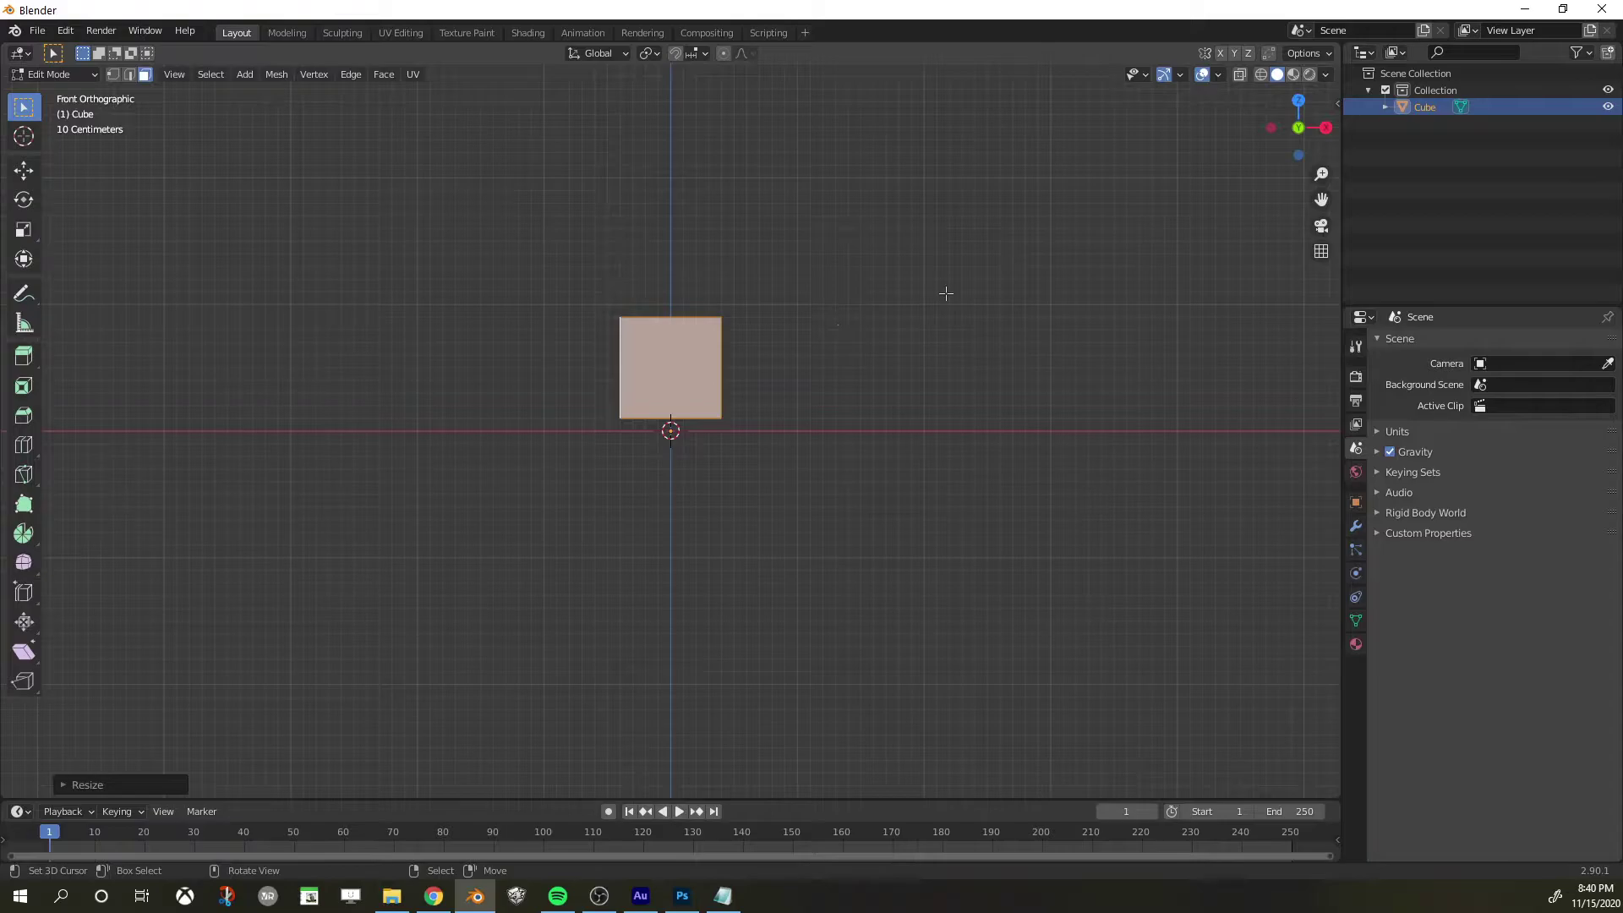
{"action": "key", "text": "g"}
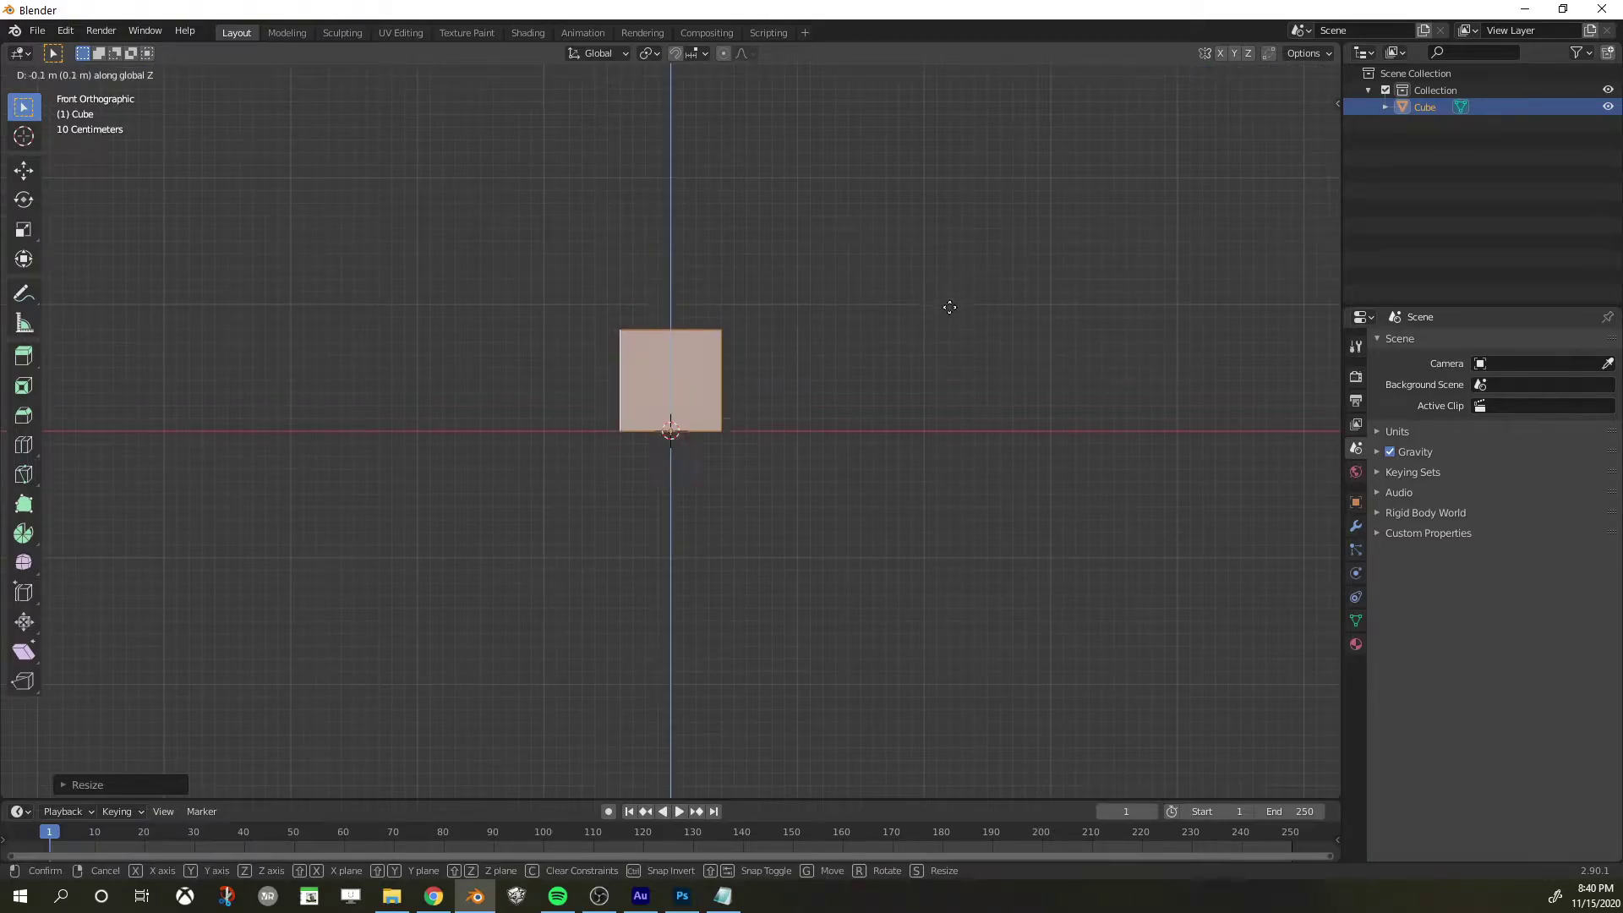
{"action": "left_click", "coordinate": [950, 306], "text": "ctrl"}
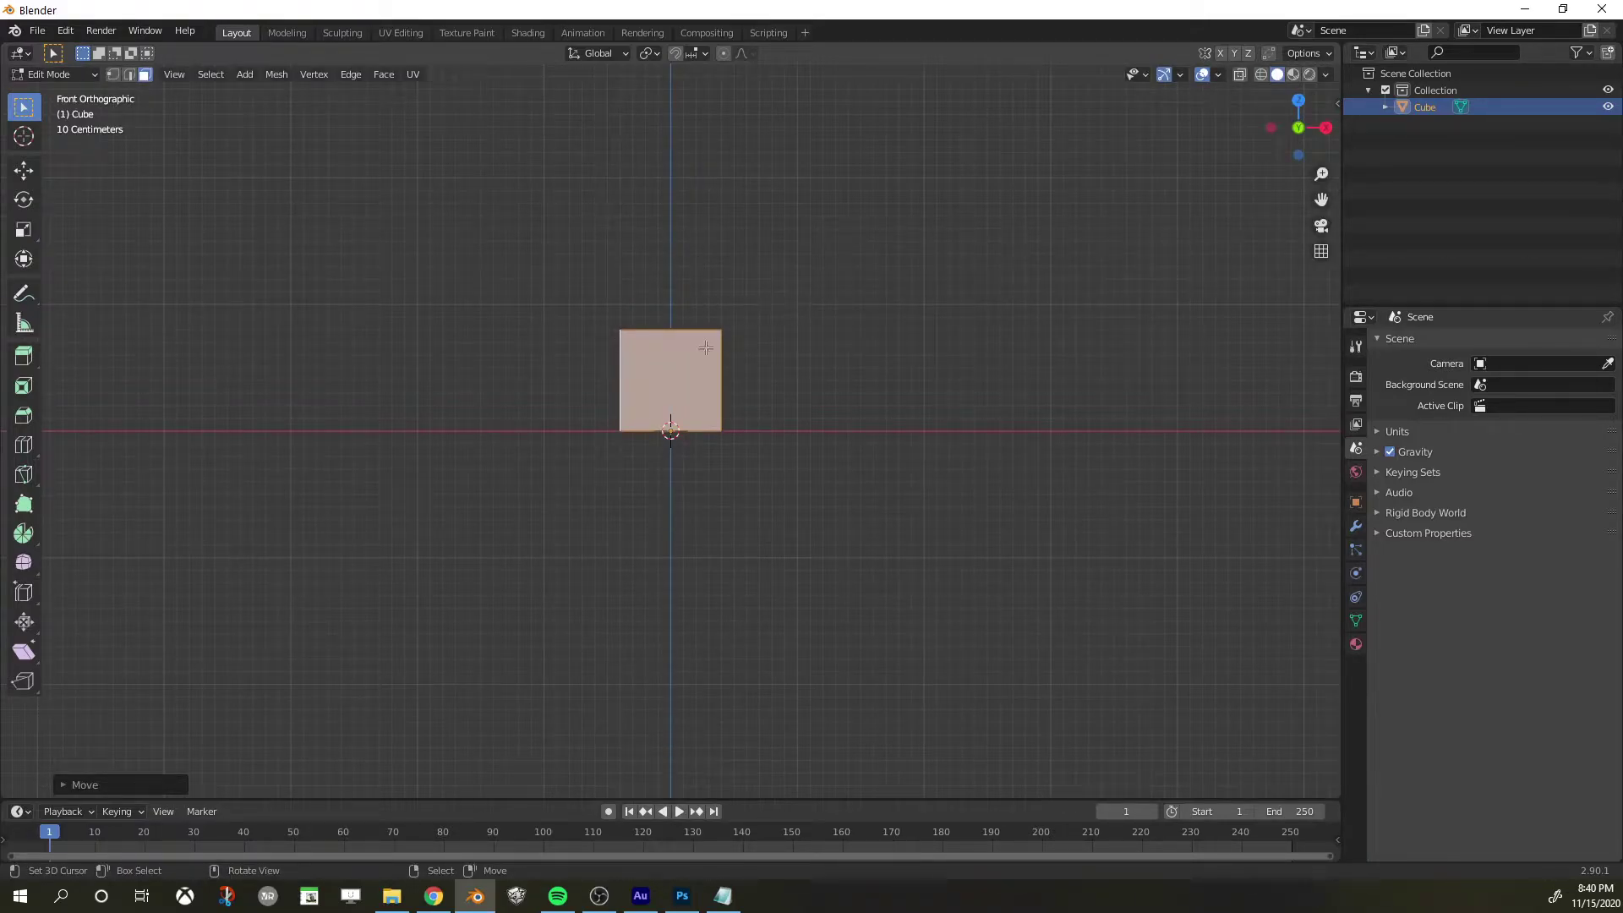
{"action": "middle_click_drag", "start_coordinate": [932, 327], "coordinate": [904, 409]}
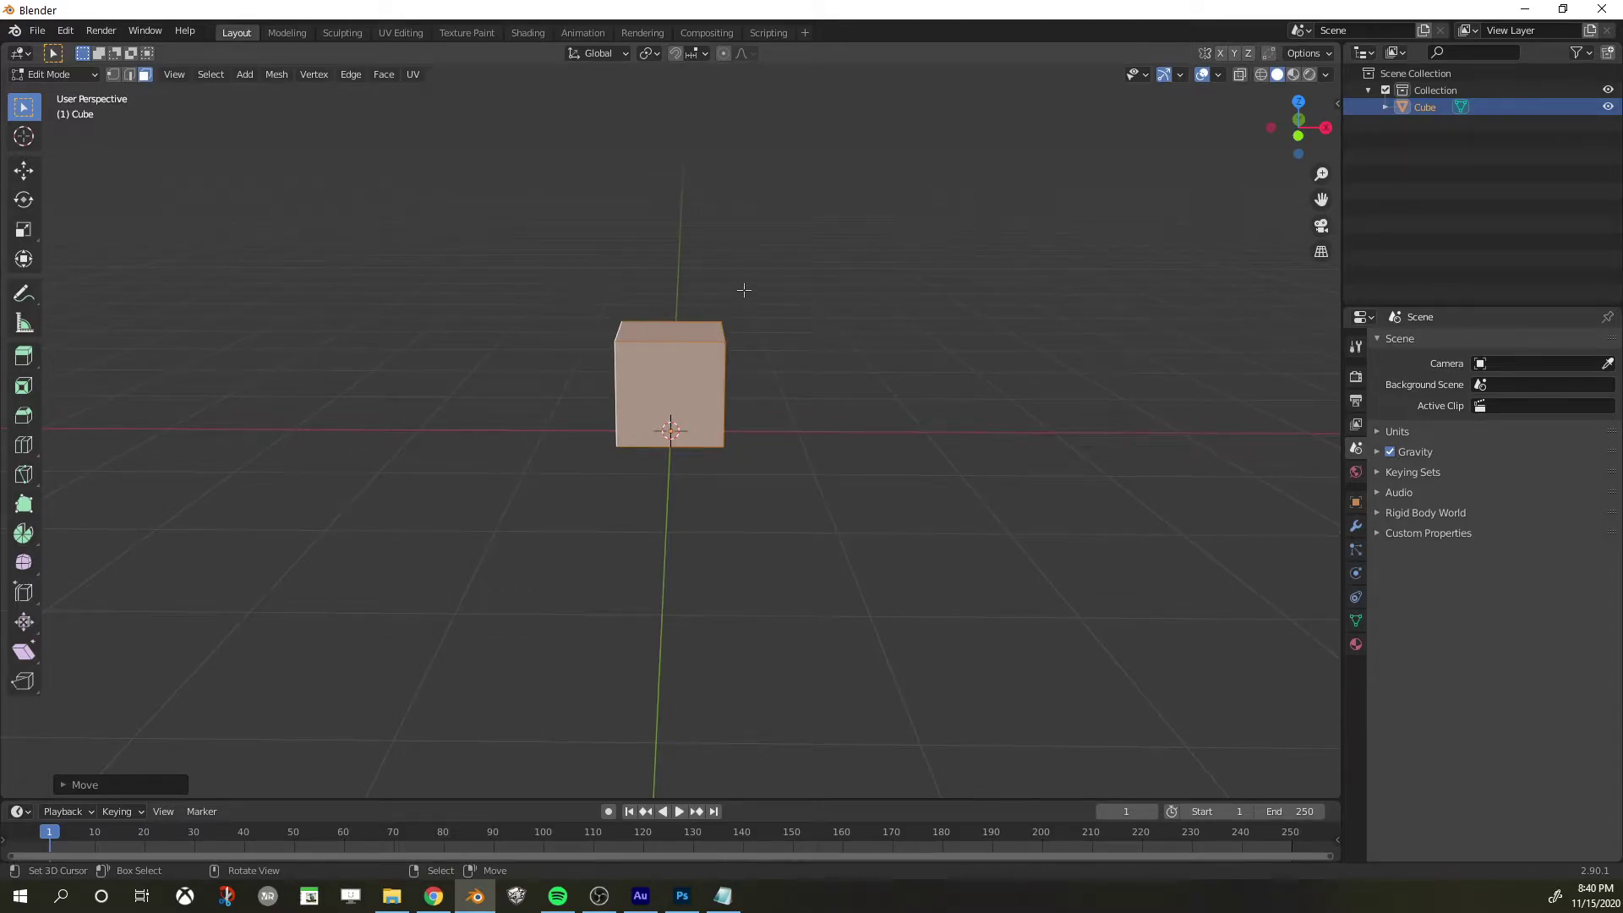
Save the scene as Box in the Objects folder inside H:\assets
{"action": "left_click", "coordinate": [39, 32]}
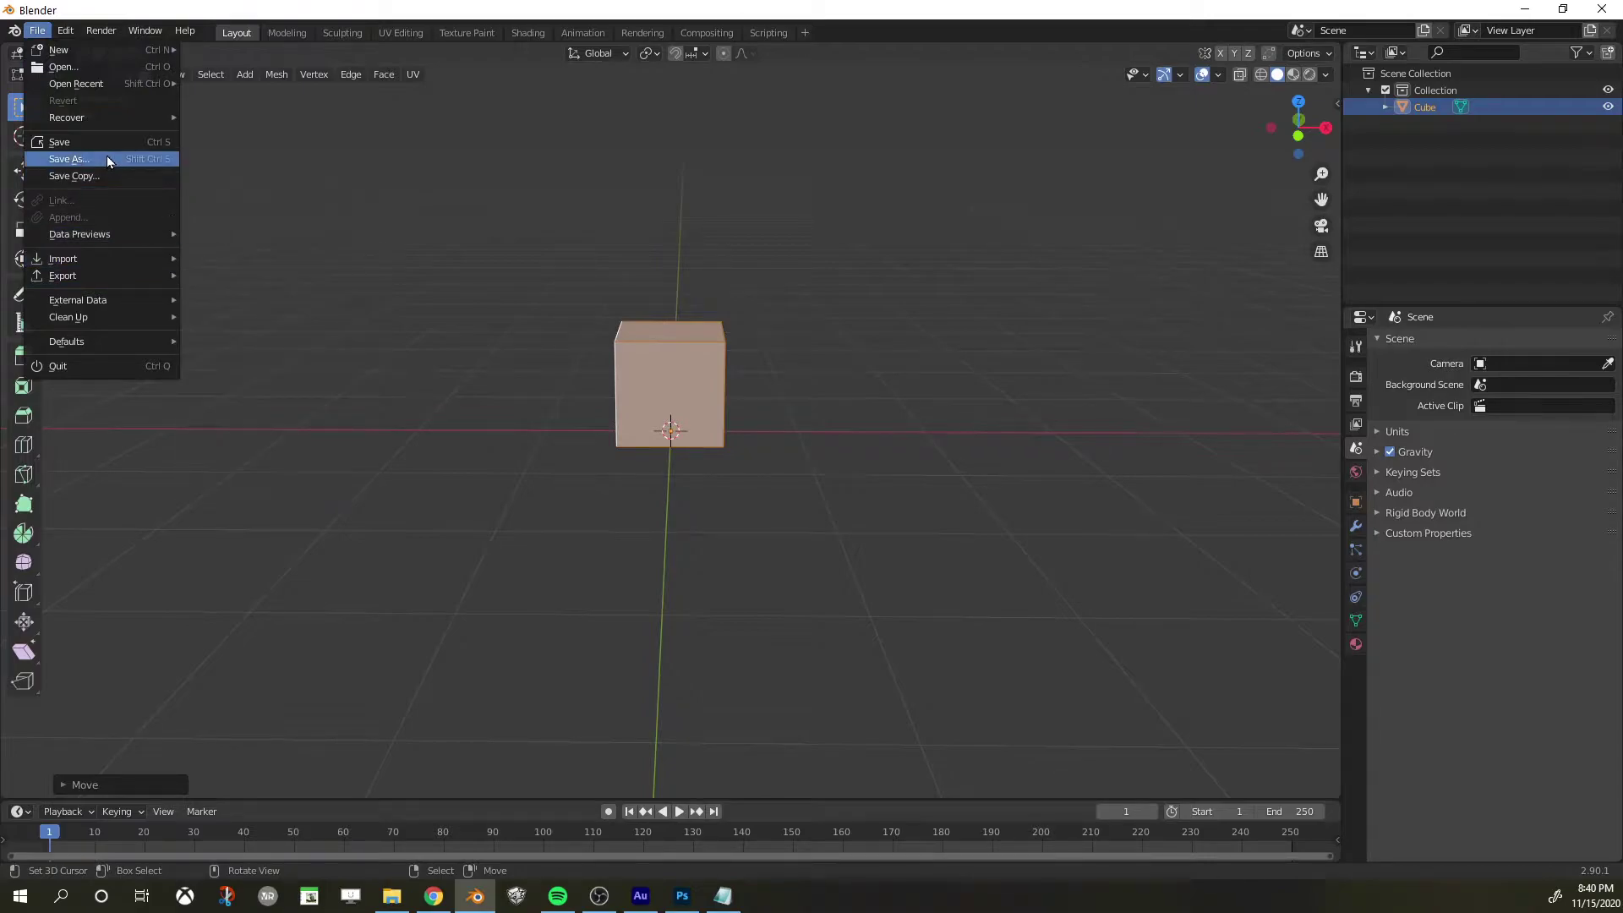
{"action": "key", "text": "Escape"}
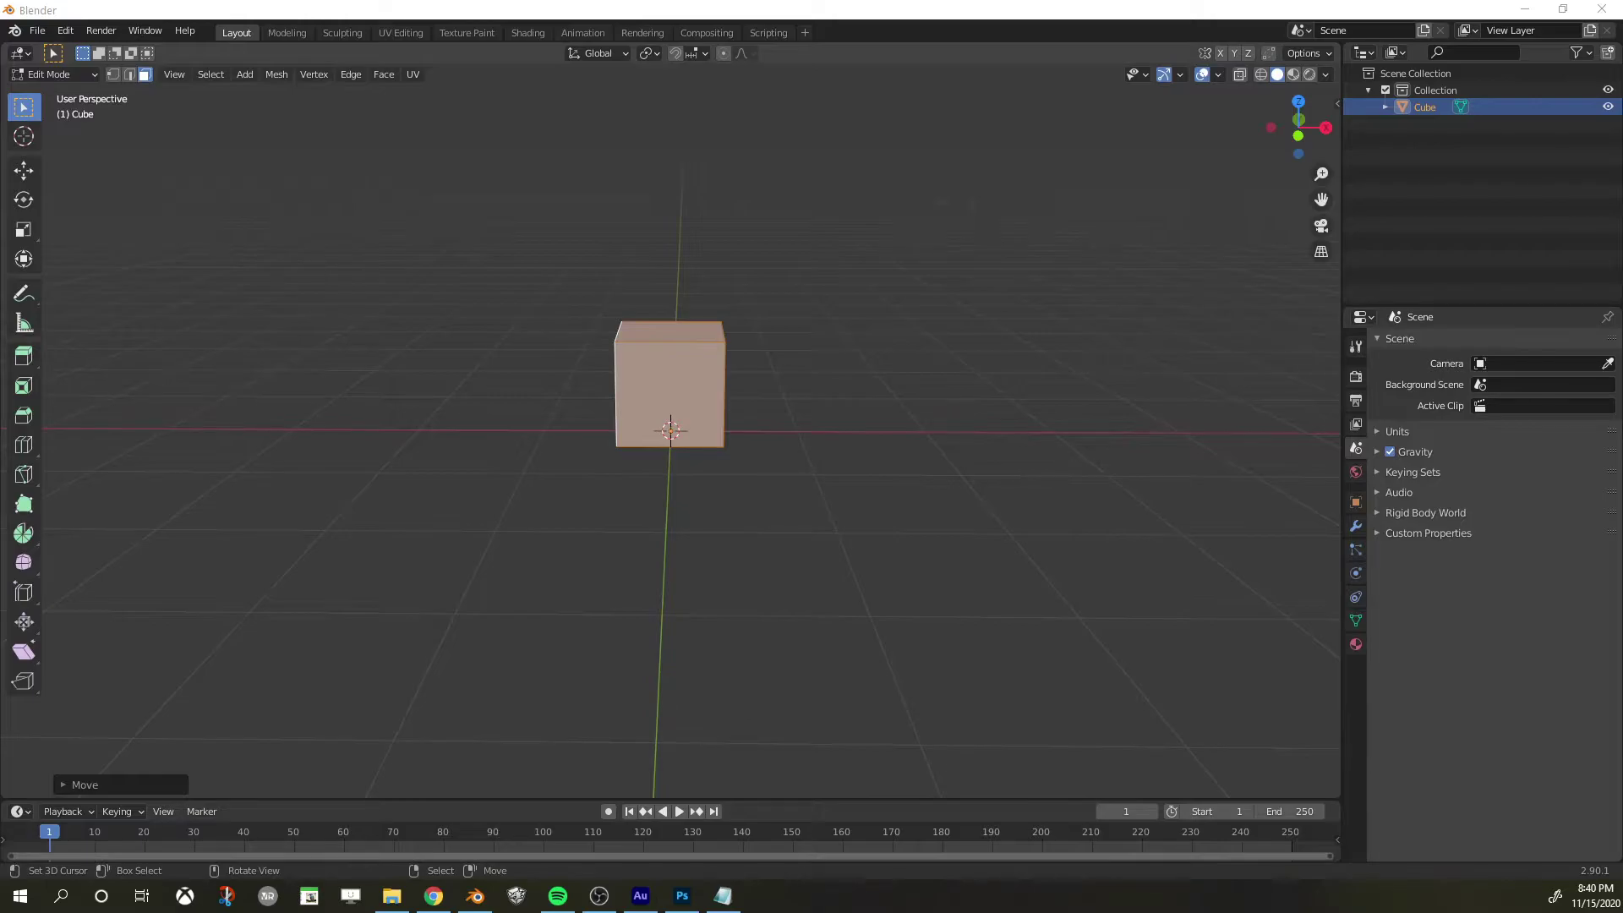
{"action": "key", "text": "ctrl+s"}
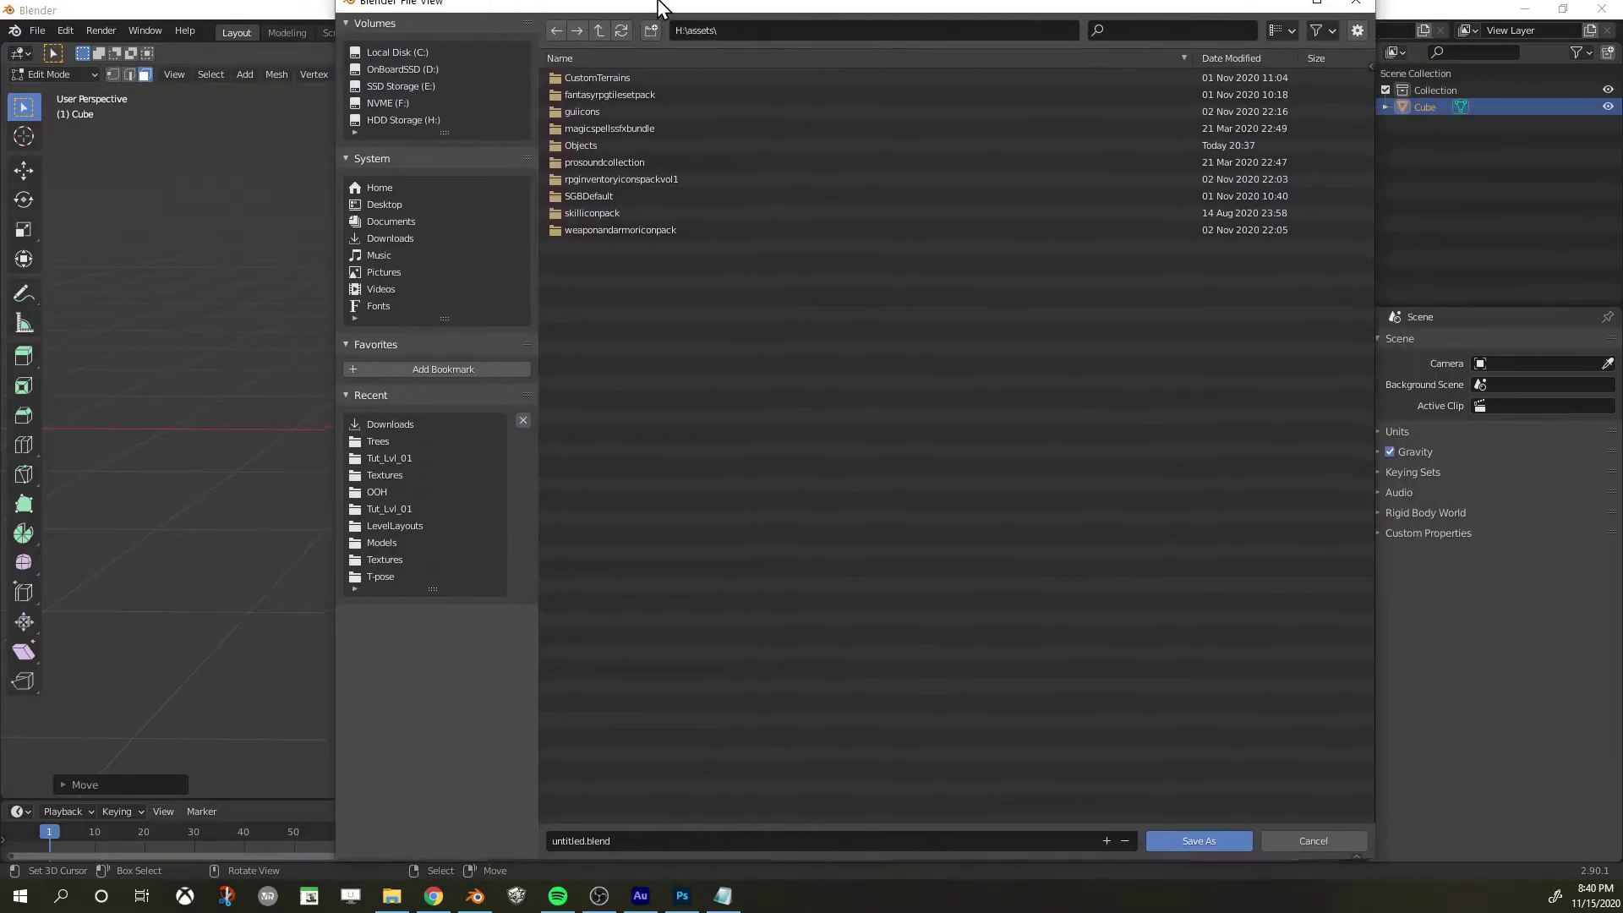
{"action": "double_click", "coordinate": [572, 159]}
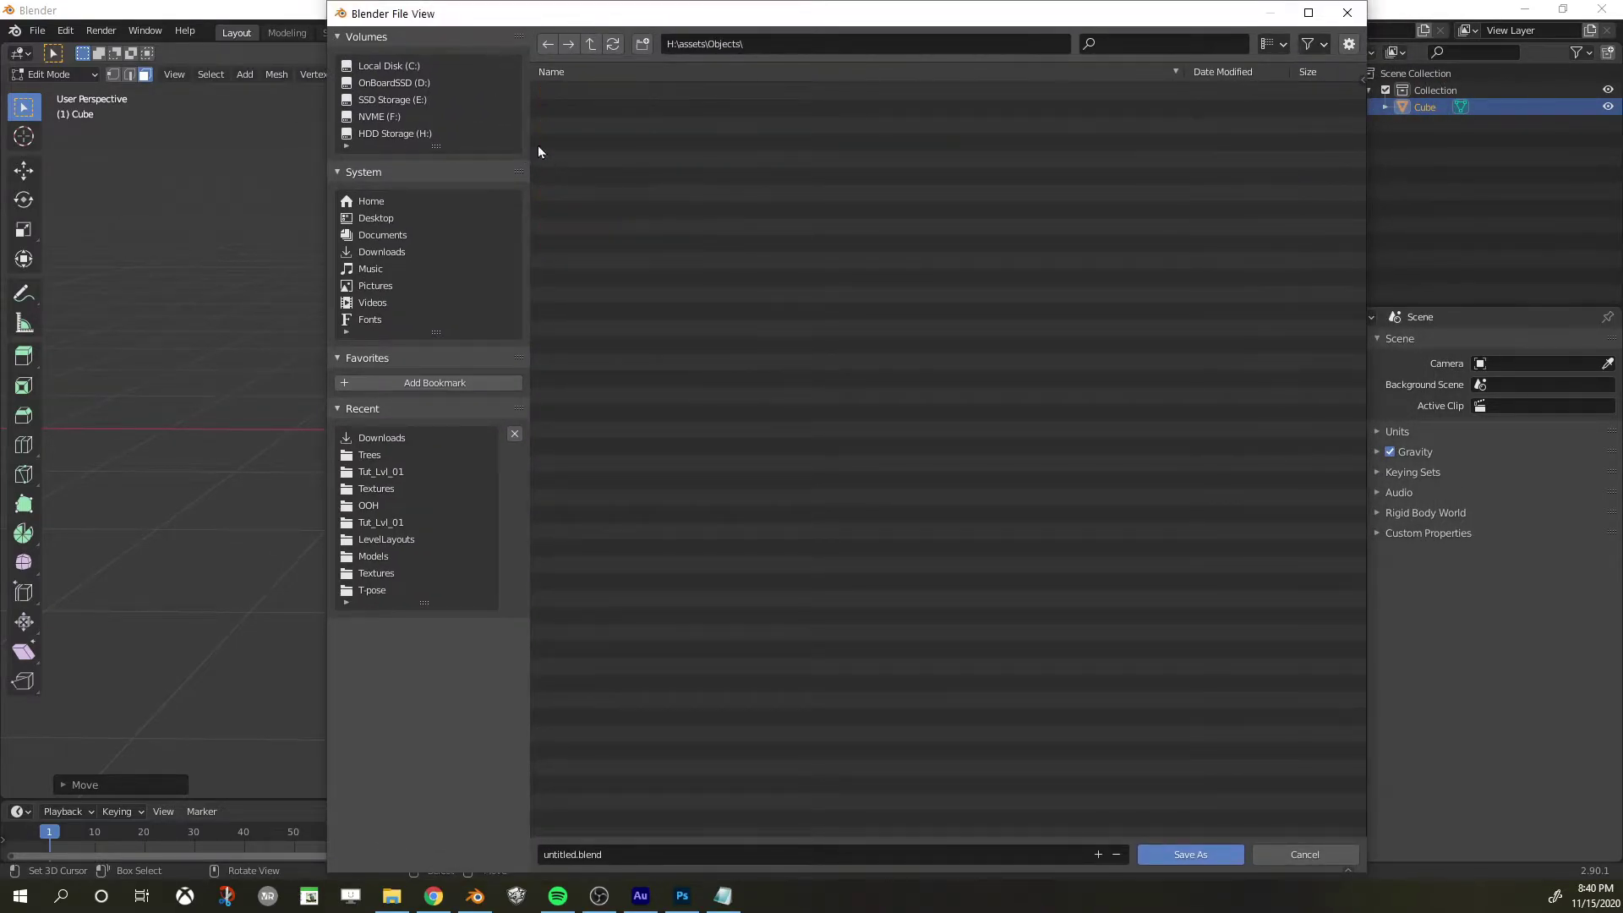
{"action": "left_click", "coordinate": [696, 852]}
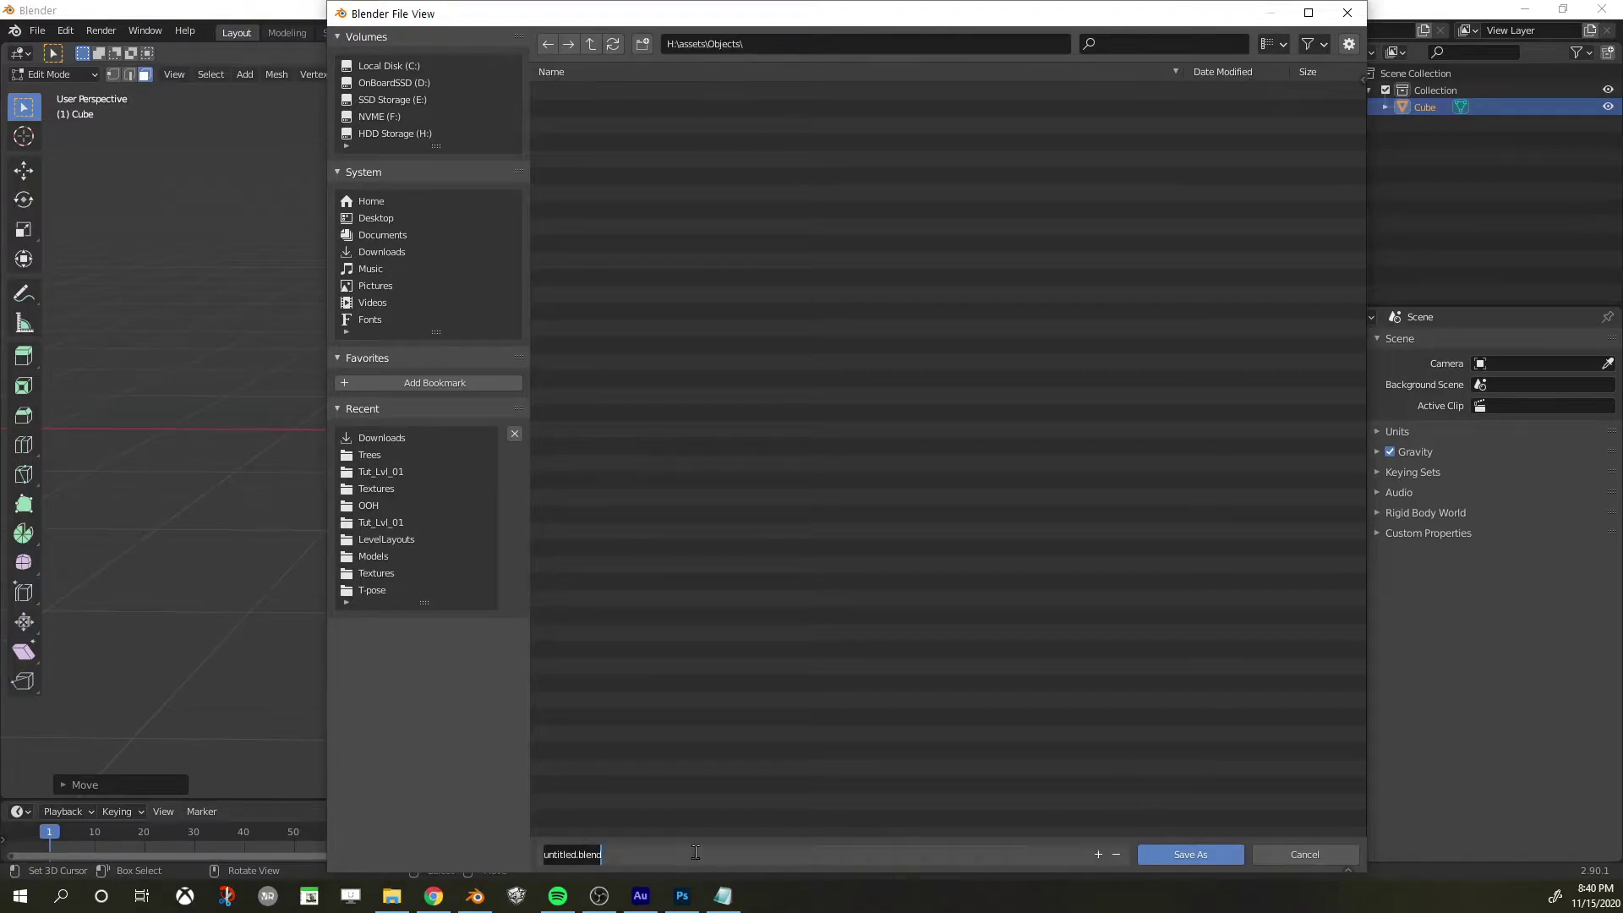
{"action": "type", "text": "Box"}
{"action": "left_click", "coordinate": [1217, 856]}
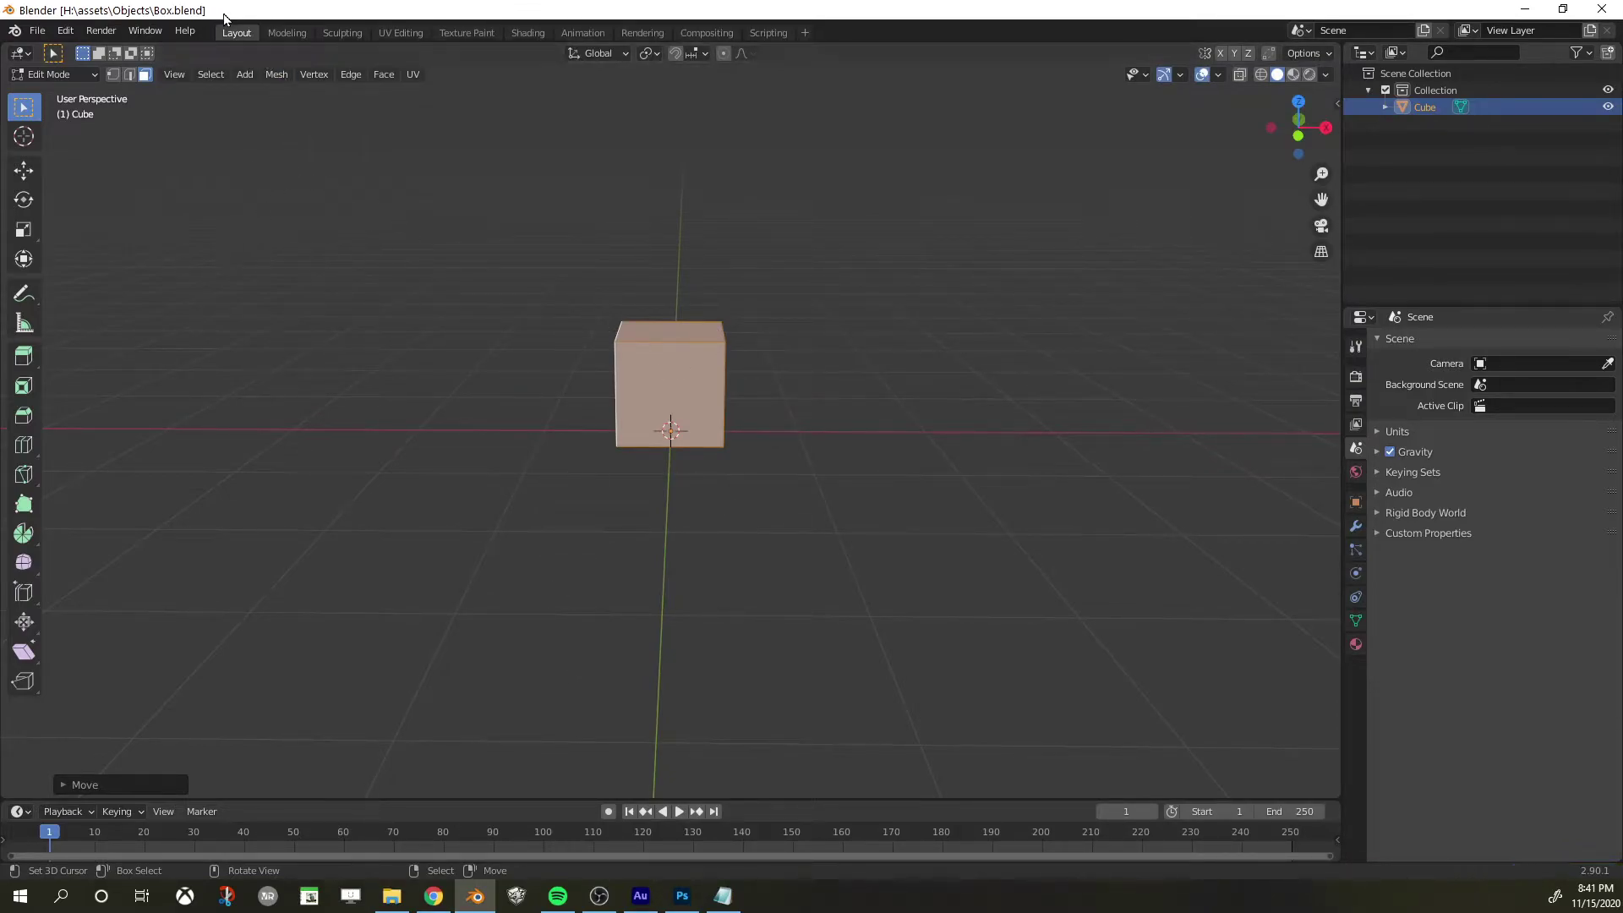
Switch to the UV Editing workspace and examine the cube alongside its unwrapped UV layout
{"action": "left_click", "coordinate": [402, 32]}
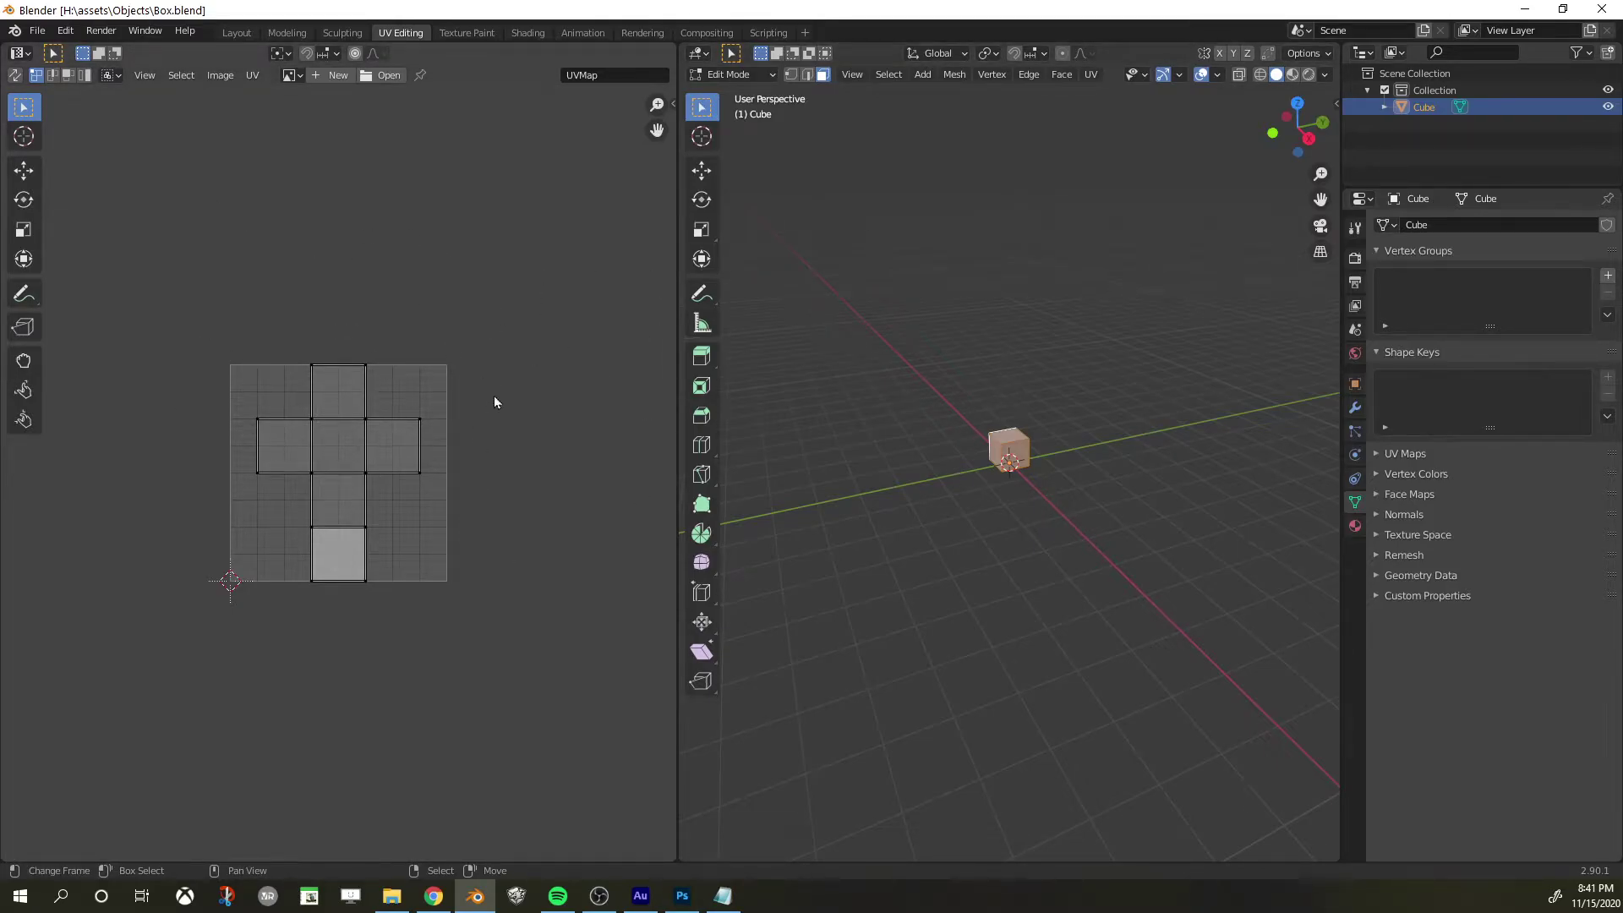
{"action": "scroll", "coordinate": [256, 259], "scroll_direction": "up", "scroll_amount": 3}
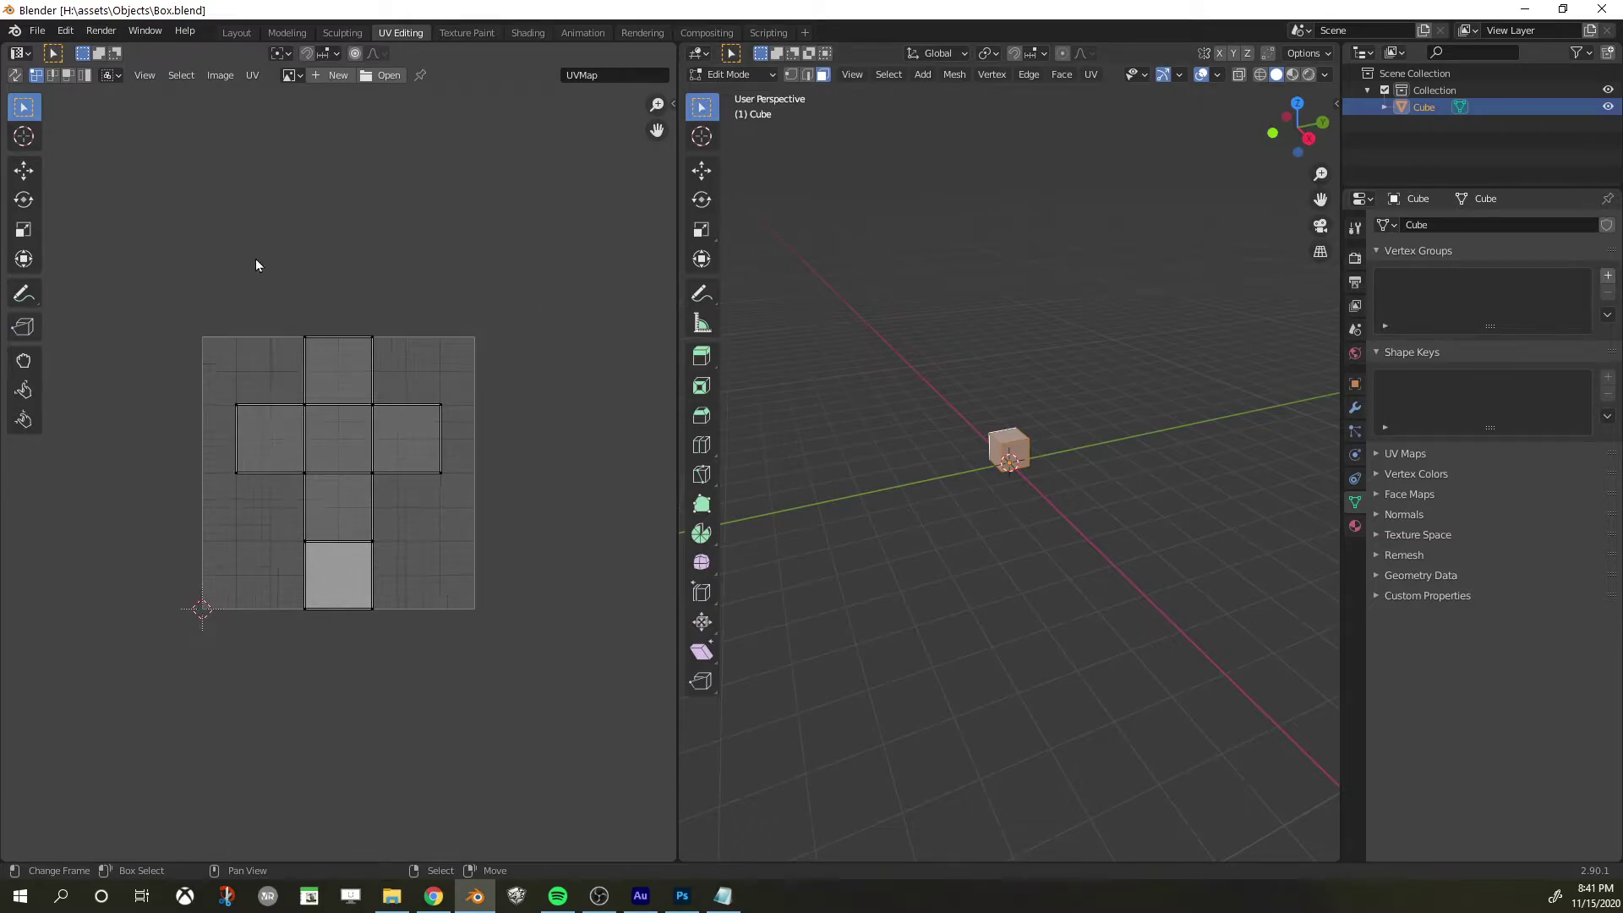
{"action": "scroll", "coordinate": [257, 258], "scroll_direction": "down", "scroll_amount": 2}
{"action": "scroll", "coordinate": [884, 442], "scroll_direction": "up", "scroll_amount": 2}
{"action": "middle_click_drag", "start_coordinate": [885, 442], "coordinate": [428, 435]}
{"action": "scroll", "coordinate": [972, 436], "scroll_direction": "up", "scroll_amount": 2}
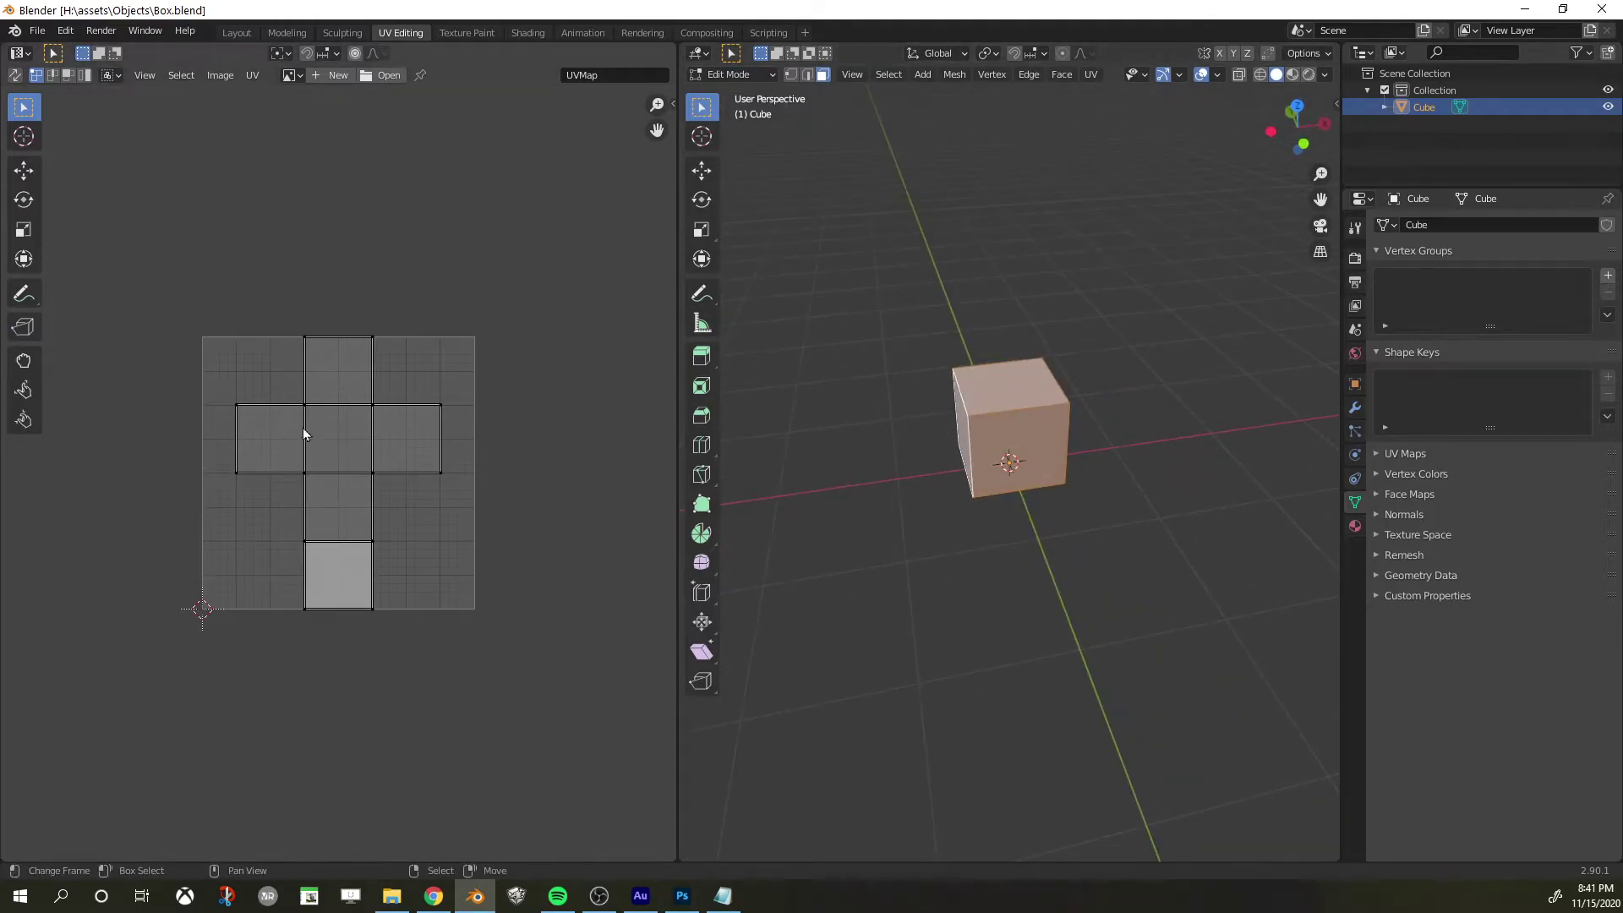
{"action": "middle_click_drag", "start_coordinate": [436, 415], "coordinate": [421, 412]}
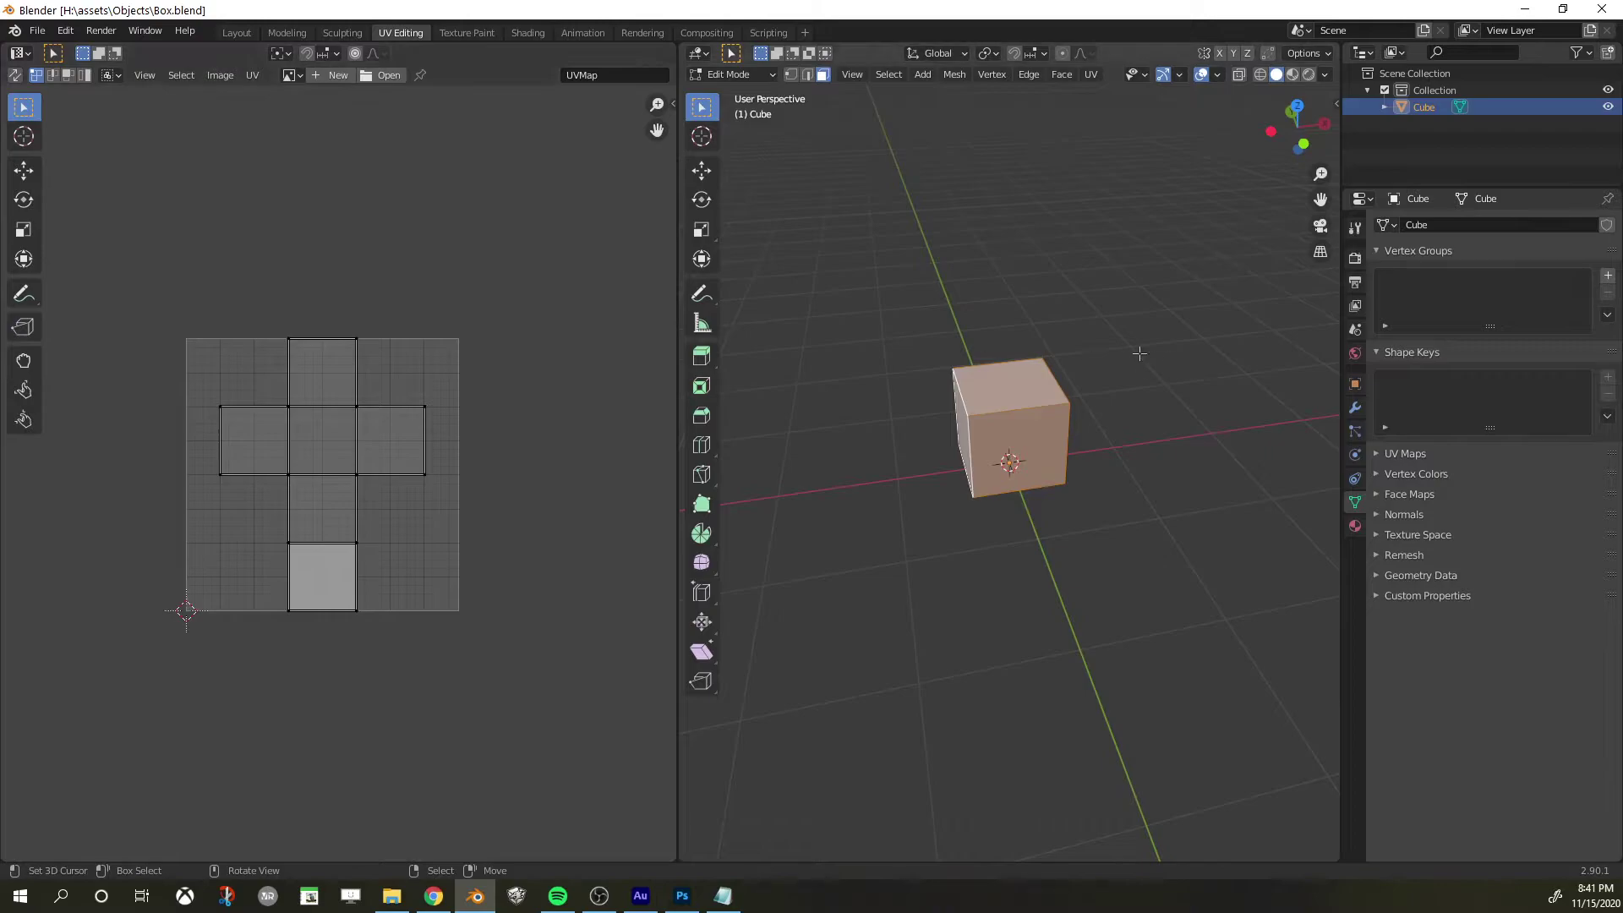
{"action": "mouse_move", "coordinate": [960, 387]}
{"action": "middle_mouse_down"}
{"action": "mouse_move", "coordinate": [935, 352]}
{"action": "mouse_move", "coordinate": [909, 373]}
{"action": "mouse_move", "coordinate": [973, 374]}
{"action": "middle_mouse_up"}
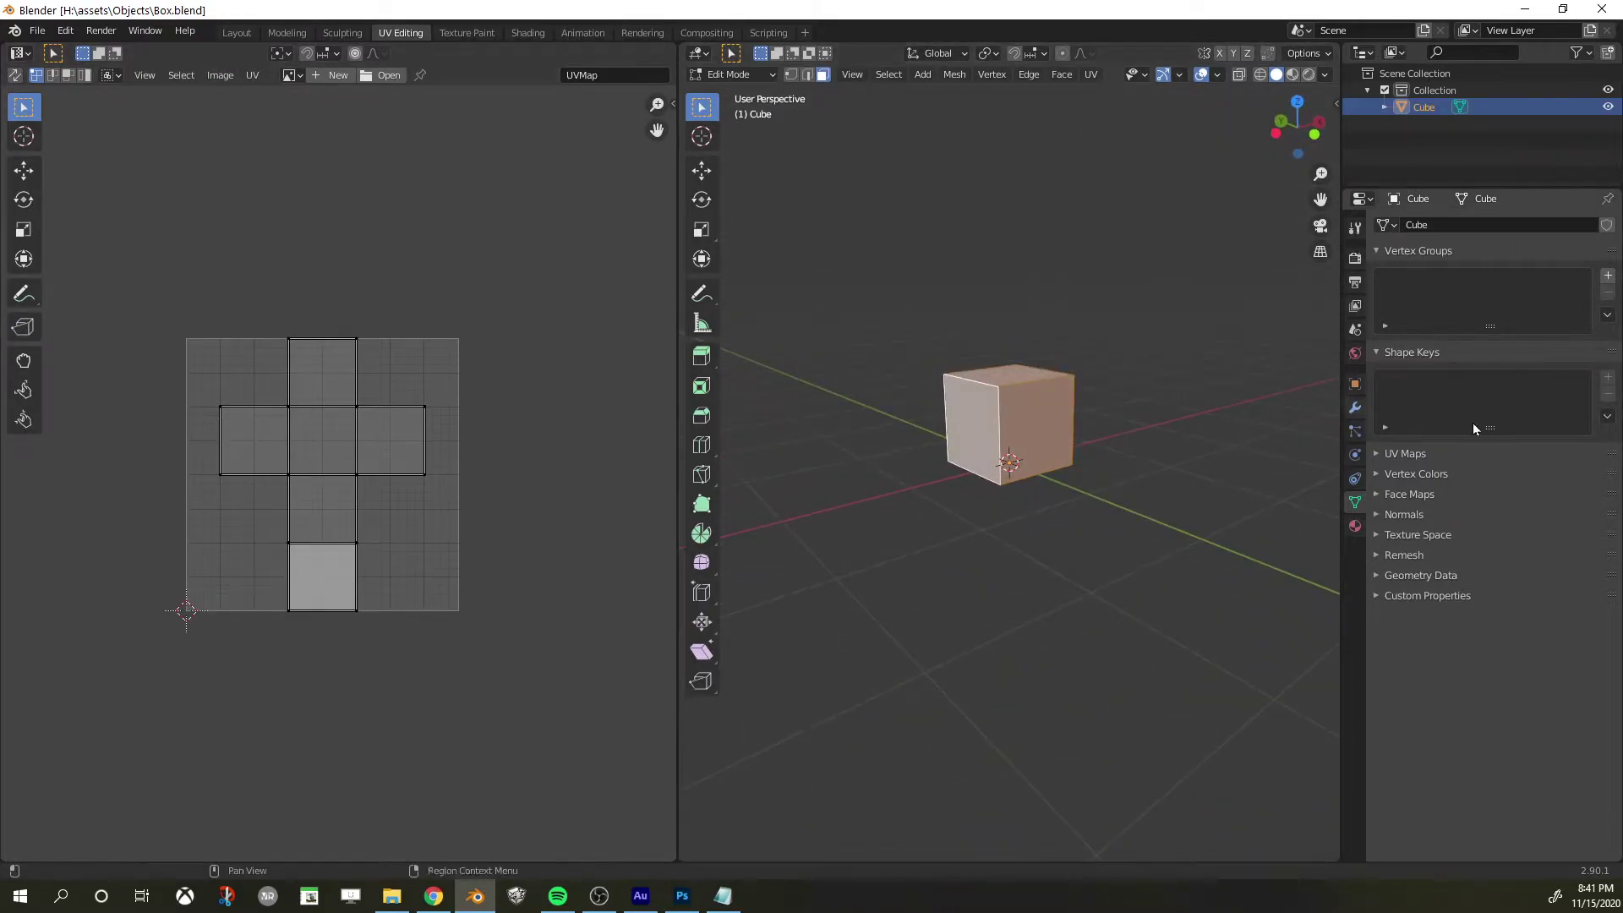
Create a material named Box for the cube and assign the Box.png image texture as its base color
{"action": "left_click", "coordinate": [1355, 526]}
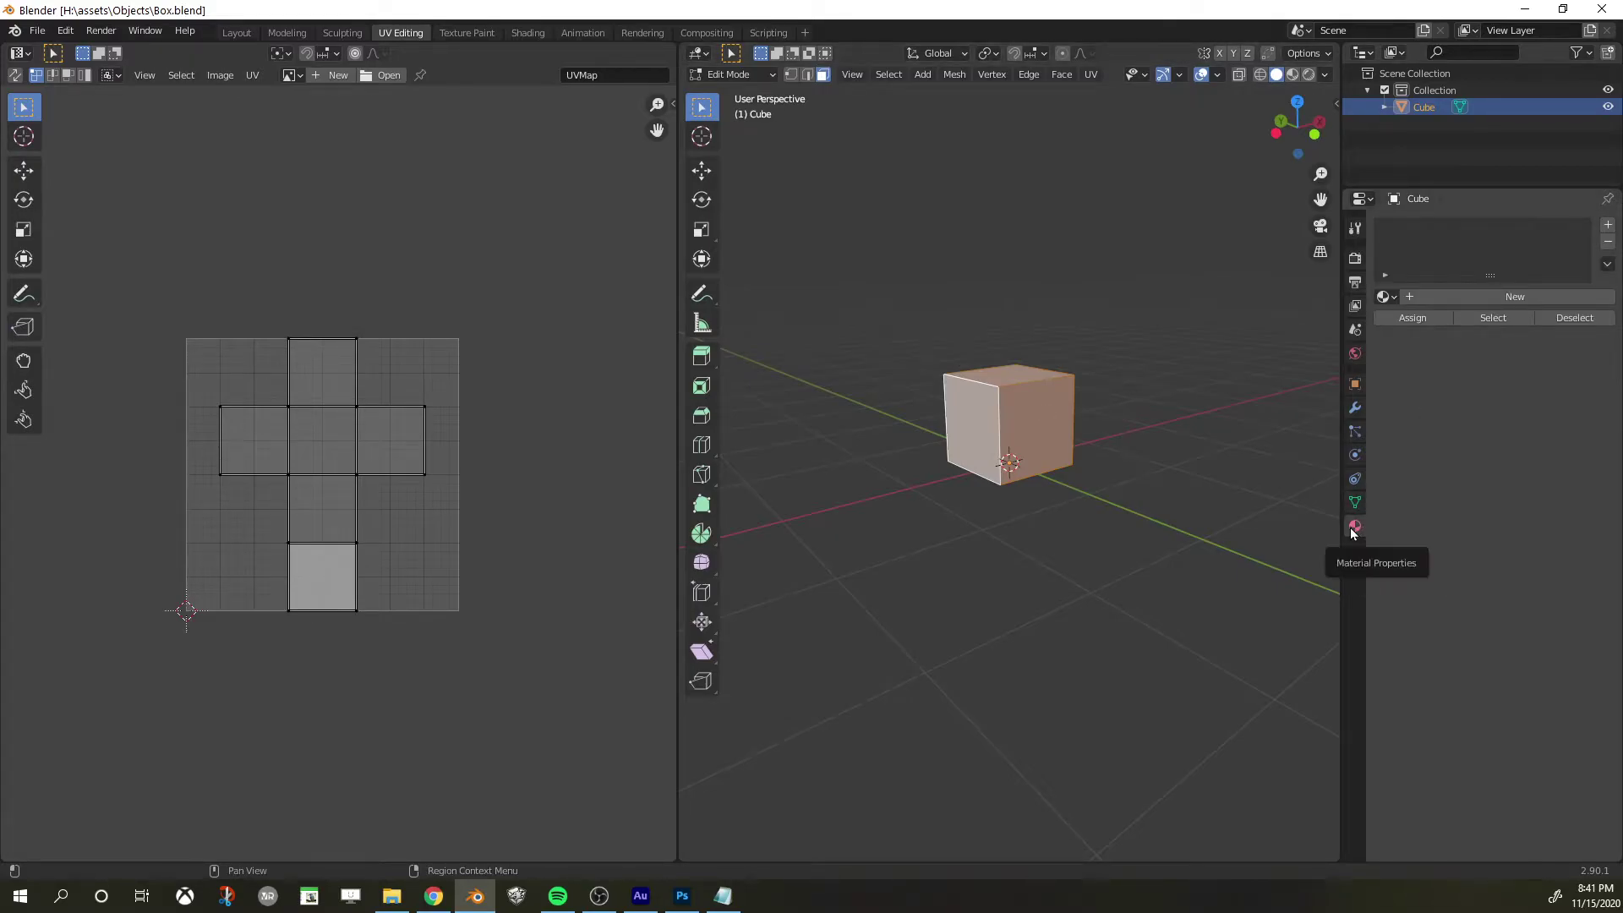
{"action": "left_click", "coordinate": [1525, 296]}
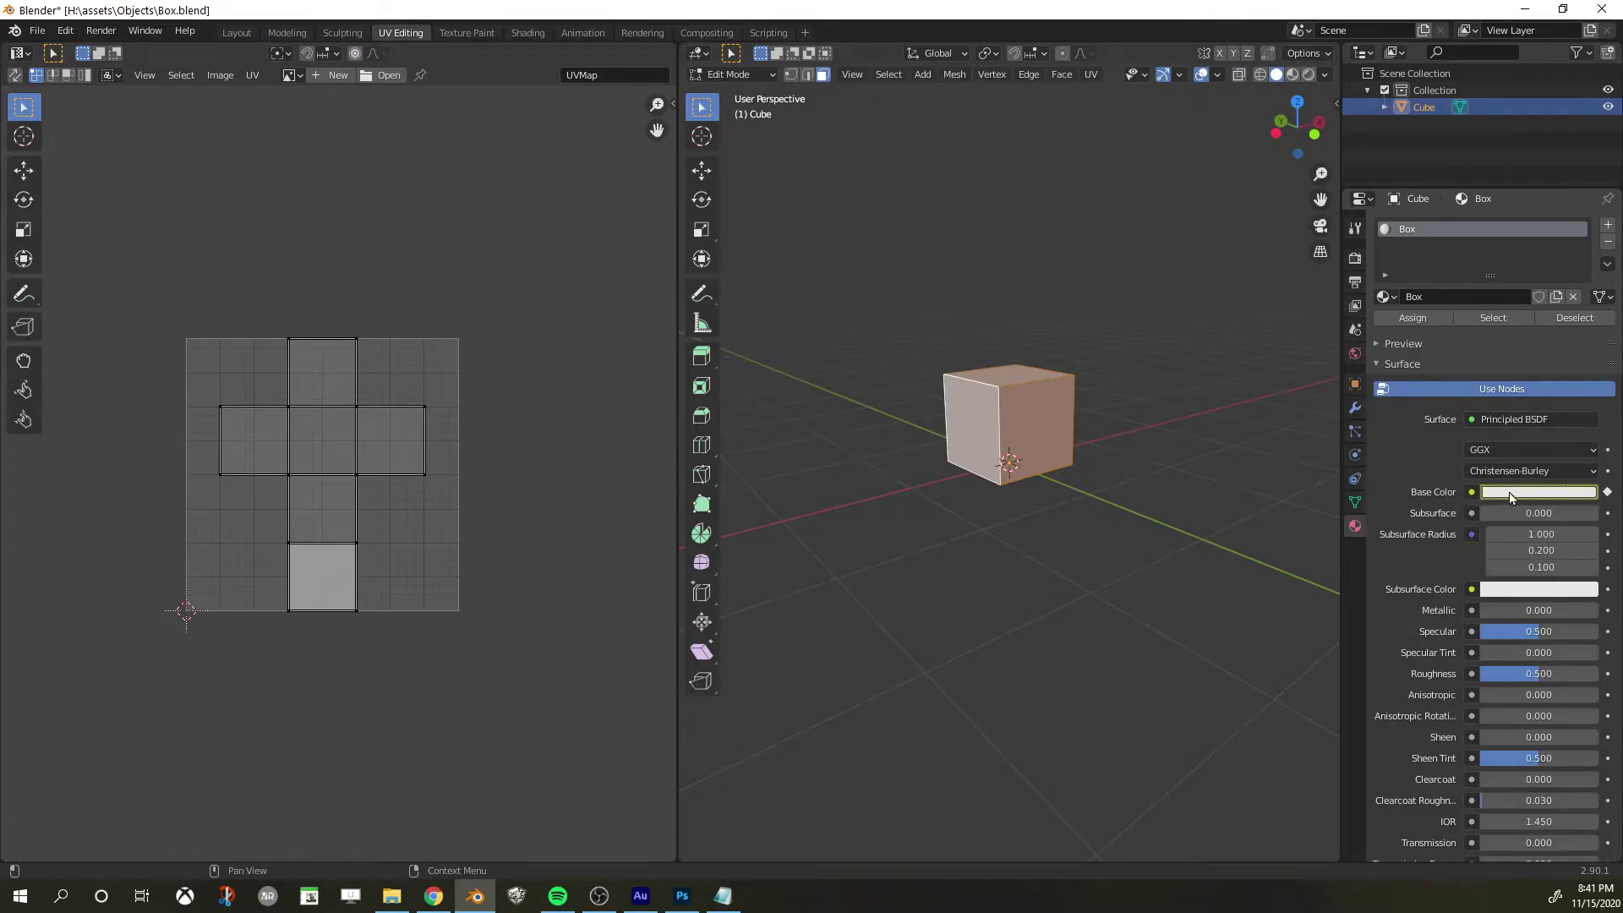
{"action": "left_click", "coordinate": [1472, 493]}
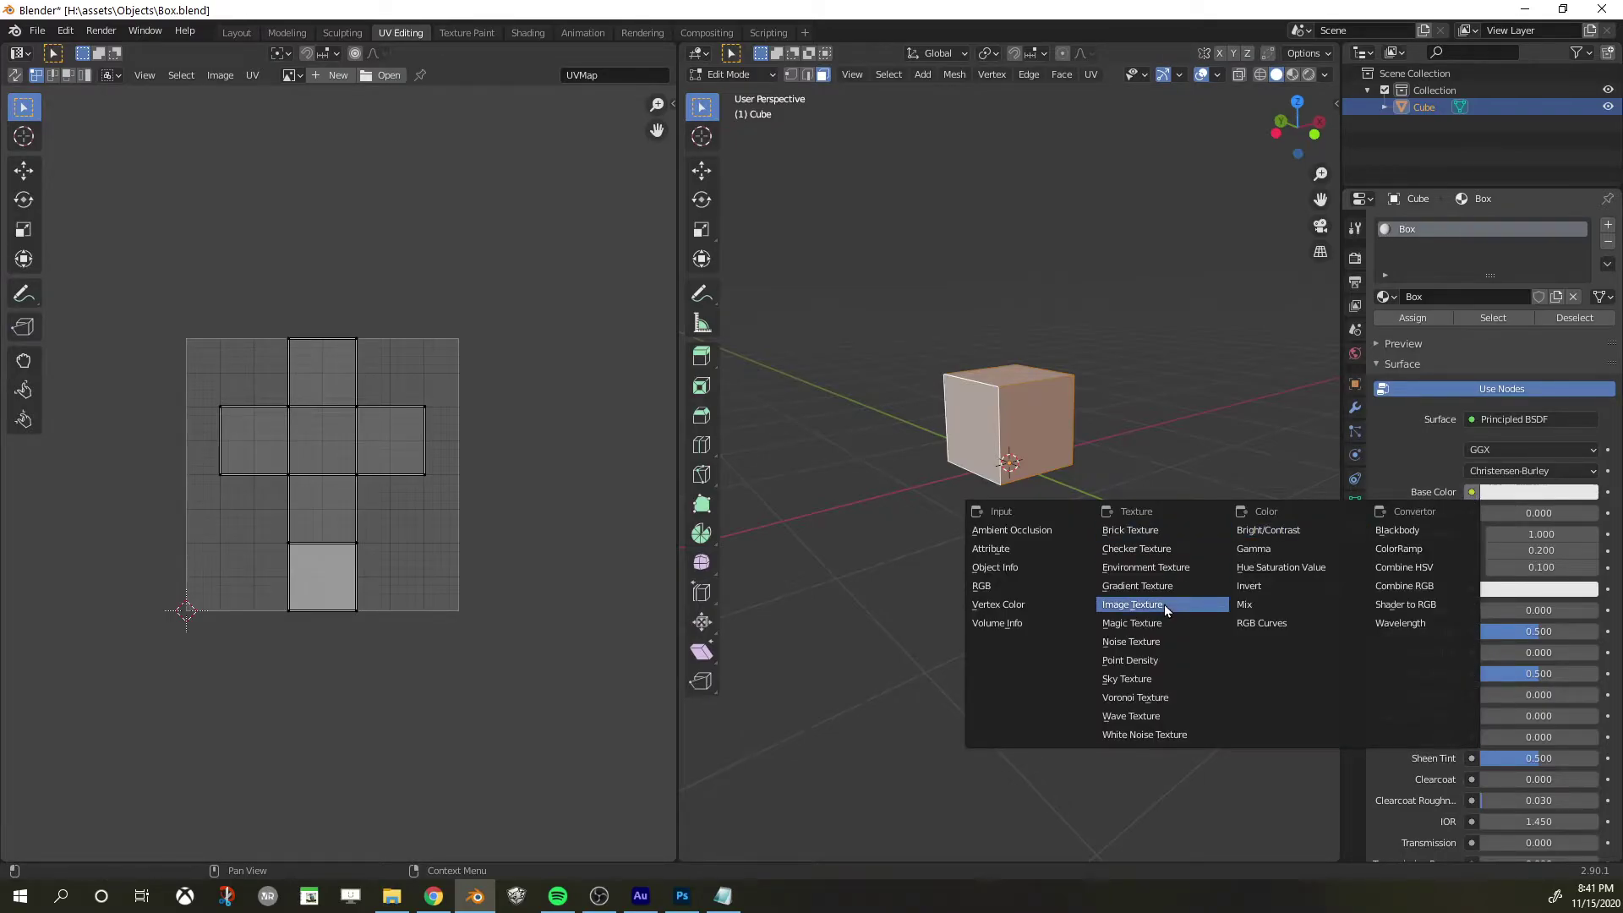
{"action": "left_click", "coordinate": [1164, 606]}
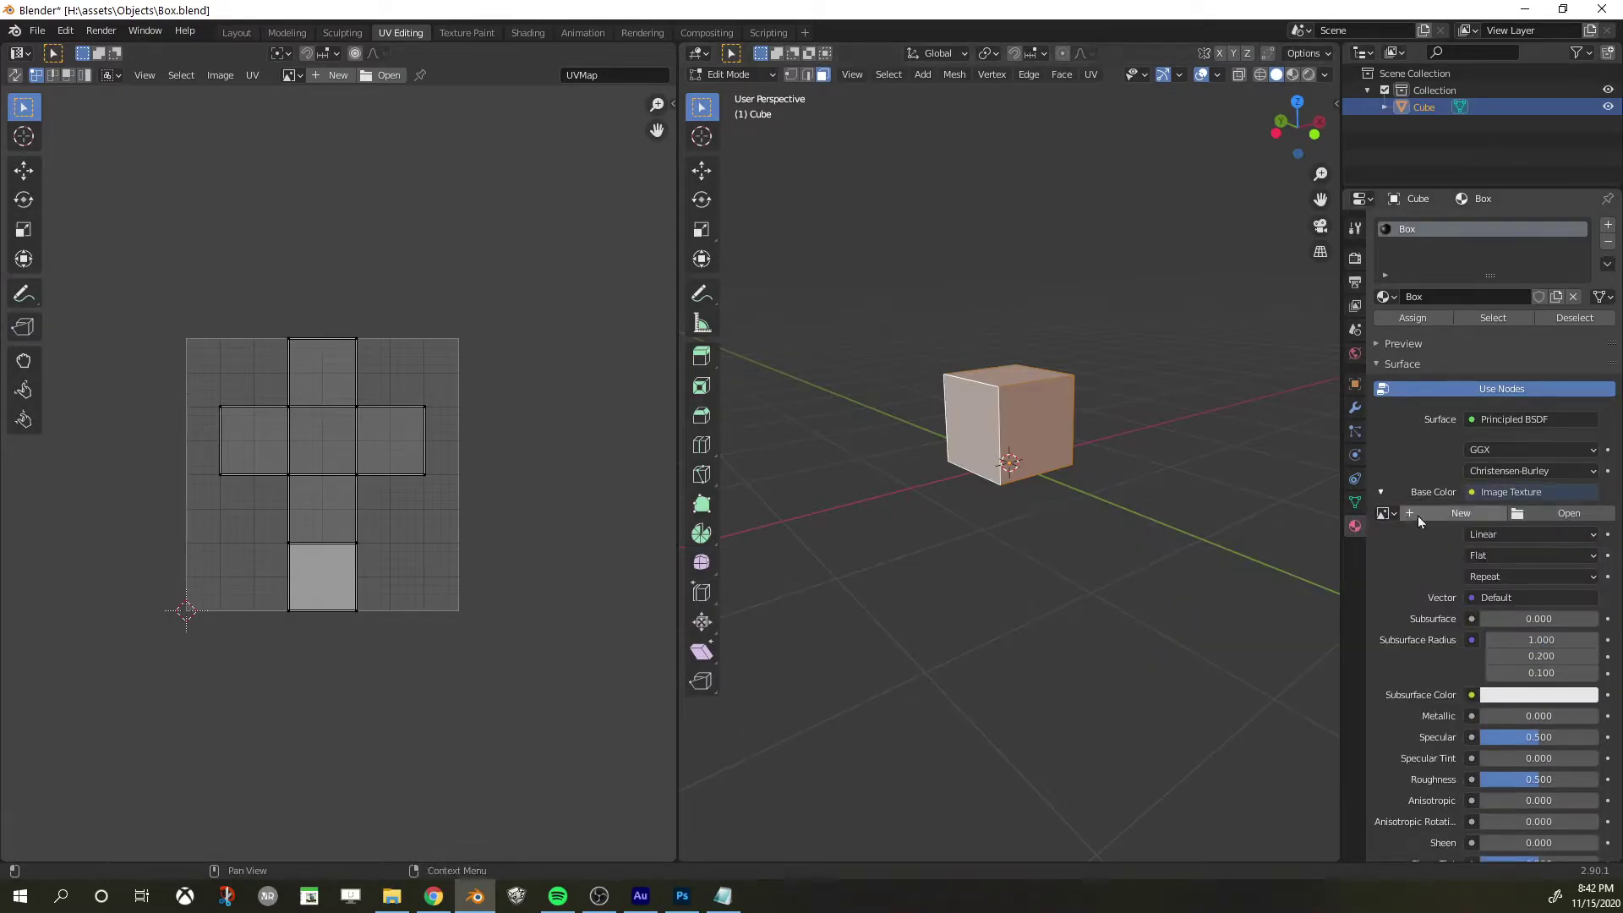
{"action": "left_click", "coordinate": [1551, 514]}
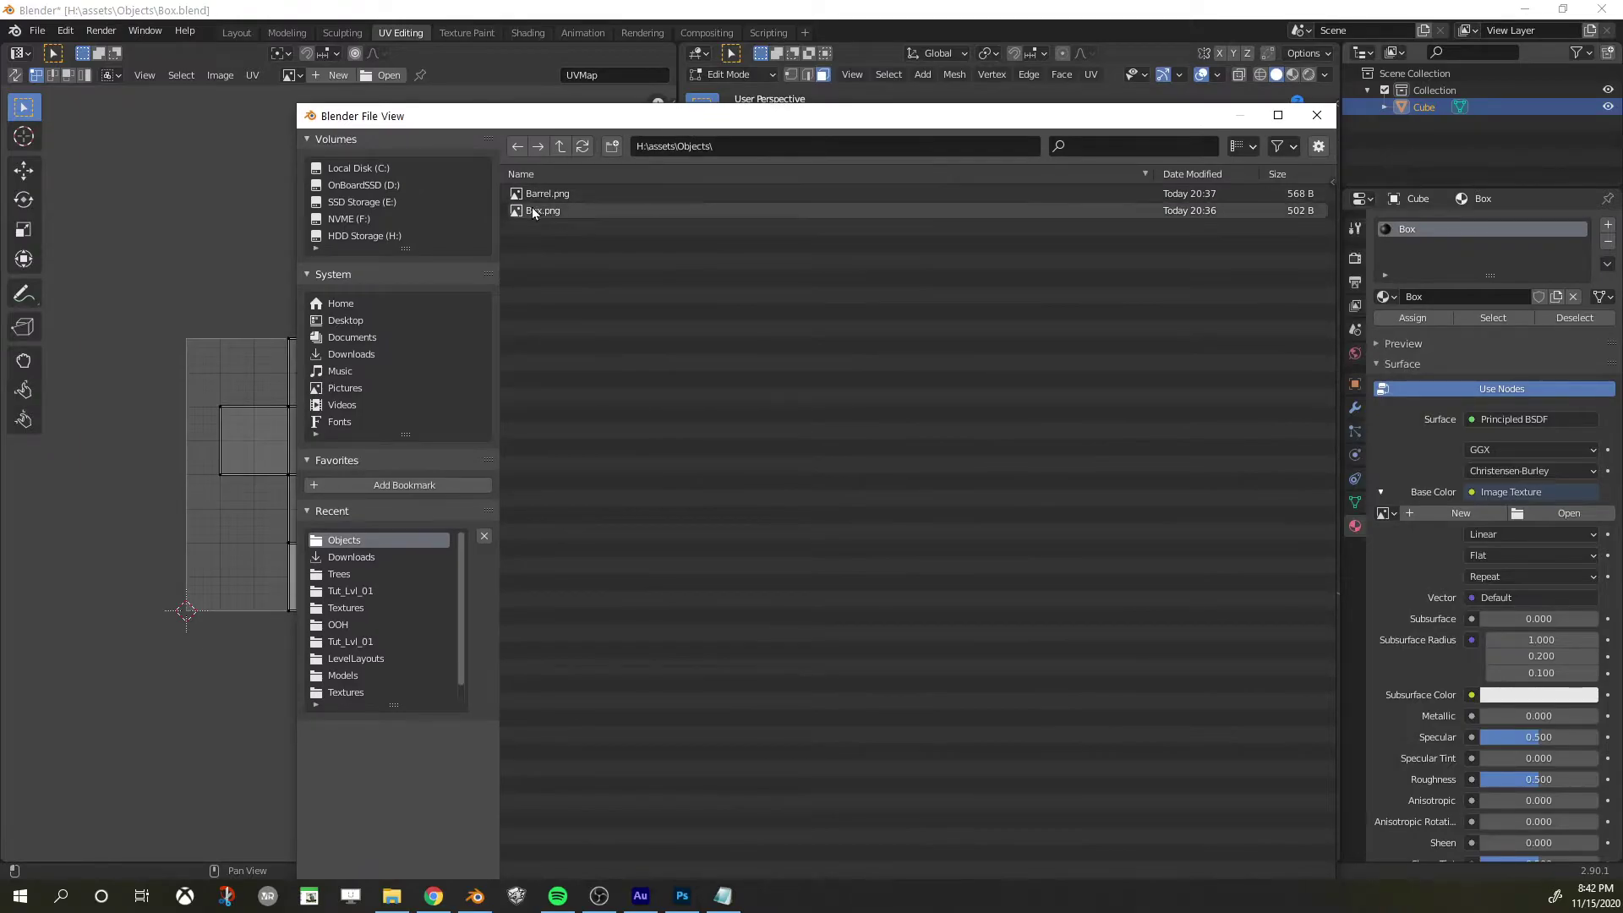
{"action": "double_click", "coordinate": [541, 211]}
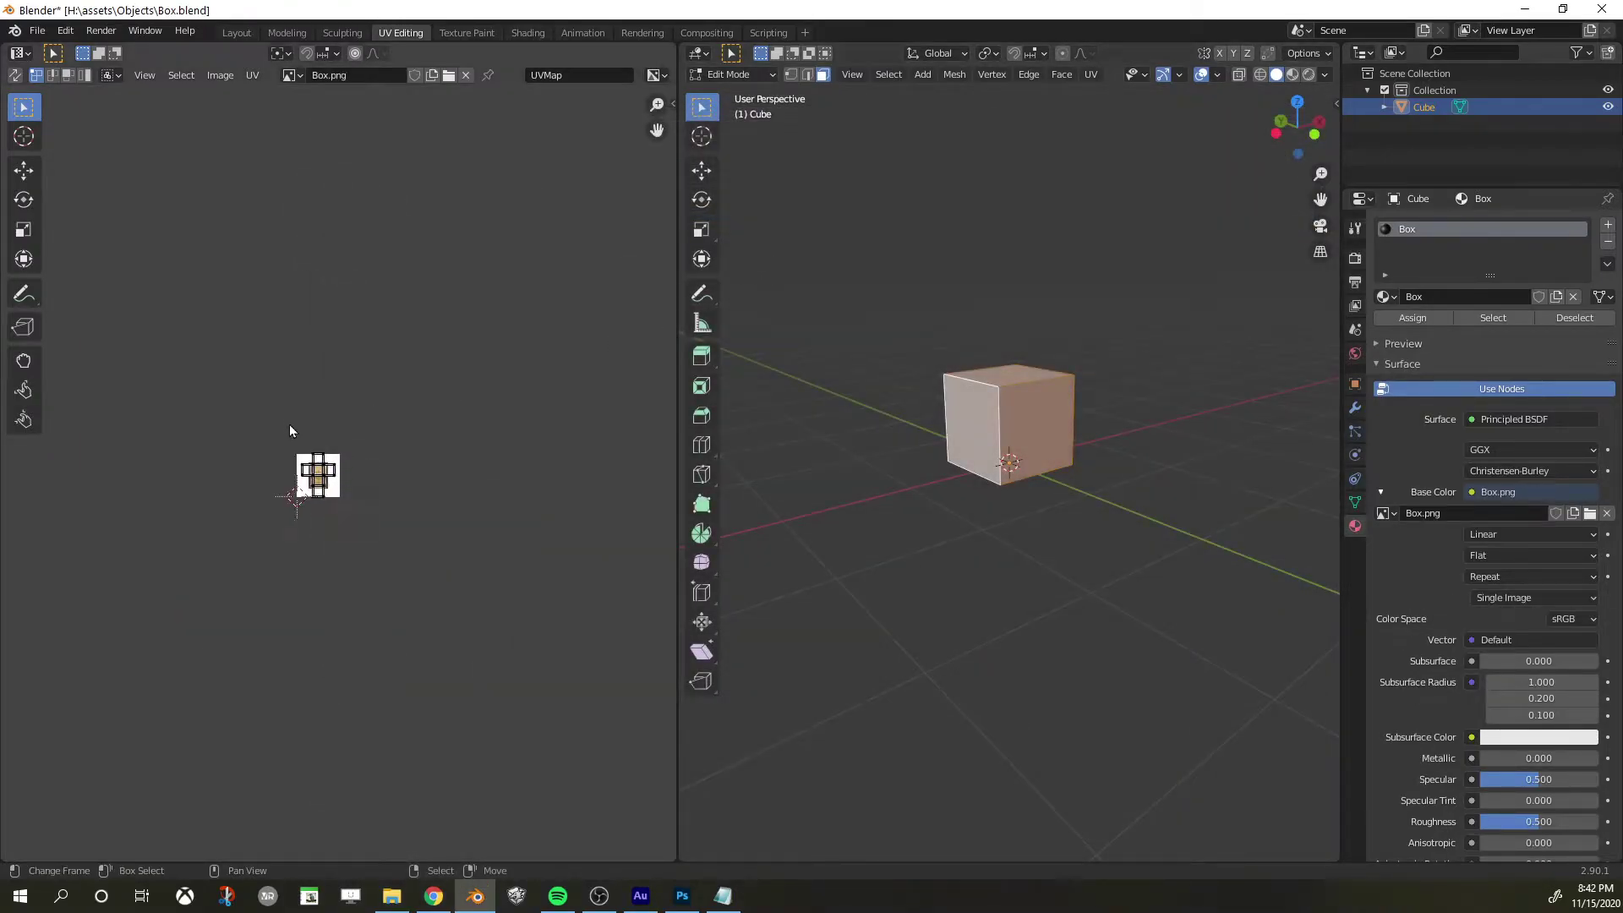
Examine how the cube's UV layout overlaps the Box.png texture and how the texture appears on the cube
{"action": "scroll", "coordinate": [386, 431], "scroll_direction": "down", "scroll_amount": 5}
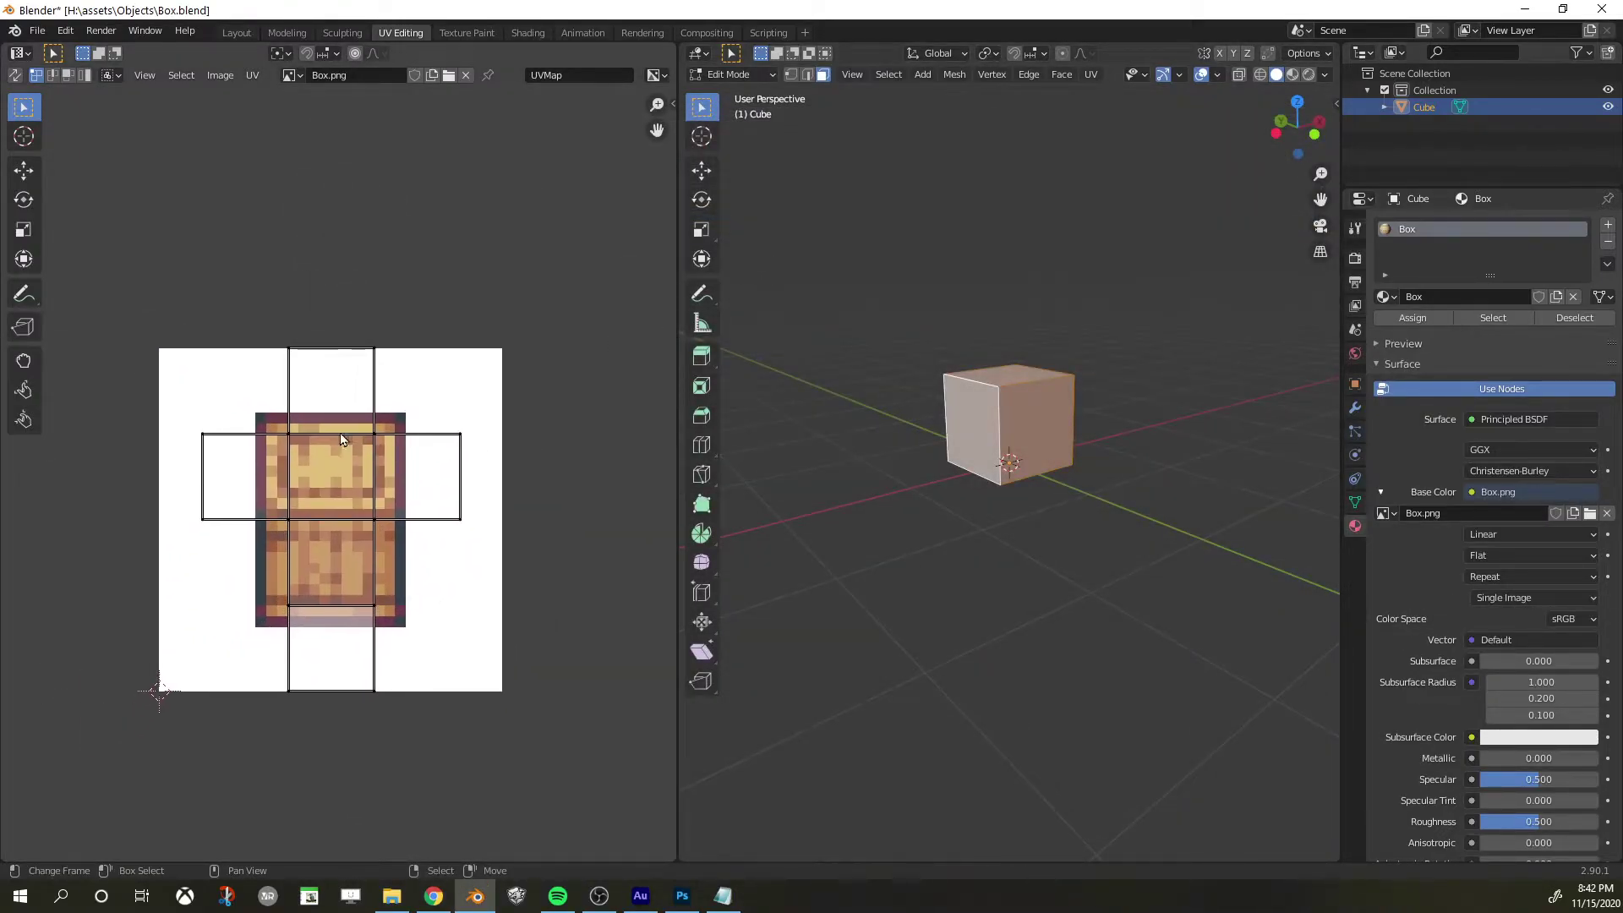
{"action": "scroll", "coordinate": [340, 421], "scroll_direction": "up", "scroll_amount": 7}
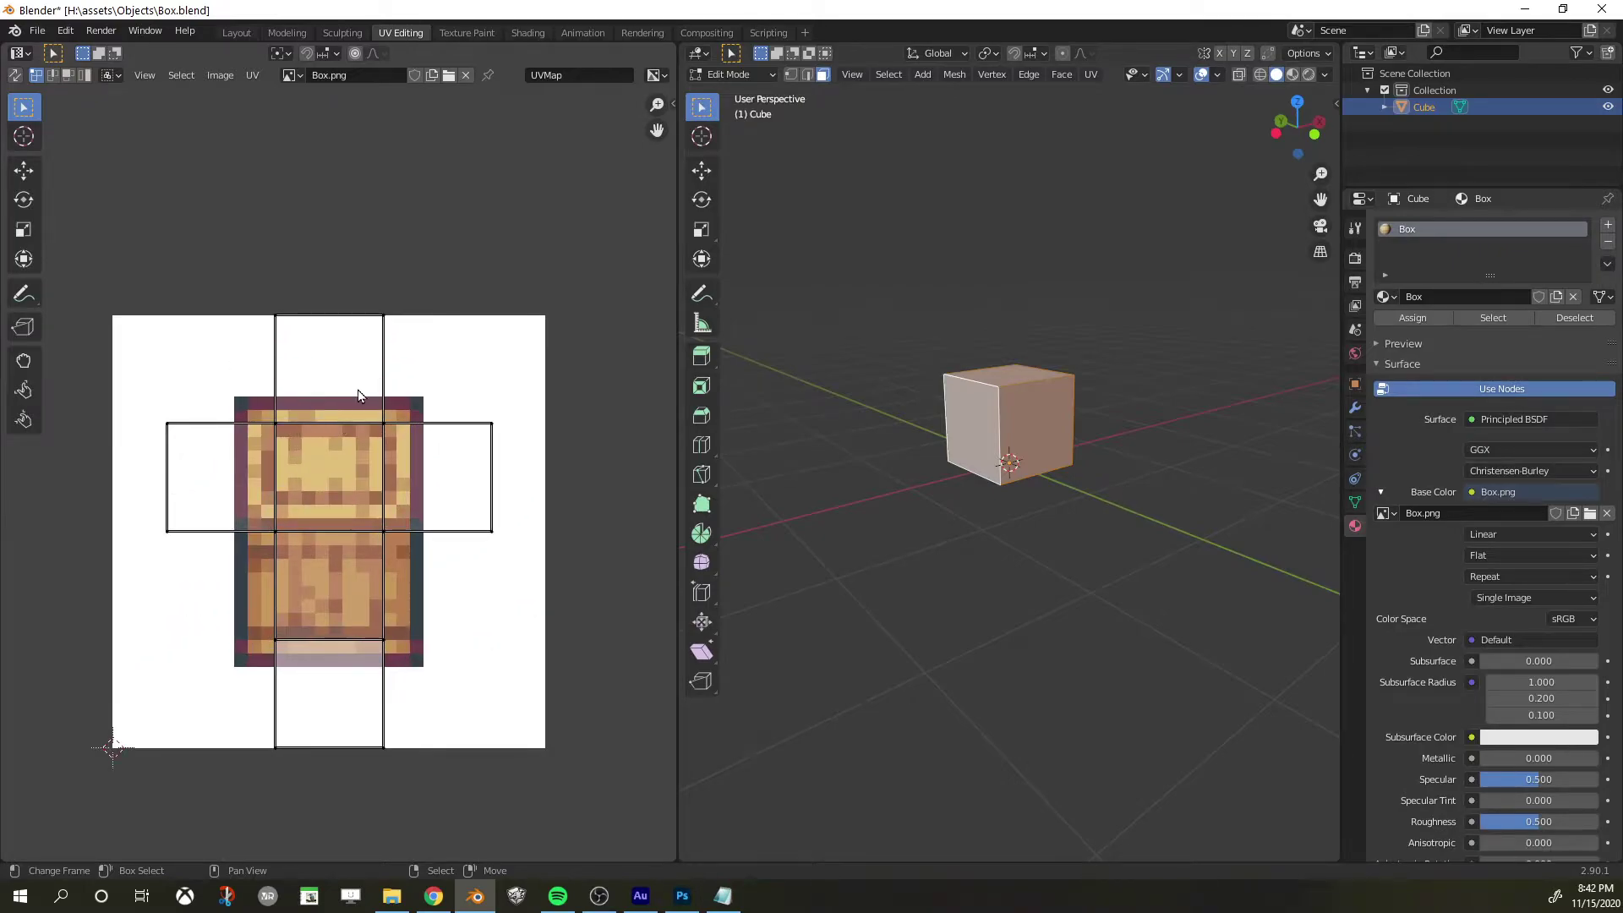
{"action": "scroll", "coordinate": [351, 410], "scroll_direction": "down", "scroll_amount": 4}
{"action": "scroll", "coordinate": [359, 389], "scroll_direction": "up", "scroll_amount": 5}
{"action": "scroll", "coordinate": [356, 394], "scroll_direction": "up", "scroll_amount": 2}
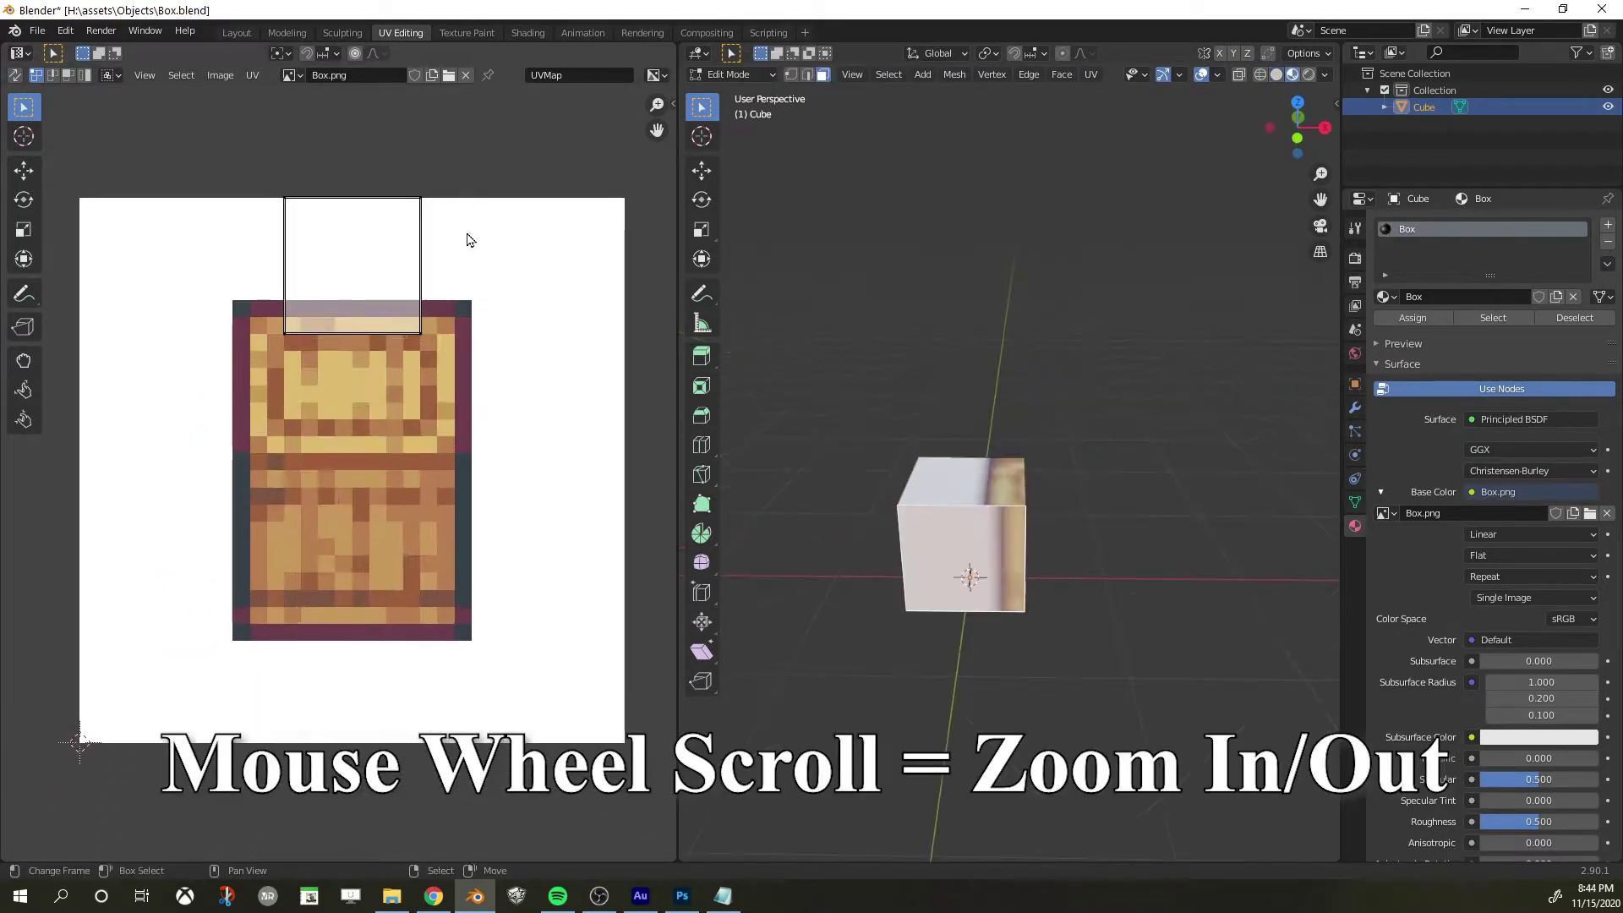
{"action": "scroll", "coordinate": [537, 456], "scroll_direction": "down", "scroll_amount": 3}
{"action": "scroll", "coordinate": [961, 560], "scroll_direction": "up", "scroll_amount": 6}
{"action": "scroll", "coordinate": [962, 559], "scroll_direction": "up", "scroll_amount": 2}
{"action": "scroll", "coordinate": [961, 559], "scroll_direction": "down", "scroll_amount": 8}
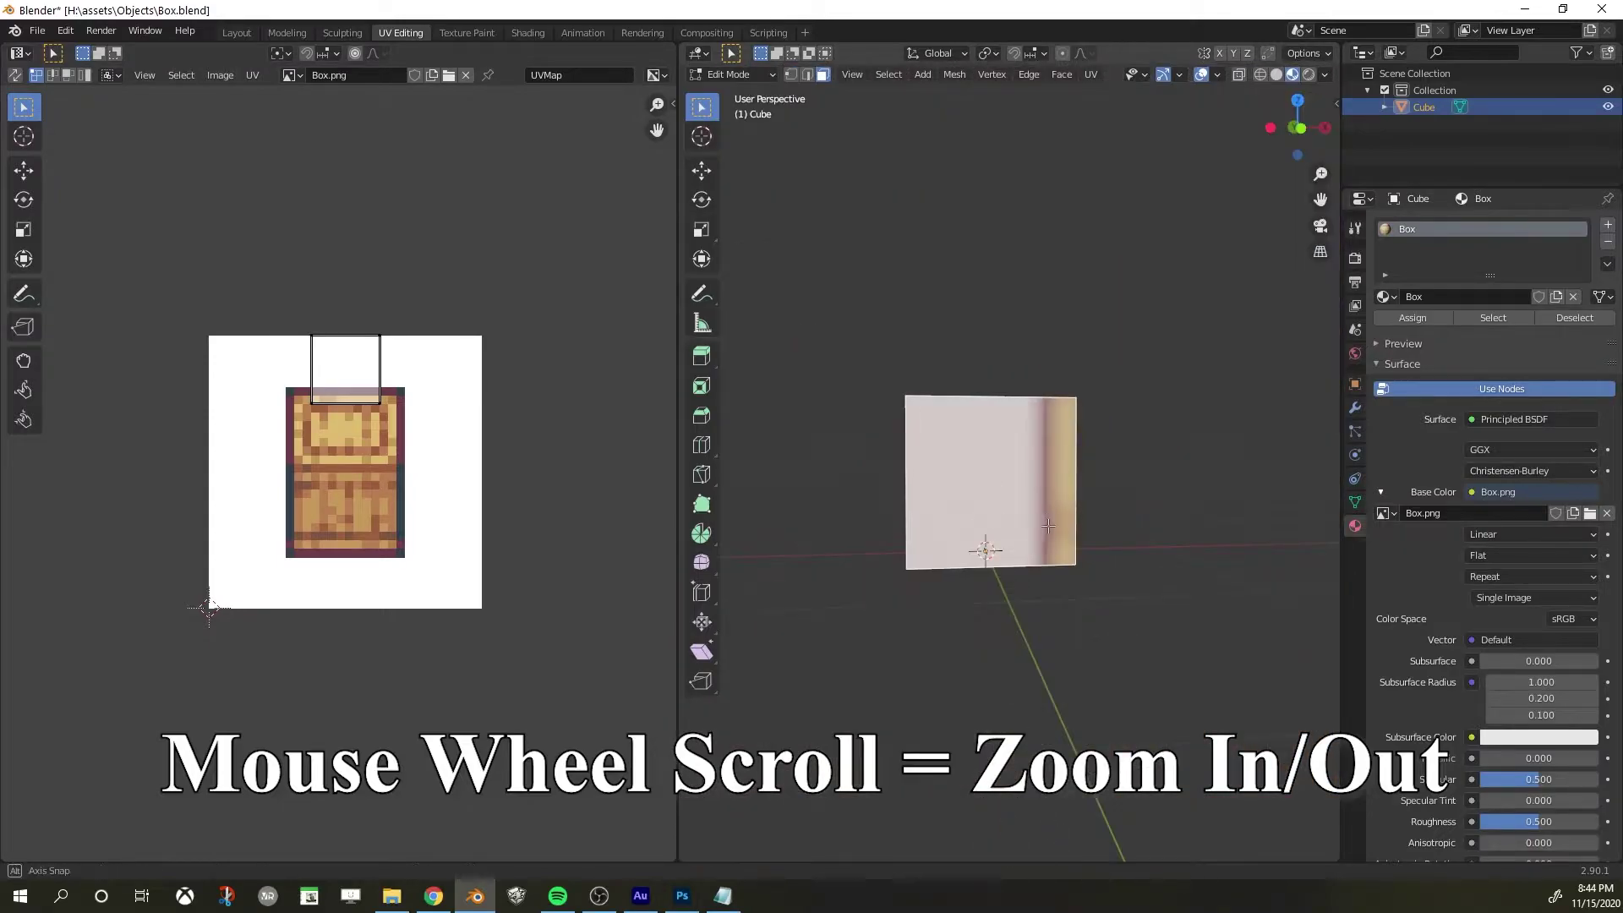
{"action": "middle_click_drag", "start_coordinate": [961, 560], "coordinate": [972, 550]}
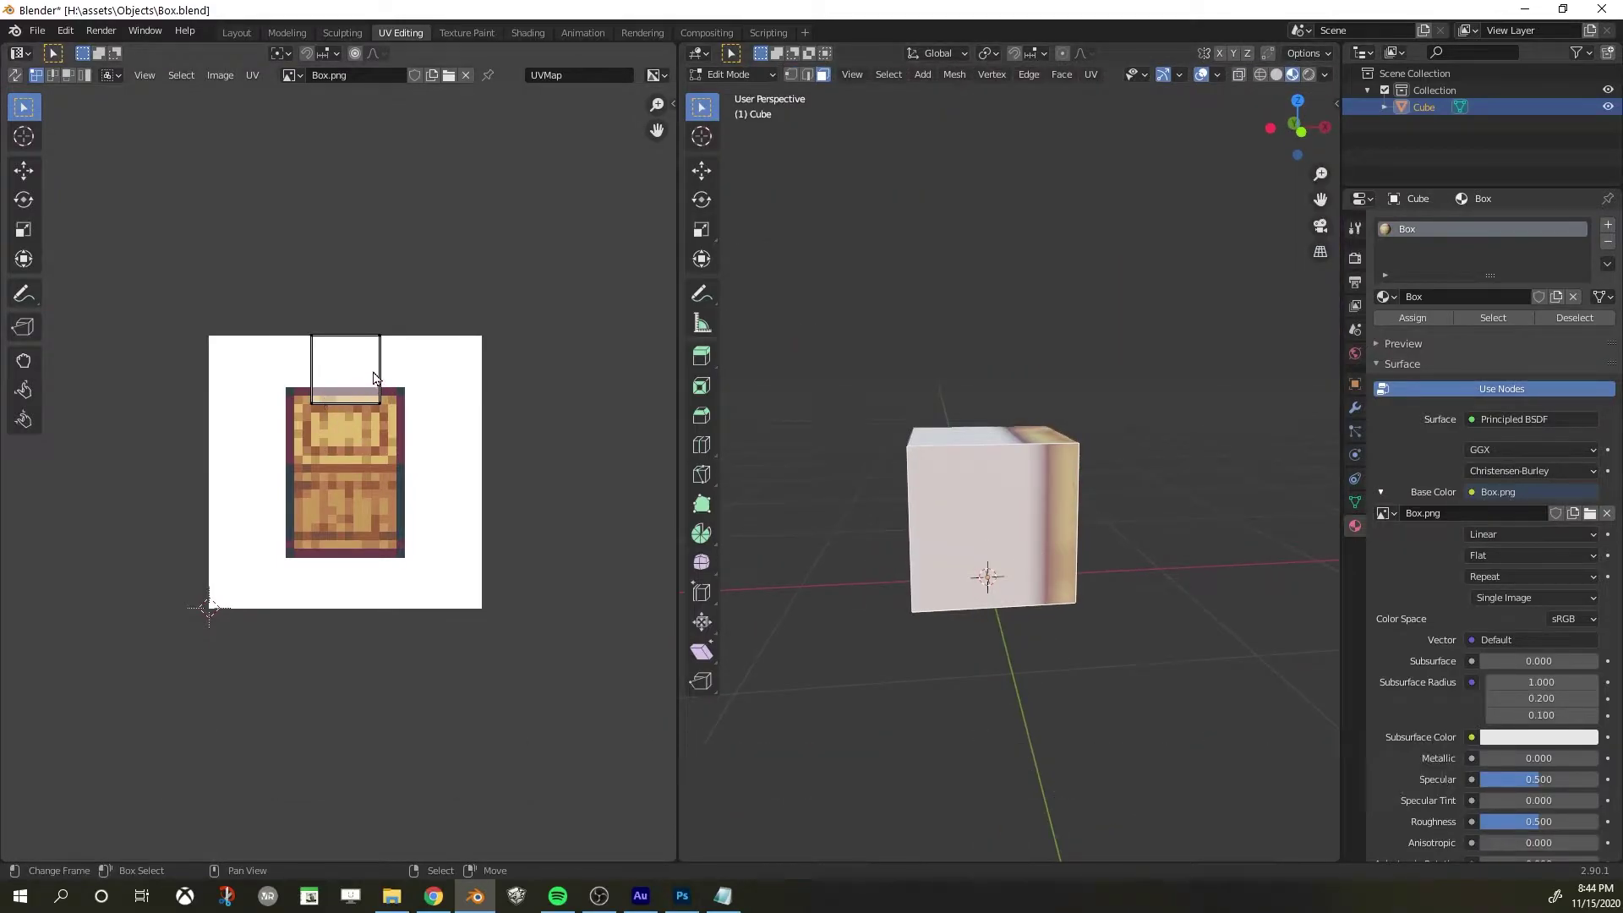
Move the front face's UV island onto the lower crate panel of the texture and scale it to roughly match the panel
{"action": "mouse_move", "coordinate": [939, 533]}
{"action": "middle_mouse_down"}
{"action": "mouse_move", "coordinate": [948, 580]}
{"action": "mouse_move", "coordinate": [956, 550]}
{"action": "middle_mouse_up"}
{"action": "left_click", "coordinate": [949, 580]}
{"action": "left_click", "coordinate": [948, 580]}
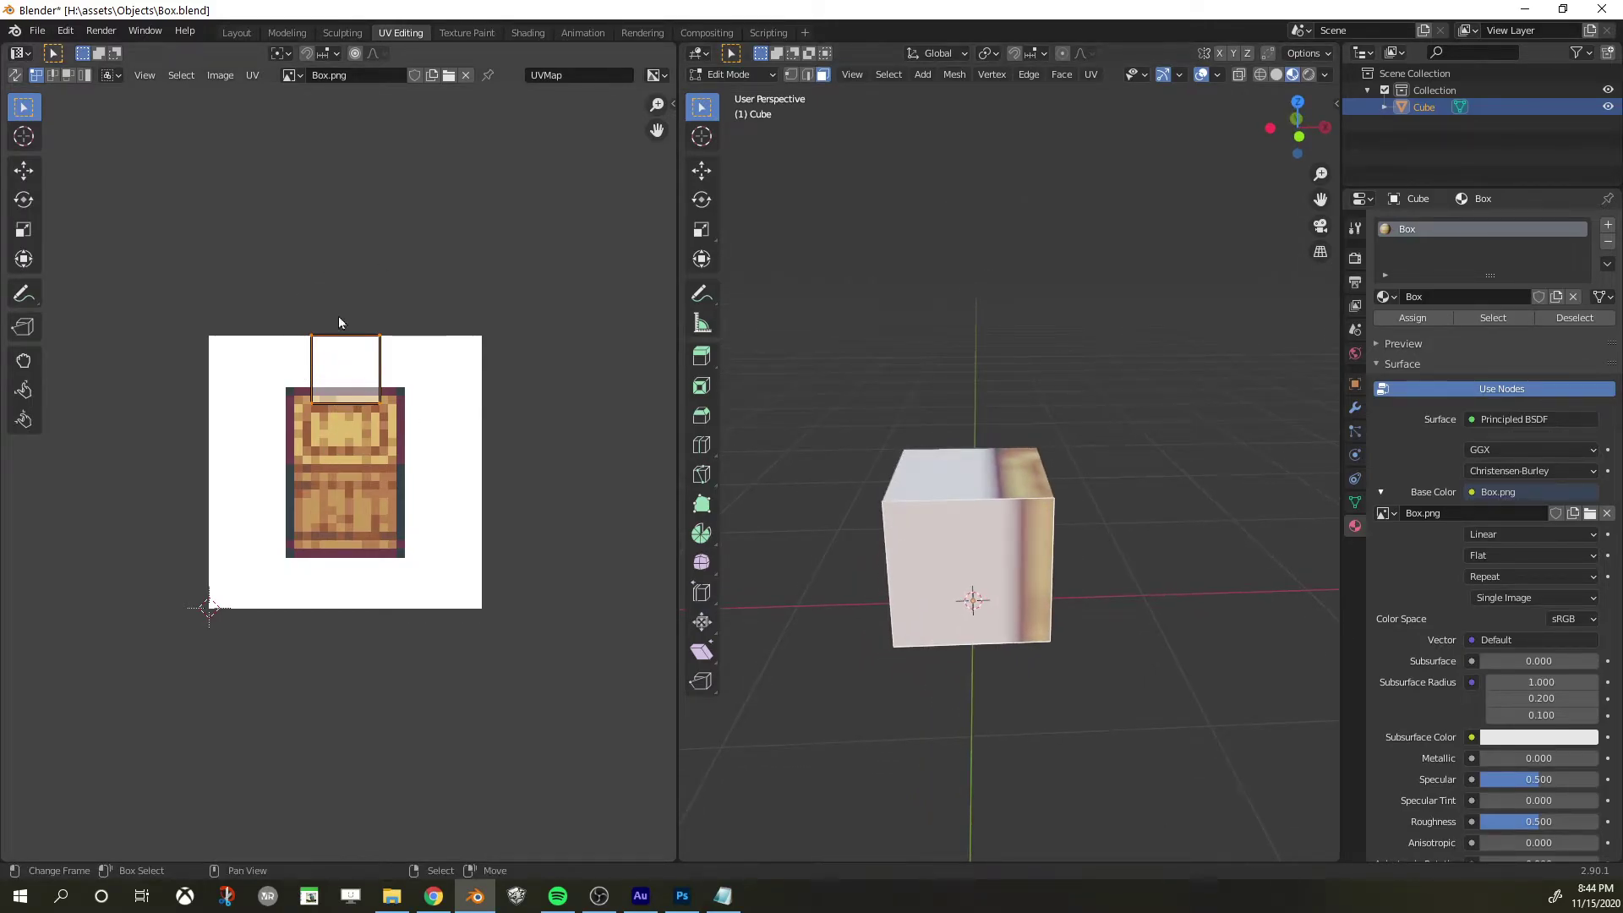
{"action": "key", "text": "g"}
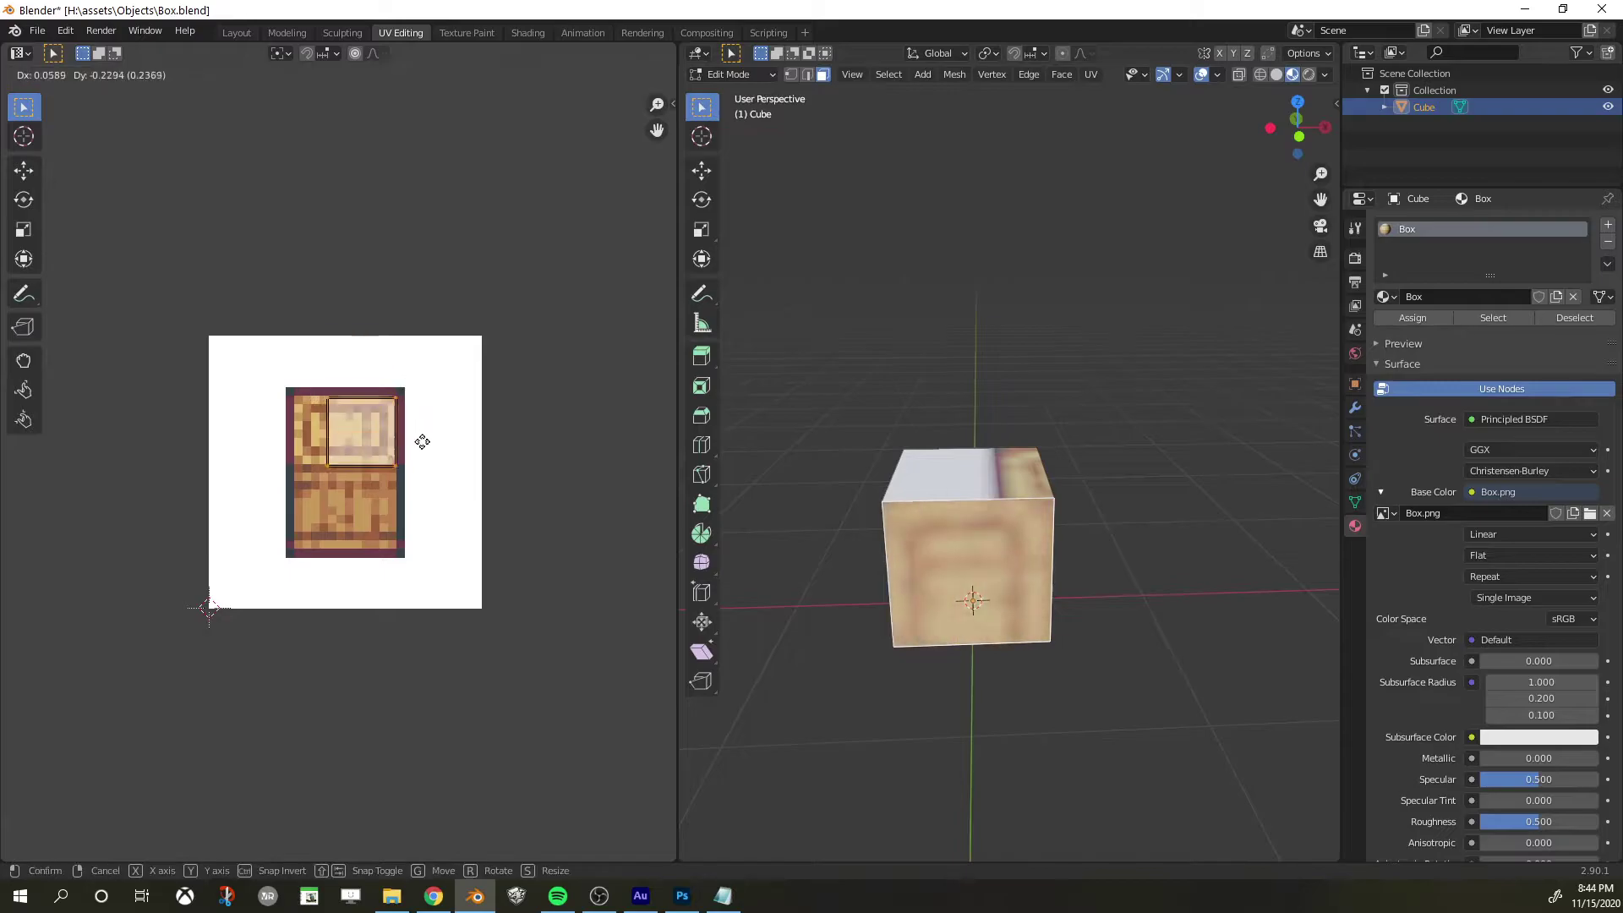
{"action": "left_click", "coordinate": [406, 524]}
{"action": "key", "text": "s"}
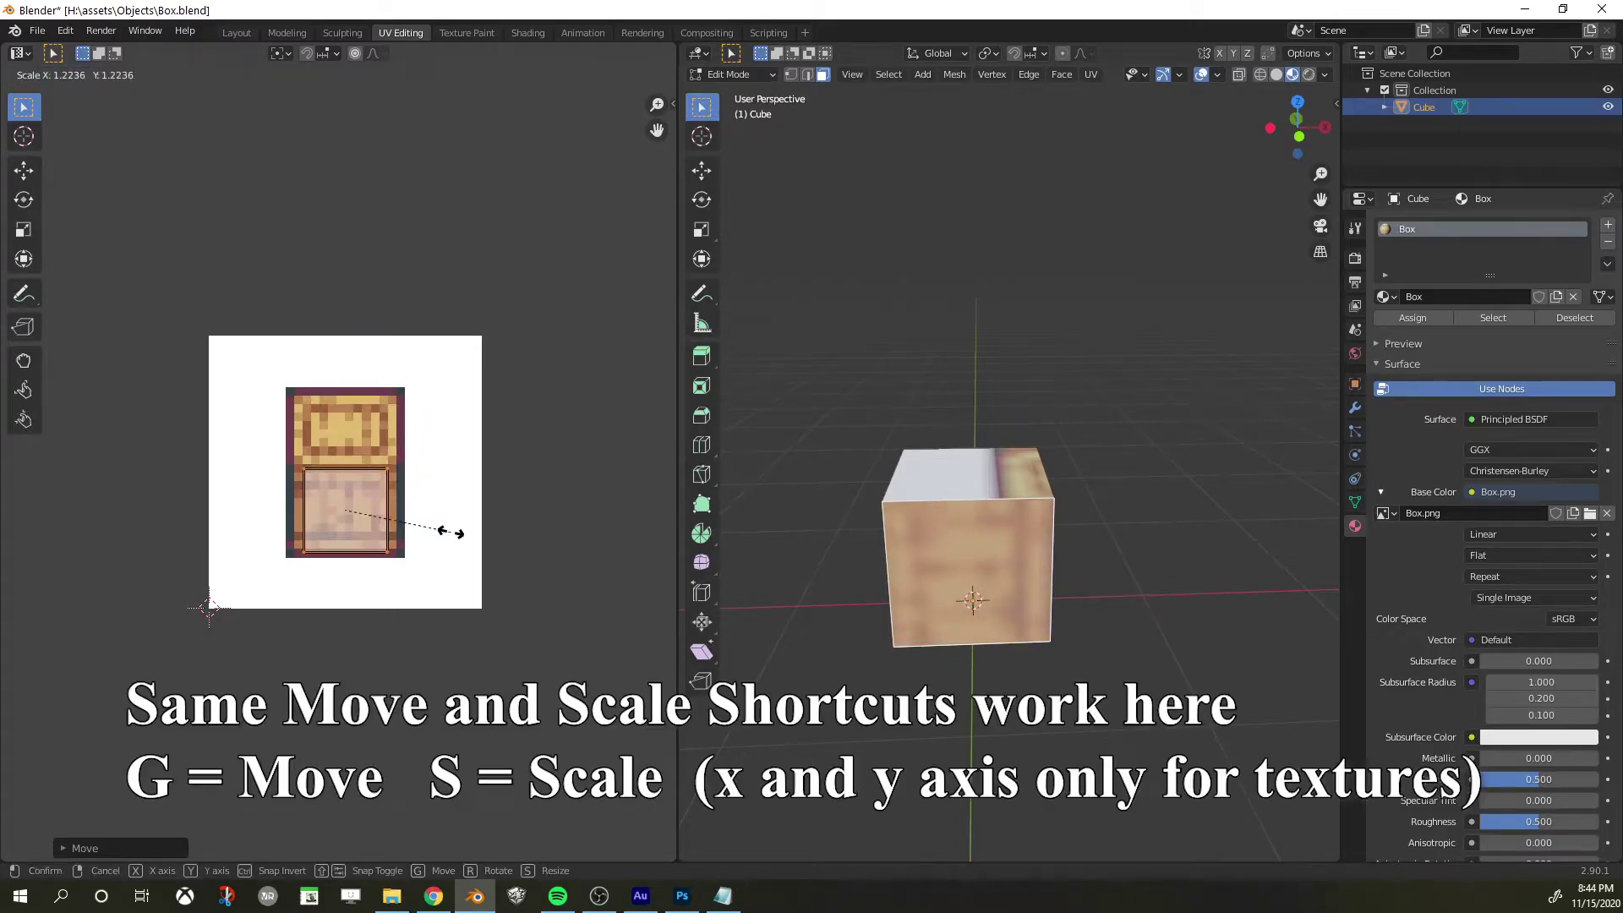
{"action": "left_click", "coordinate": [463, 536]}
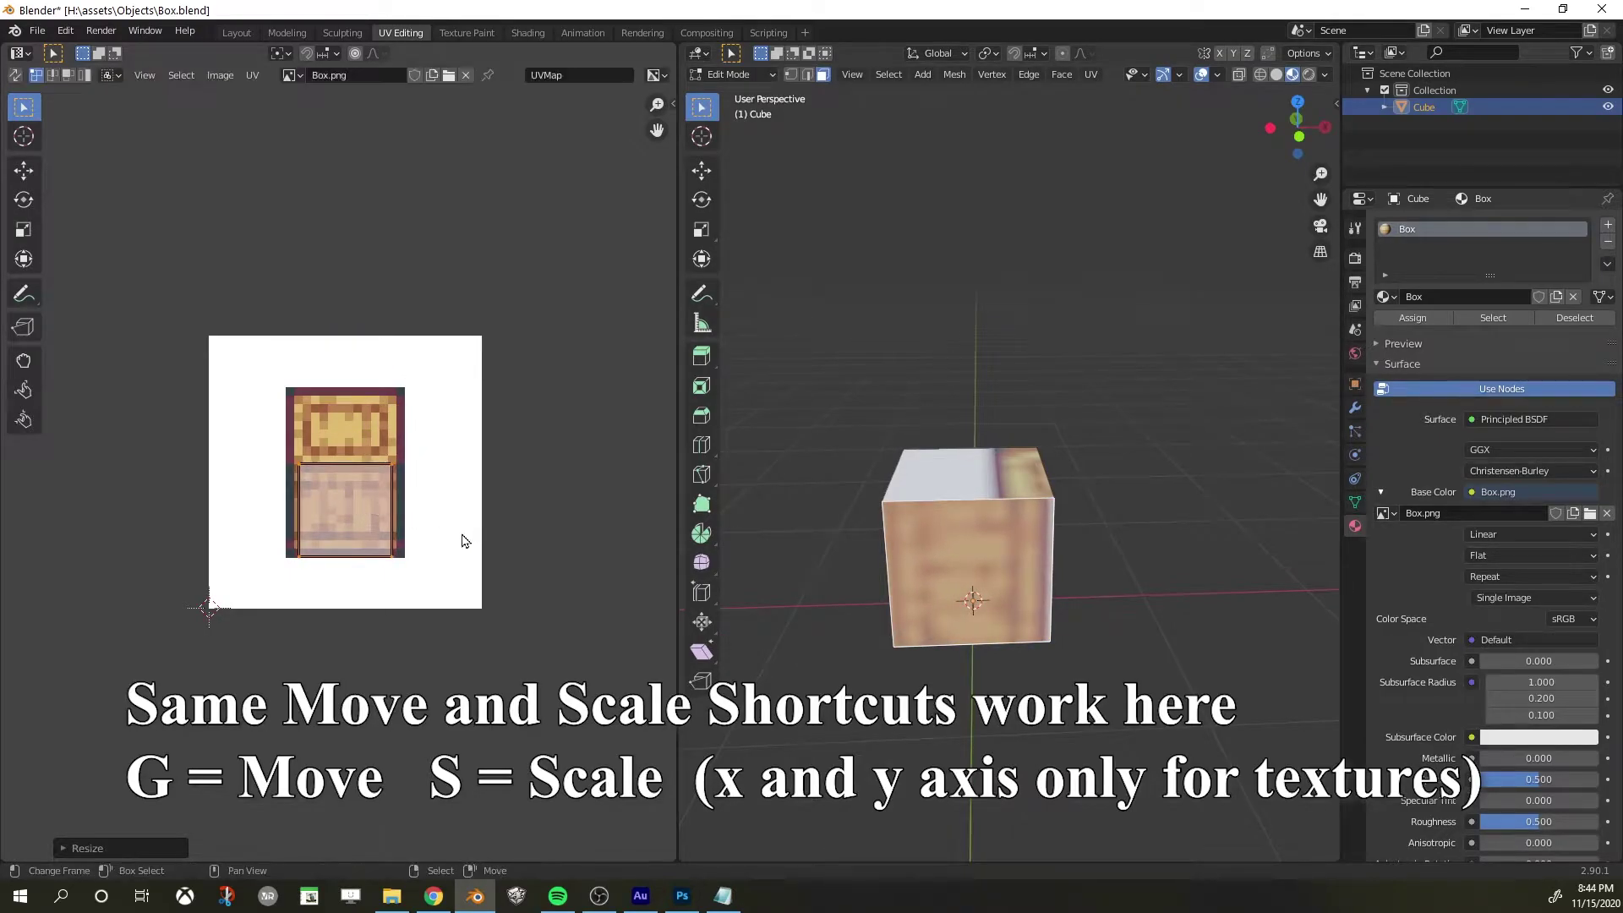
{"action": "key", "text": "s"}
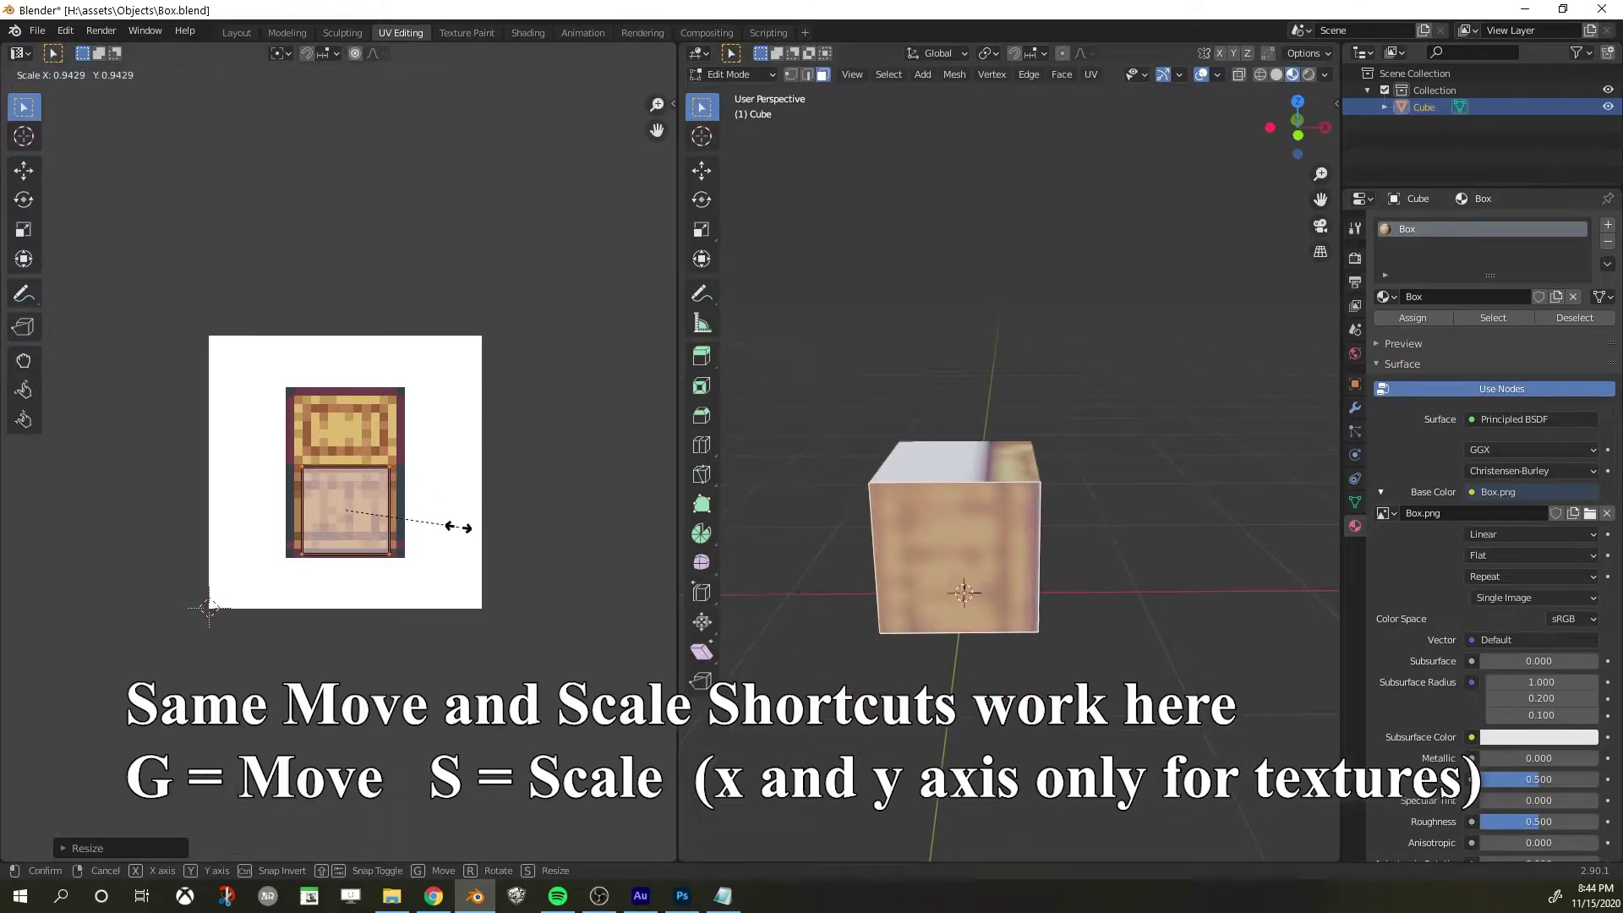
{"action": "left_click", "coordinate": [450, 533]}
{"action": "key", "text": "g"}
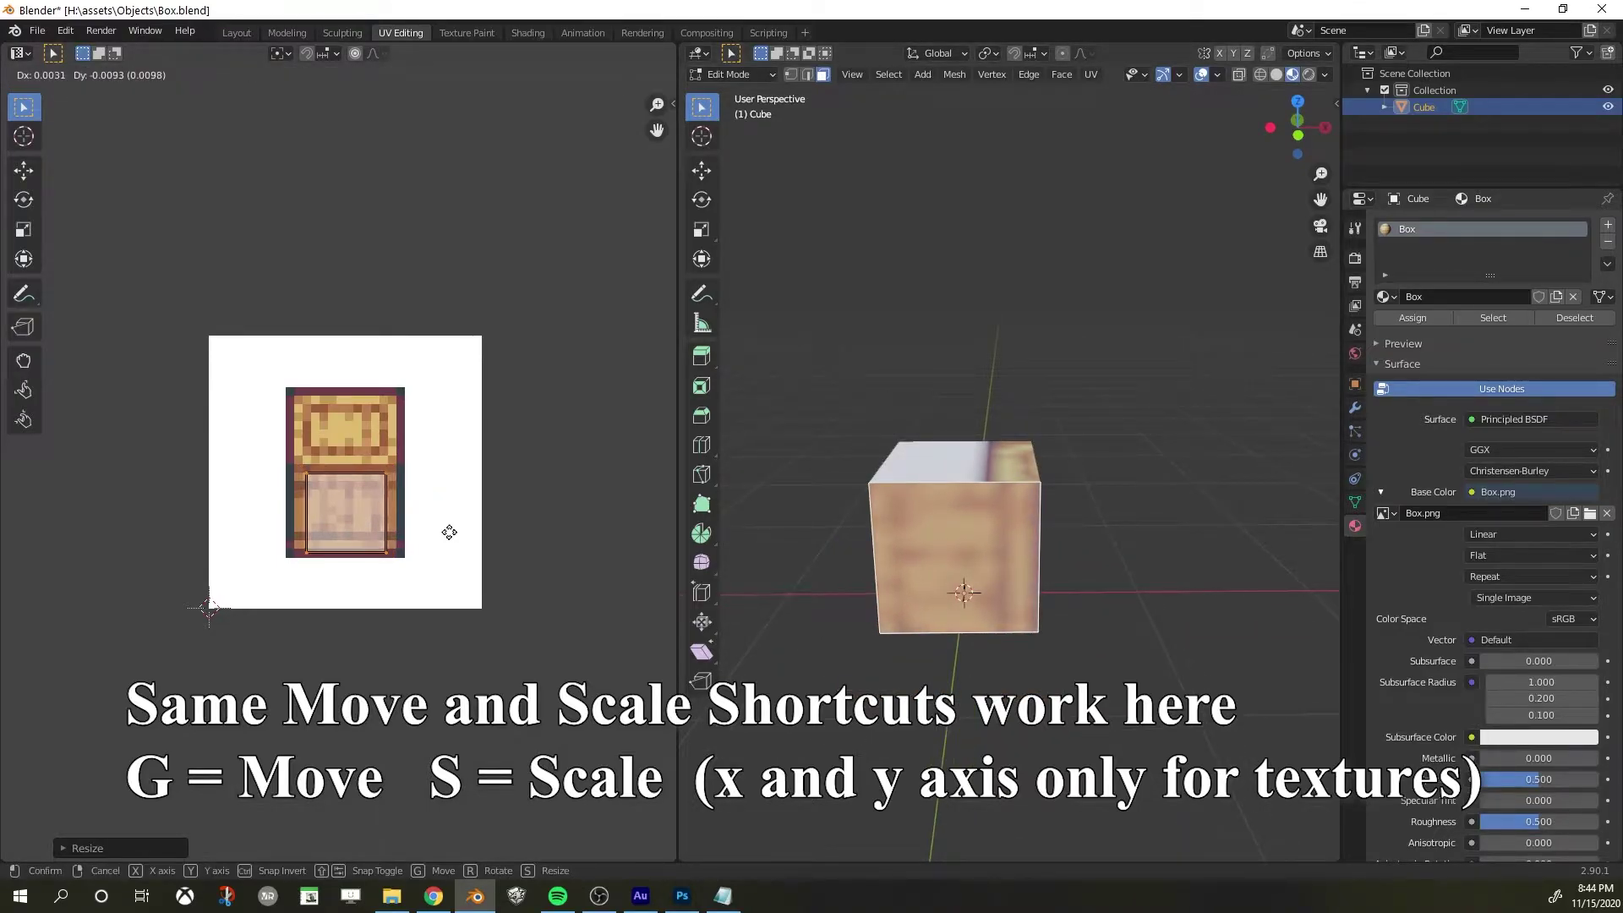
{"action": "left_click", "coordinate": [450, 539]}
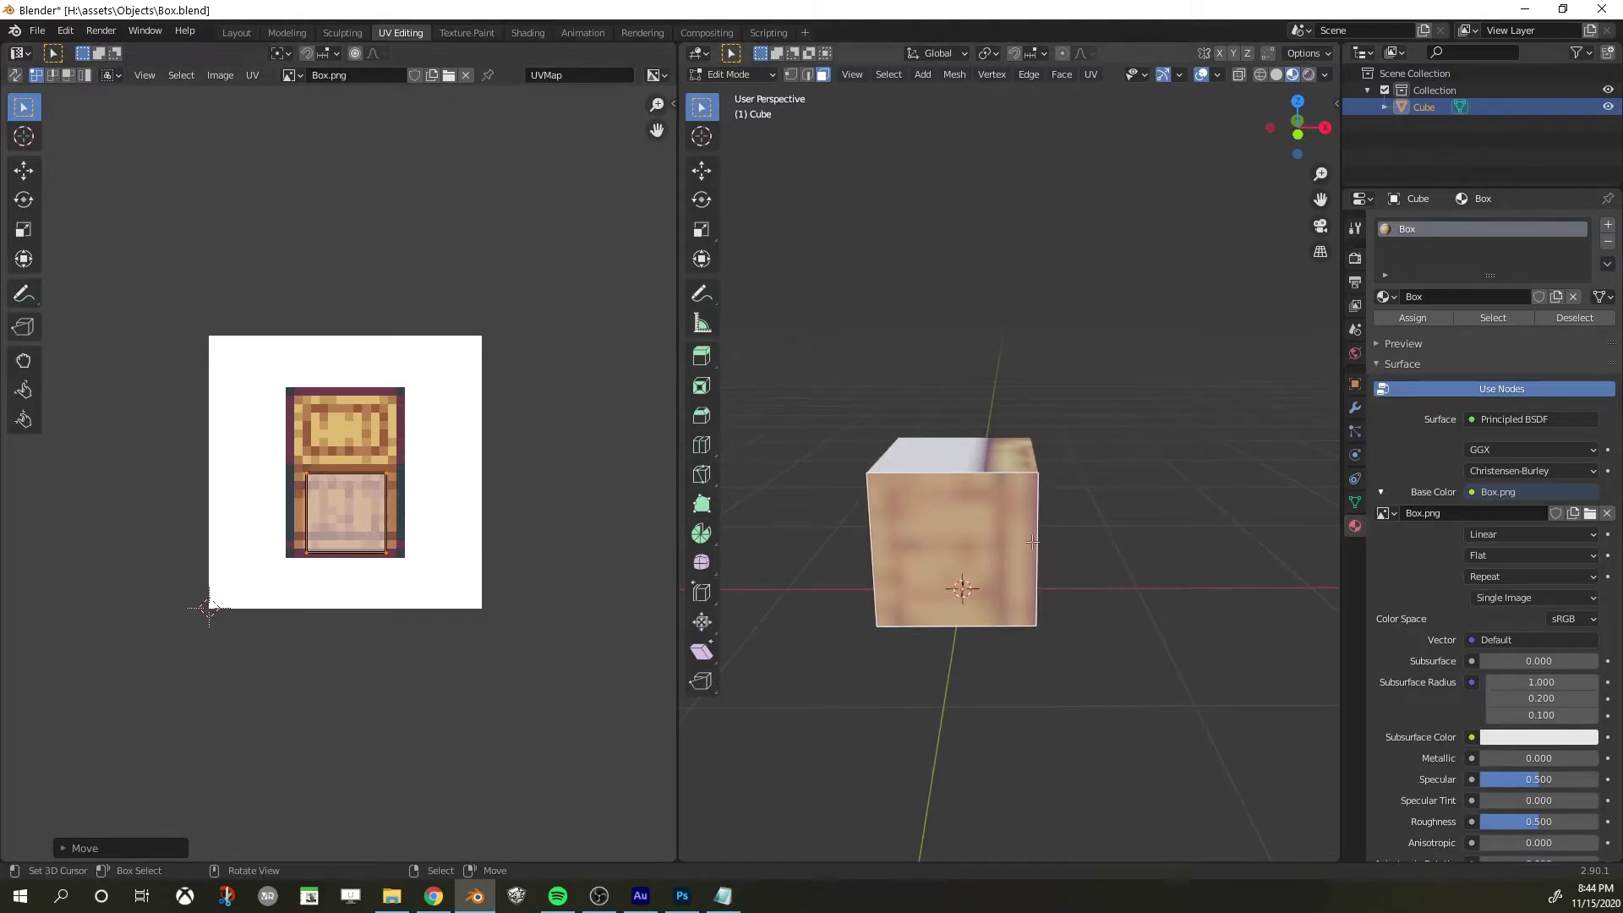
Rotate the front face's UV island by -90° with rotation snapping so the crate's planks stand upright
{"action": "key", "text": "r"}
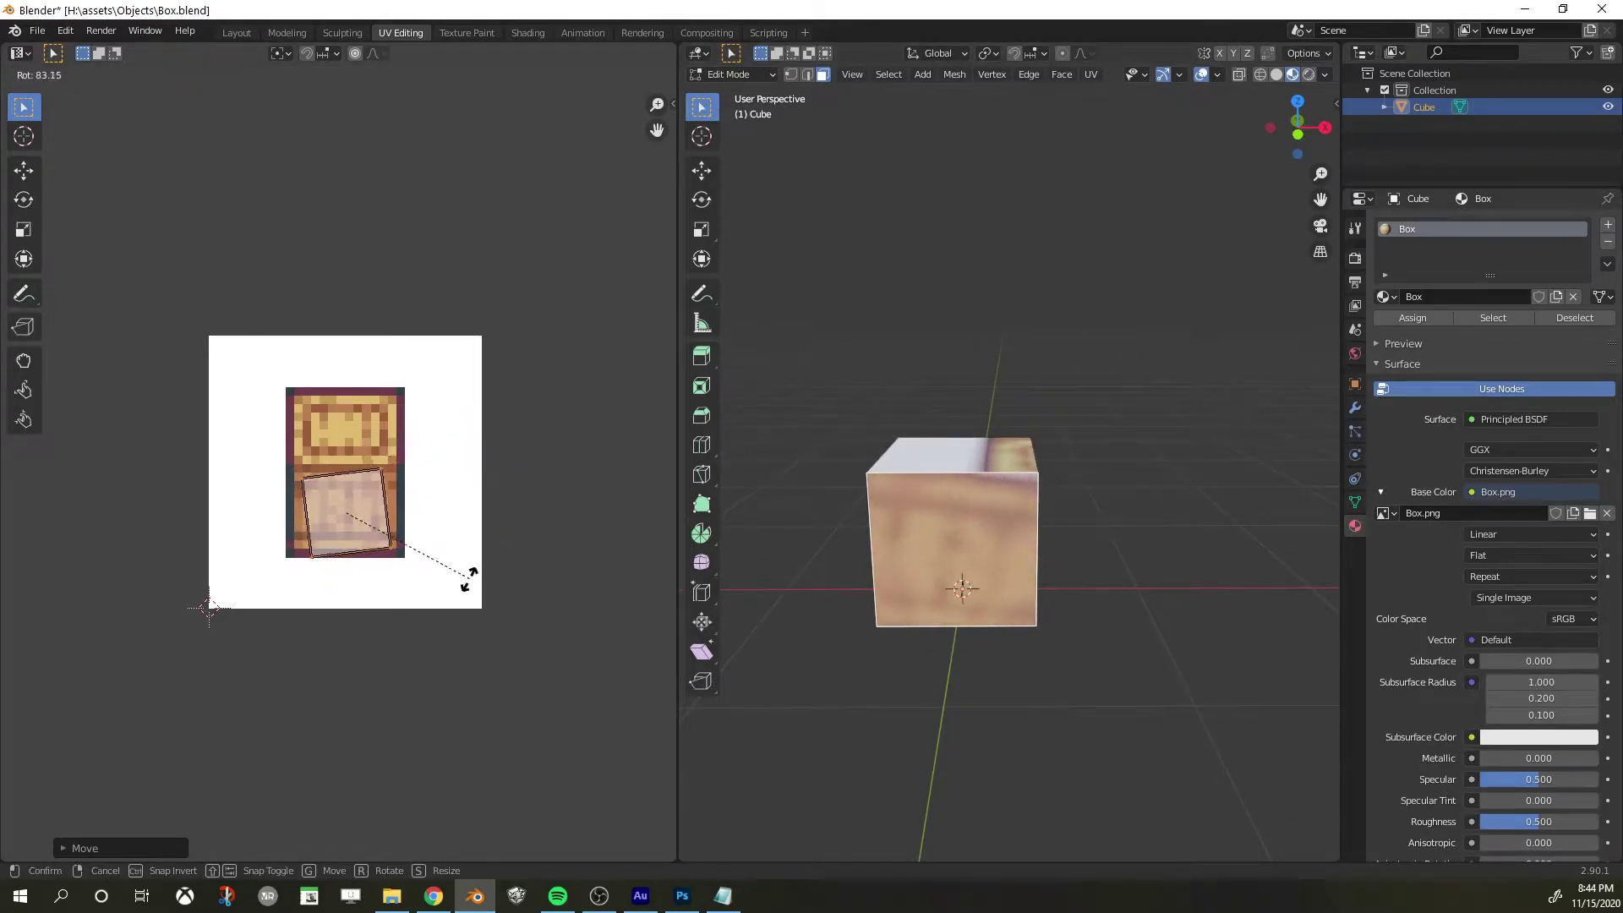
{"action": "key", "text": "ctrl"}
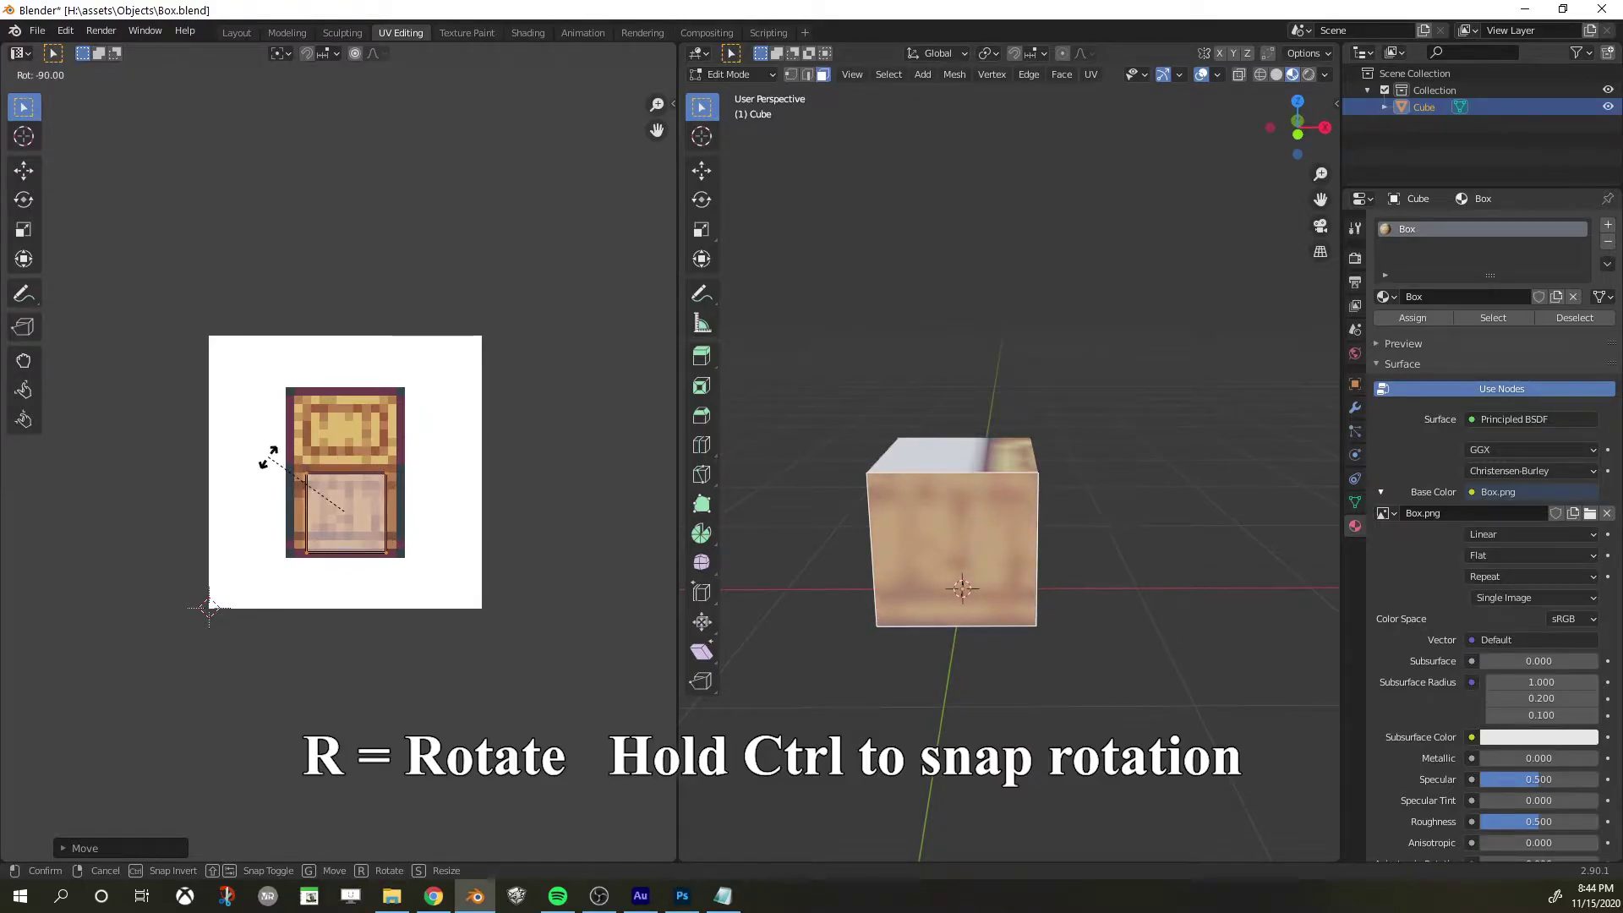
{"action": "left_click", "coordinate": [269, 457]}
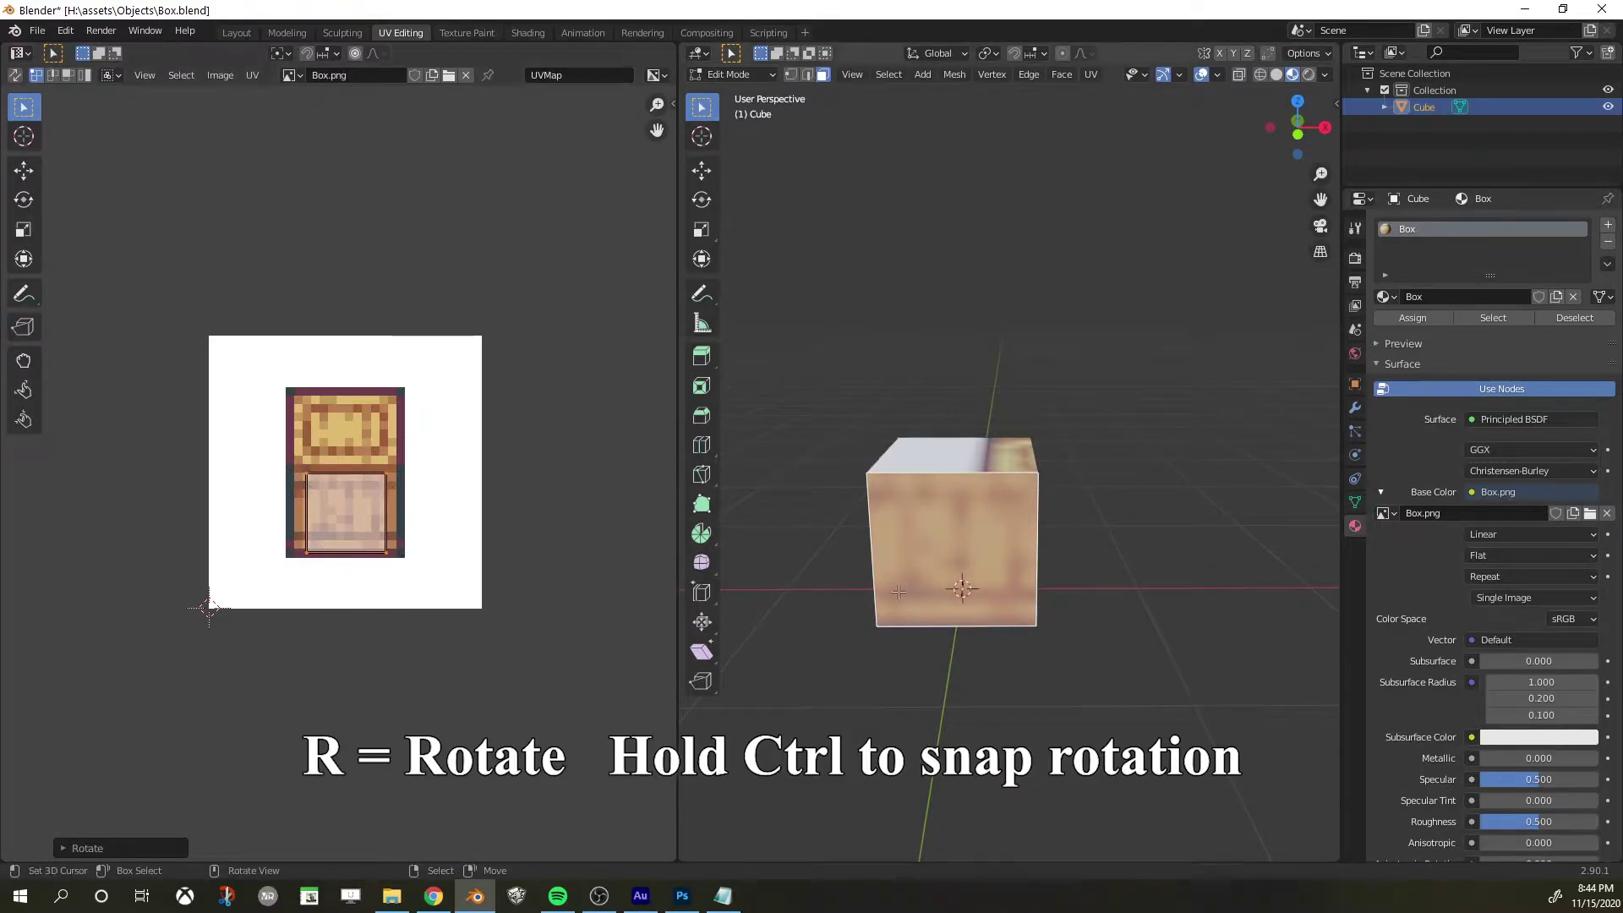
{"action": "middle_click_drag", "start_coordinate": [933, 629], "coordinate": [980, 623]}
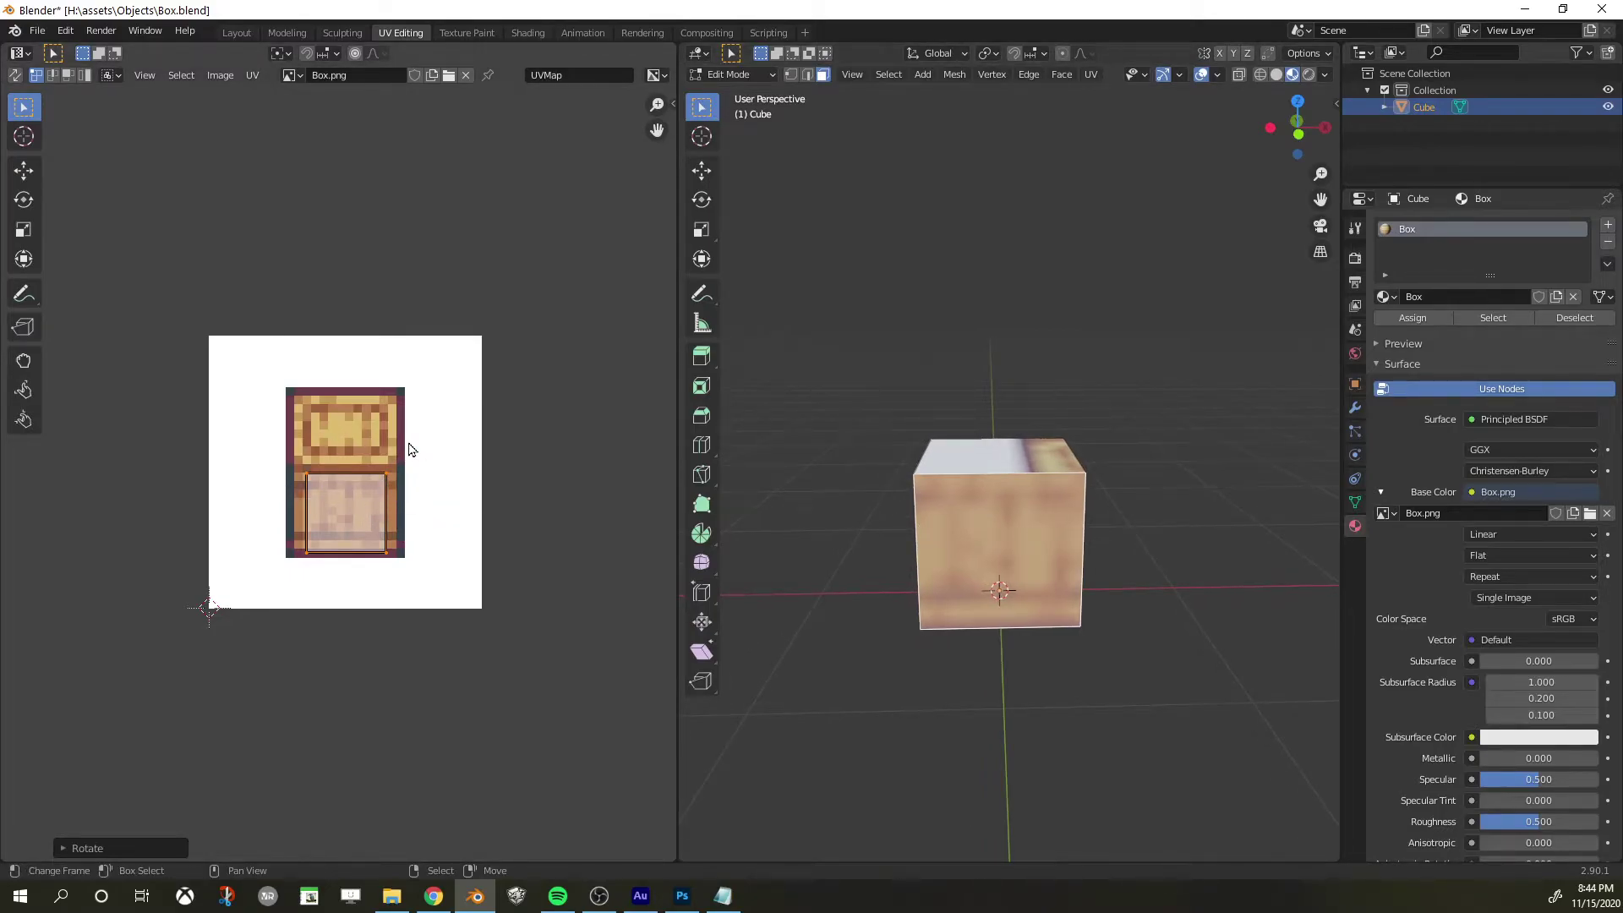
Scale and reposition the front face's UV island, stretching it along X, so it covers the full lower crate panel
{"action": "key", "text": "s"}
{"action": "left_click", "coordinate": [434, 518]}
{"action": "key", "text": "g"}
{"action": "left_click", "coordinate": [431, 530]}
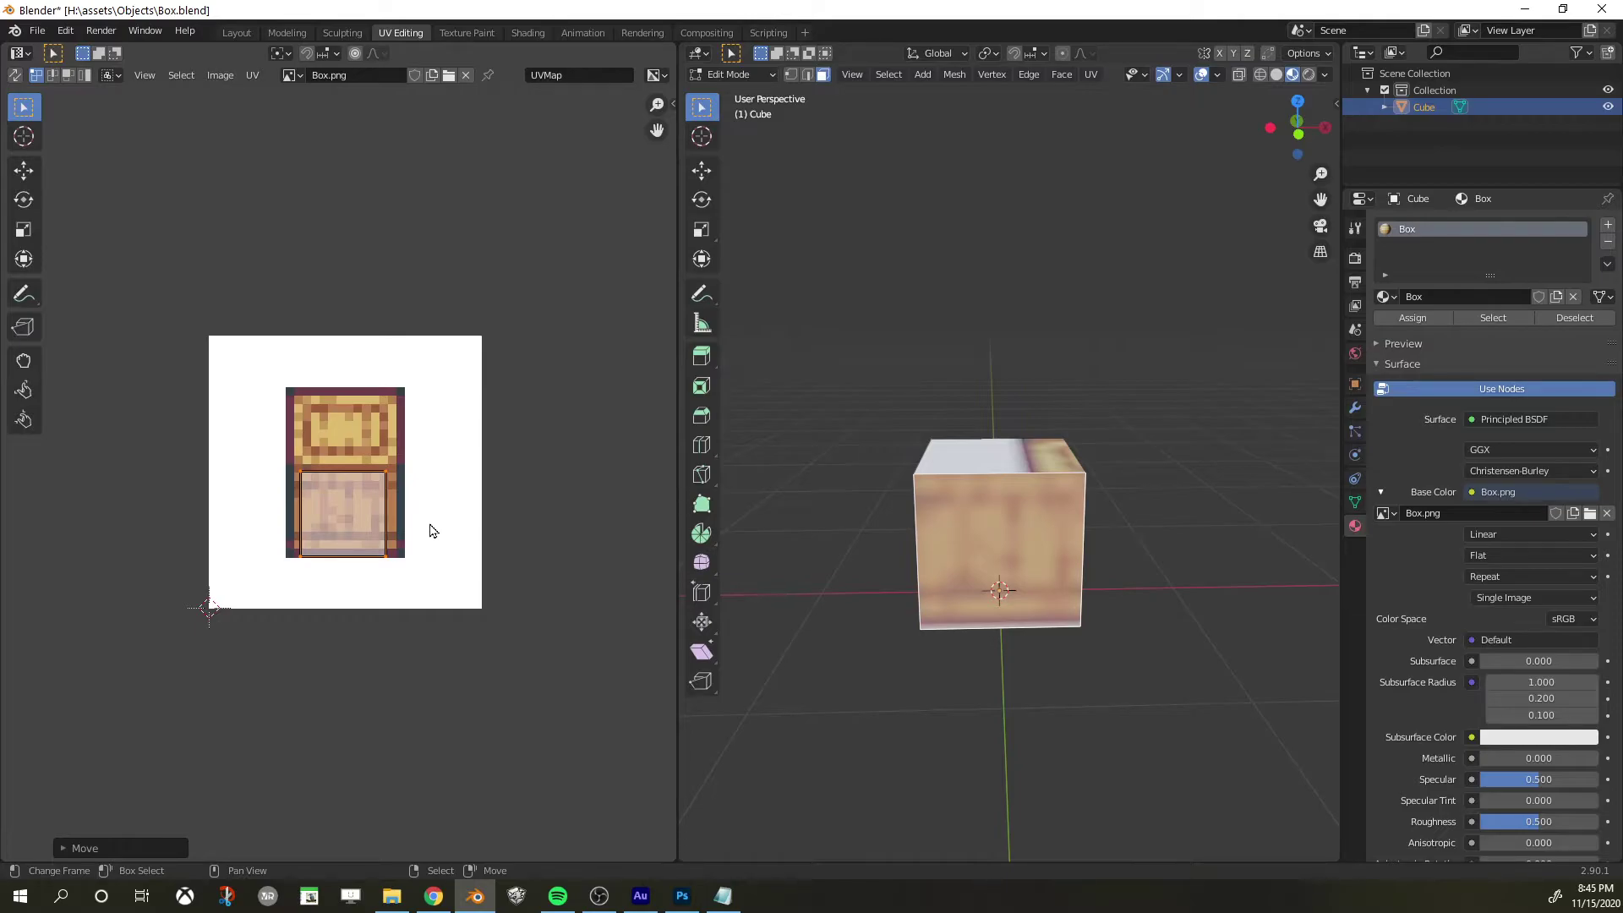
{"action": "key", "text": "s"}
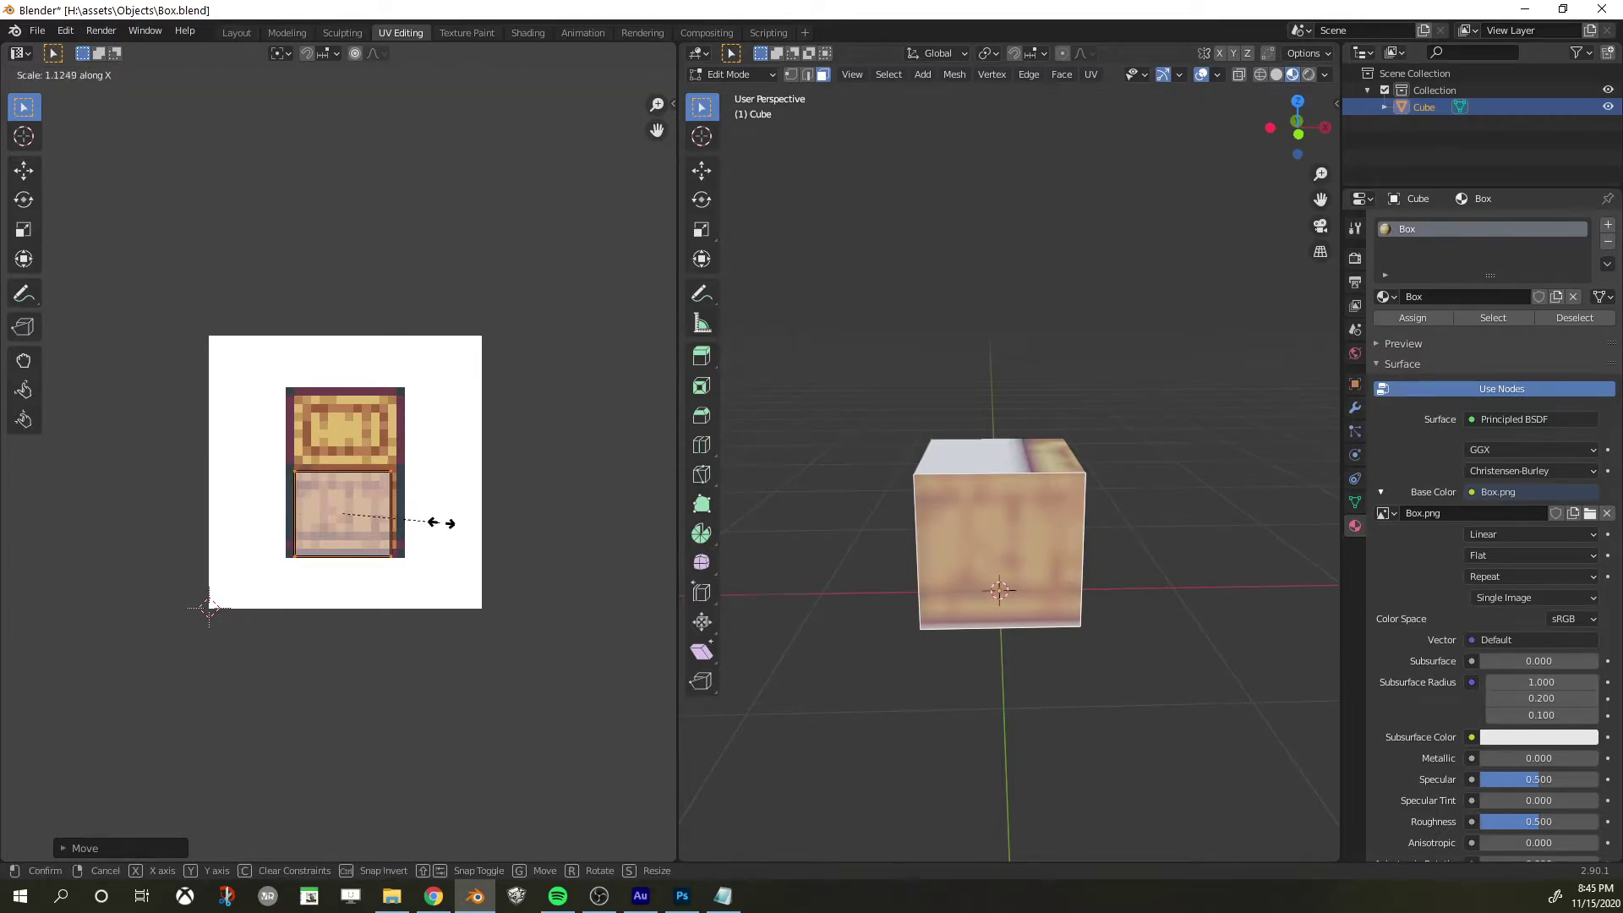
{"action": "left_click", "coordinate": [458, 522]}
{"action": "key", "text": "g"}
{"action": "left_click", "coordinate": [458, 521]}
{"action": "key", "text": "s"}
{"action": "key", "text": "x"}
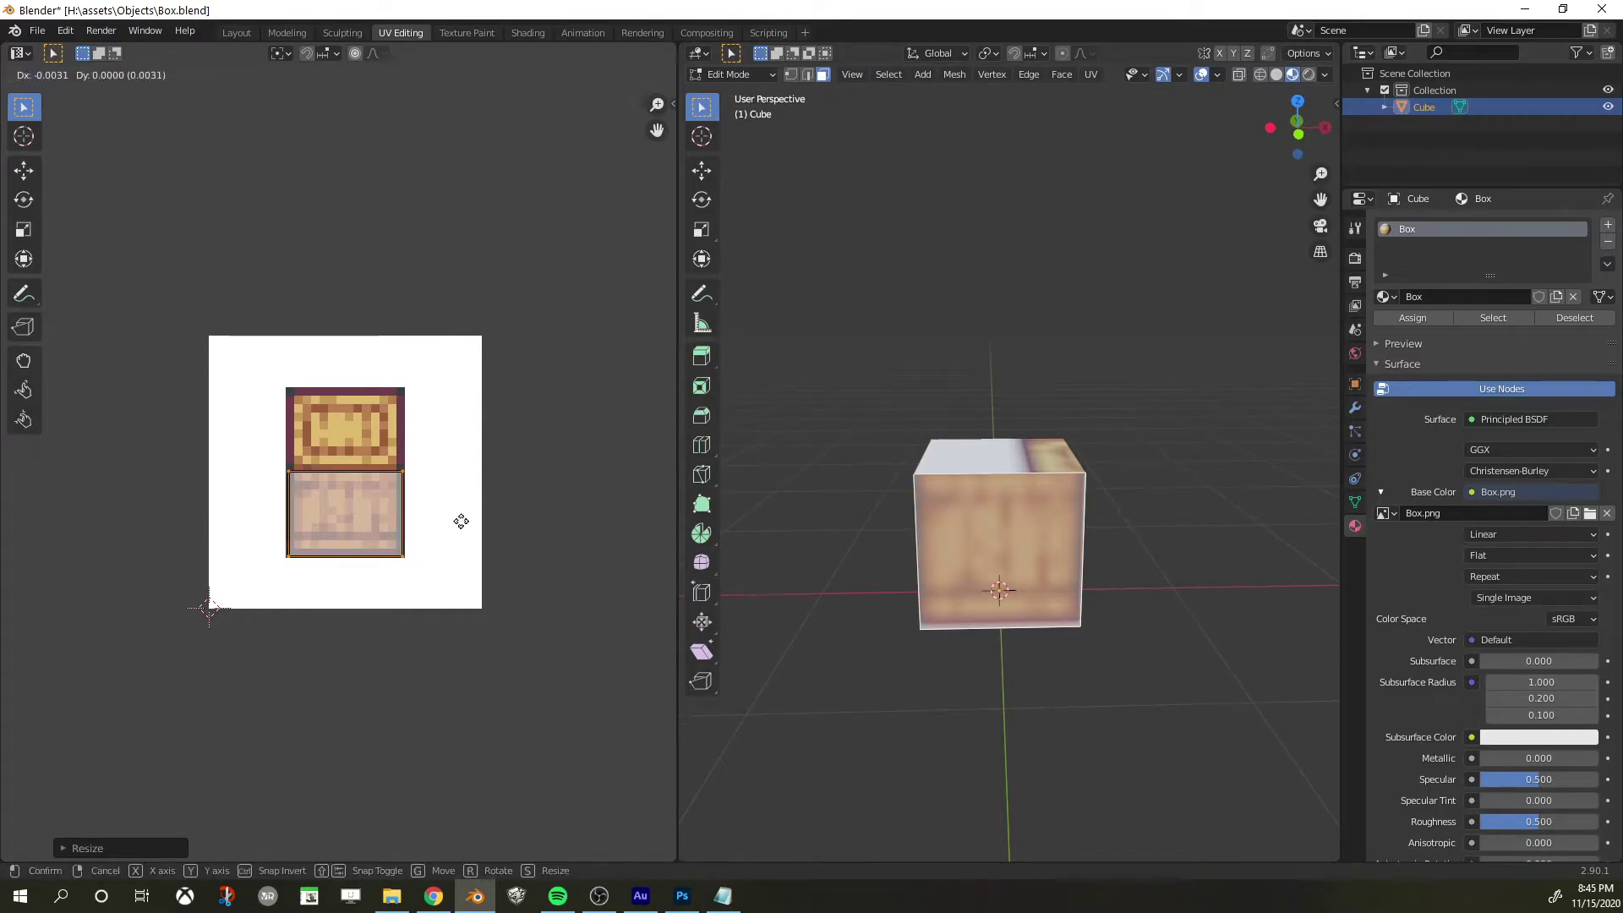
{"action": "key", "text": "Escape"}
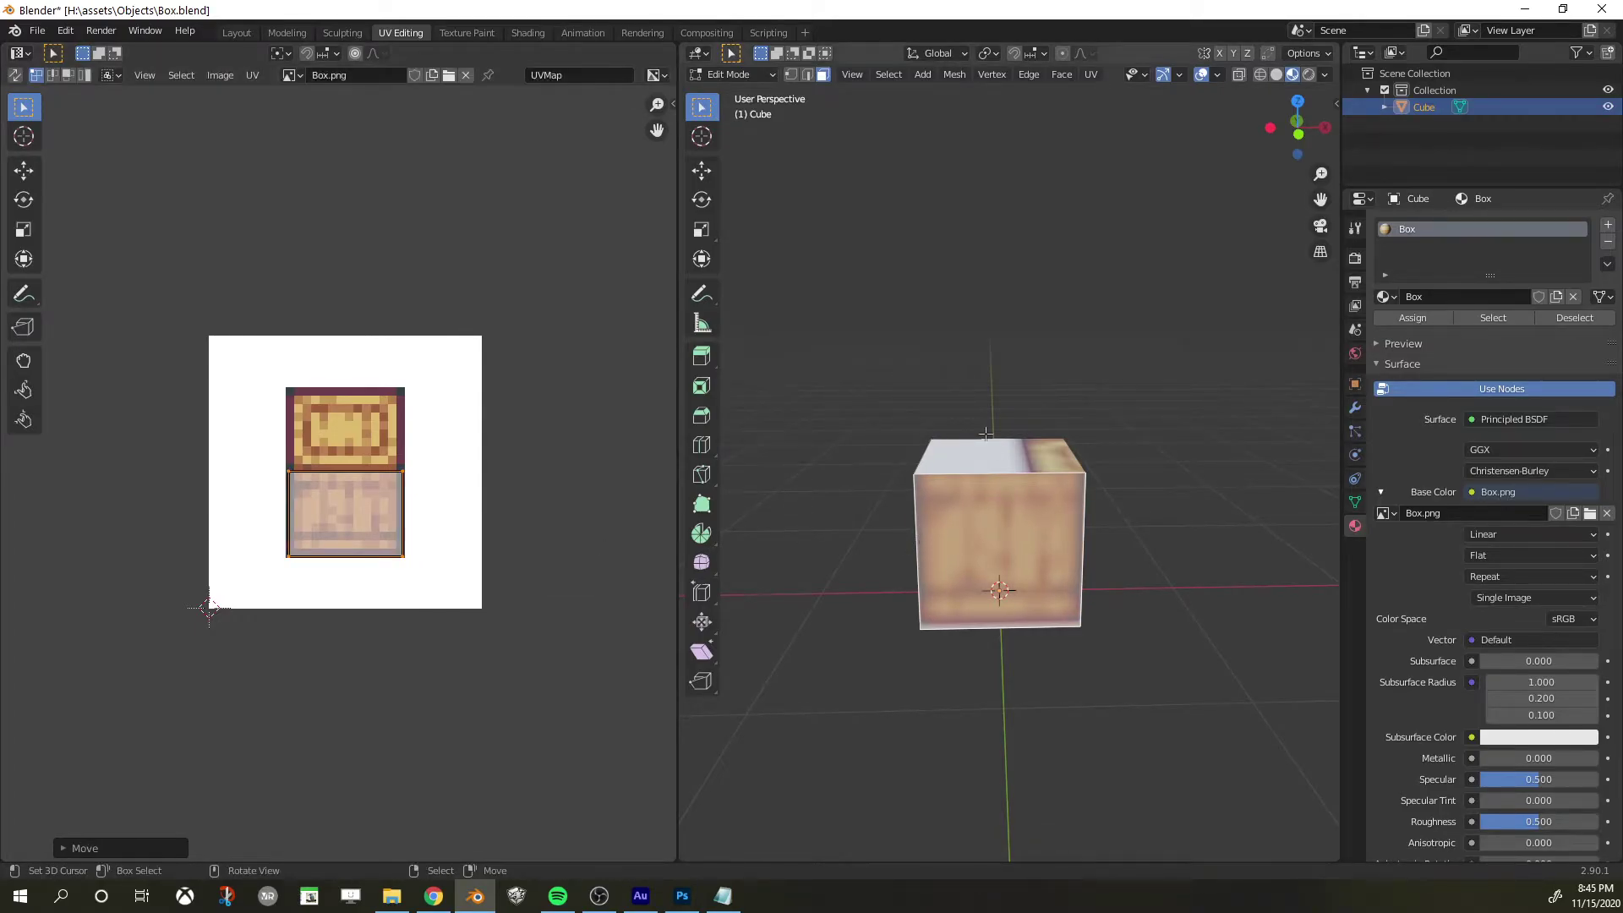
Fit the right side face's UV island to the lower crate panel by moving, scaling and rotating it
{"action": "middle_click_drag", "start_coordinate": [1089, 508], "coordinate": [754, 488]}
{"action": "middle_click_drag", "start_coordinate": [1067, 514], "coordinate": [1192, 510]}
{"action": "key", "text": "ctrl+z"}
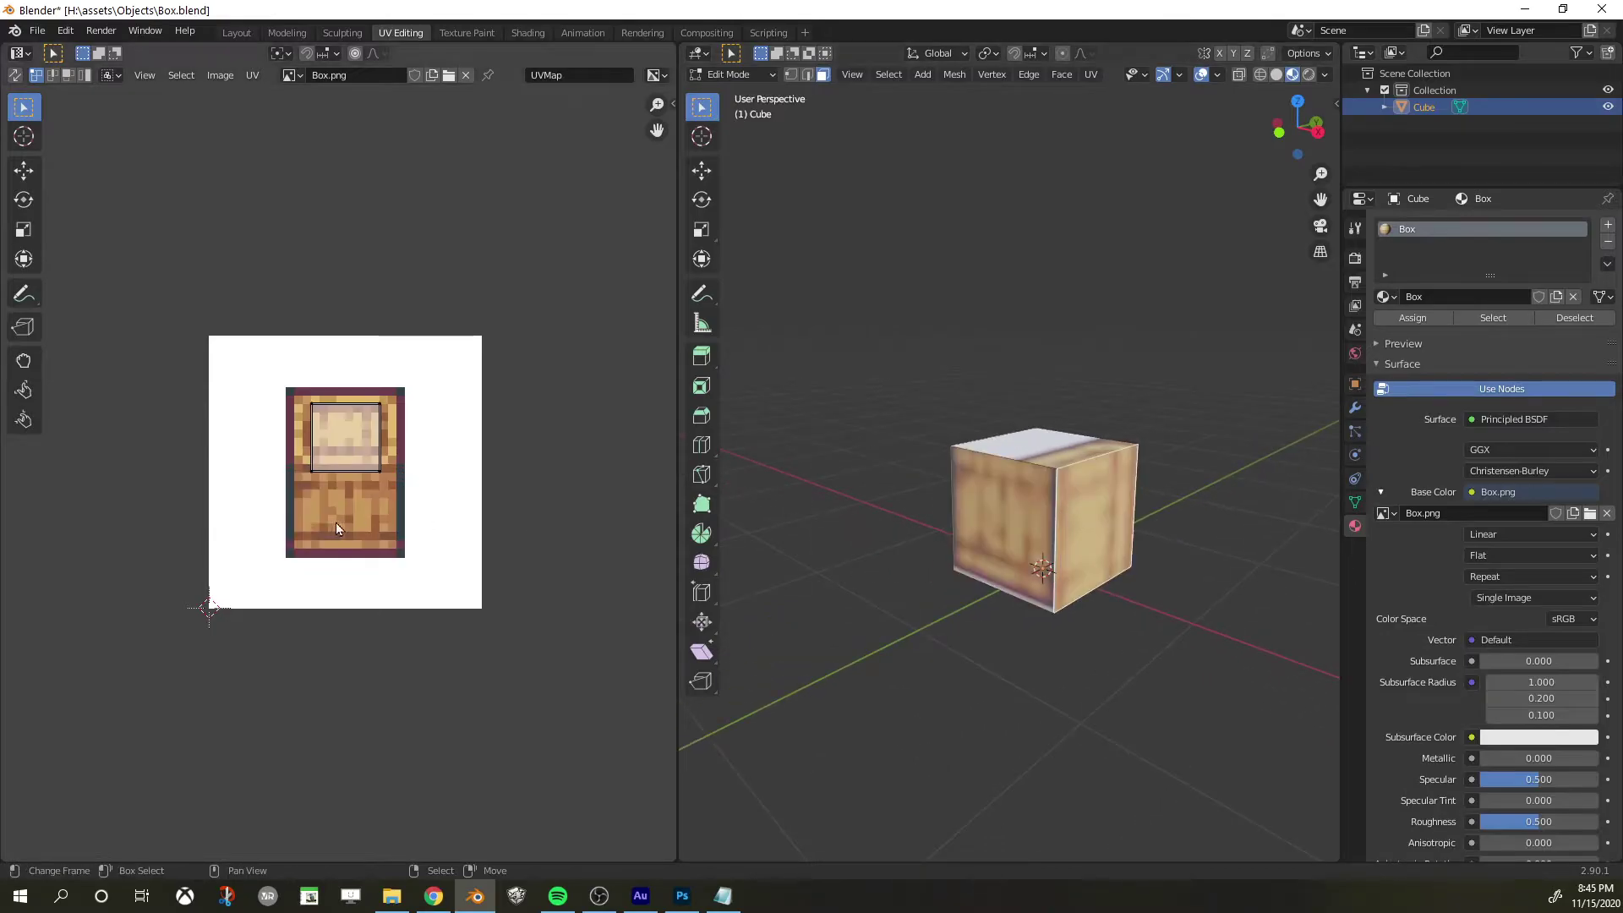
{"action": "key", "text": "g"}
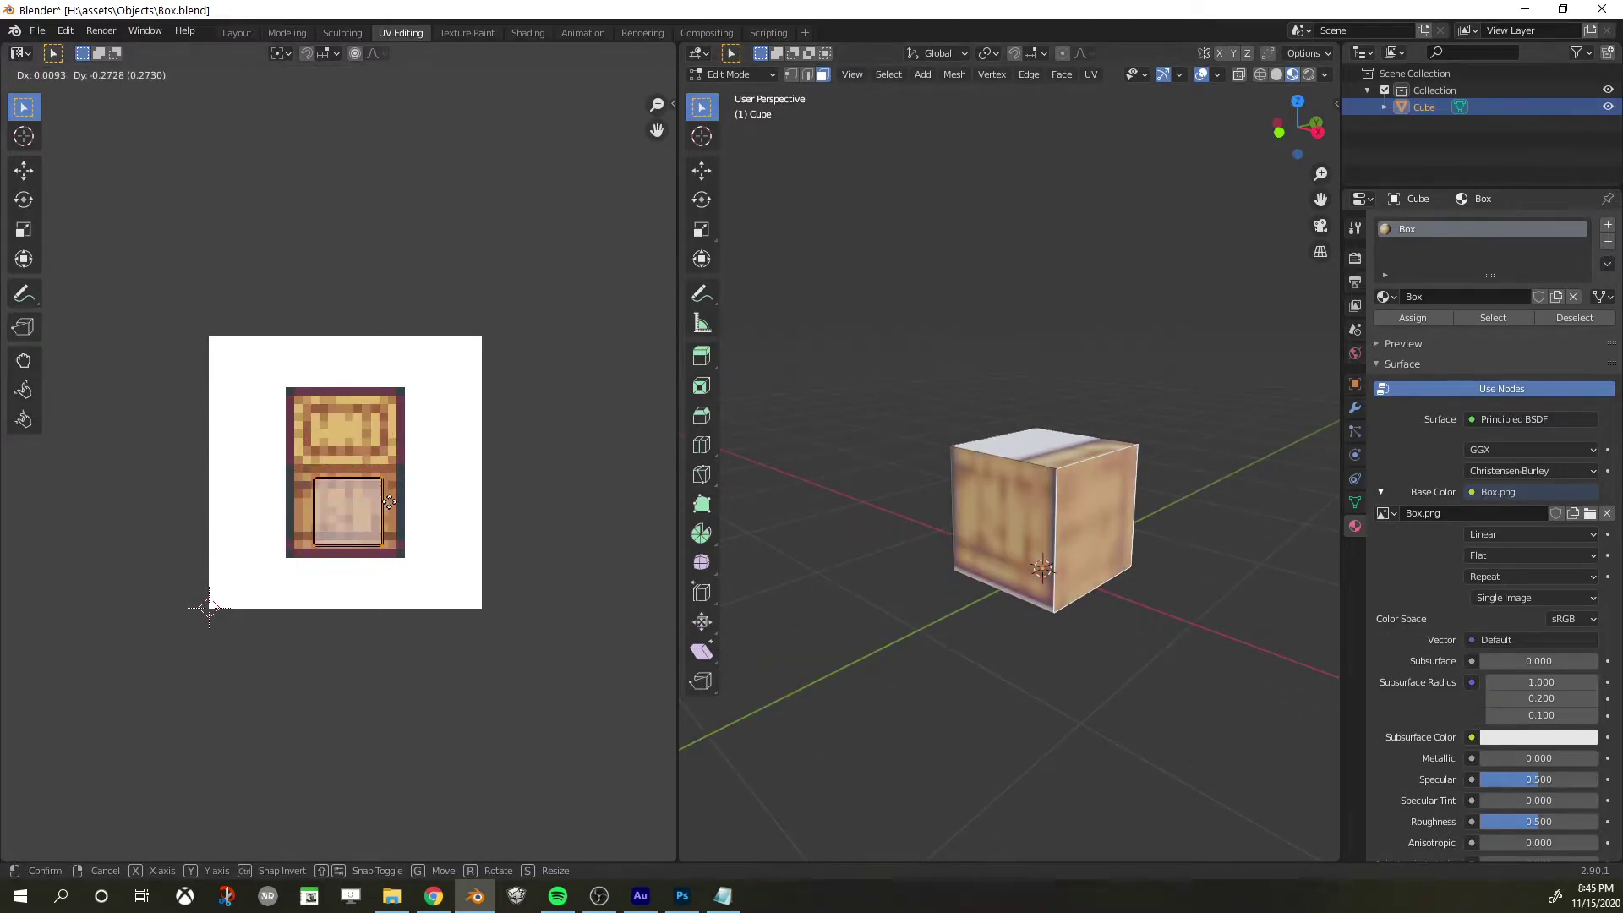
{"action": "left_click", "coordinate": [387, 504]}
{"action": "key", "text": "s"}
{"action": "left_click", "coordinate": [406, 507]}
{"action": "key", "text": "s"}
{"action": "left_click", "coordinate": [401, 507]}
{"action": "key", "text": "g"}
{"action": "left_click", "coordinate": [406, 541]}
{"action": "key", "text": "r"}
Select the back face and move its scaled UV island onto the lower crate panel of the texture
{"action": "middle_click_drag", "start_coordinate": [1061, 524], "coordinate": [913, 507]}
{"action": "left_click", "coordinate": [333, 475]}
{"action": "key", "text": "s"}
{"action": "left_click", "coordinate": [459, 623]}
{"action": "key", "text": "g"}
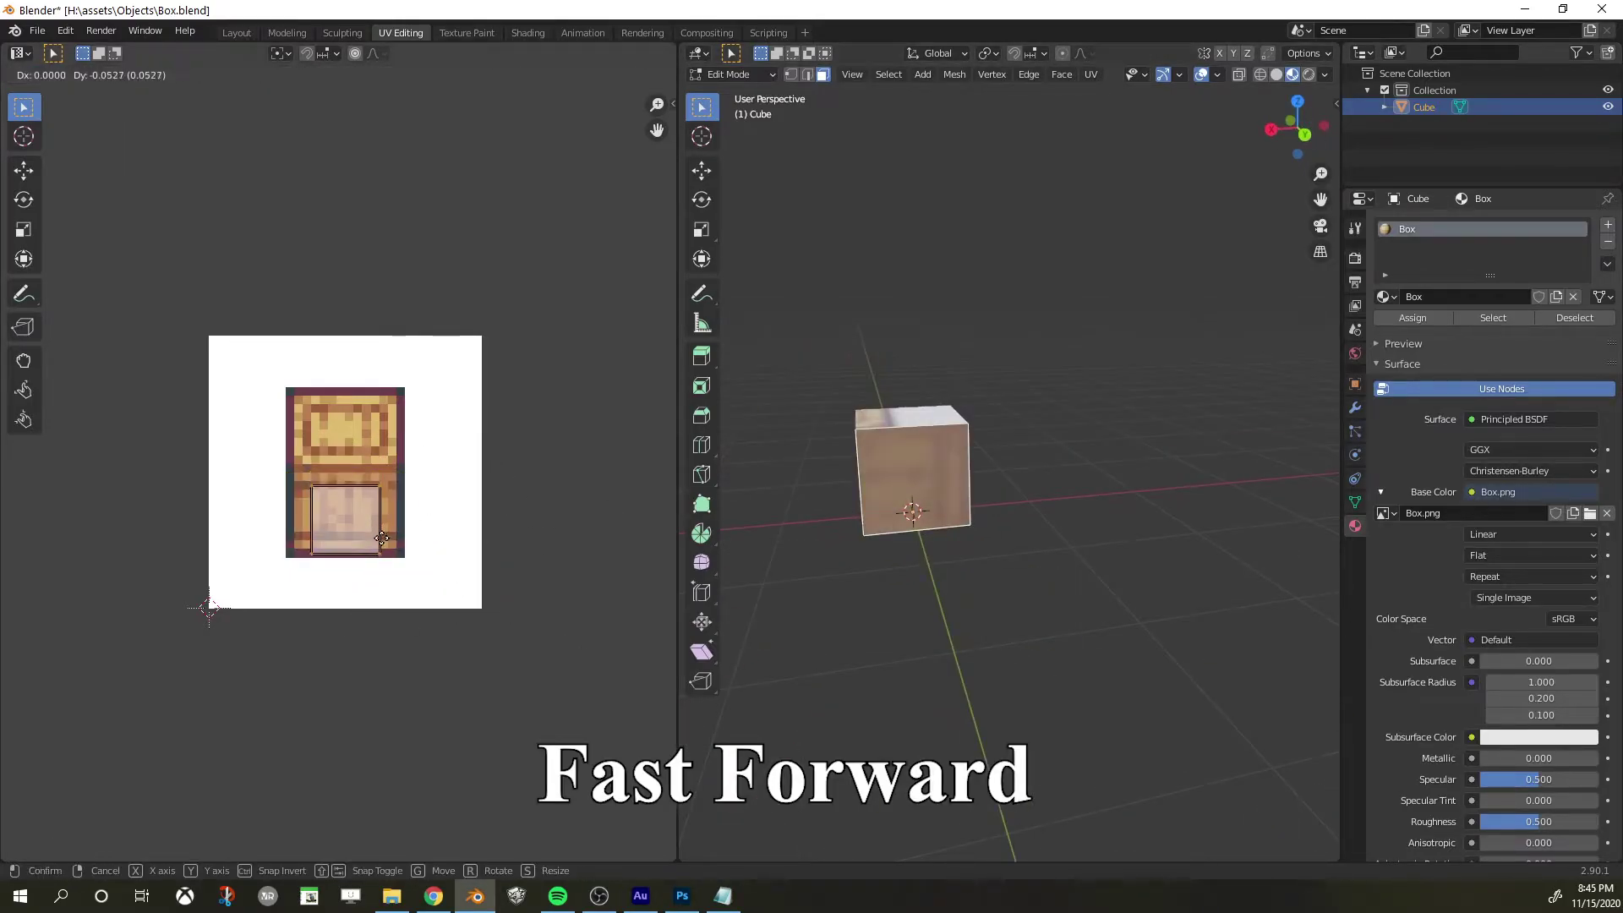
{"action": "left_click", "coordinate": [460, 514]}
Rotate the back face's UV island, then scale and stretch it to cover the full lower crate panel
{"action": "key", "text": "r"}
{"action": "left_click", "coordinate": [351, 594]}
{"action": "key", "text": "s"}
{"action": "left_click", "coordinate": [609, 585]}
{"action": "key", "text": "s"}
{"action": "key", "text": "y"}
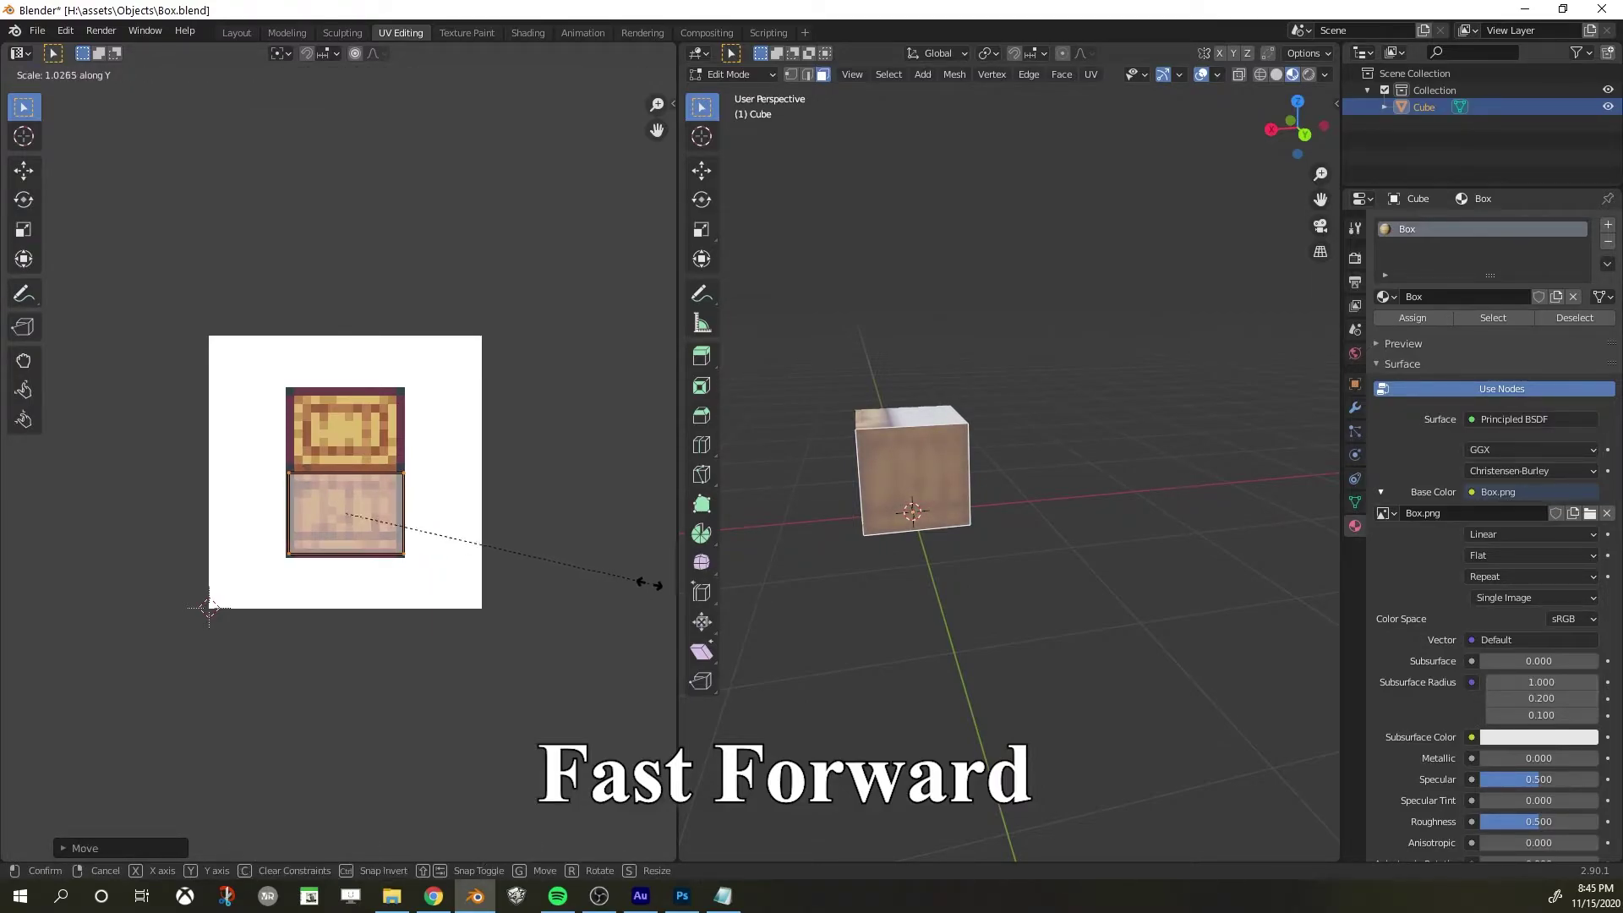
{"action": "left_click", "coordinate": [647, 585]}
Move the left side face's UV island onto the lower crate panel and scale it to the panel's height
{"action": "middle_click_drag", "start_coordinate": [1057, 524], "coordinate": [1141, 507]}
{"action": "key", "text": "g"}
{"action": "left_click", "coordinate": [394, 452]}
{"action": "key", "text": "s"}
{"action": "key", "text": "Escape"}
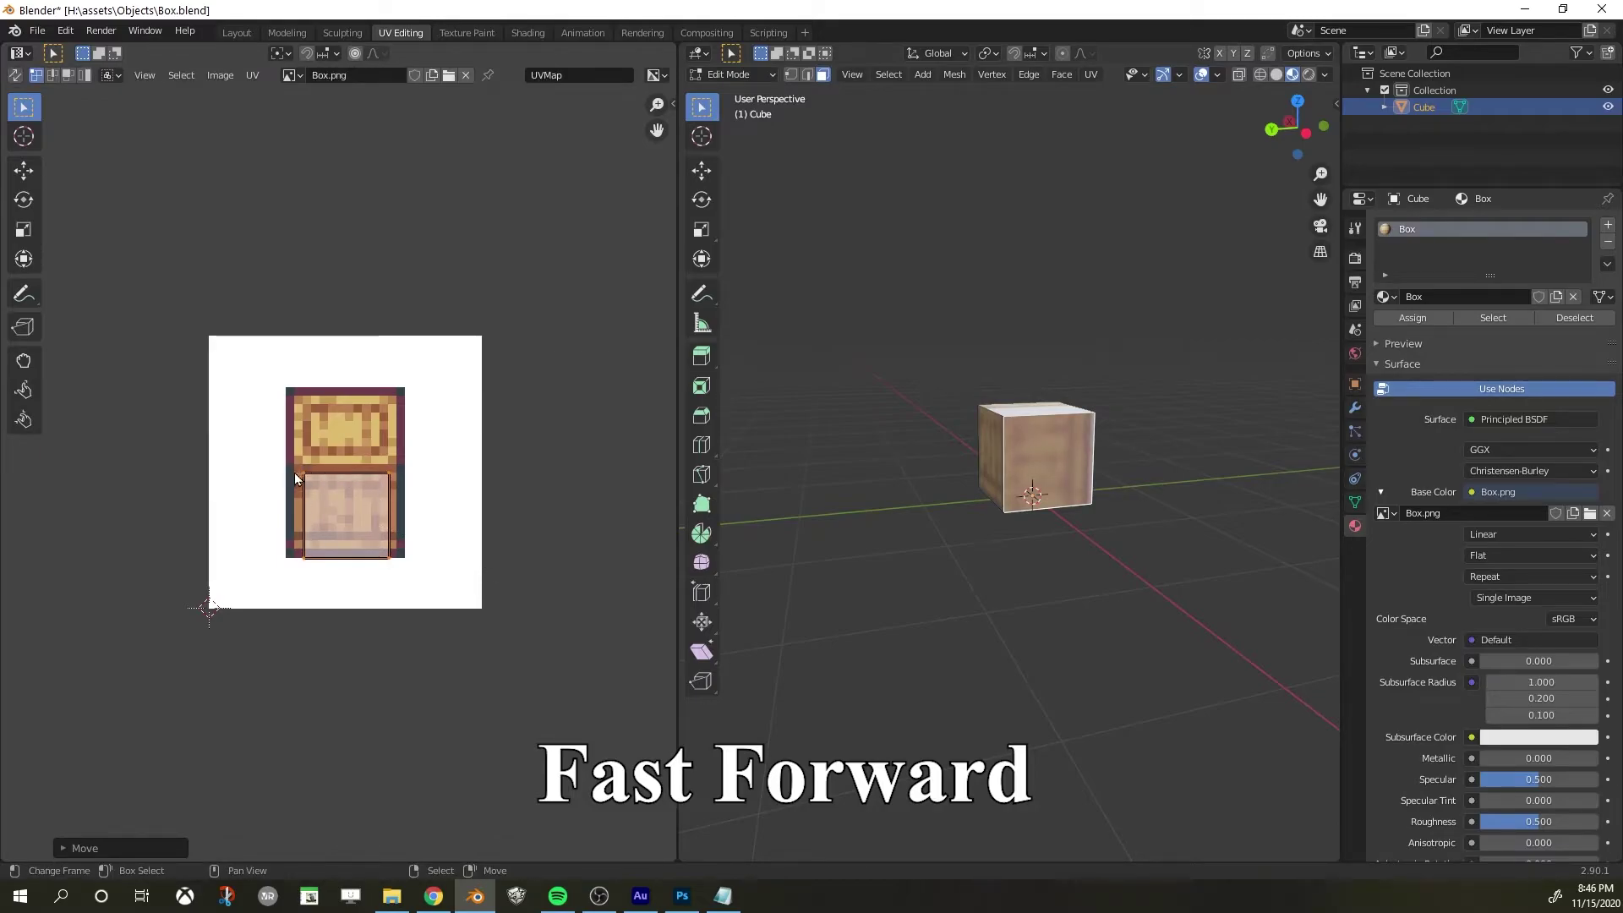
{"action": "key", "text": "s"}
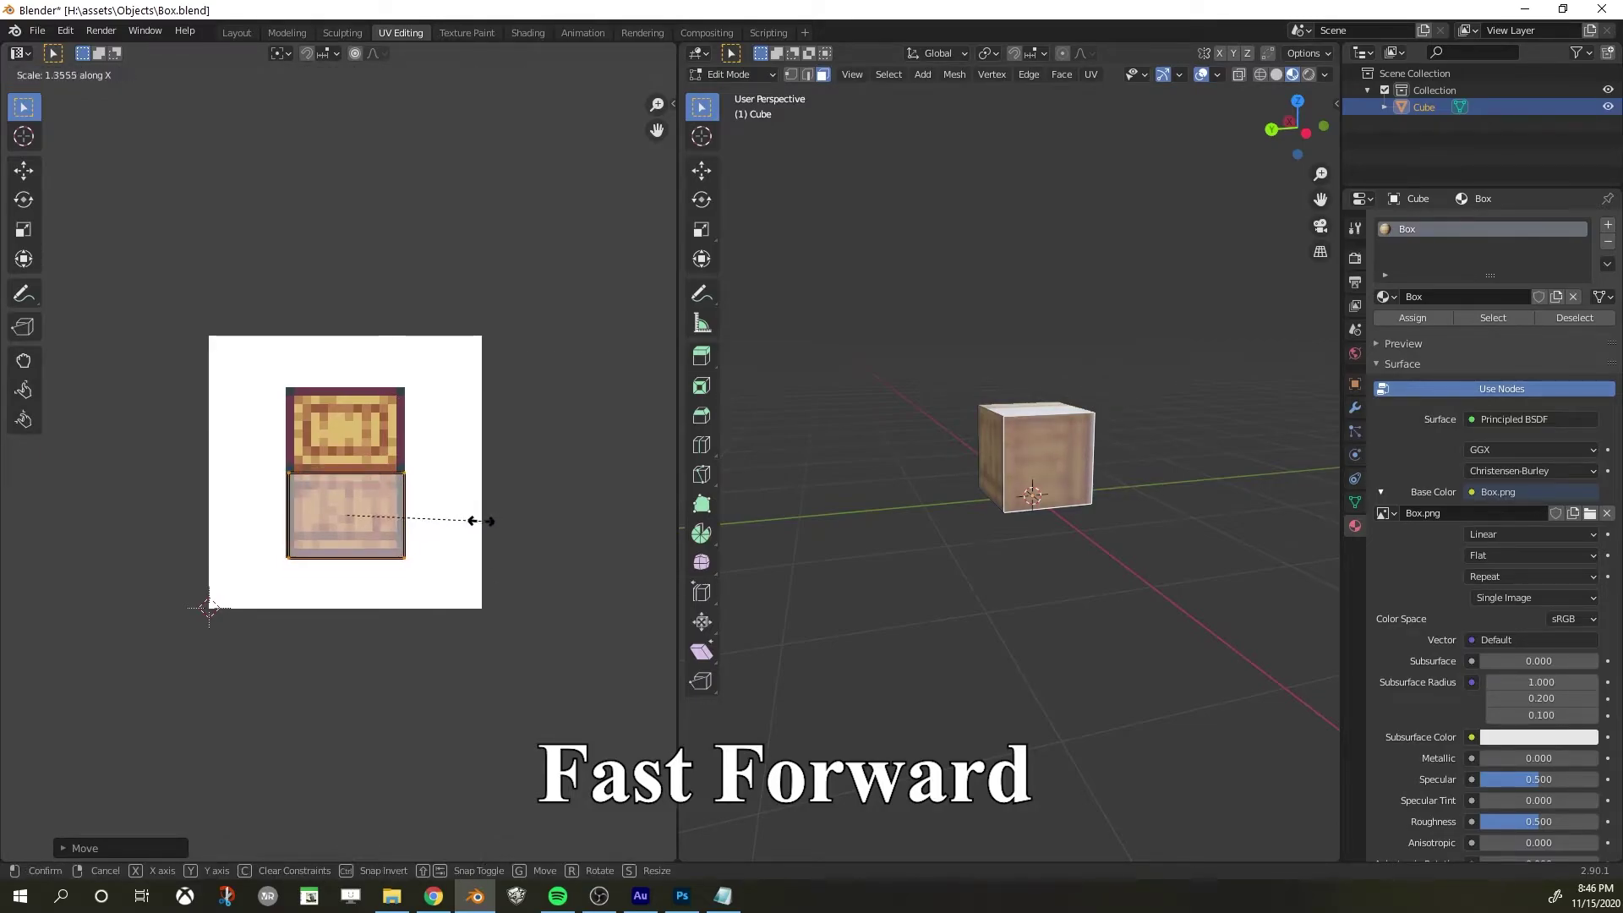
{"action": "key", "text": "Escape"}
Rotate the left side face's UV island by -90° and stretch it along X to cover the full lower crate panel
{"action": "key", "text": "r"}
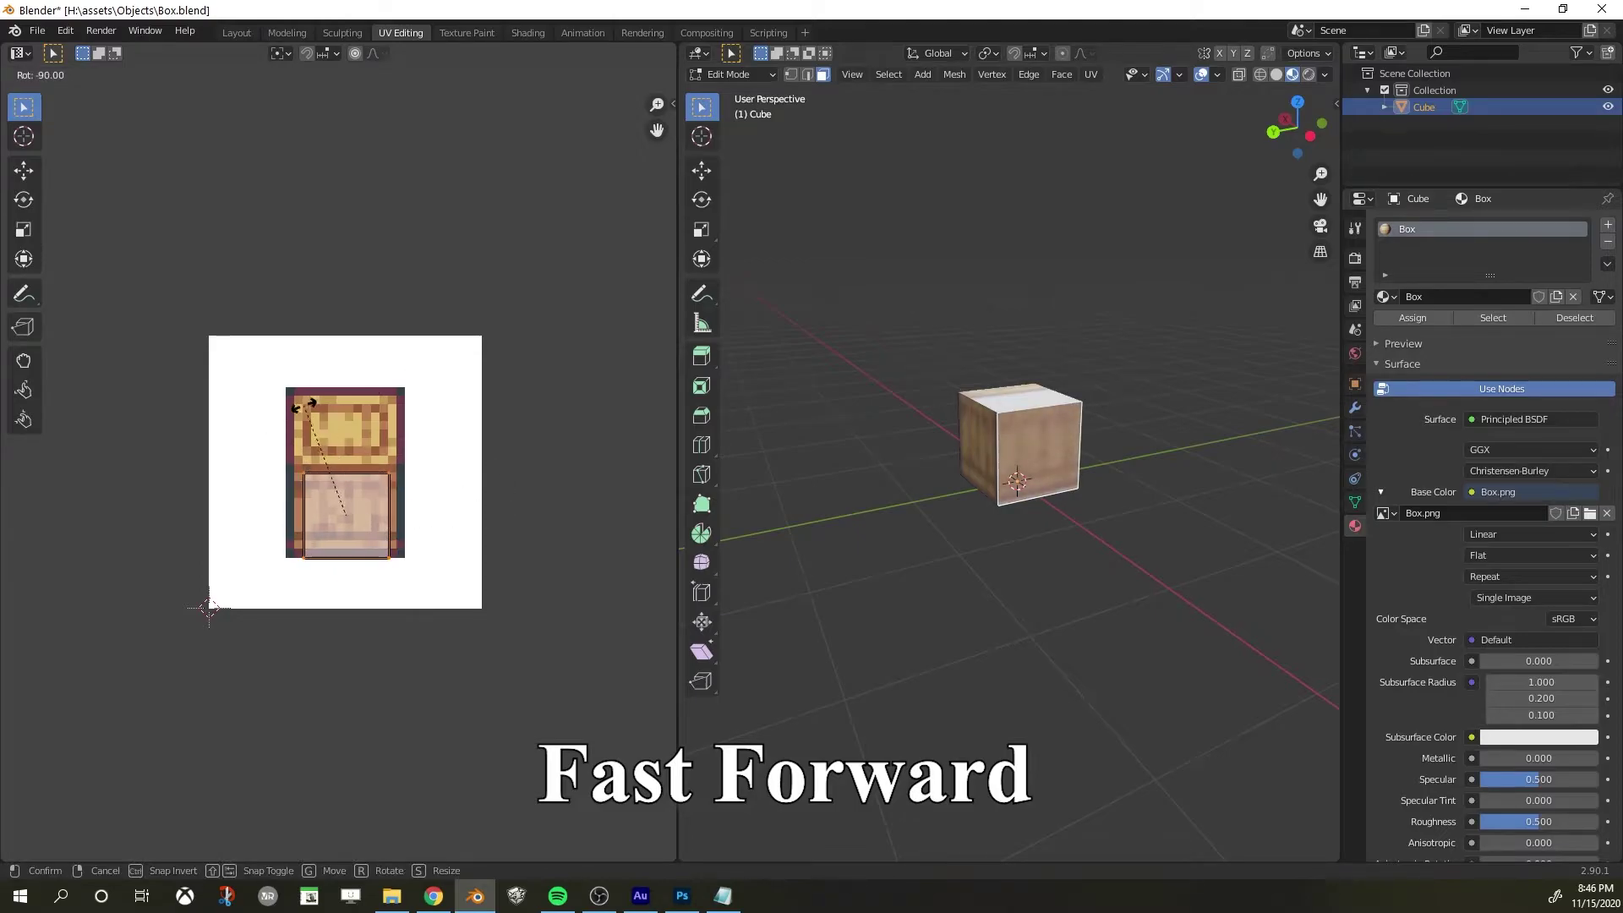
{"action": "key", "text": "Escape"}
{"action": "key", "text": "s"}
{"action": "key", "text": "x"}
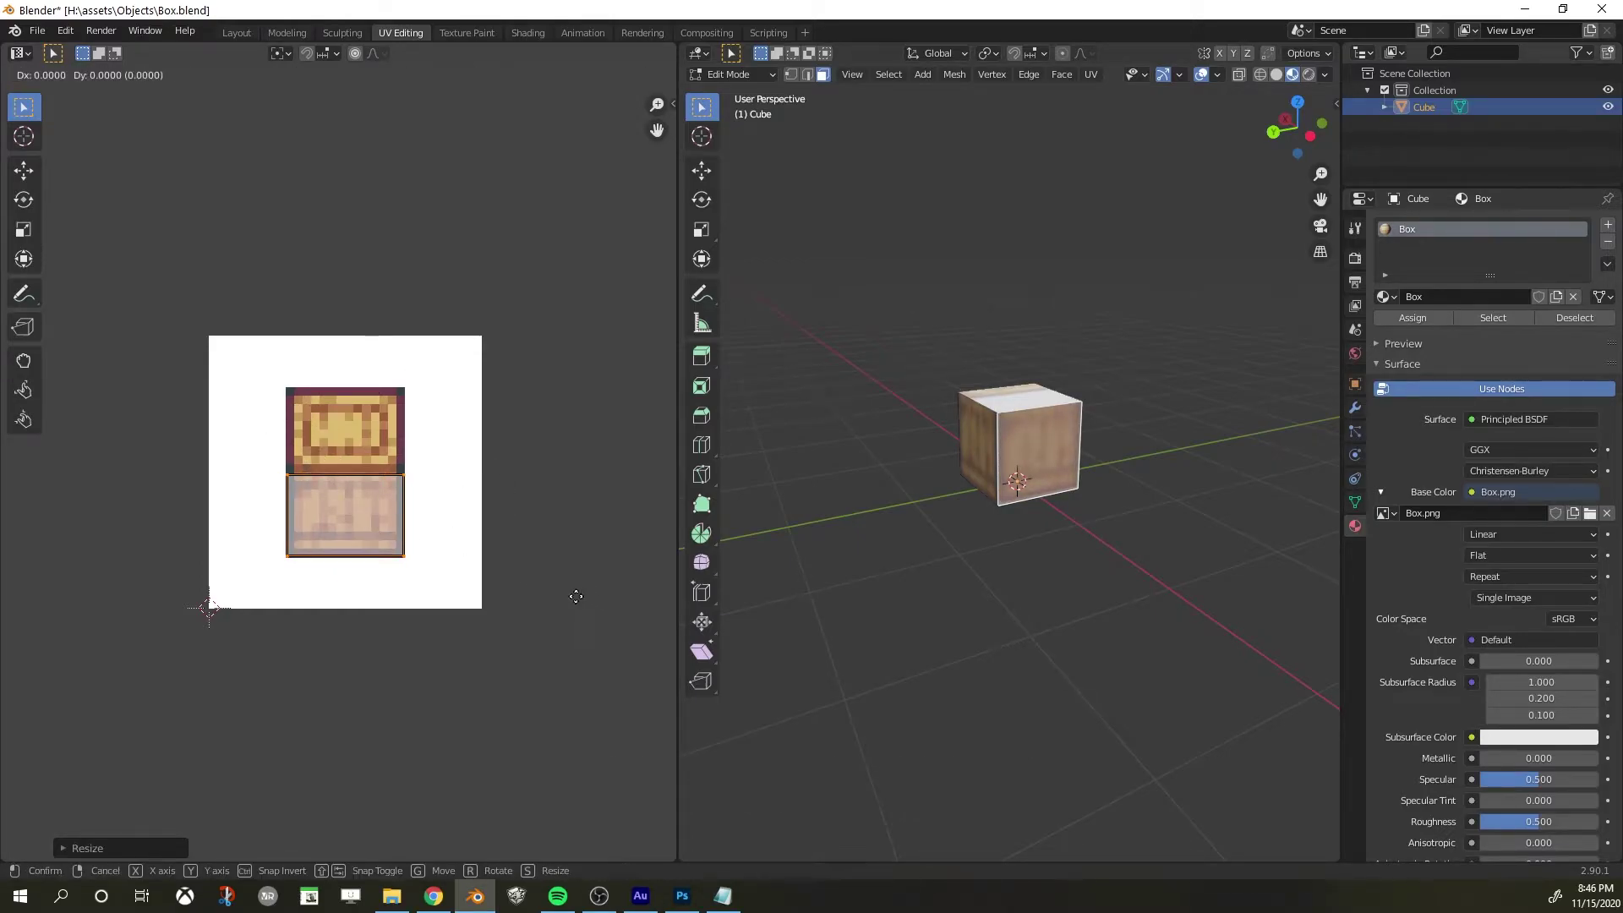
{"action": "key", "text": "Escape"}
Move the top face's UV island onto the upper crate panel and scale it uniformly to about the panel's height
{"action": "middle_click_drag", "start_coordinate": [997, 487], "coordinate": [1156, 540]}
{"action": "left_click", "coordinate": [912, 421]}
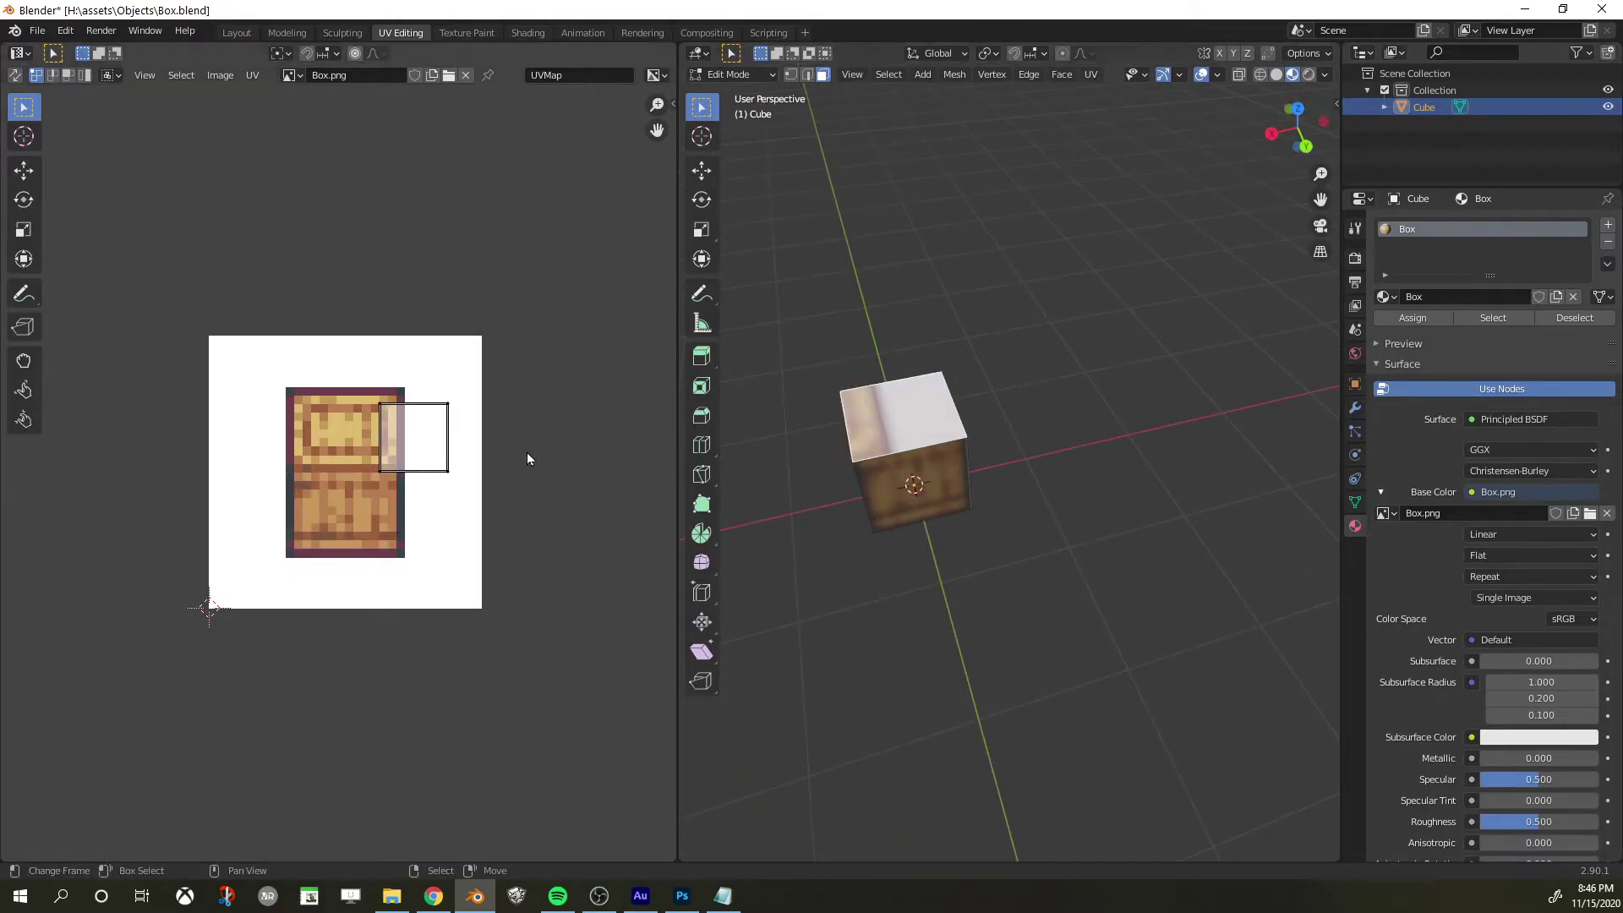
{"action": "left_click", "coordinate": [412, 469]}
{"action": "key", "text": "g"}
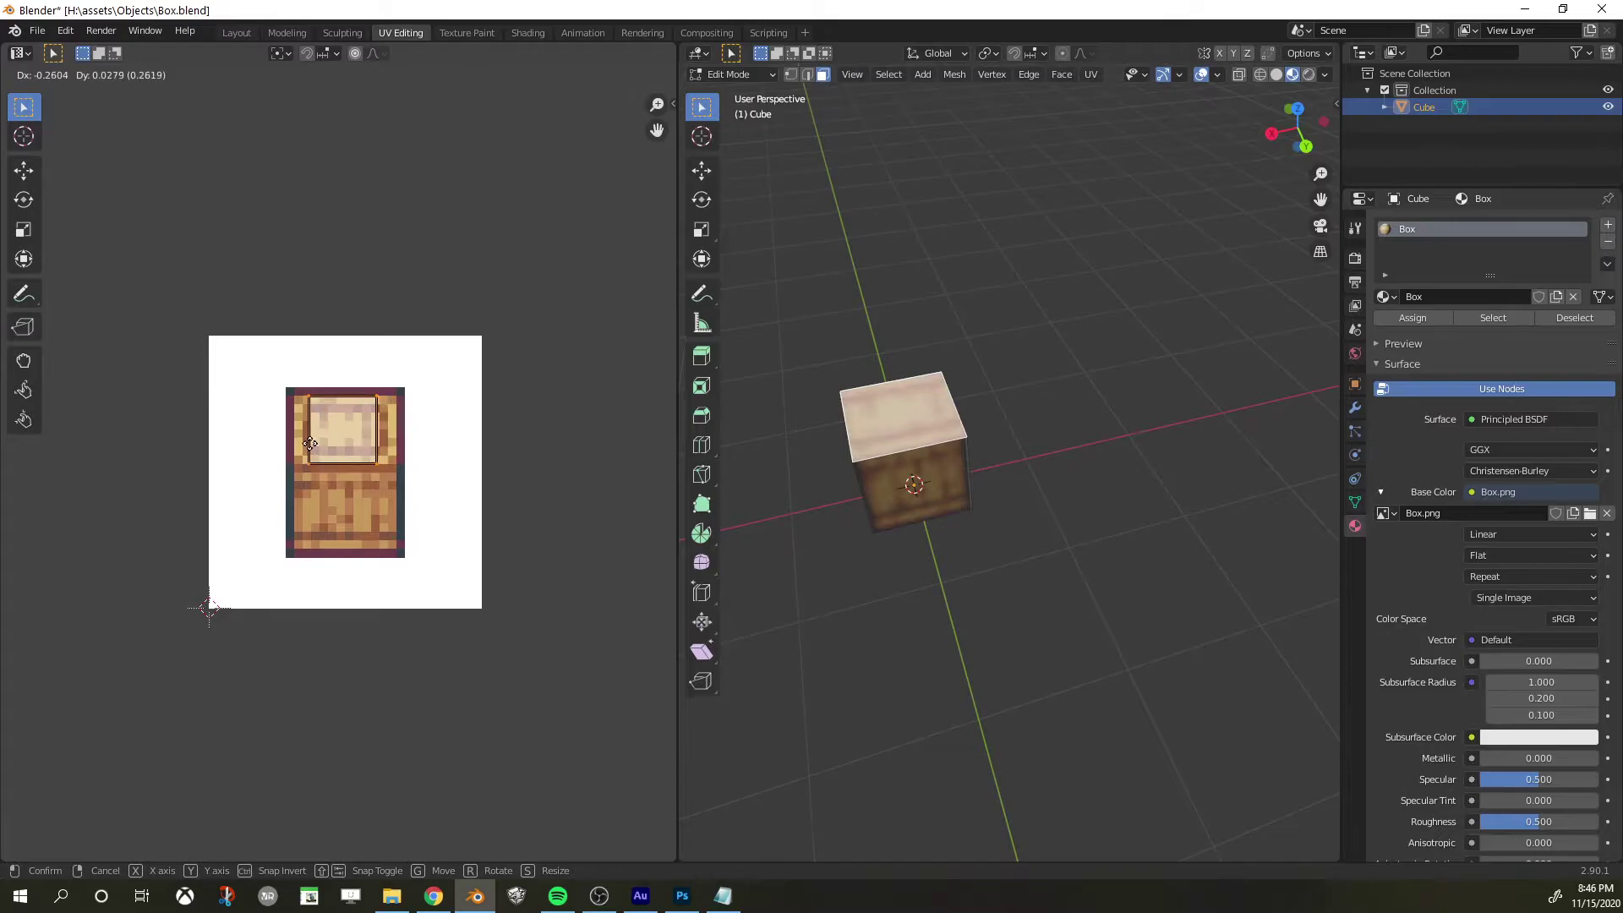
{"action": "left_click", "coordinate": [361, 465]}
{"action": "key", "text": "s"}
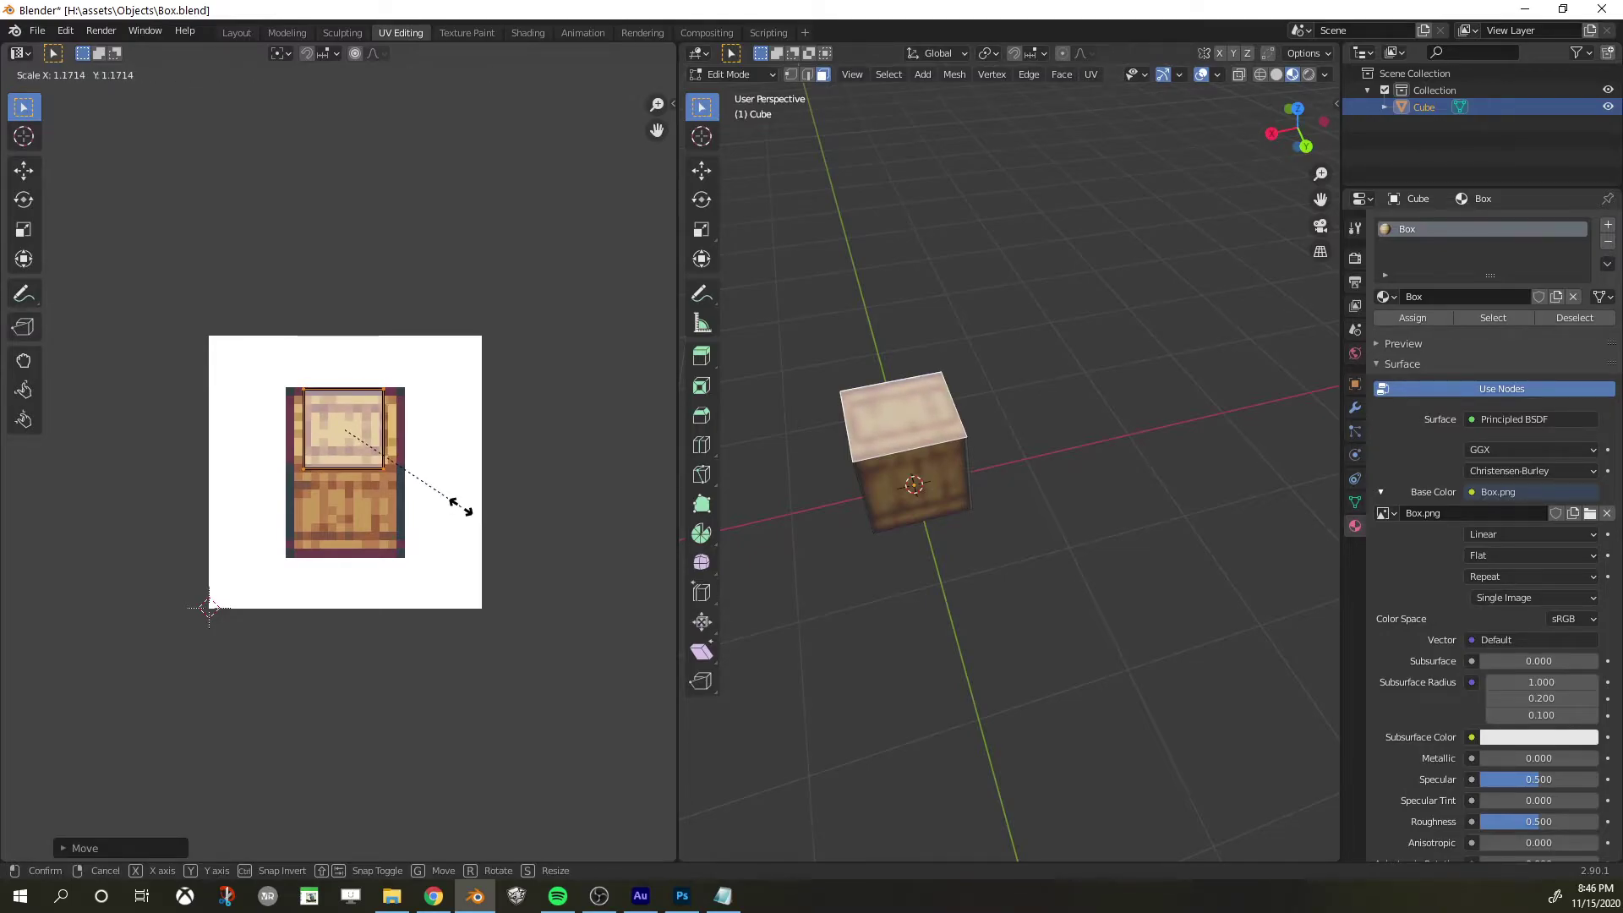
{"action": "left_click", "coordinate": [463, 515]}
Stretch the top face's UV island along X and fine-tune its position and size to cover the full upper crate panel
{"action": "key", "text": "s"}
{"action": "key", "text": "x"}
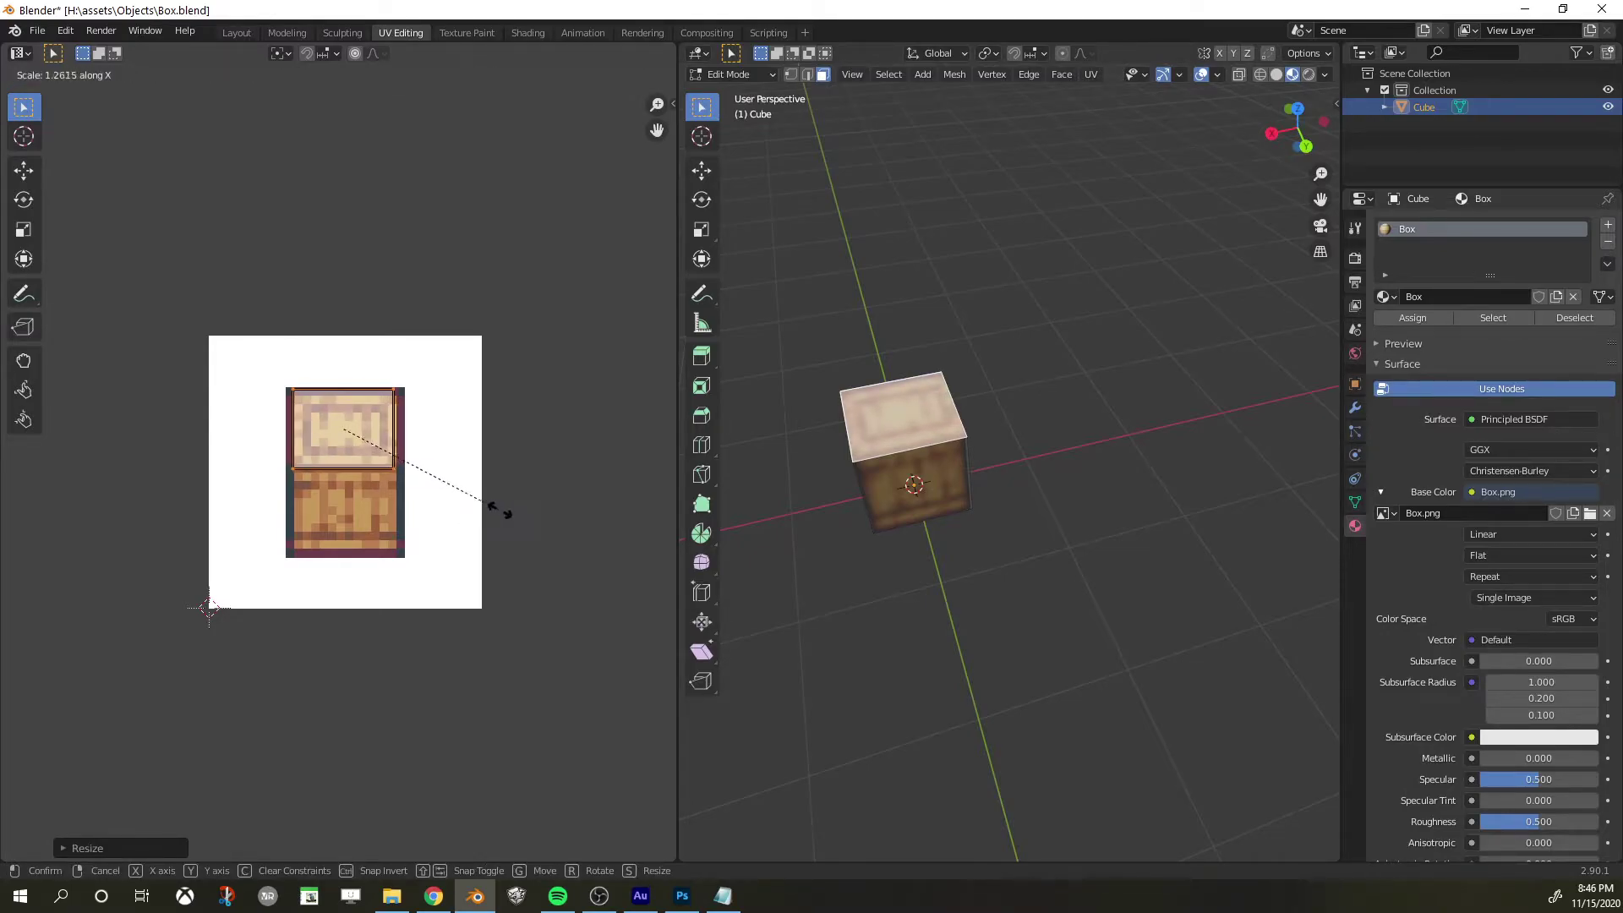
{"action": "left_click", "coordinate": [527, 525]}
{"action": "key", "text": "g"}
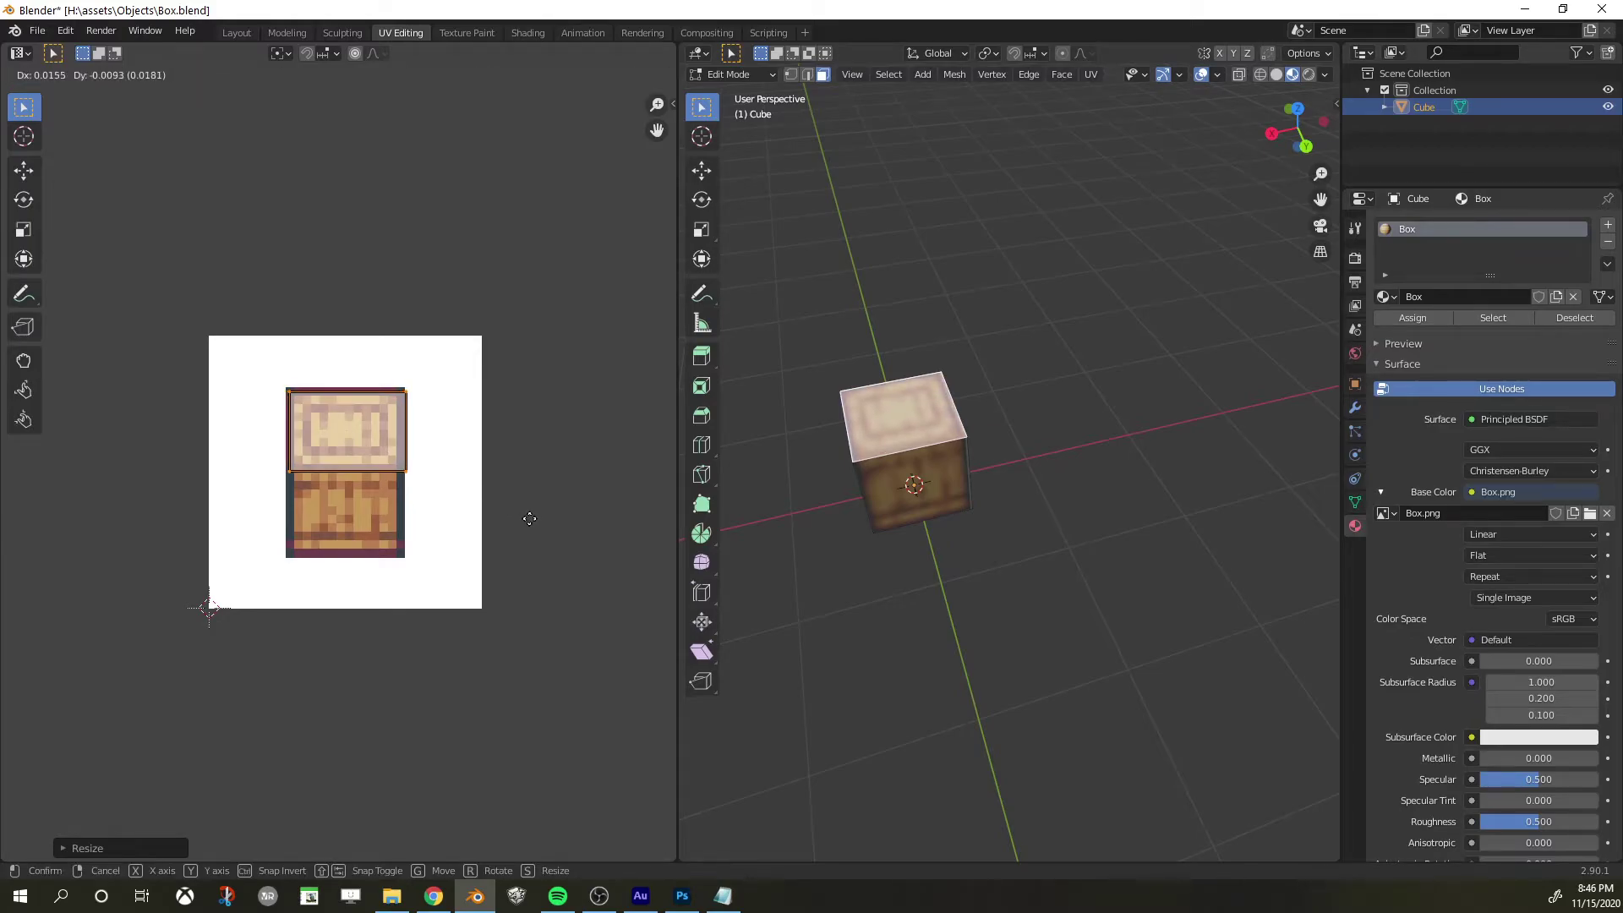
{"action": "key", "text": "s"}
{"action": "key", "text": "g"}
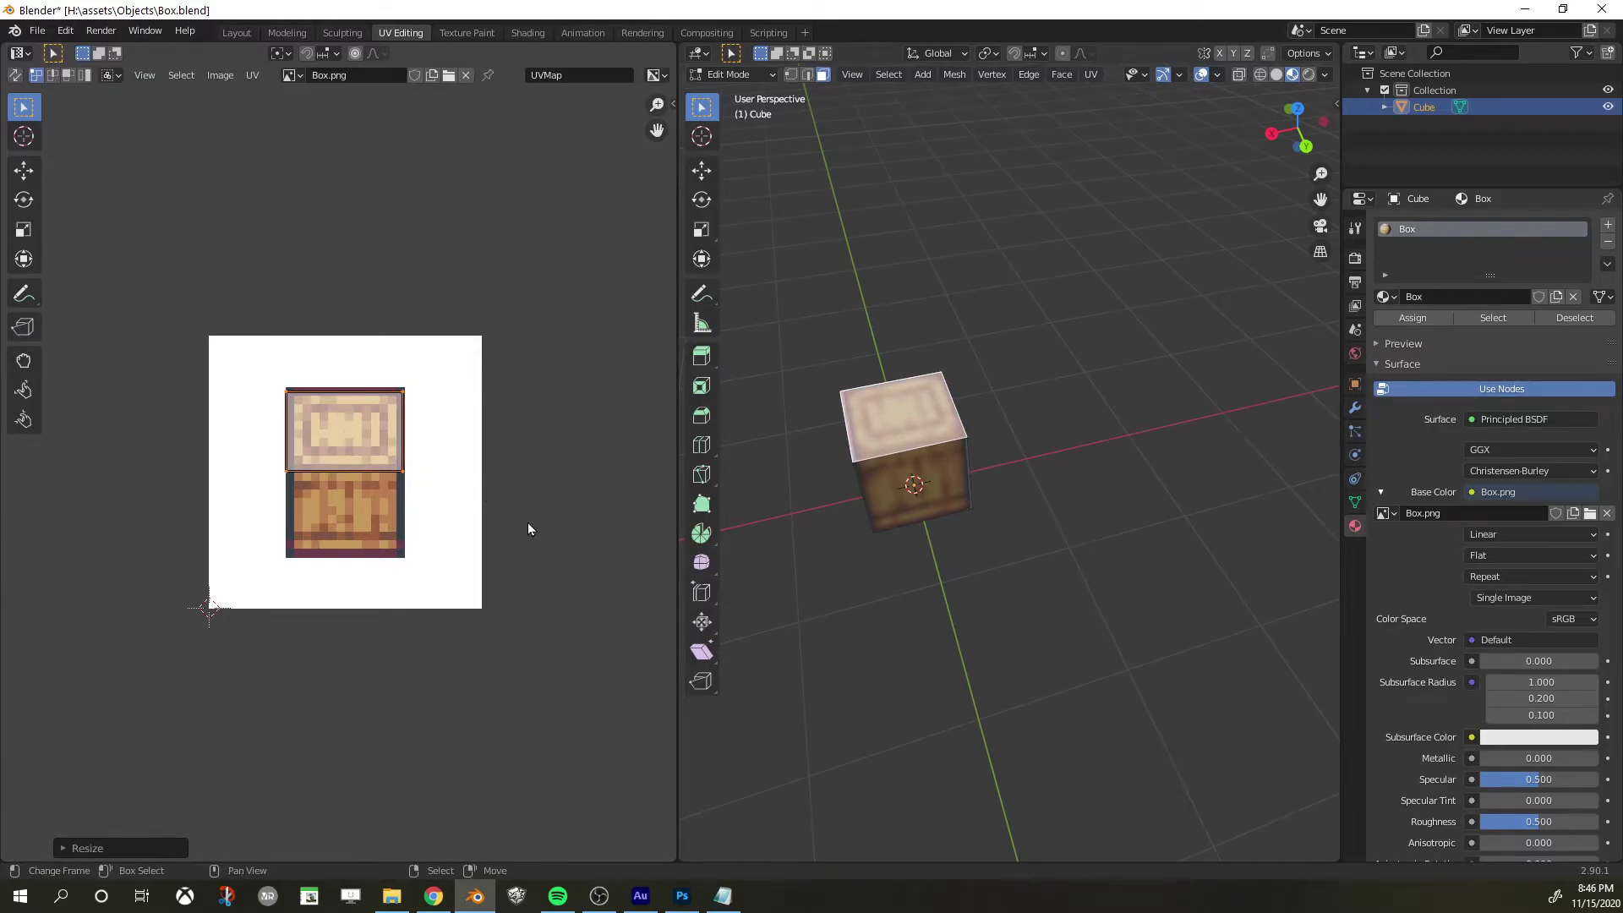
{"action": "key", "text": "s"}
{"action": "left_click", "coordinate": [528, 520]}
{"action": "key", "text": "Tab"}
Delete the box's bottom face
{"action": "middle_click_drag", "start_coordinate": [1014, 518], "coordinate": [1032, 485]}
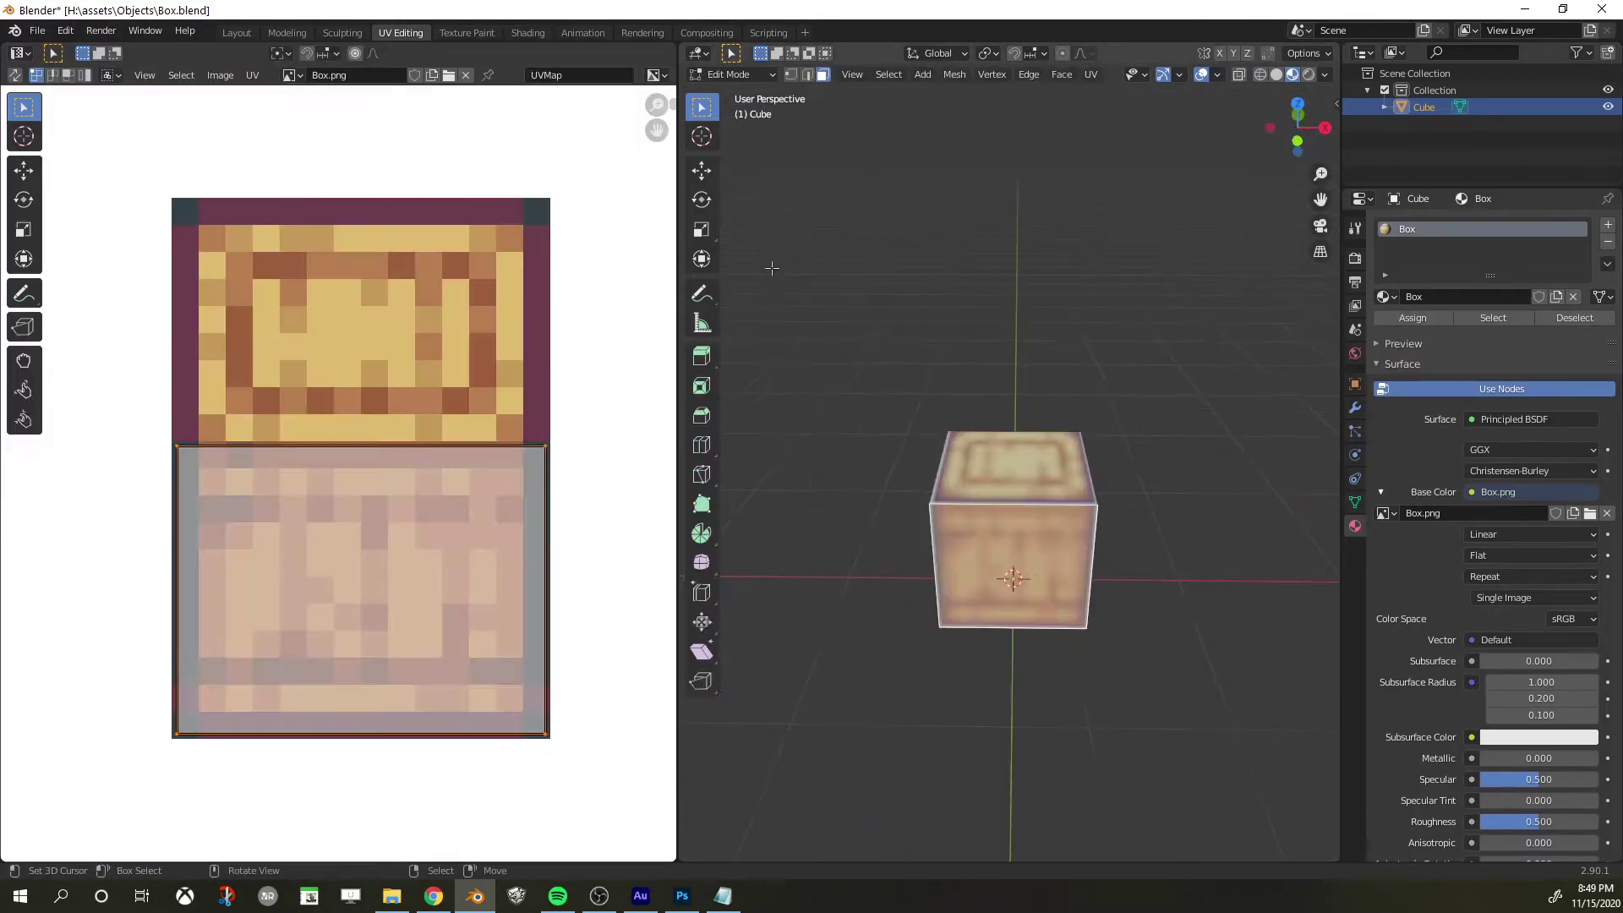
{"action": "left_click", "coordinate": [1167, 378]}
{"action": "middle_click_drag", "start_coordinate": [1040, 476], "coordinate": [1045, 538]}
{"action": "left_click", "coordinate": [1037, 569]}
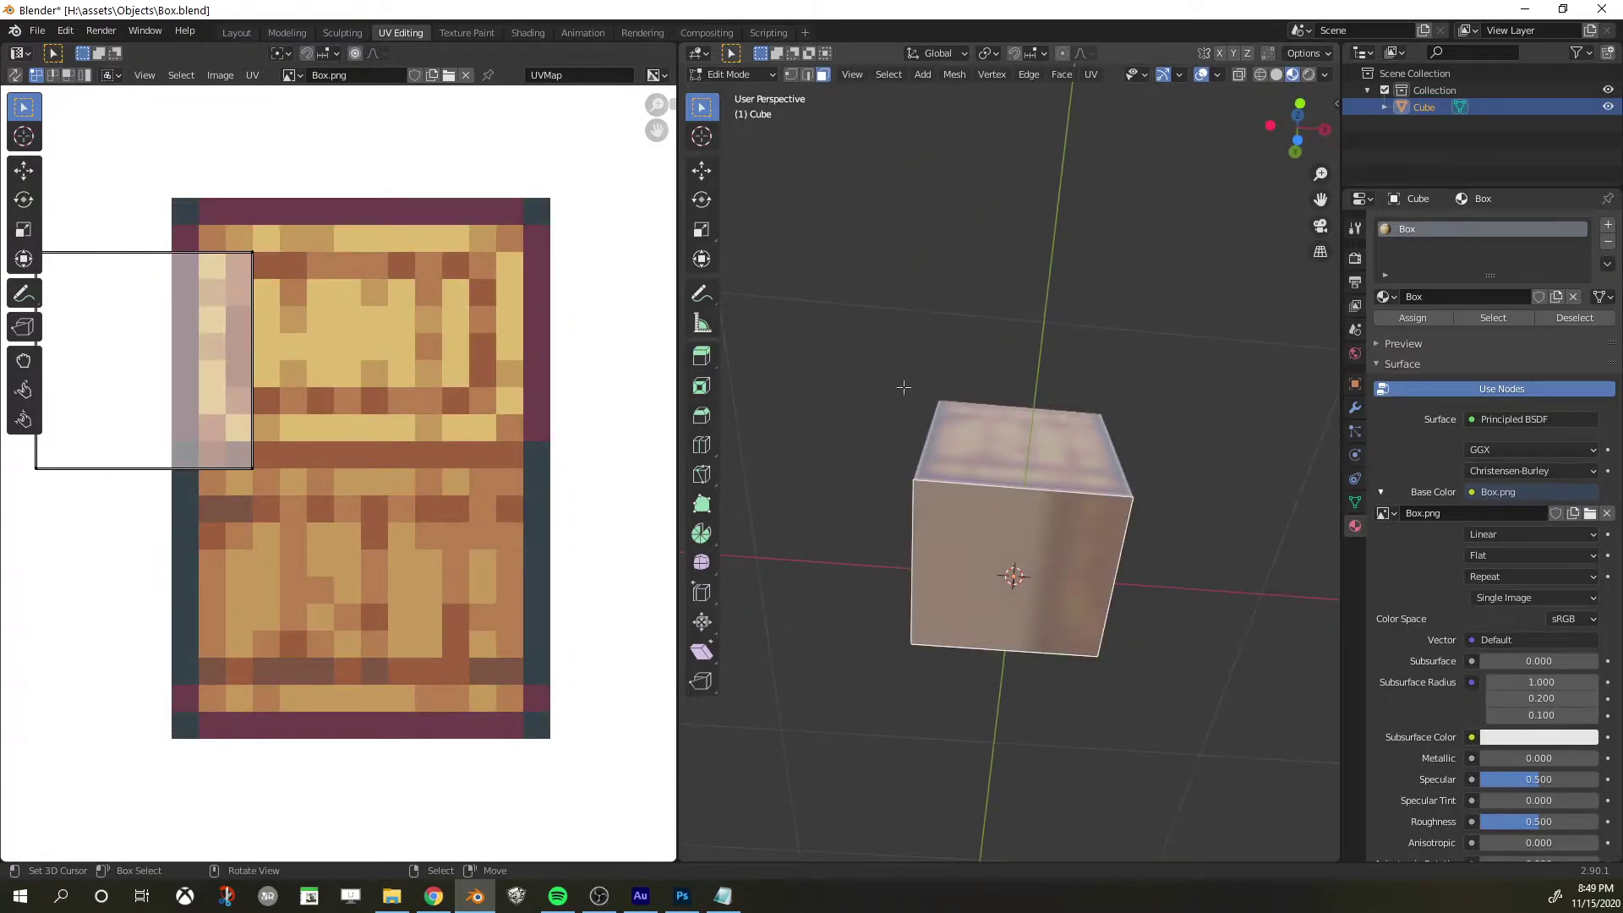
{"action": "key", "text": "x"}
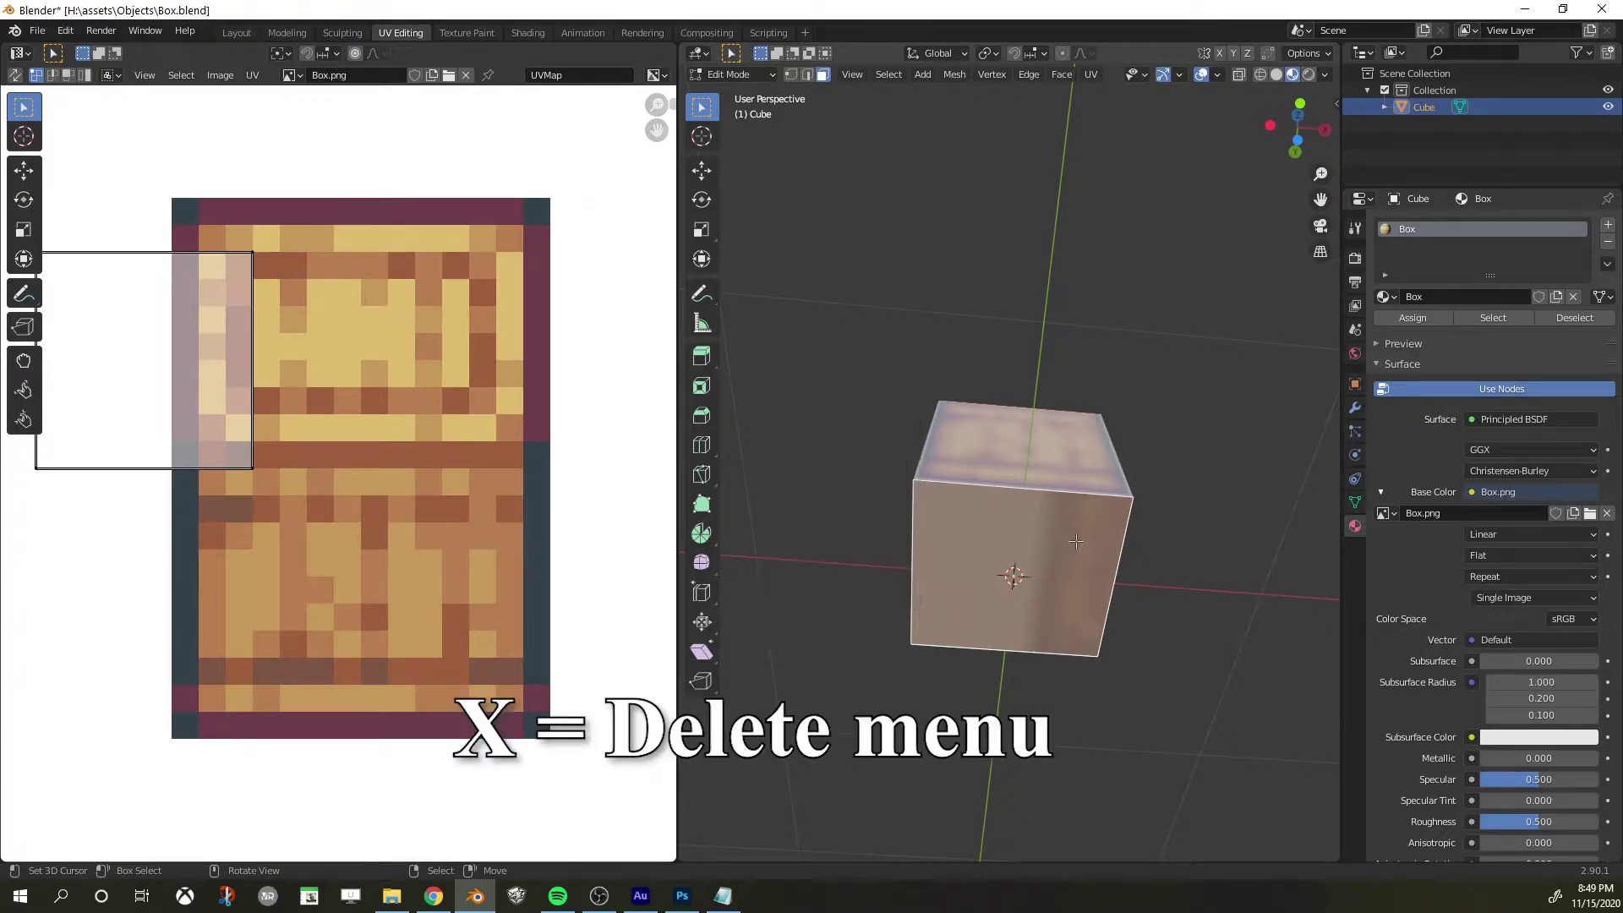
{"action": "key", "text": "x"}
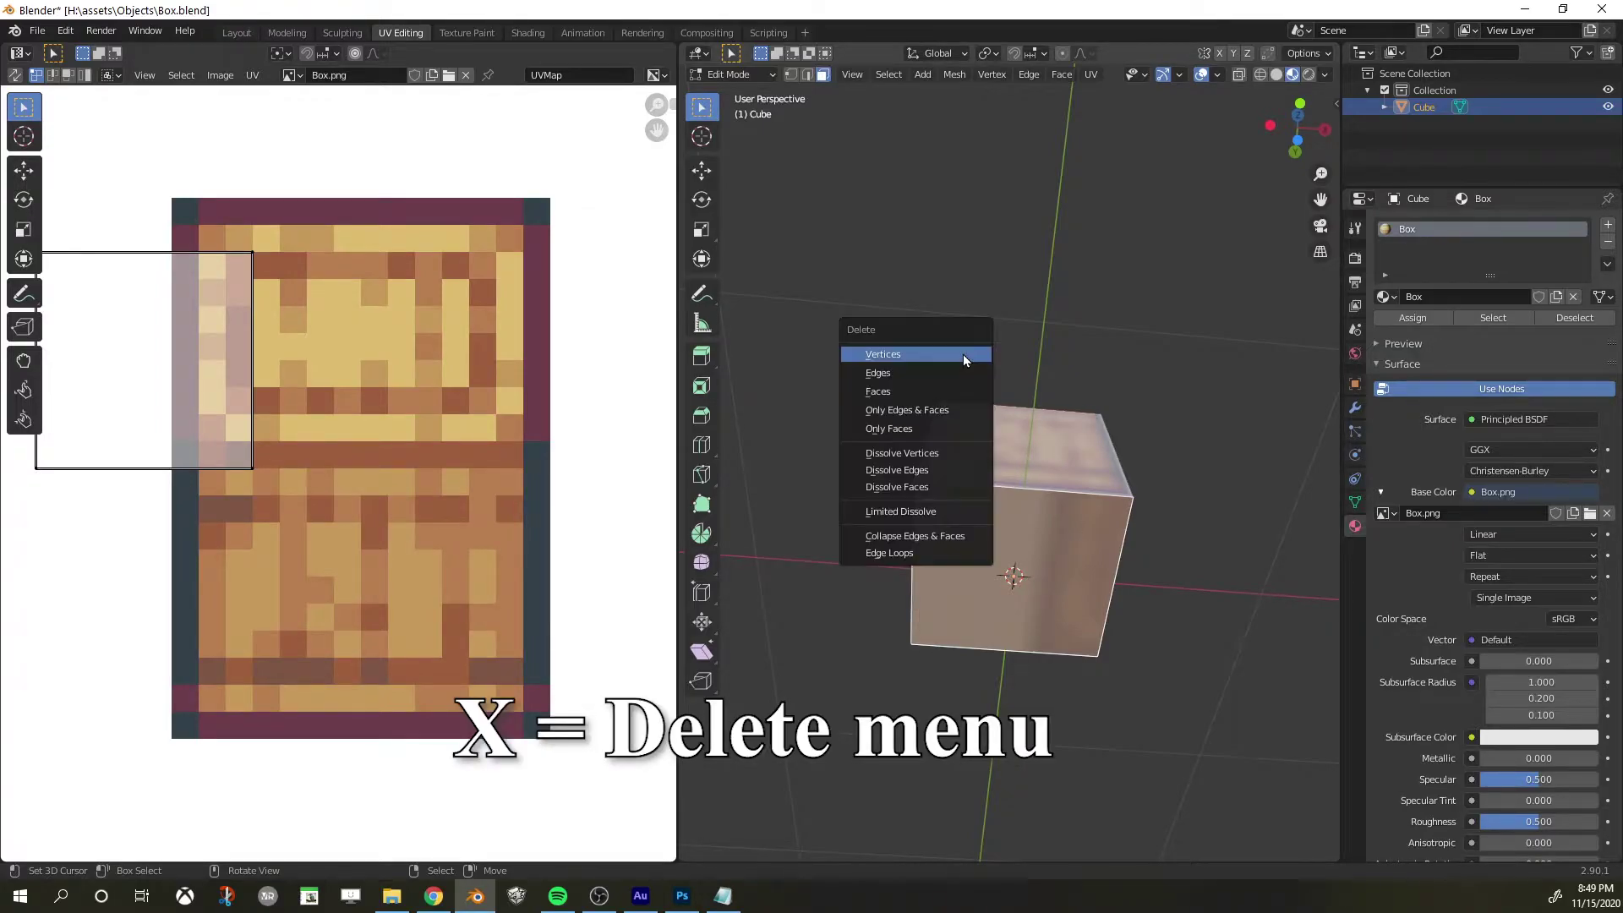
{"action": "left_click", "coordinate": [917, 391]}
{"action": "middle_click_drag", "start_coordinate": [1188, 364], "coordinate": [928, 482]}
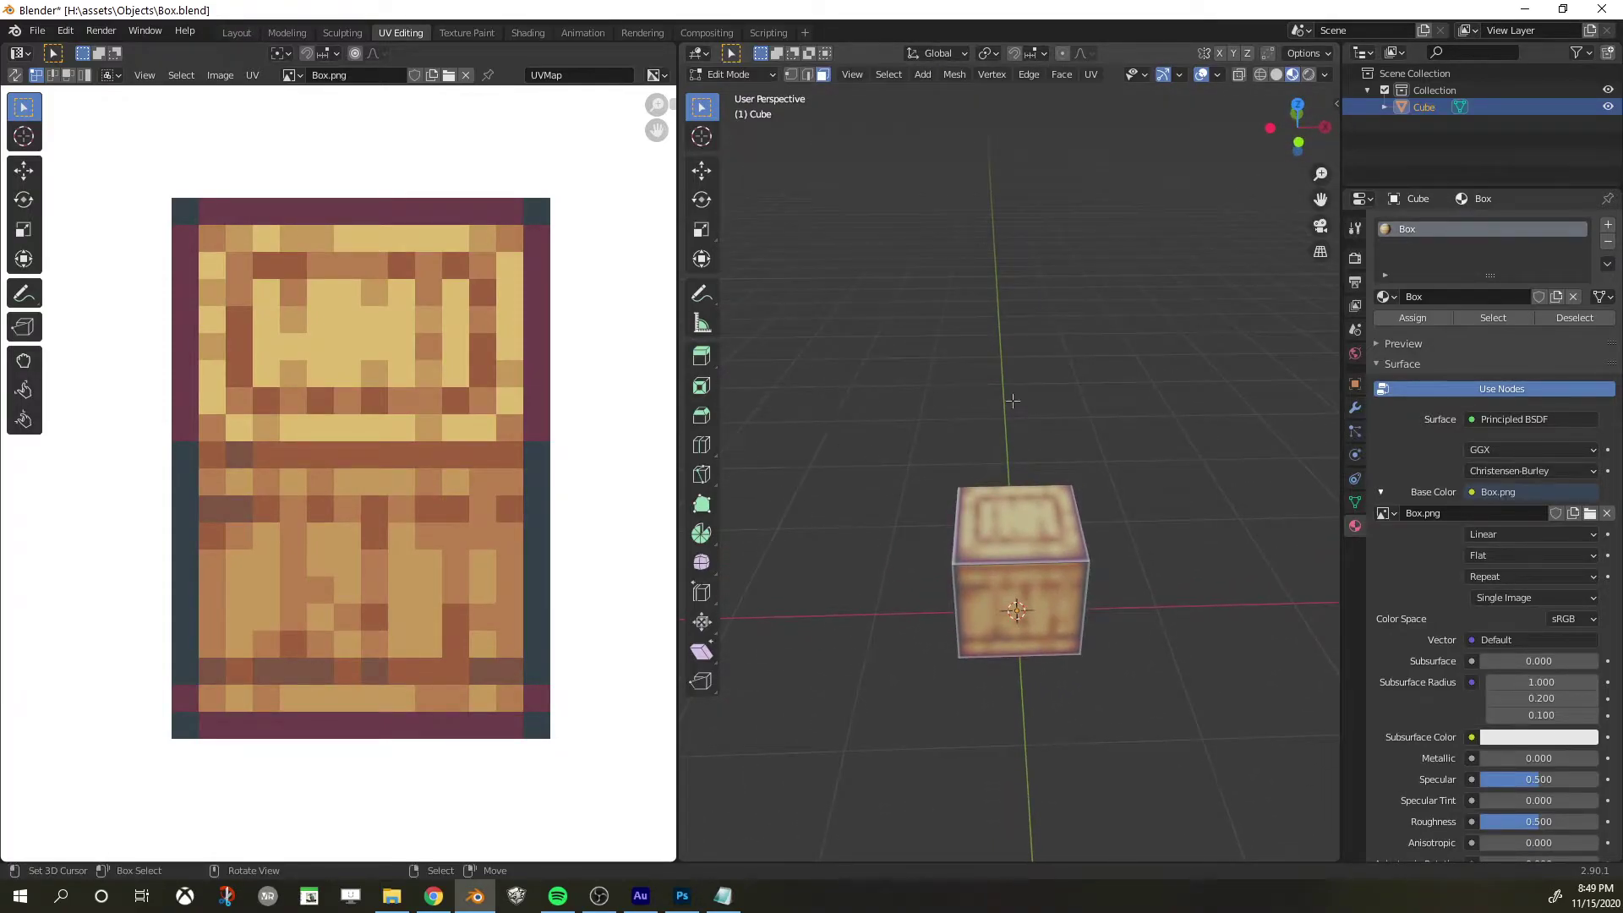
Export the box in FBX format as Box.fbx to H:\assets\Objects
{"action": "left_click", "coordinate": [32, 31]}
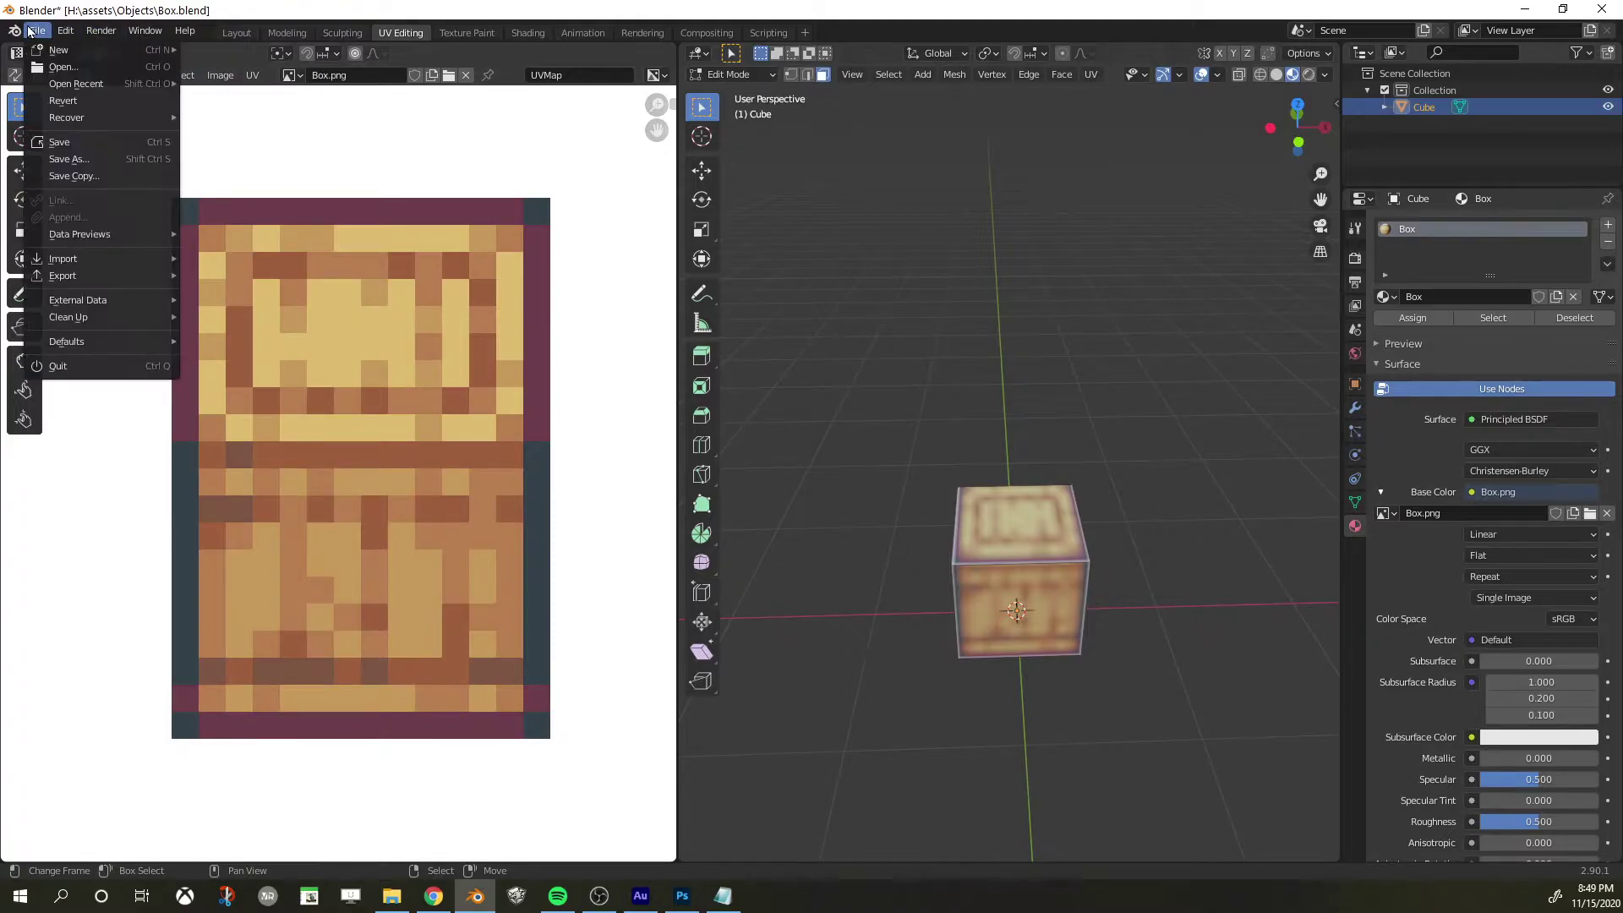
{"action": "mouse_move", "coordinate": [78, 279]}
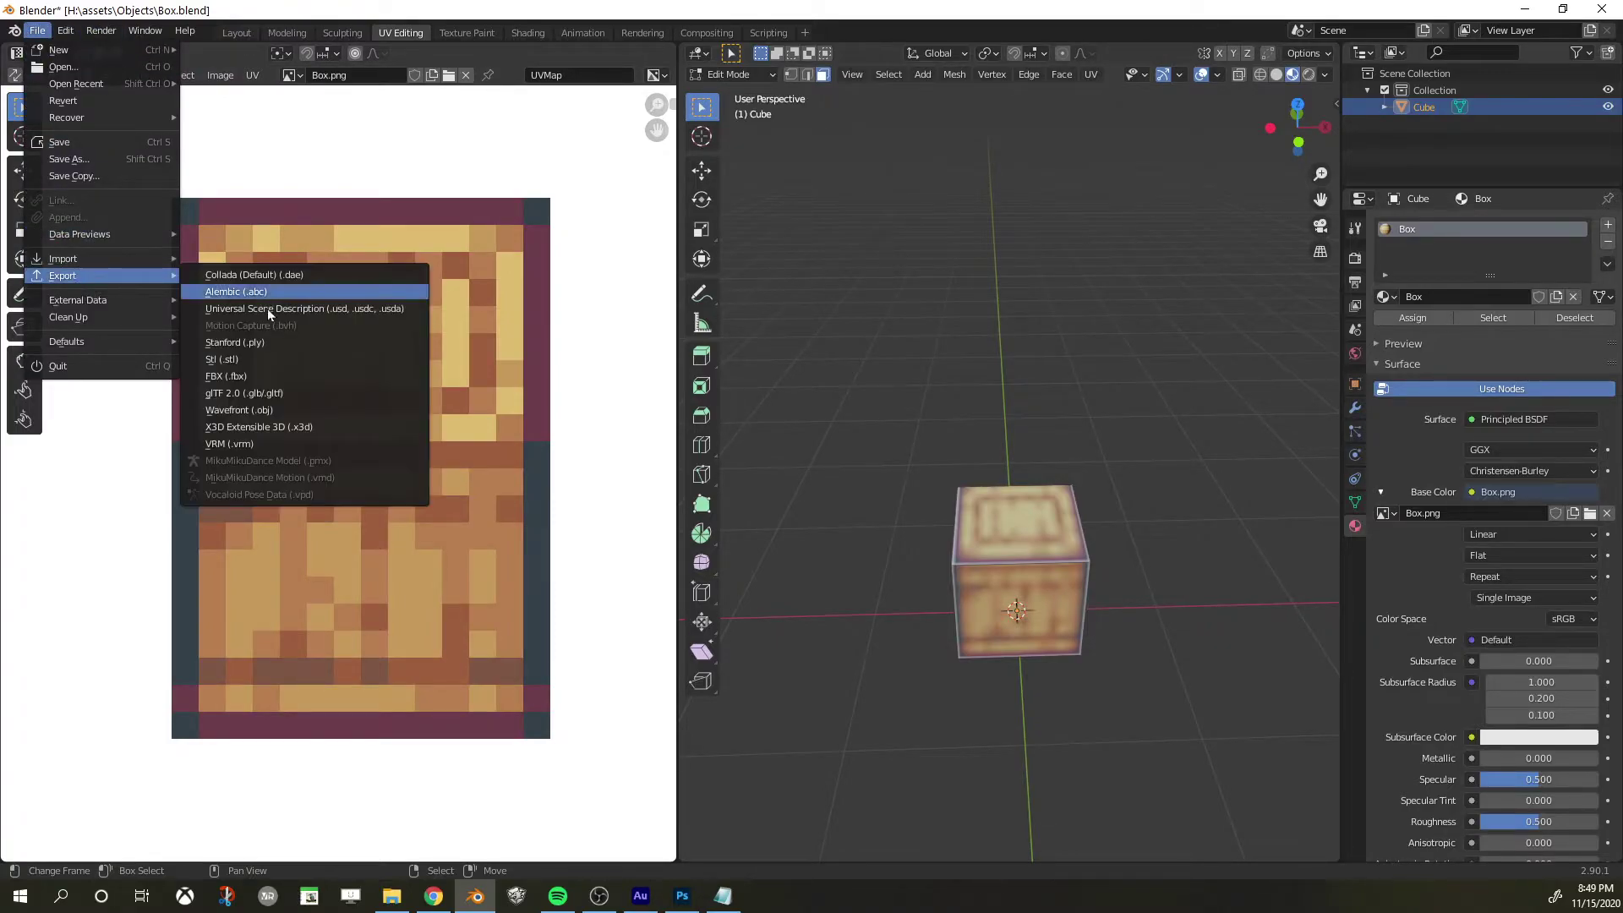
{"action": "left_click", "coordinate": [302, 375]}
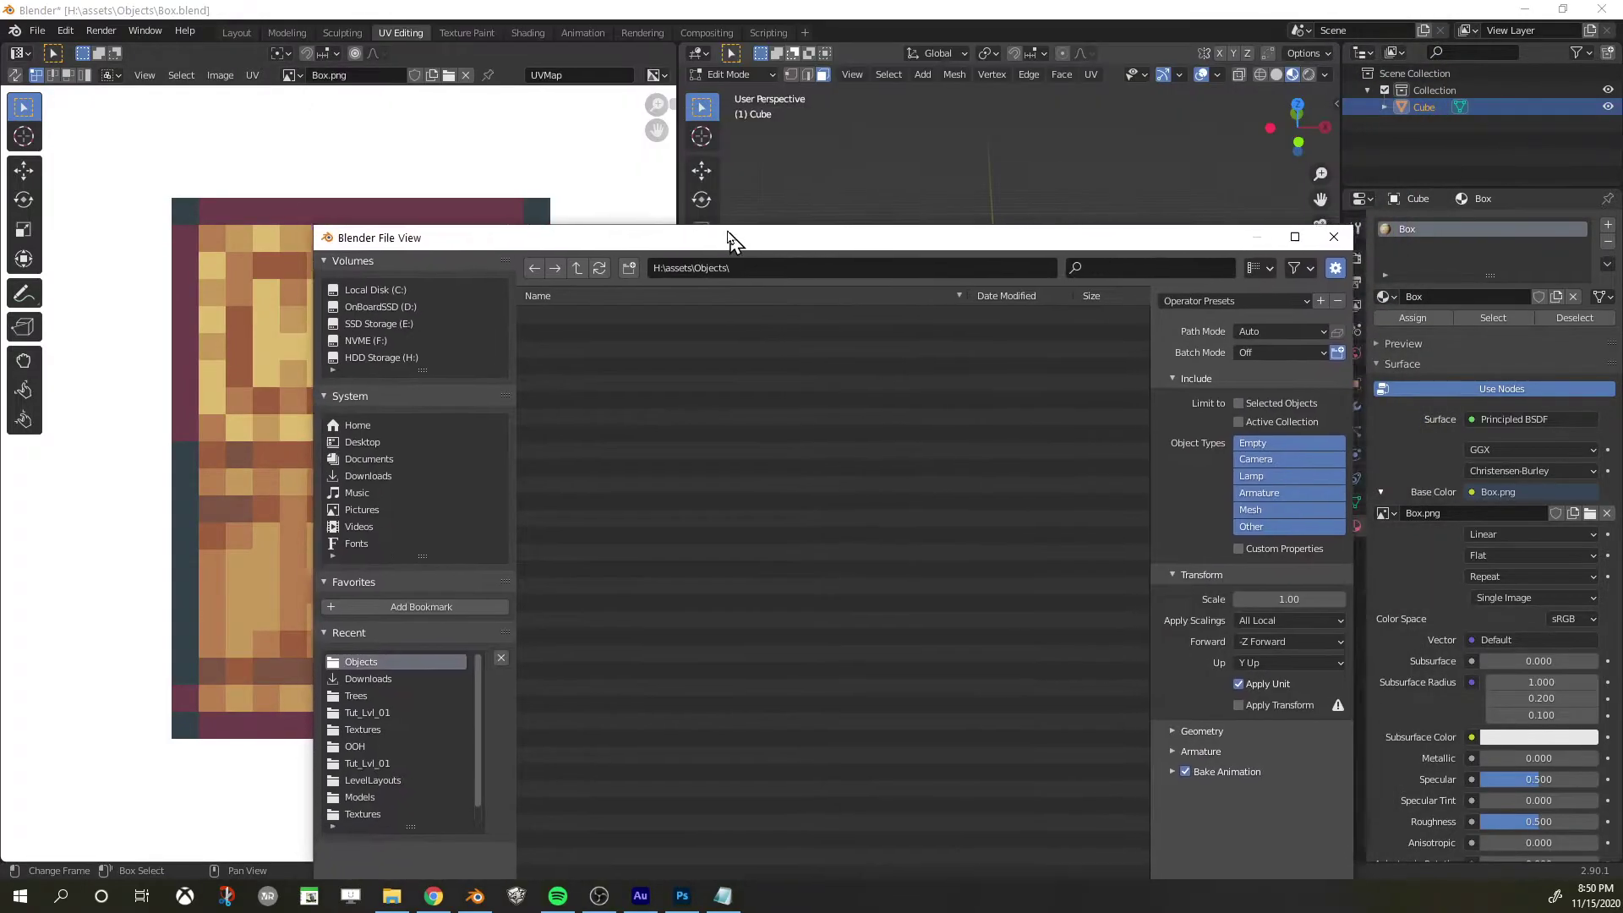
{"action": "left_click_drag", "start_coordinate": [725, 262], "coordinate": [668, 85]}
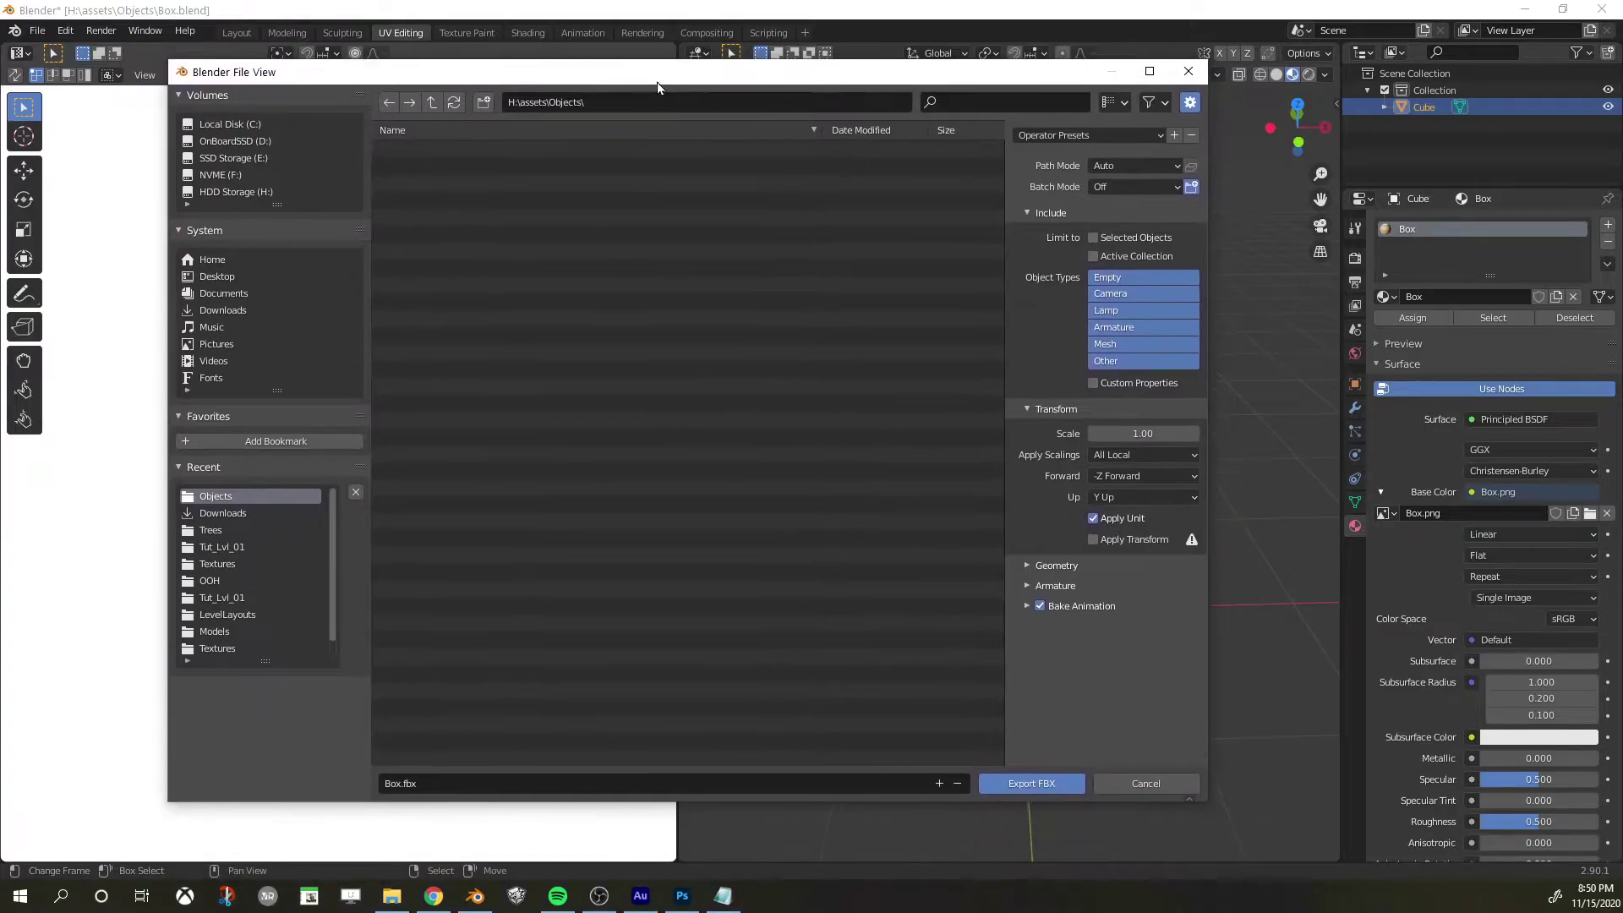
{"action": "left_click", "coordinate": [1026, 783]}
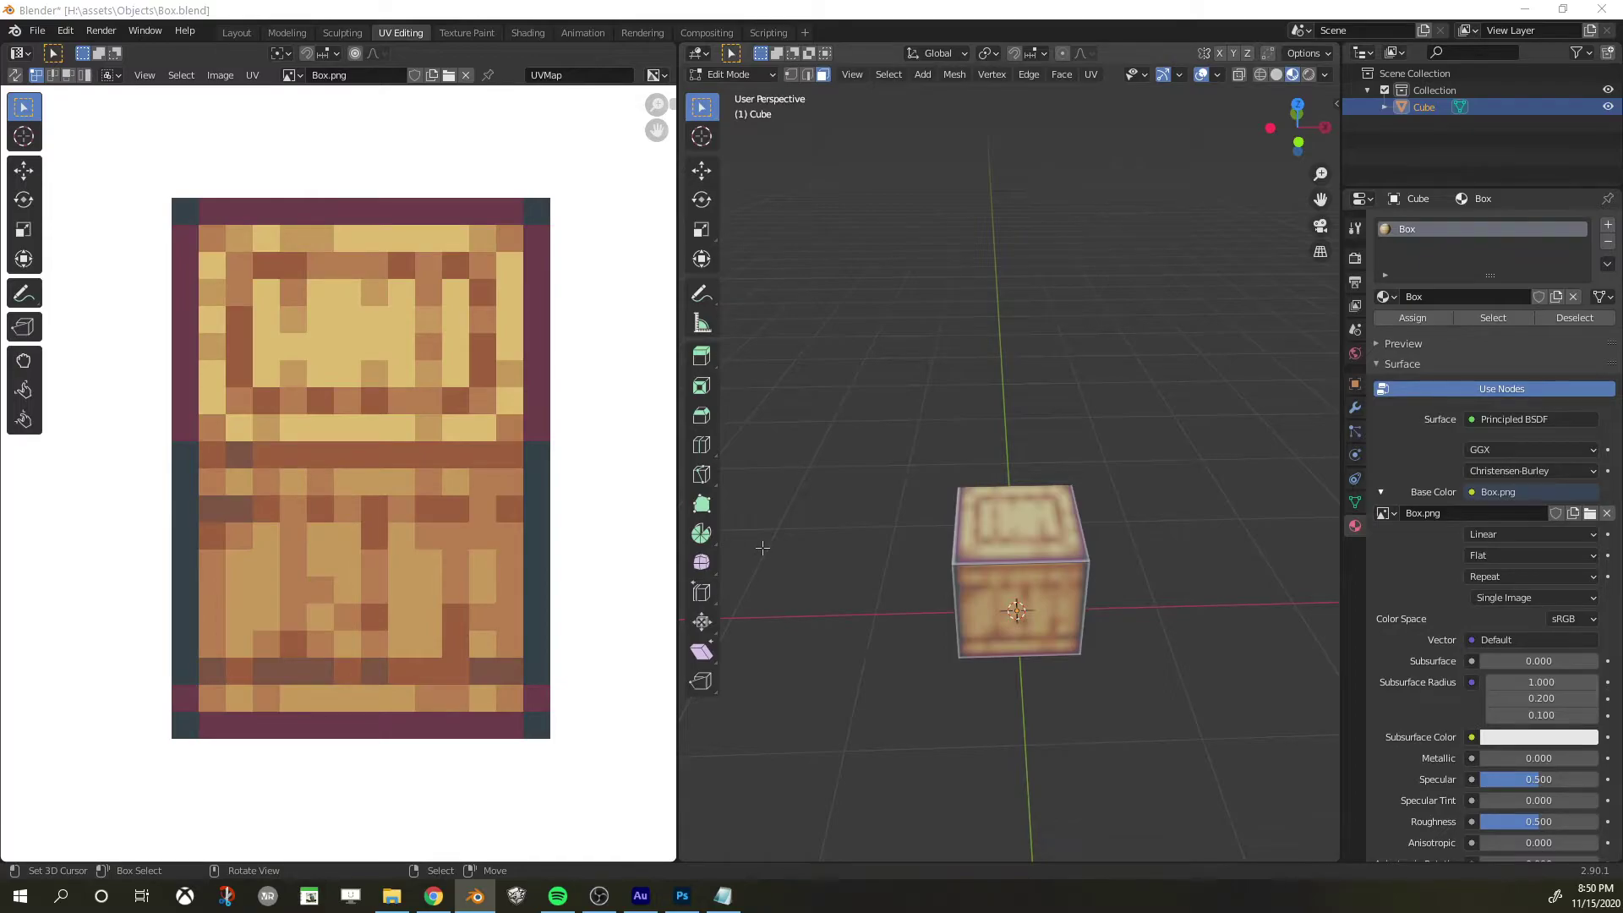
Switch to SMILE GAME BUILDER and open the map objects section of the resource archive for adding assets
{"action": "key", "text": "alt+Tab"}
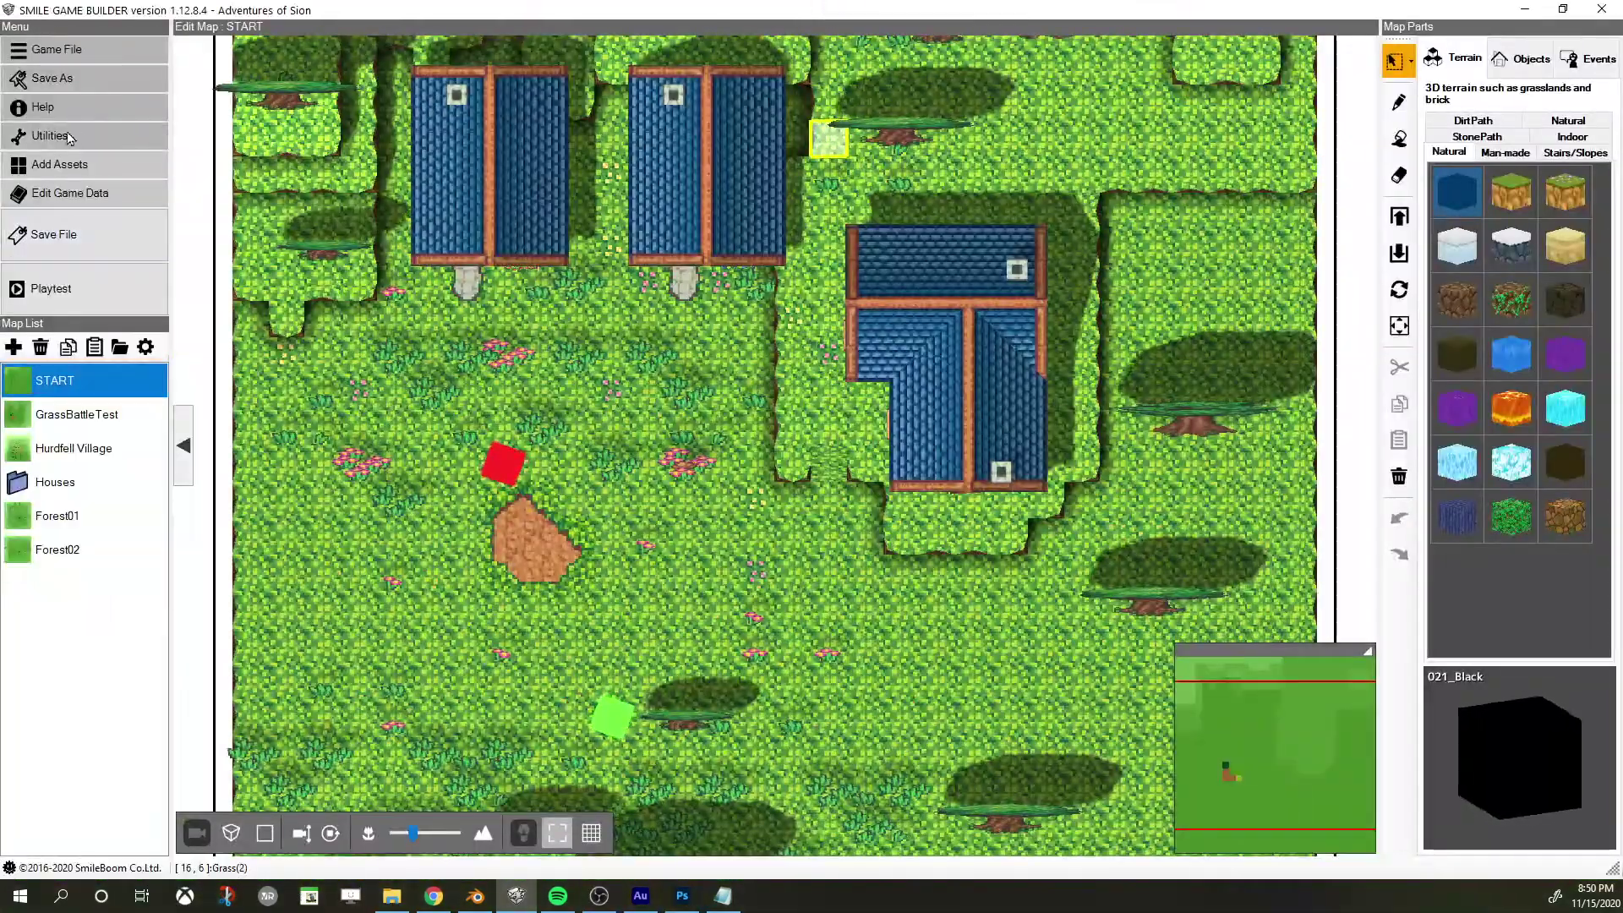
{"action": "left_click", "coordinate": [70, 138]}
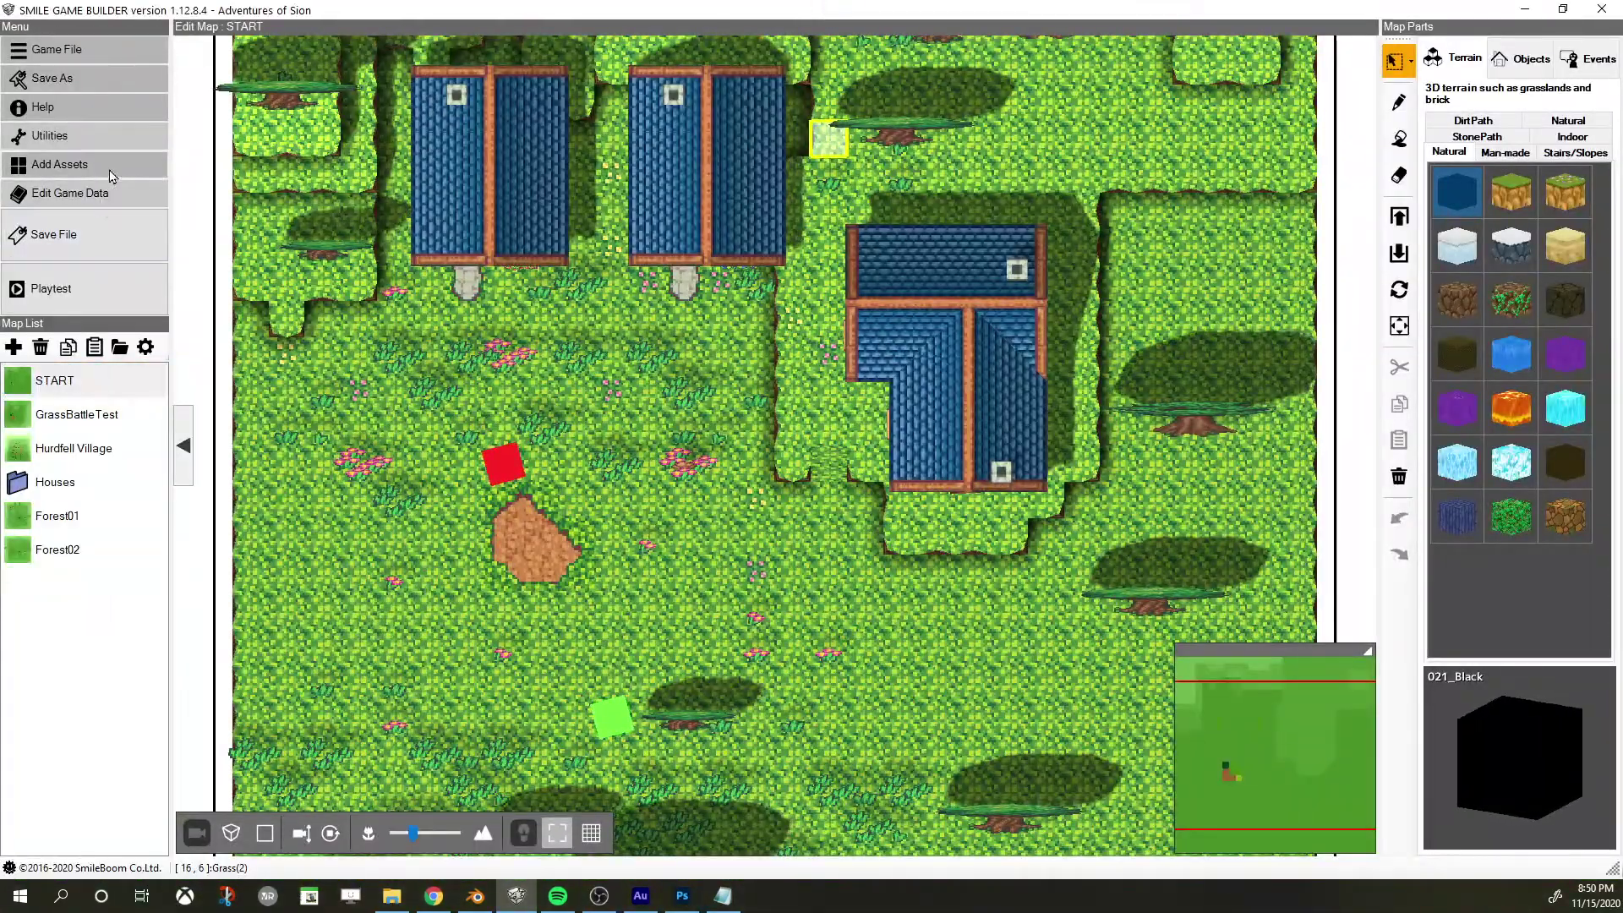
{"action": "left_click", "coordinate": [106, 180]}
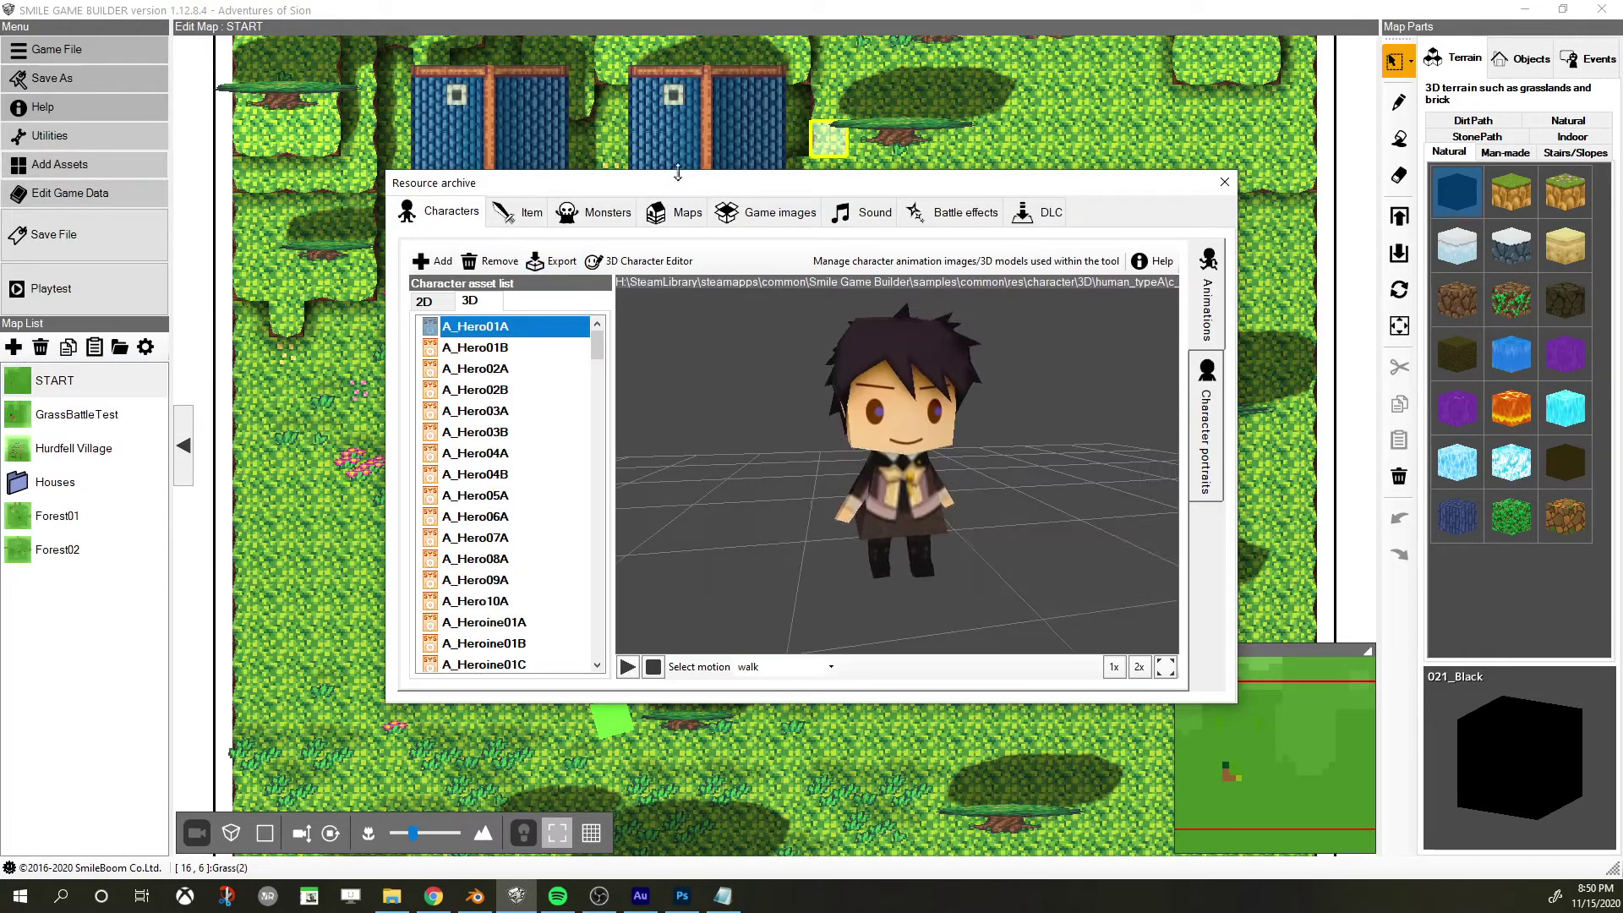
{"action": "left_click", "coordinate": [680, 212]}
{"action": "left_click", "coordinate": [1208, 376]}
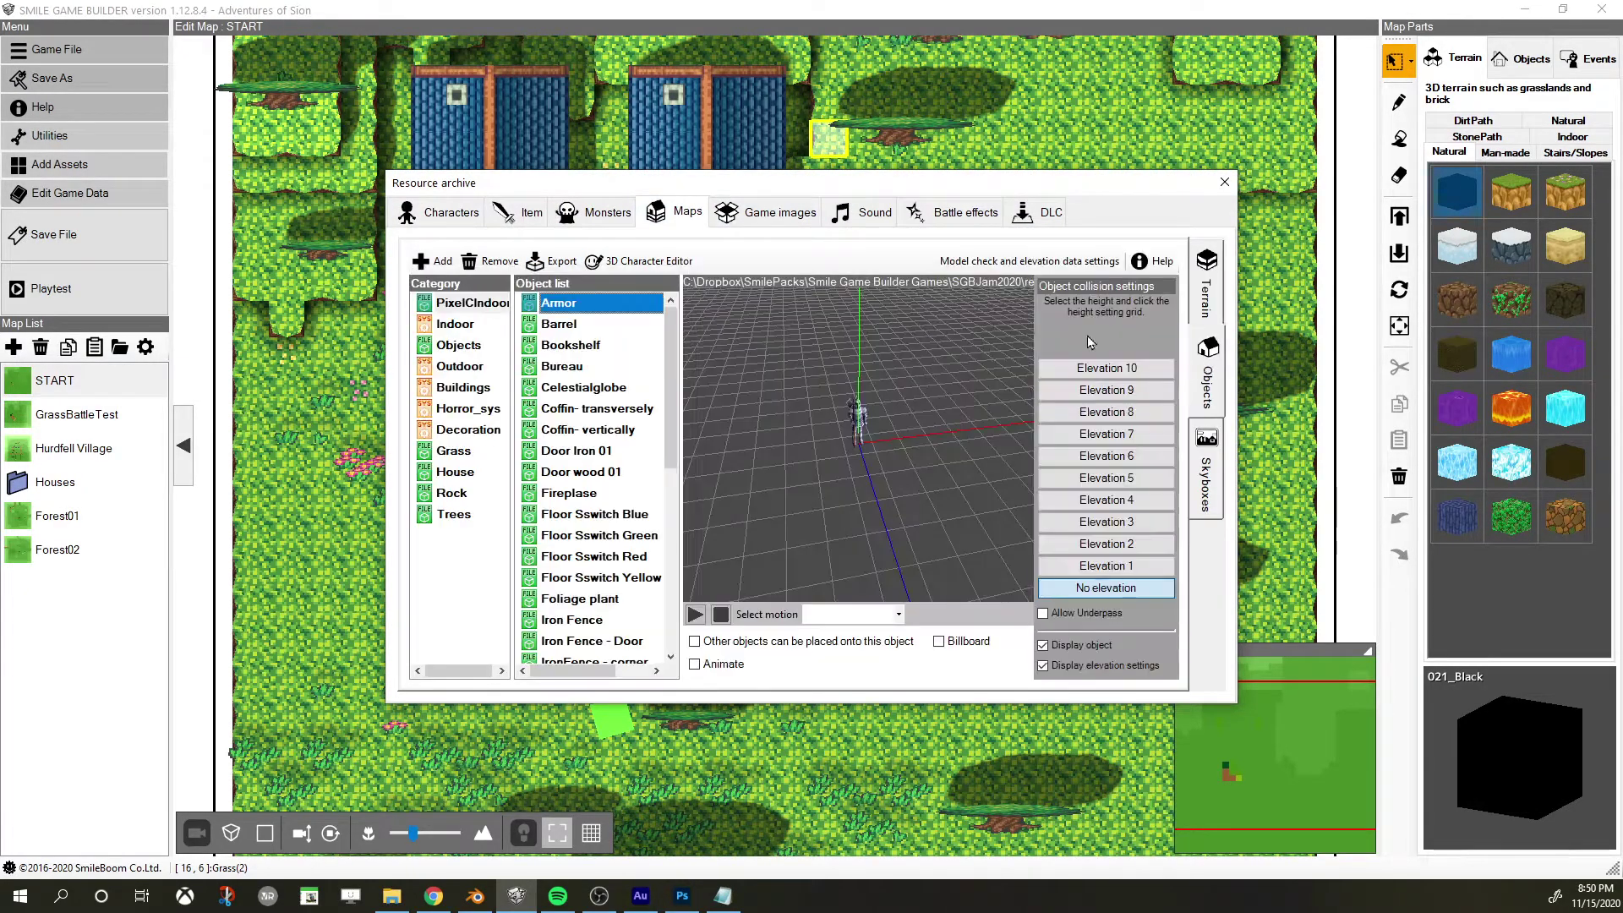
Import Box.fbx from H:\assets\Objects as a map object with automatic FBX optimization and a scale of 0.010
{"action": "left_click", "coordinate": [439, 263]}
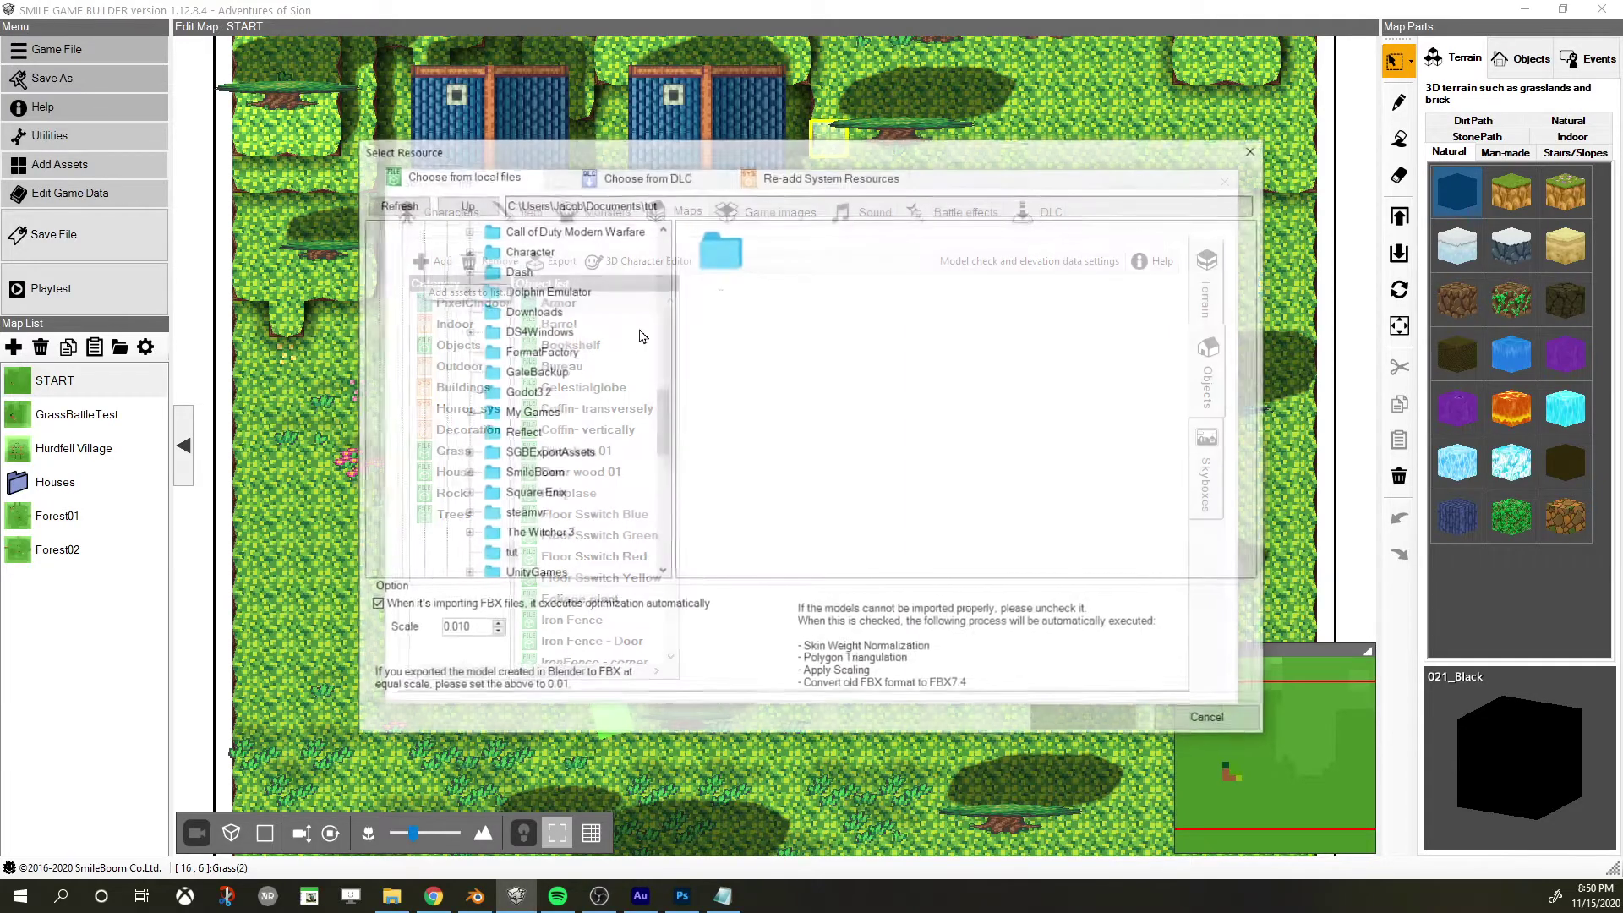
{"action": "double_click", "coordinate": [1181, 235]}
{"action": "left_click", "coordinate": [822, 258]}
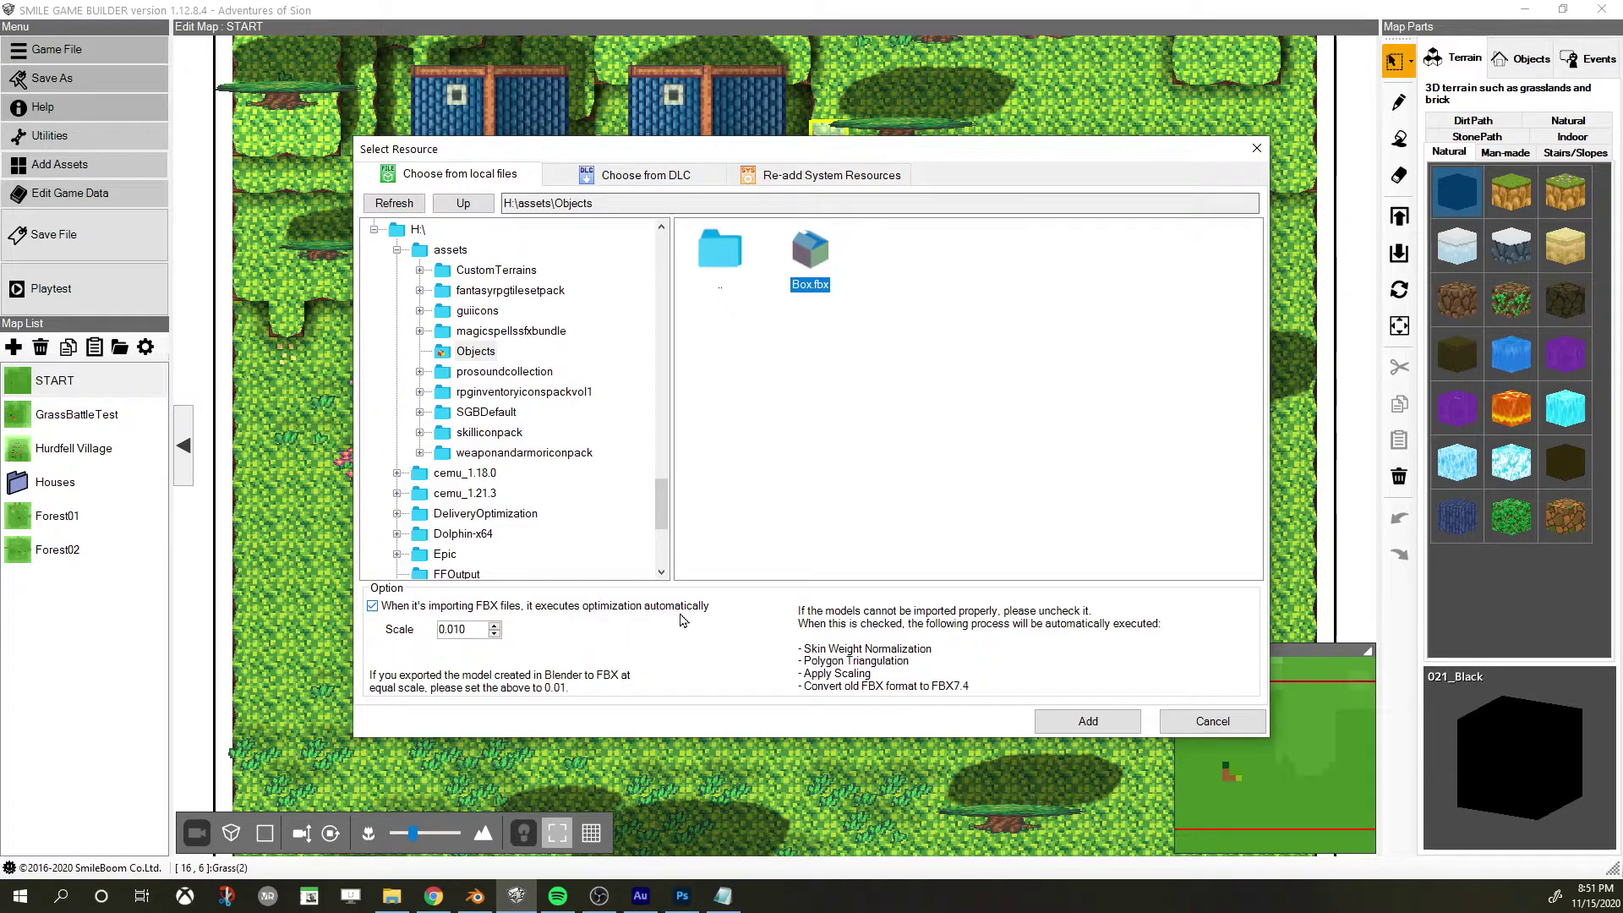
{"action": "left_click", "coordinate": [484, 632]}
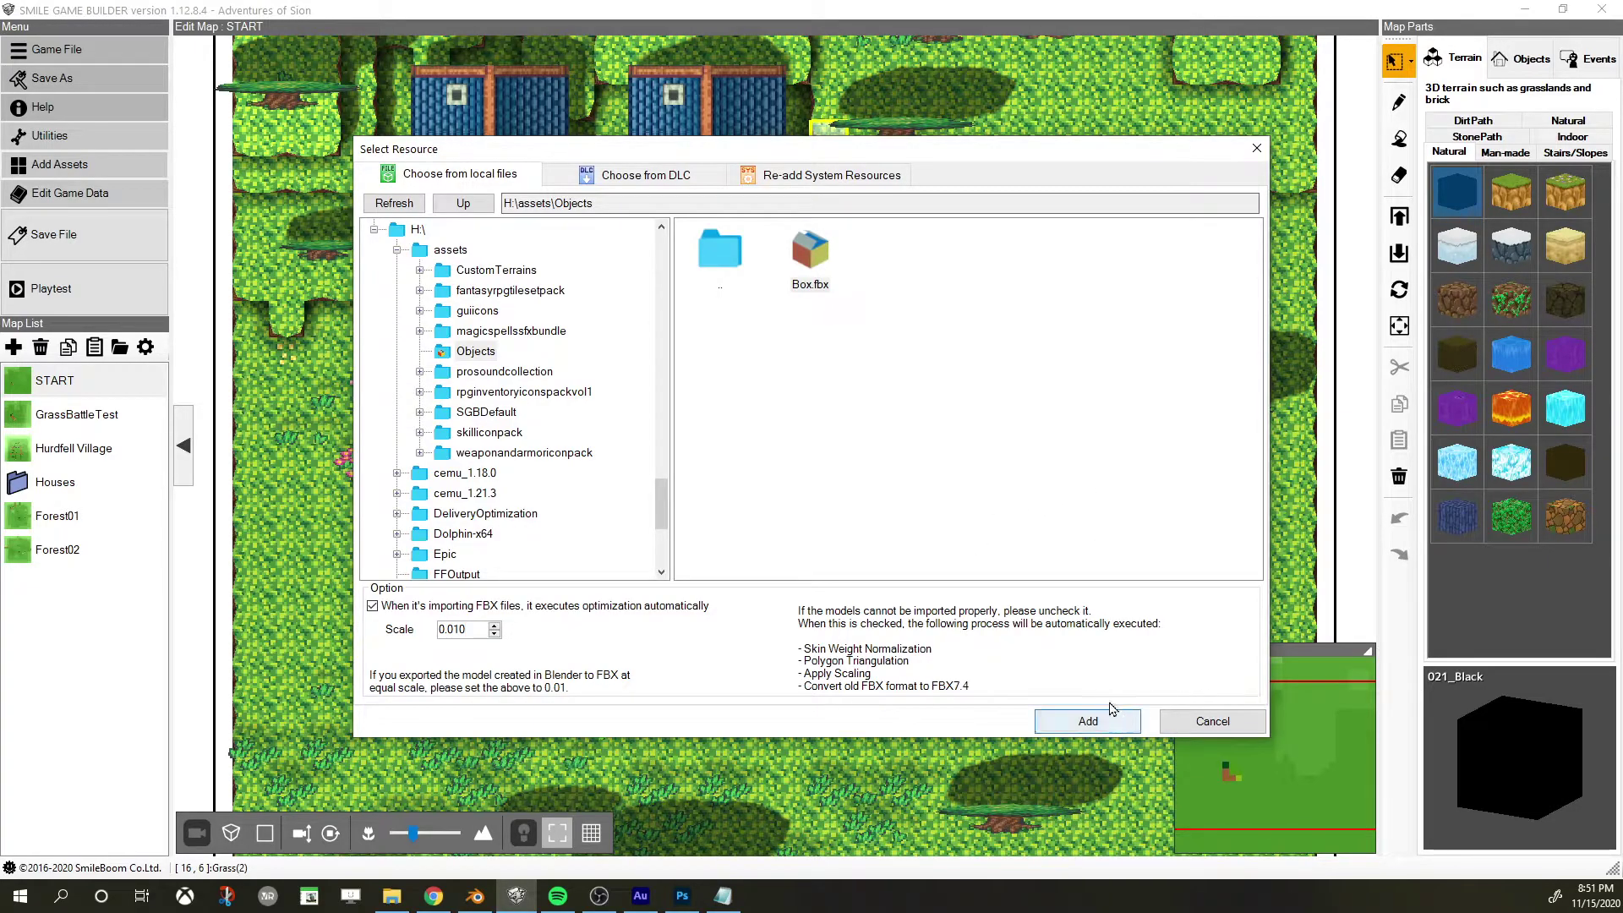
{"action": "left_click", "coordinate": [1088, 721]}
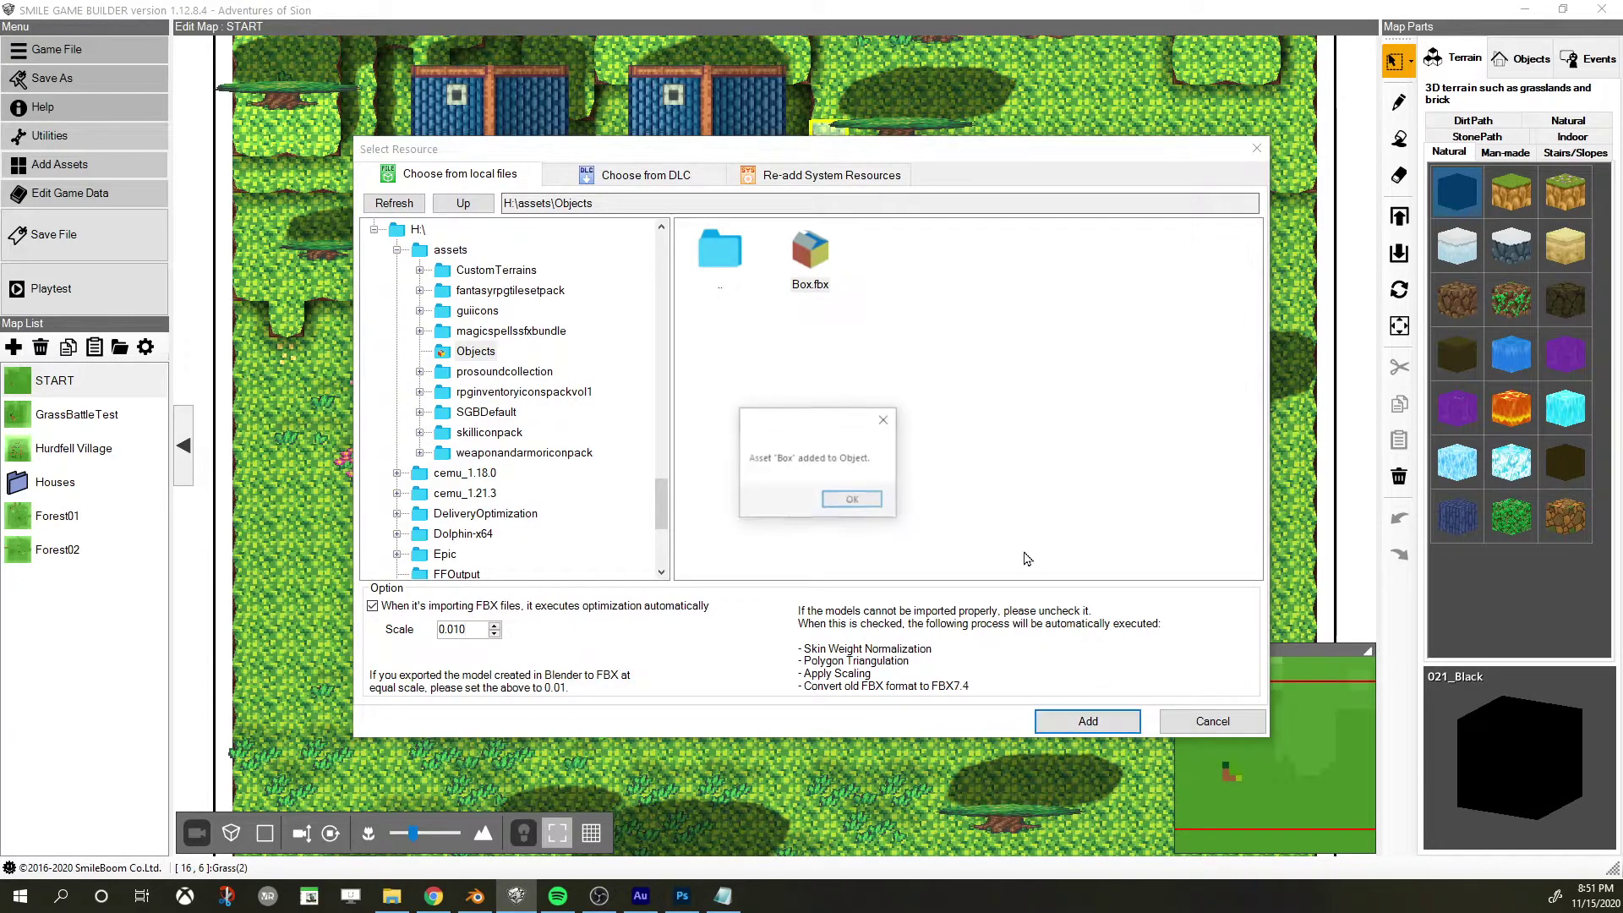
{"action": "left_click", "coordinate": [854, 500]}
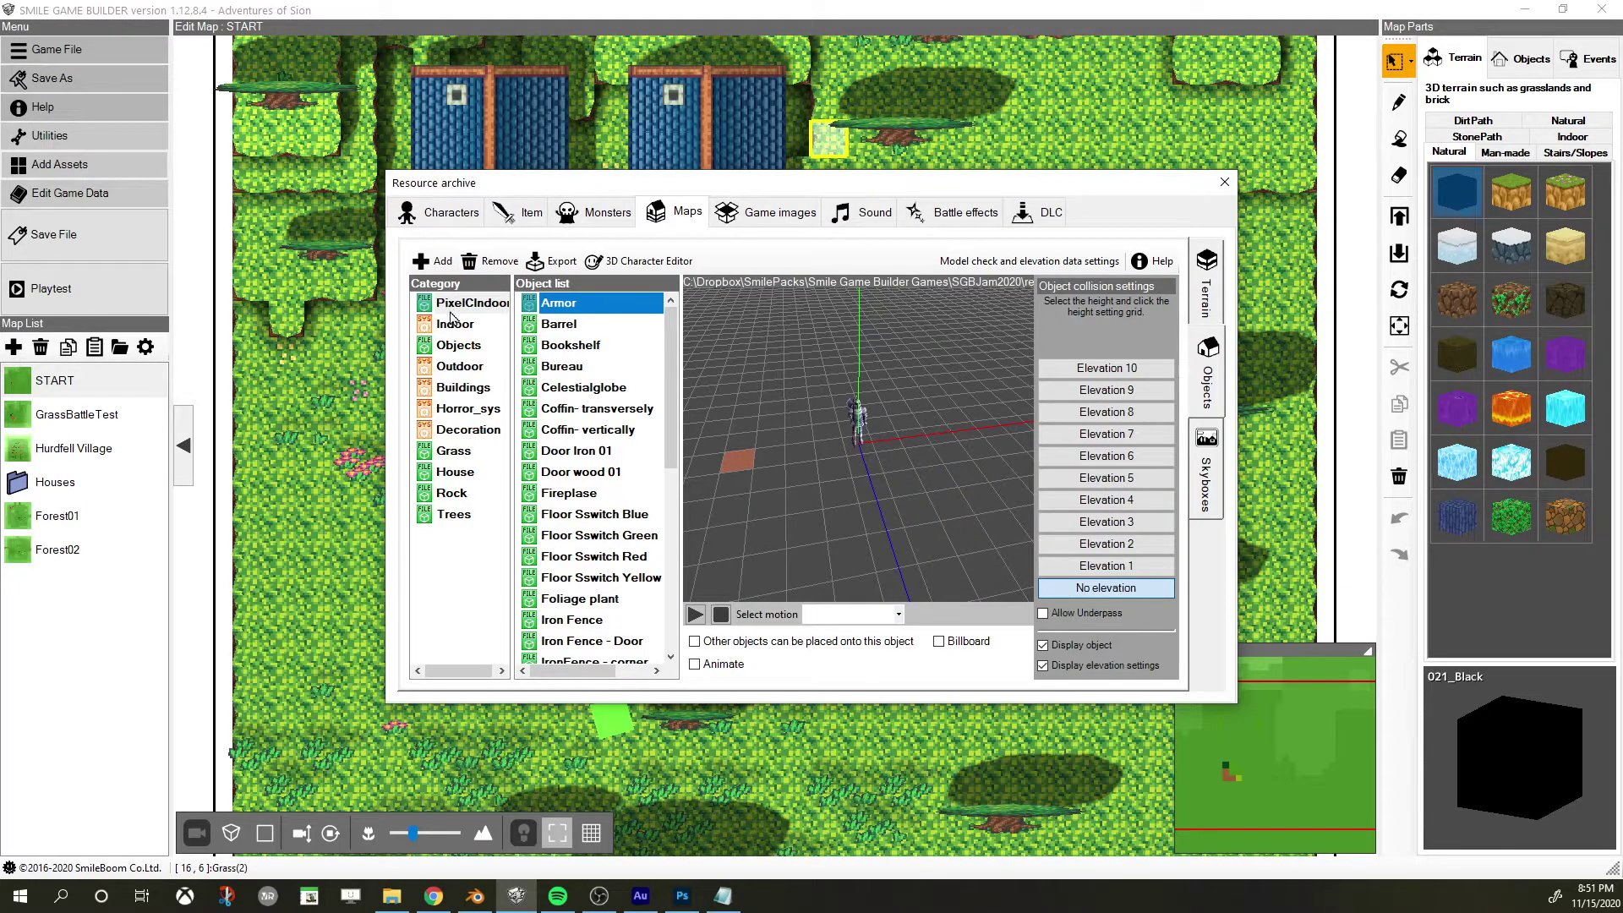
Set the grid cell occupied by the Box model in the Objects category to a collision height of Elevation 1
{"action": "left_click", "coordinate": [456, 345]}
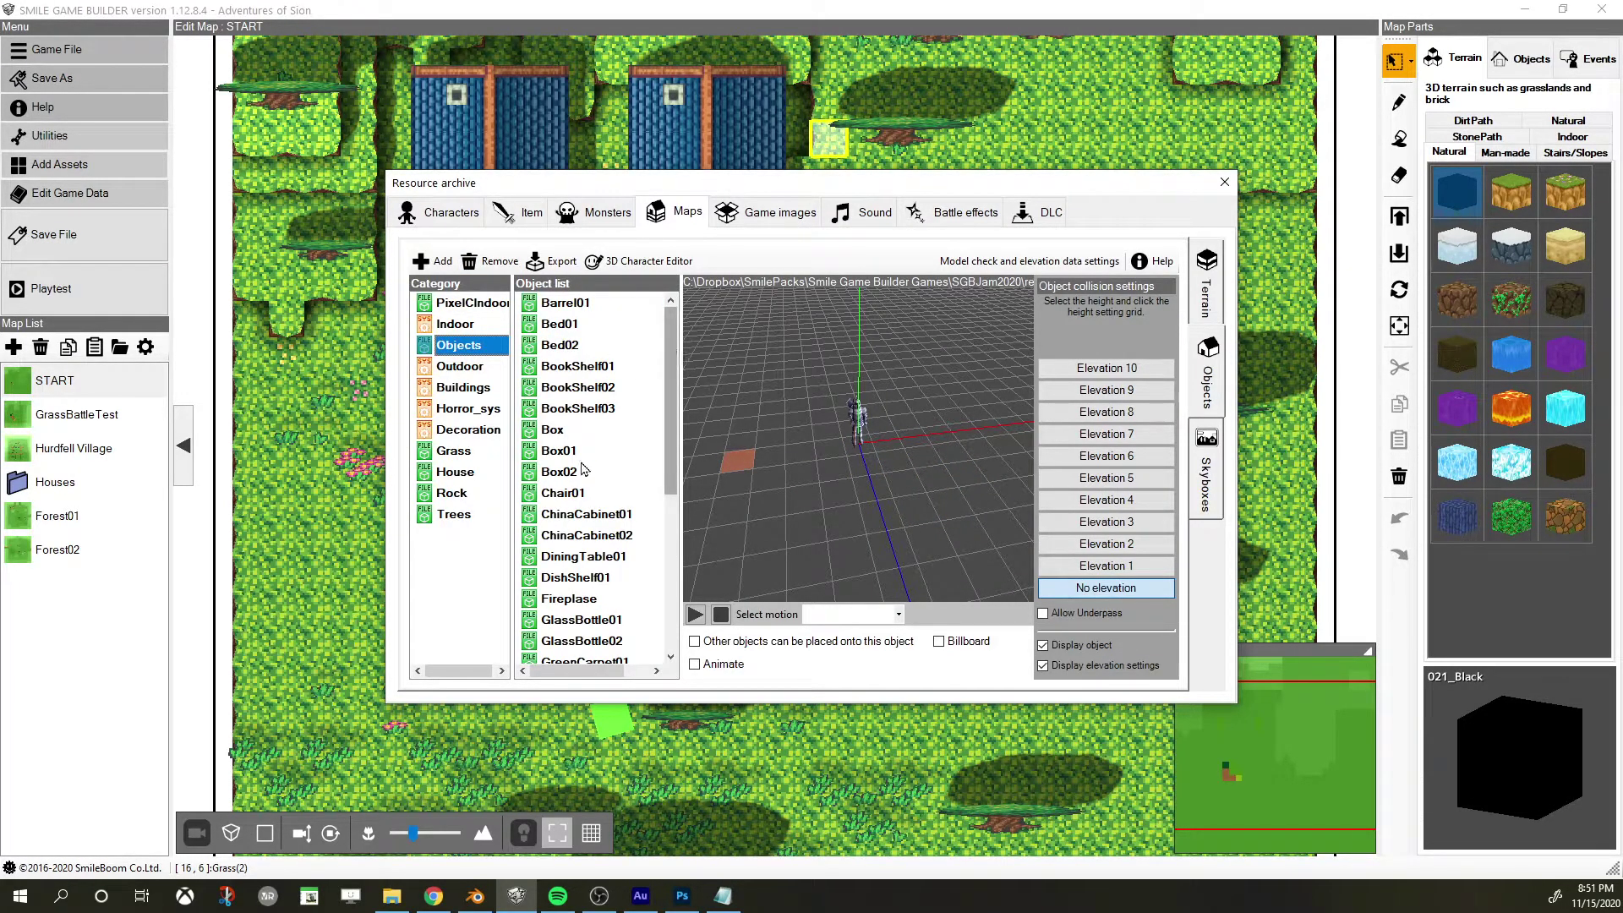
{"action": "left_click", "coordinate": [568, 431]}
{"action": "left_click", "coordinate": [952, 448]}
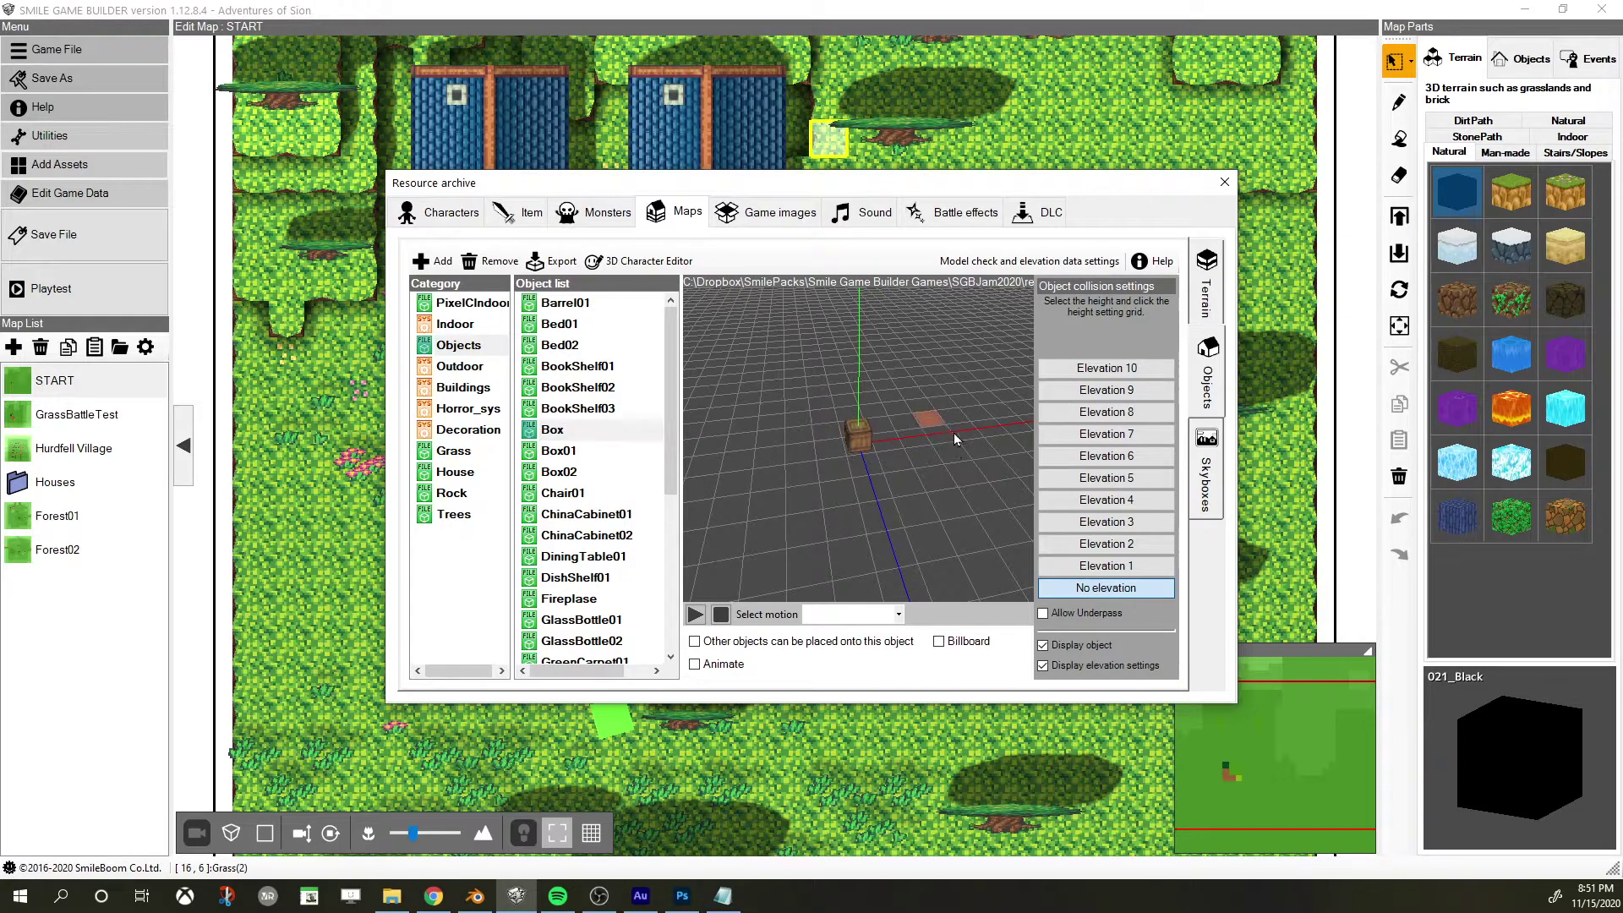
{"action": "scroll", "coordinate": [934, 454], "scroll_direction": "up", "scroll_amount": 5}
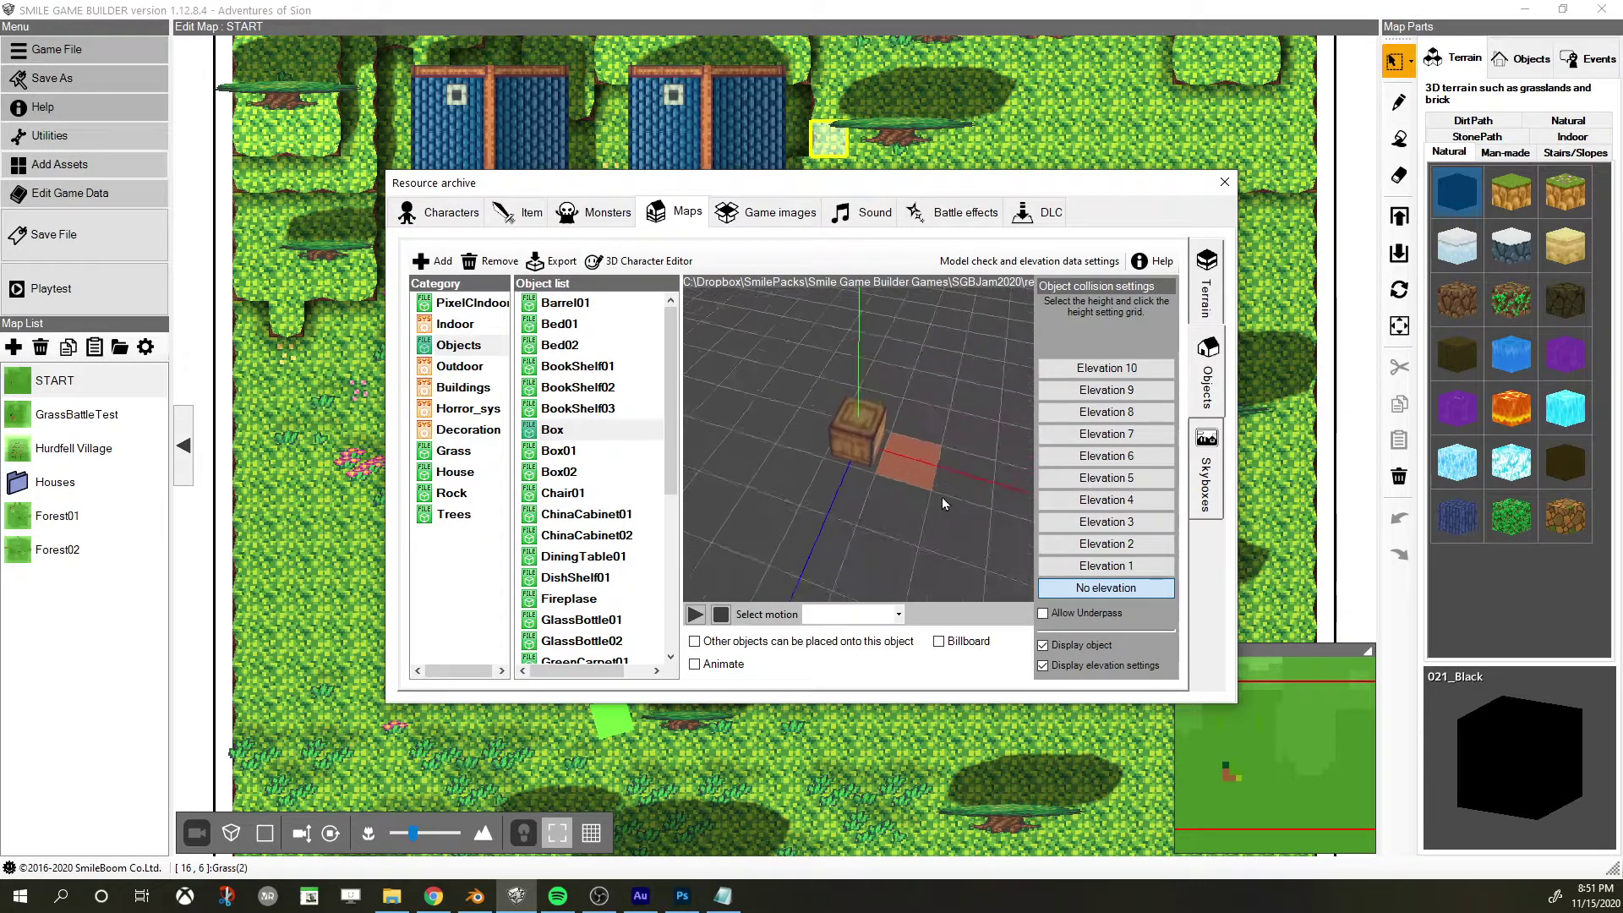
{"action": "right_click_drag", "start_coordinate": [942, 497], "coordinate": [985, 473]}
{"action": "left_click", "coordinate": [1107, 565]}
{"action": "left_click", "coordinate": [960, 482]}
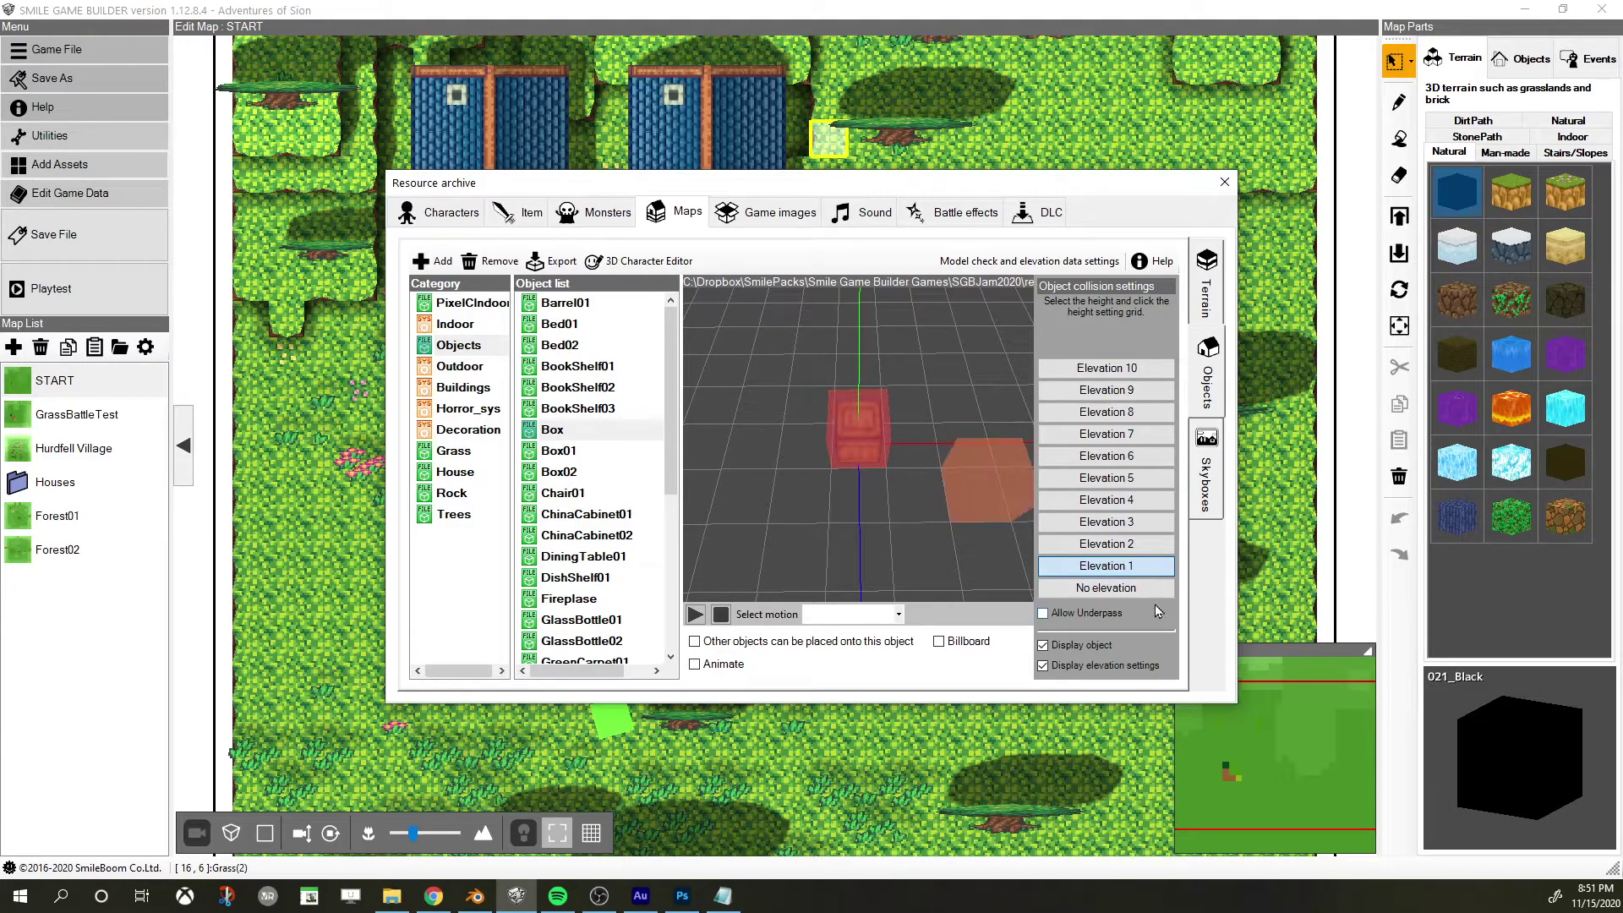
Close the resource archive and place the Box model from the Objects category on the START map, near the red start marker
{"action": "left_click", "coordinate": [1226, 181]}
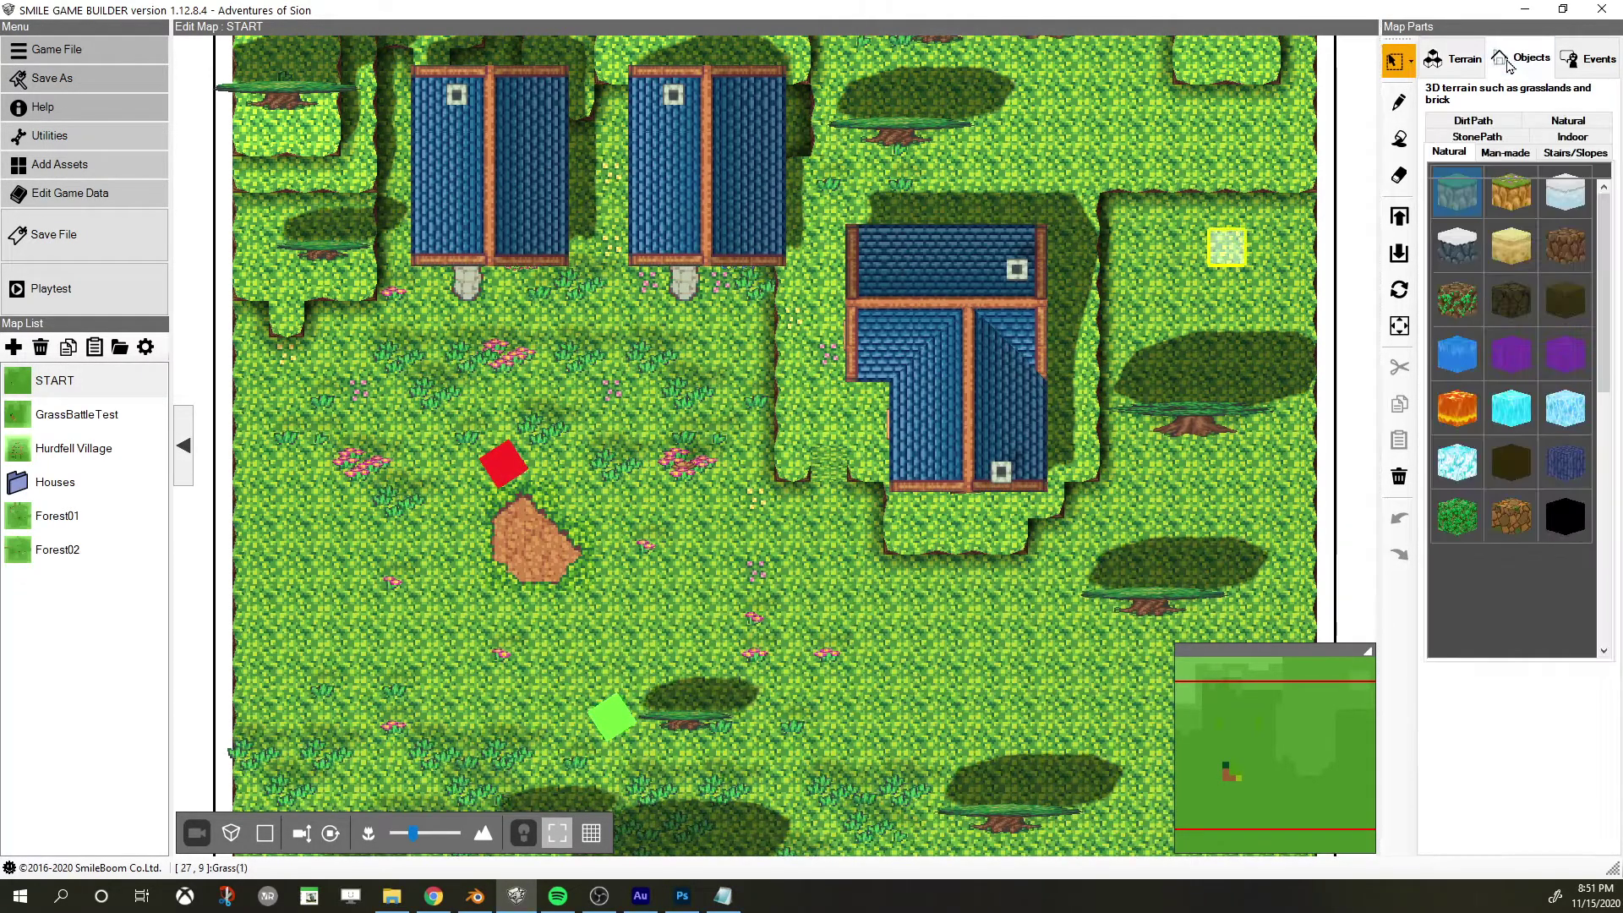
{"action": "left_click", "coordinate": [1509, 66]}
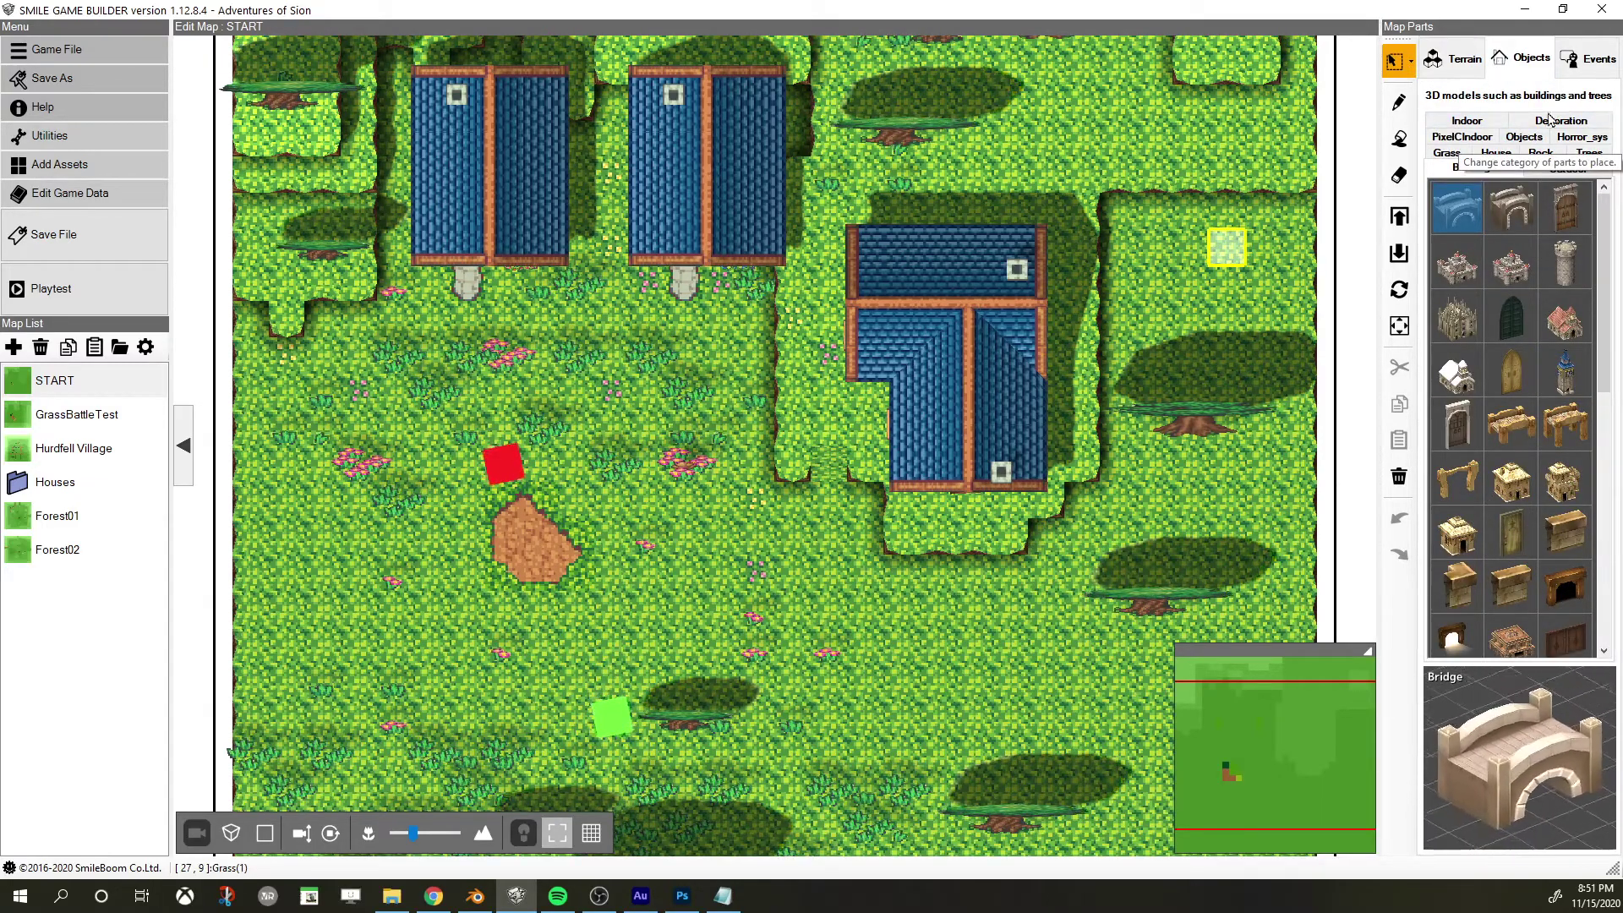
{"action": "left_click", "coordinate": [1525, 136]}
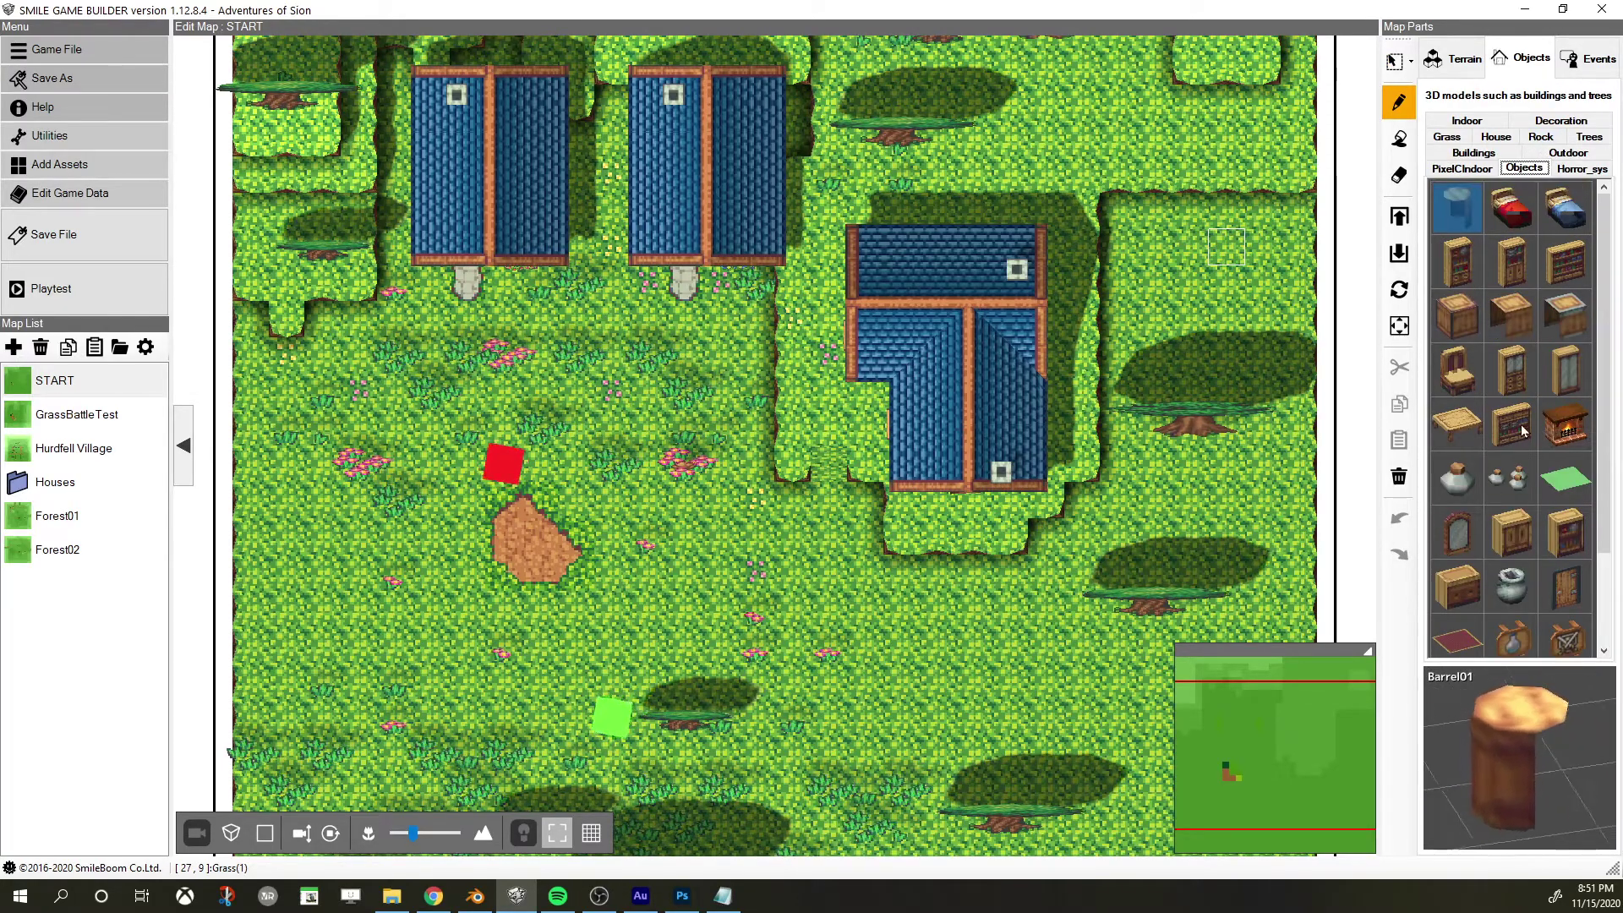
{"action": "left_click", "coordinate": [1469, 333]}
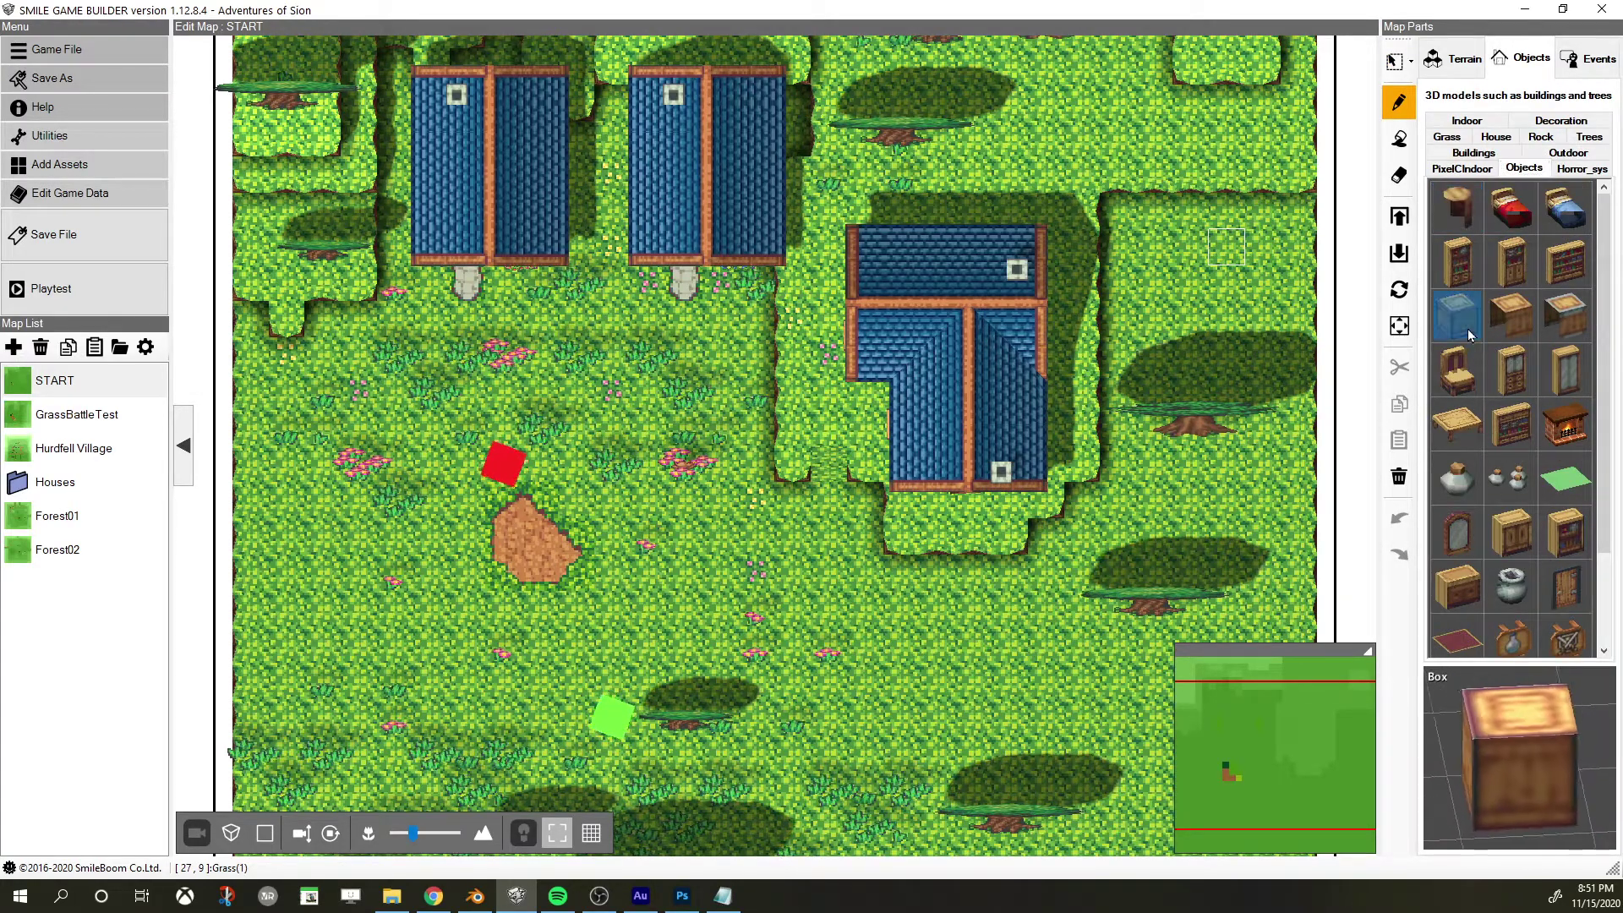
{"action": "scroll", "coordinate": [795, 456], "scroll_direction": "left", "scroll_amount": 5}
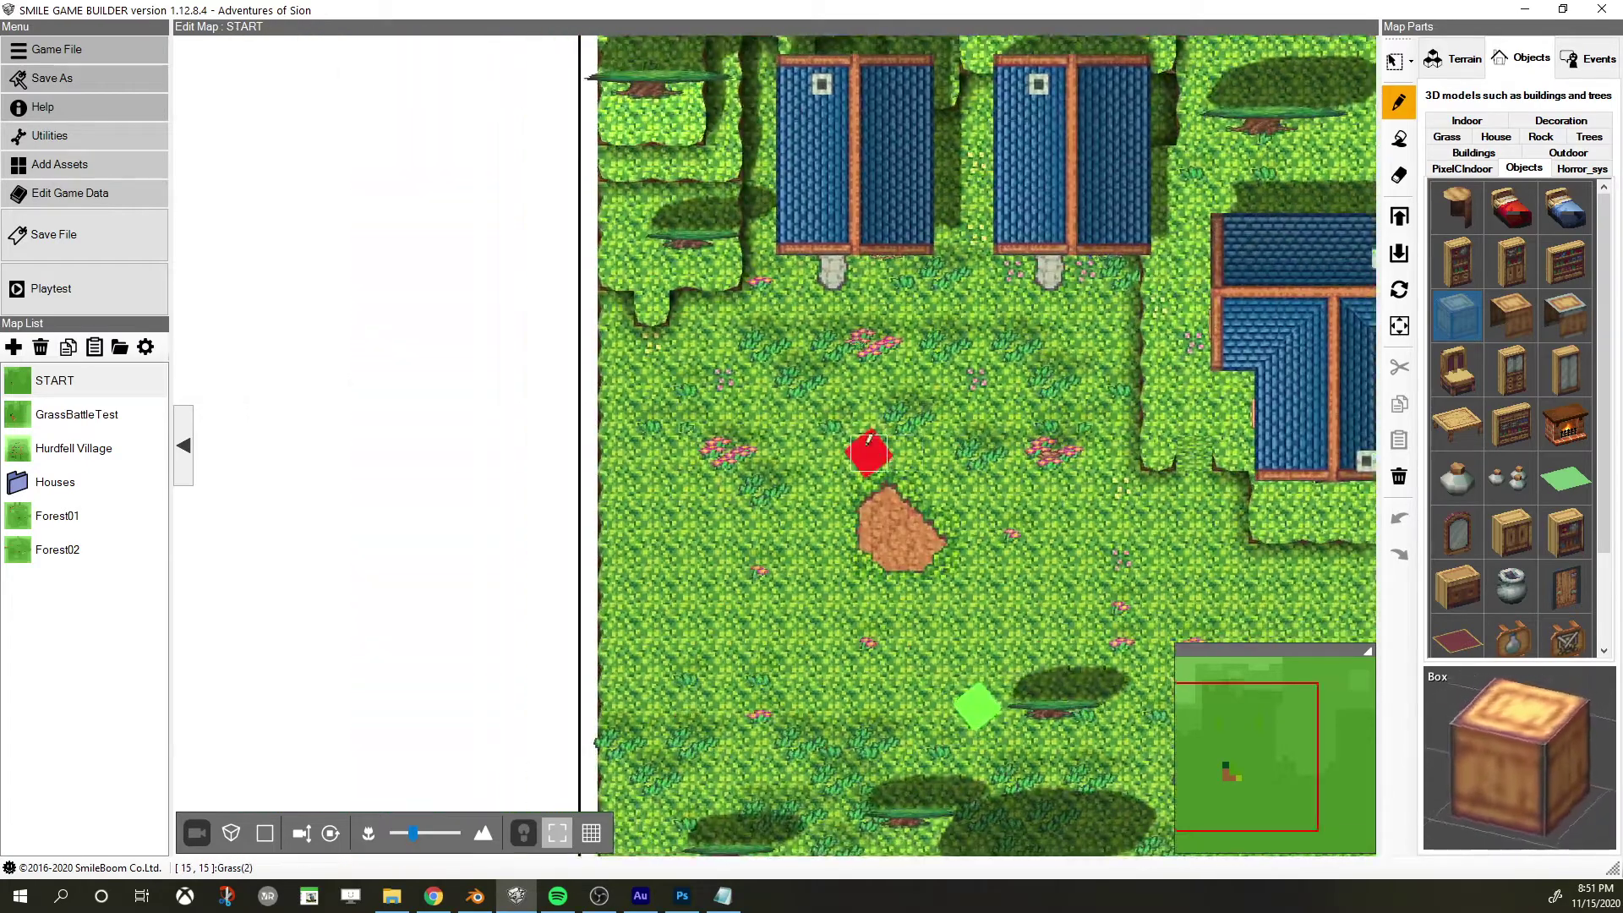
{"action": "left_click", "coordinate": [778, 408]}
Examine the placed crate on the map up close and from several angles
{"action": "scroll", "coordinate": [845, 405], "scroll_direction": "up", "scroll_amount": 3}
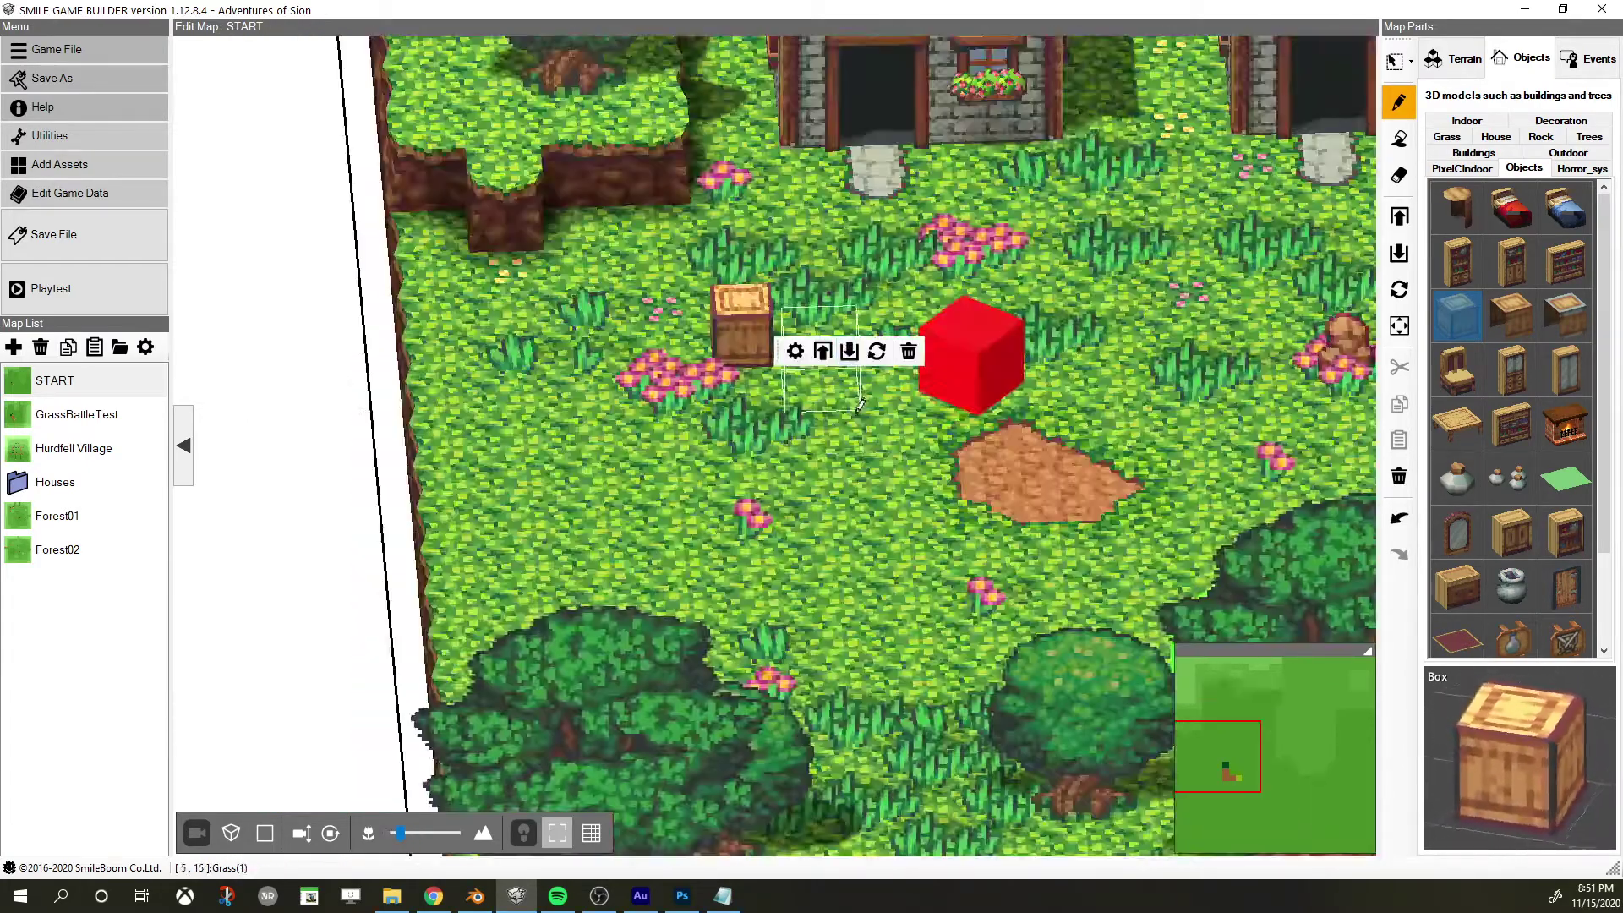
{"action": "scroll", "coordinate": [861, 406], "scroll_direction": "down", "scroll_amount": 3}
{"action": "right_click_drag", "start_coordinate": [861, 406], "coordinate": [761, 426]}
{"action": "scroll", "coordinate": [862, 440], "scroll_direction": "up", "scroll_amount": 3}
{"action": "scroll", "coordinate": [861, 435], "scroll_direction": "down", "scroll_amount": 3}
{"action": "mouse_move", "coordinate": [861, 434]}
{"action": "right_mouse_down"}
{"action": "mouse_move", "coordinate": [849, 586]}
{"action": "mouse_move", "coordinate": [844, 443]}
{"action": "right_mouse_up"}
{"action": "scroll", "coordinate": [852, 531], "scroll_direction": "up", "scroll_amount": 3}
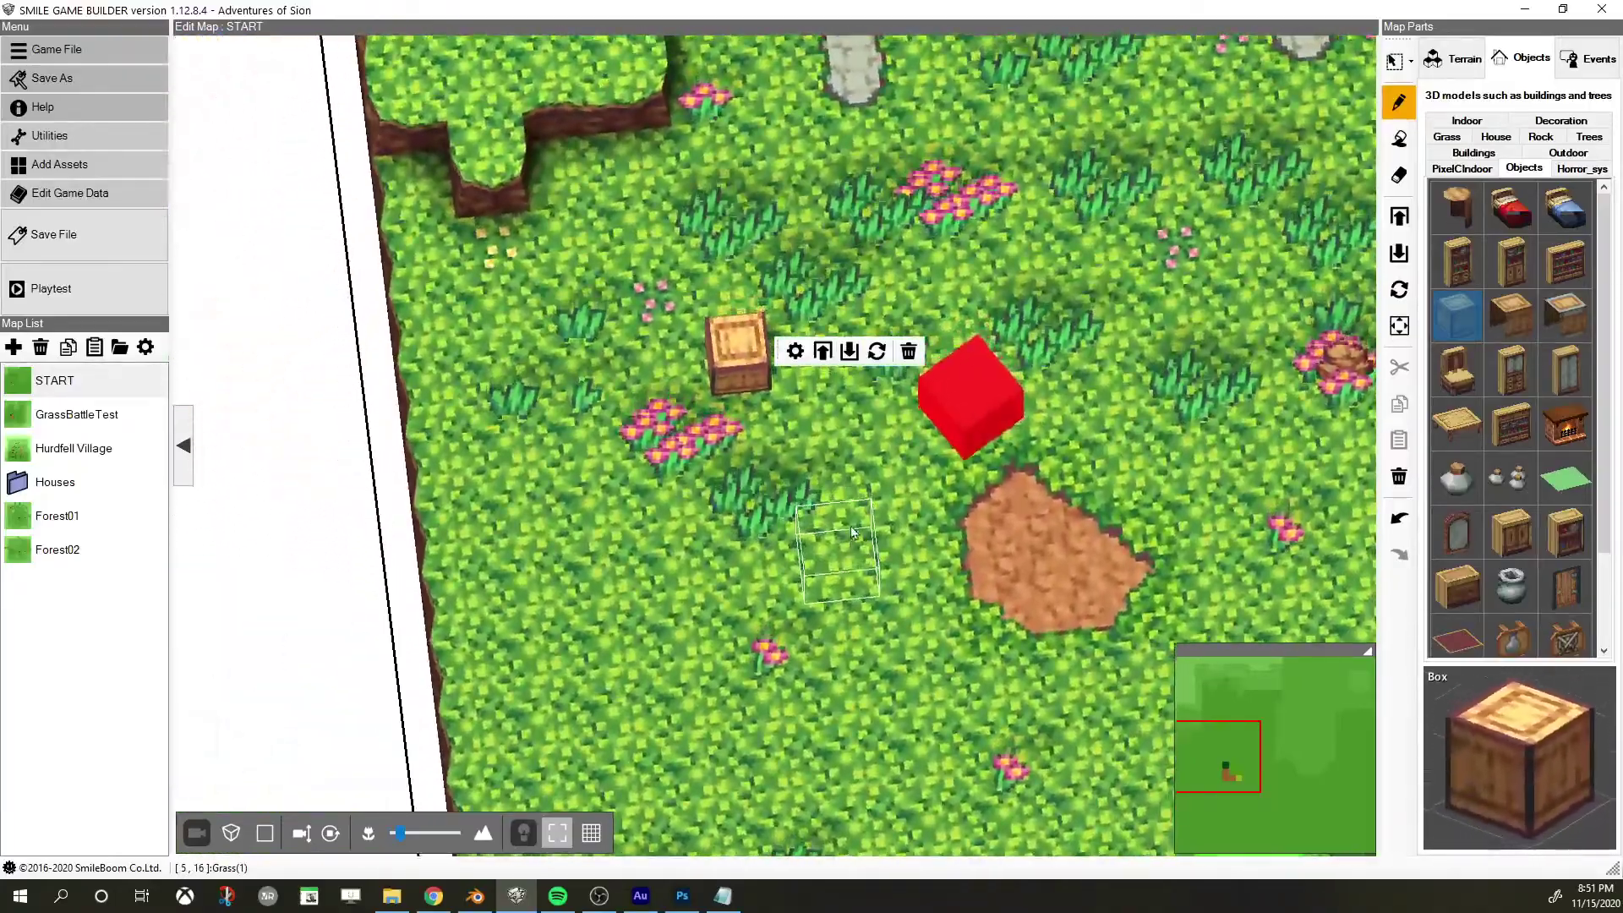
{"action": "scroll", "coordinate": [852, 531], "scroll_direction": "down", "scroll_amount": 3}
{"action": "scroll", "coordinate": [849, 586], "scroll_direction": "up", "scroll_amount": 3}
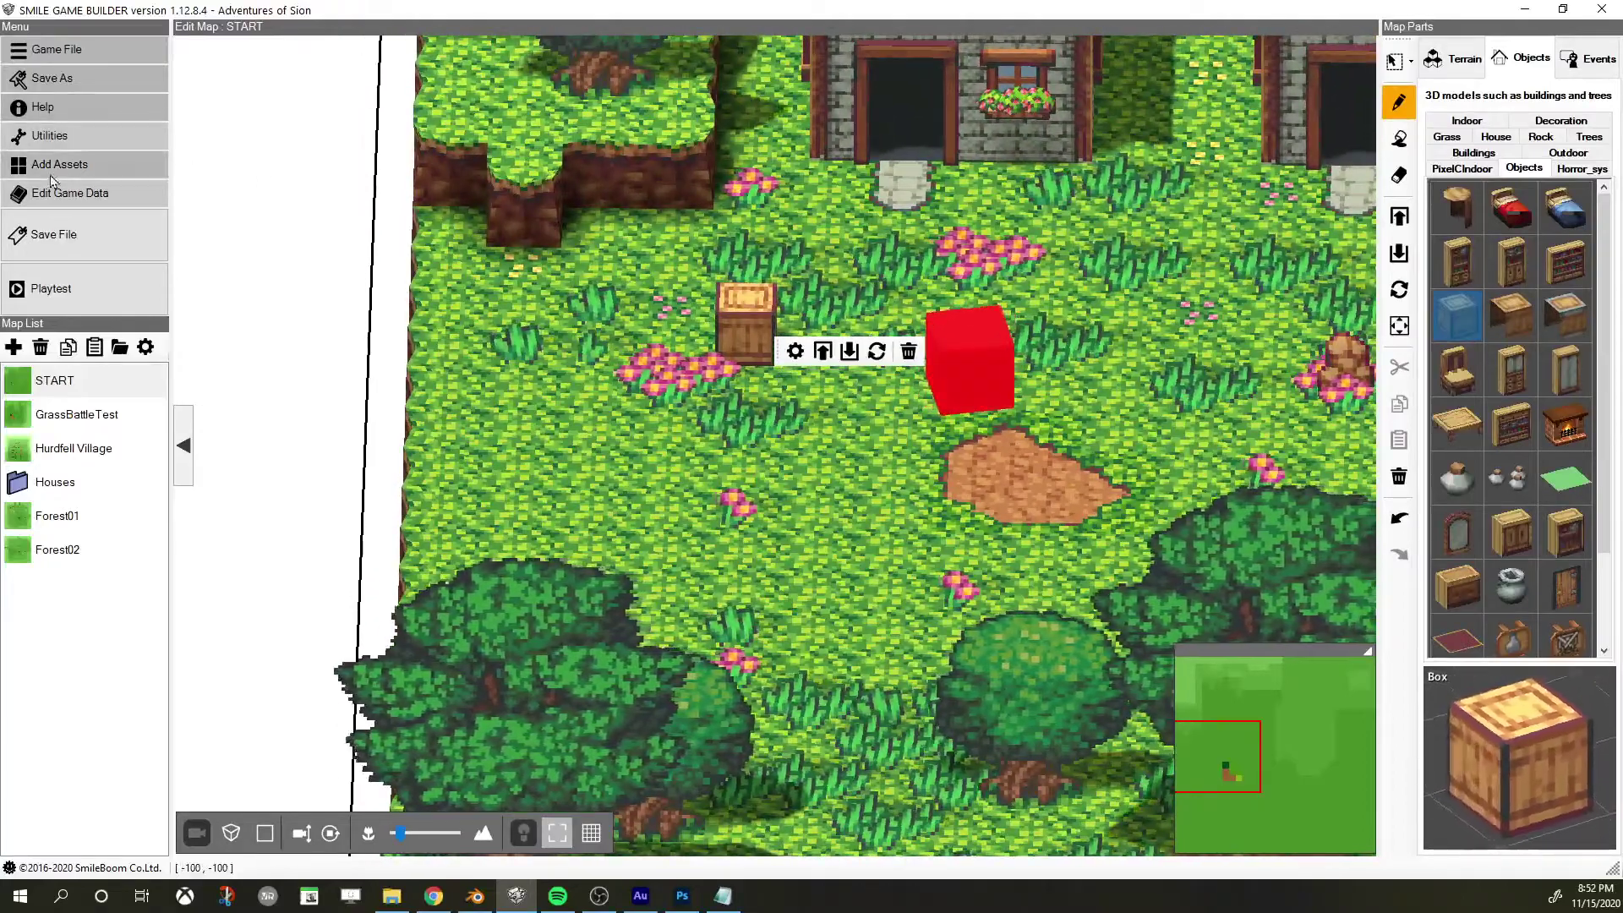
Save the game file and start a playtest of Adventures of Sion, centring its window over the map
{"action": "left_click", "coordinate": [54, 234]}
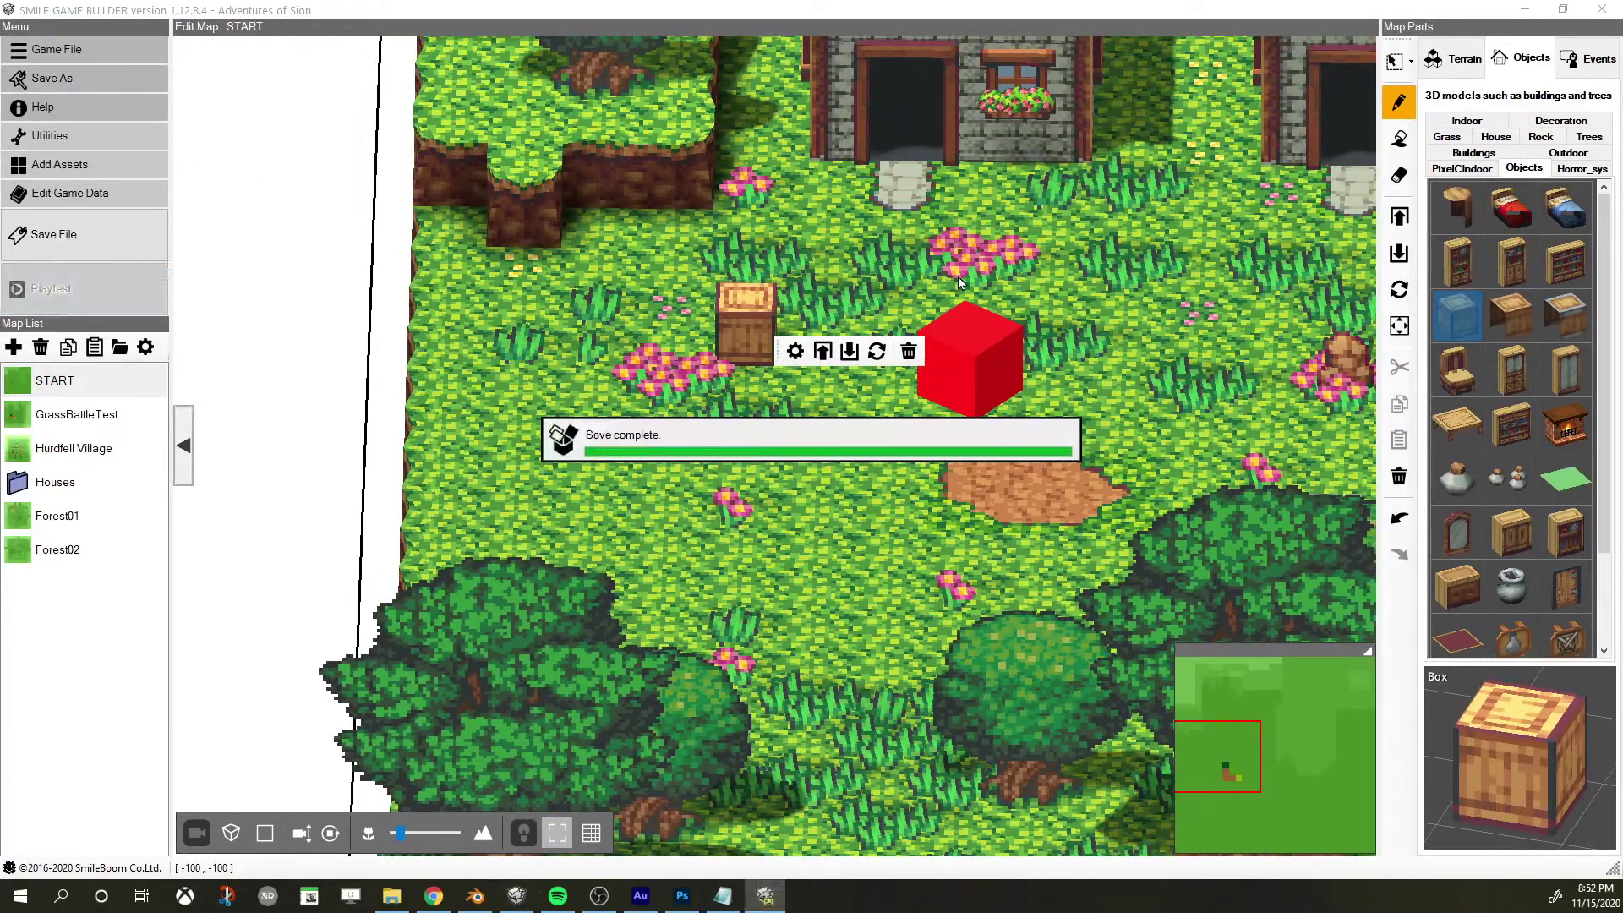
{"action": "left_click_drag", "start_coordinate": [855, 8], "coordinate": [867, 210]}
{"action": "key", "text": "Return"}
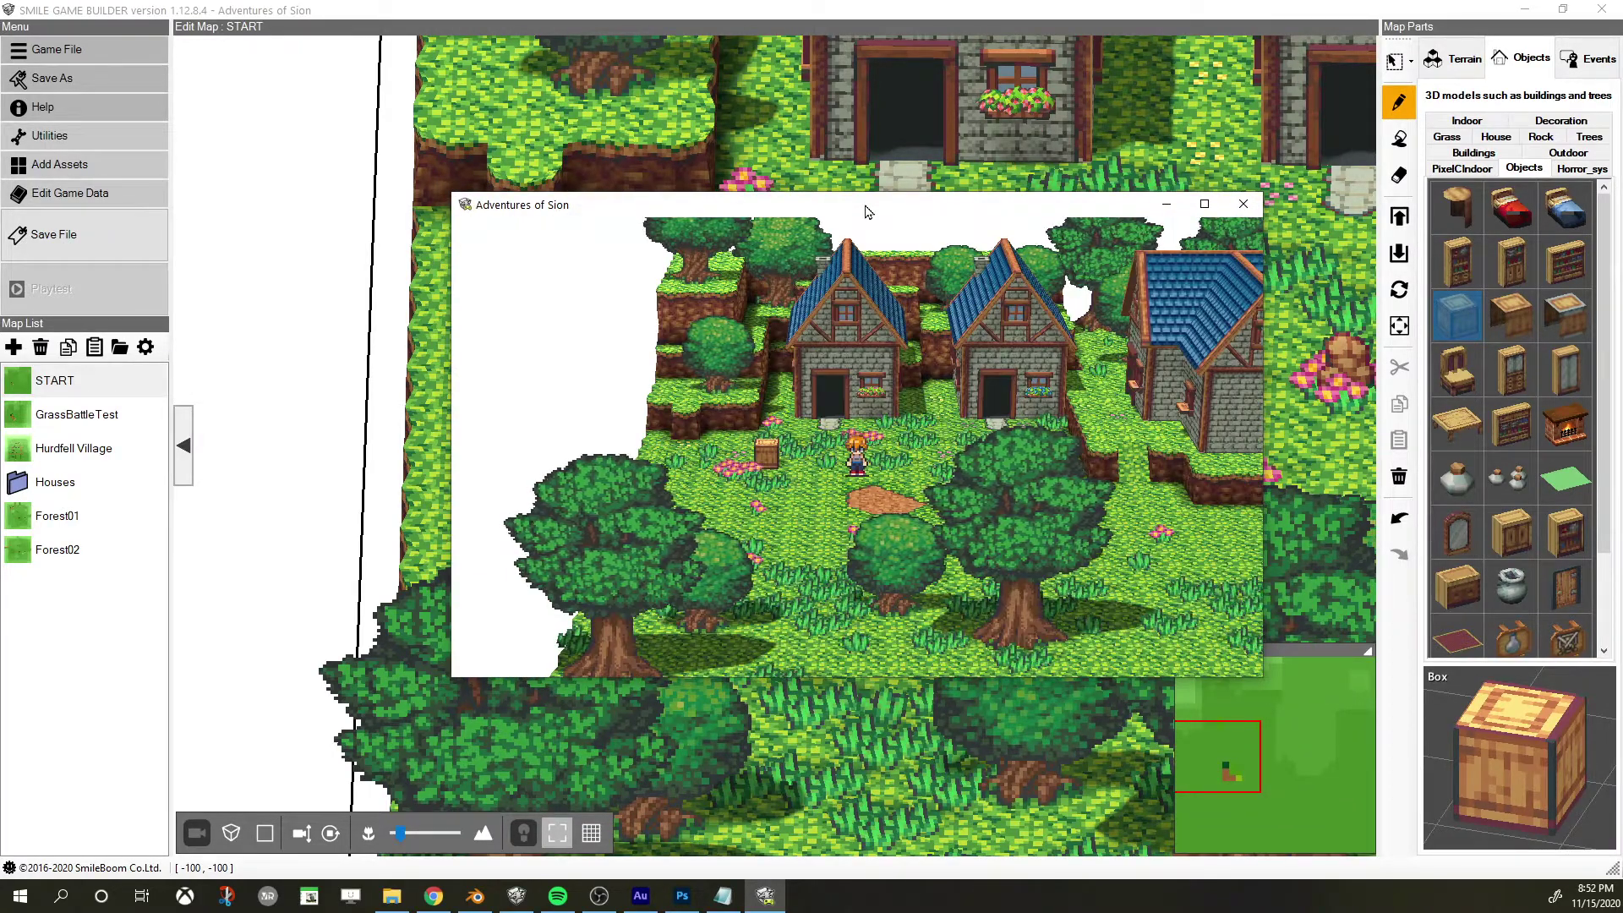
Walk the character against the crate from different sides to test its collision, and close the playtest
{"action": "key", "text": "Left"}
{"action": "key", "text": "Right"}
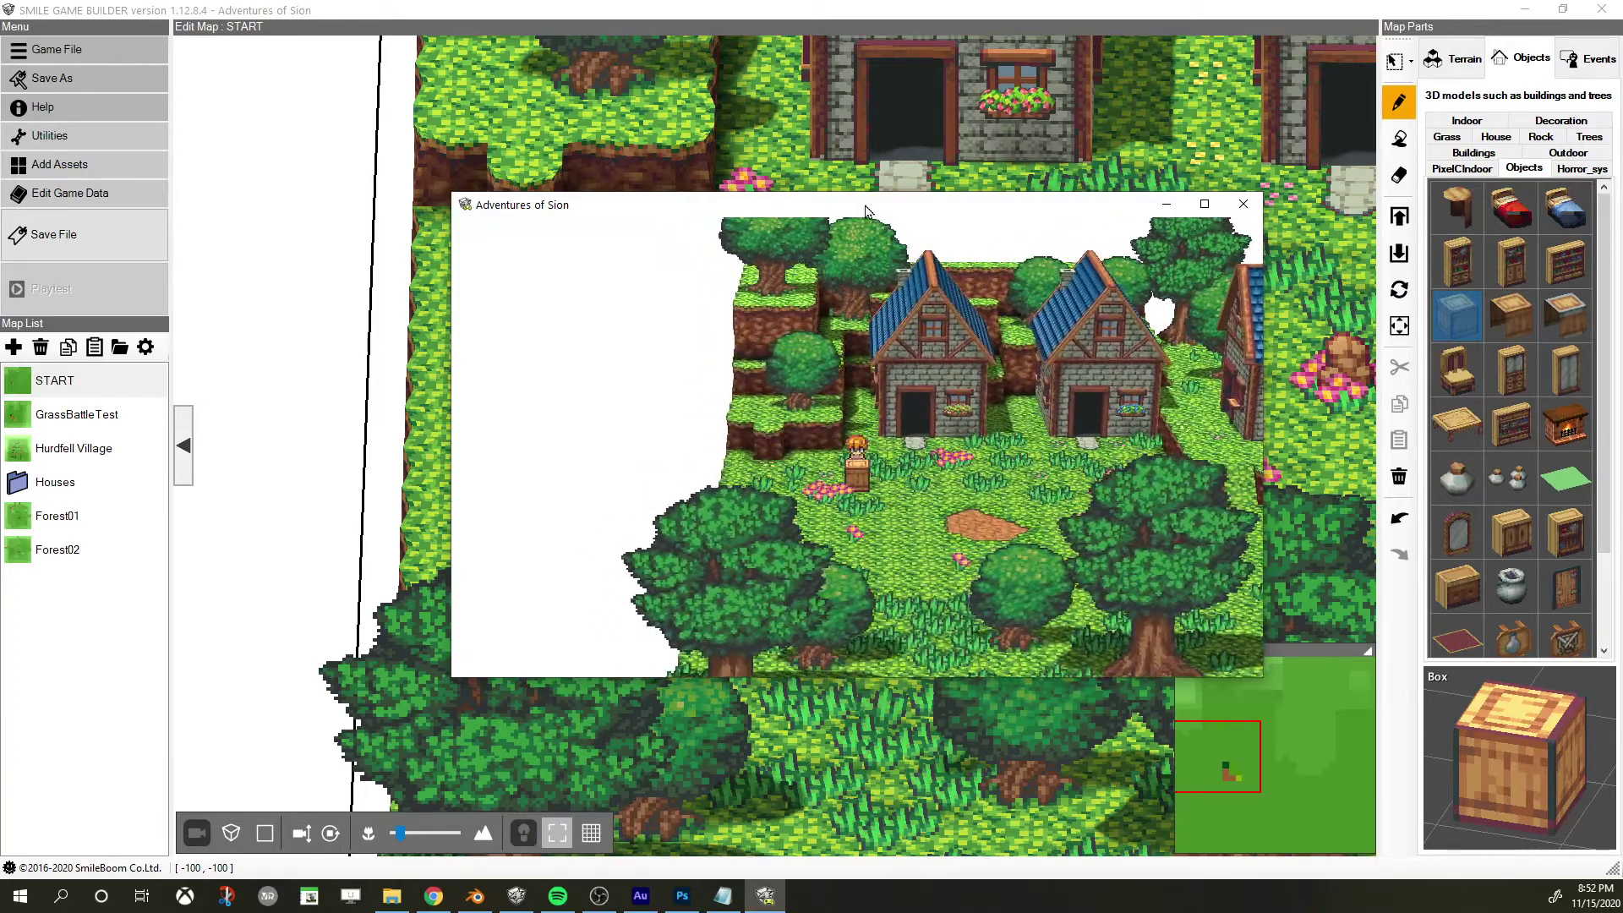
{"action": "key", "text": "Down"}
{"action": "key", "text": "Left"}
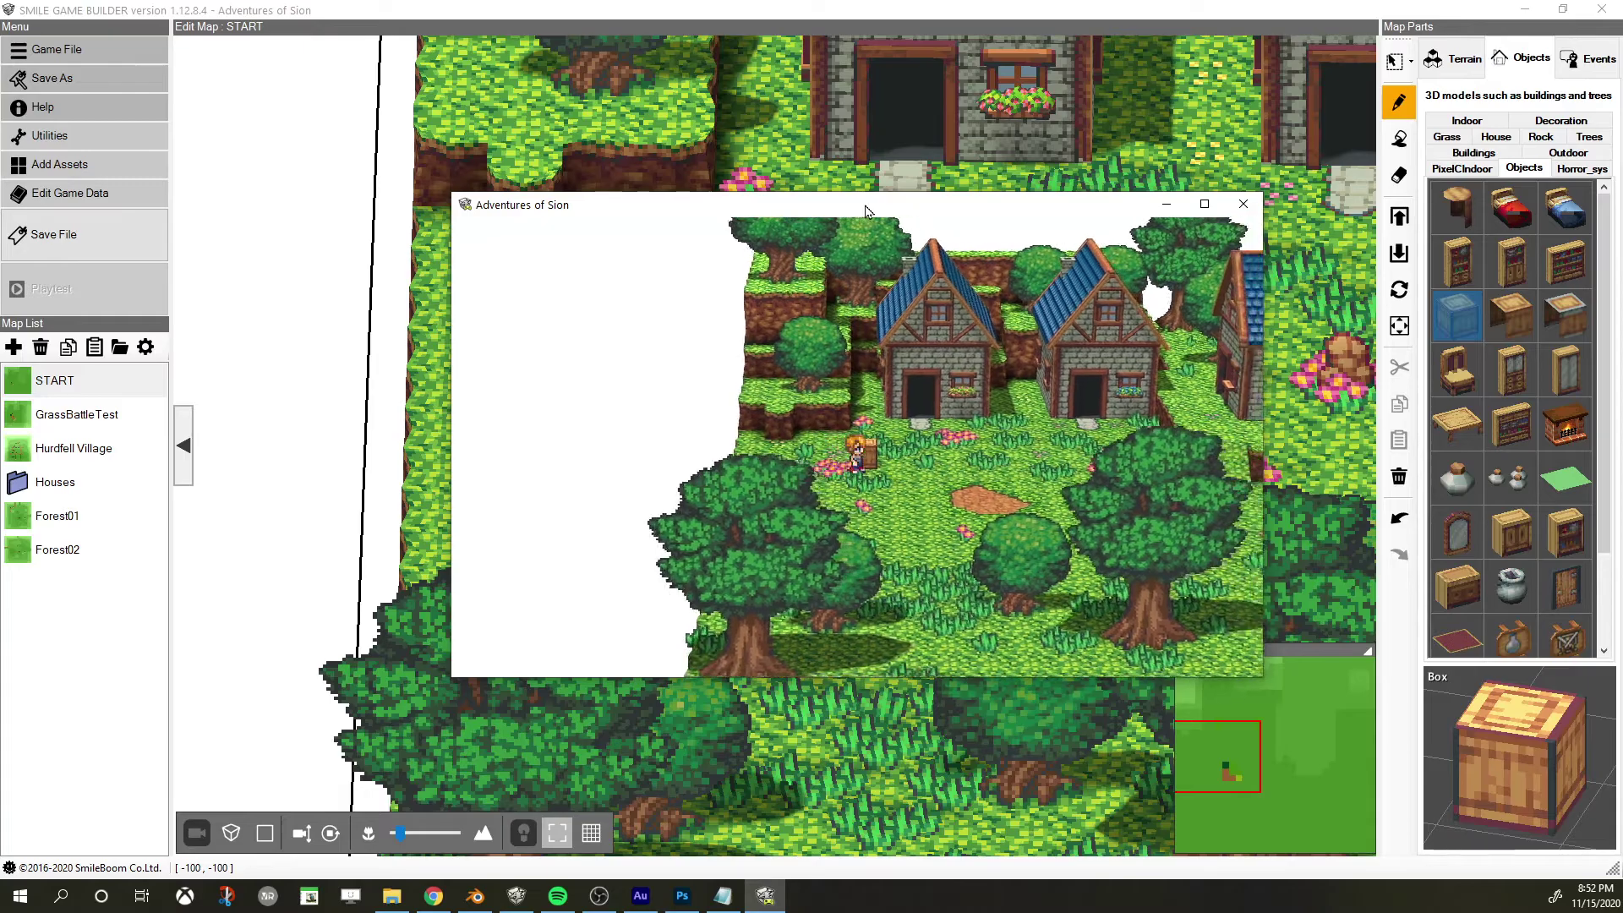
{"action": "key", "text": "Right"}
{"action": "key", "text": "Up"}
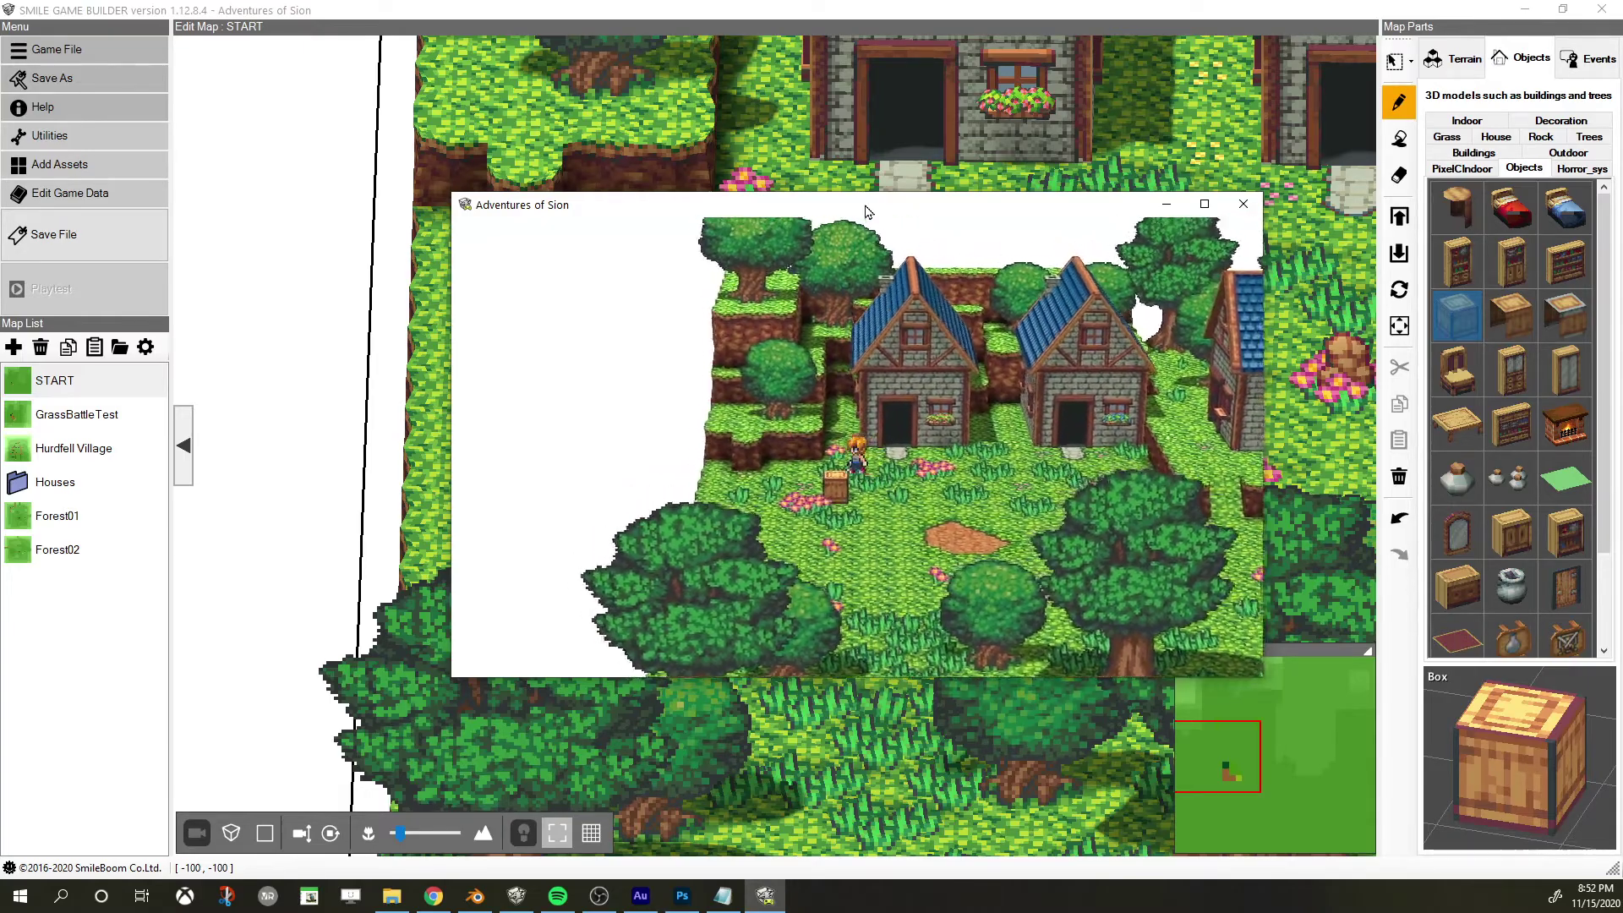
{"action": "key", "text": "Down"}
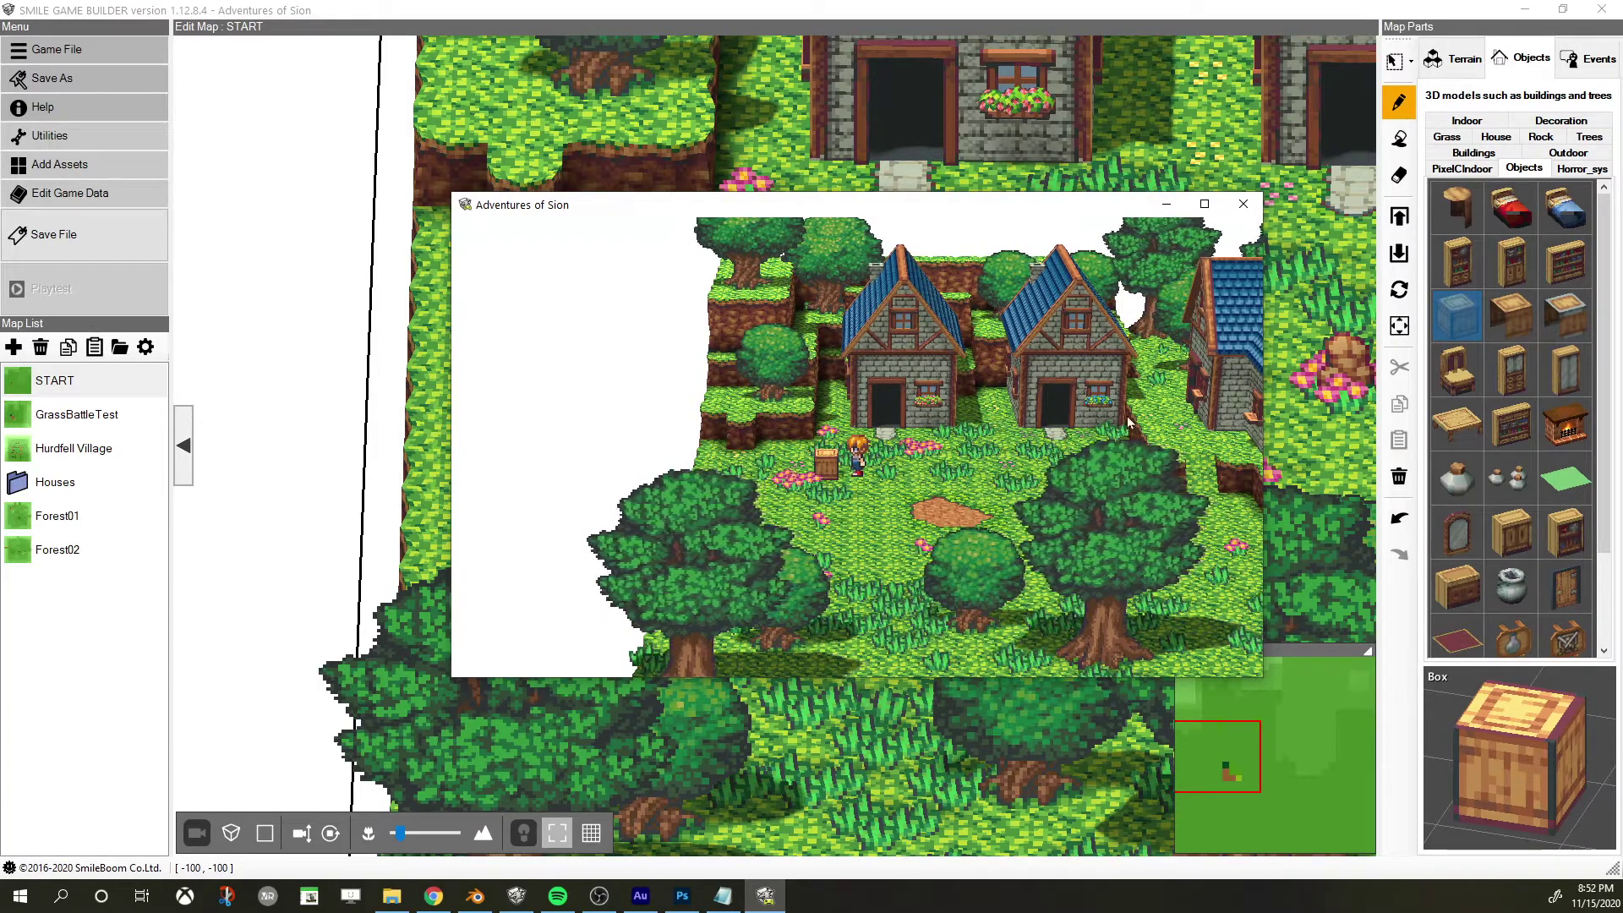
{"action": "left_click", "coordinate": [1244, 204]}
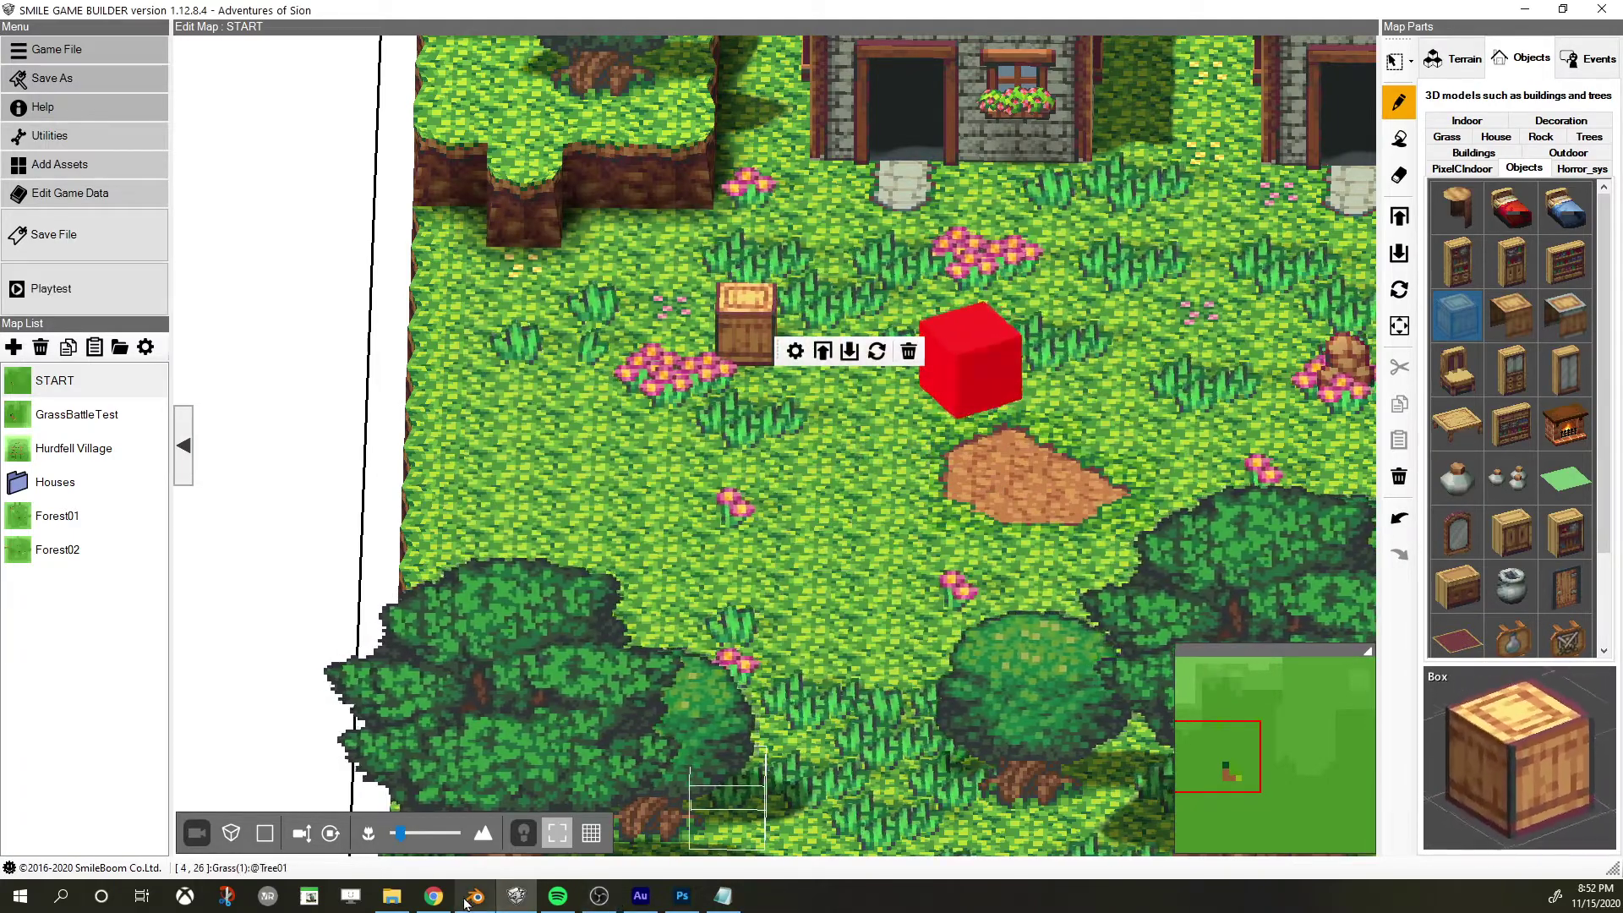
Switch to Blender, save Box.blend and start a new empty file
{"action": "left_click", "coordinate": [475, 896]}
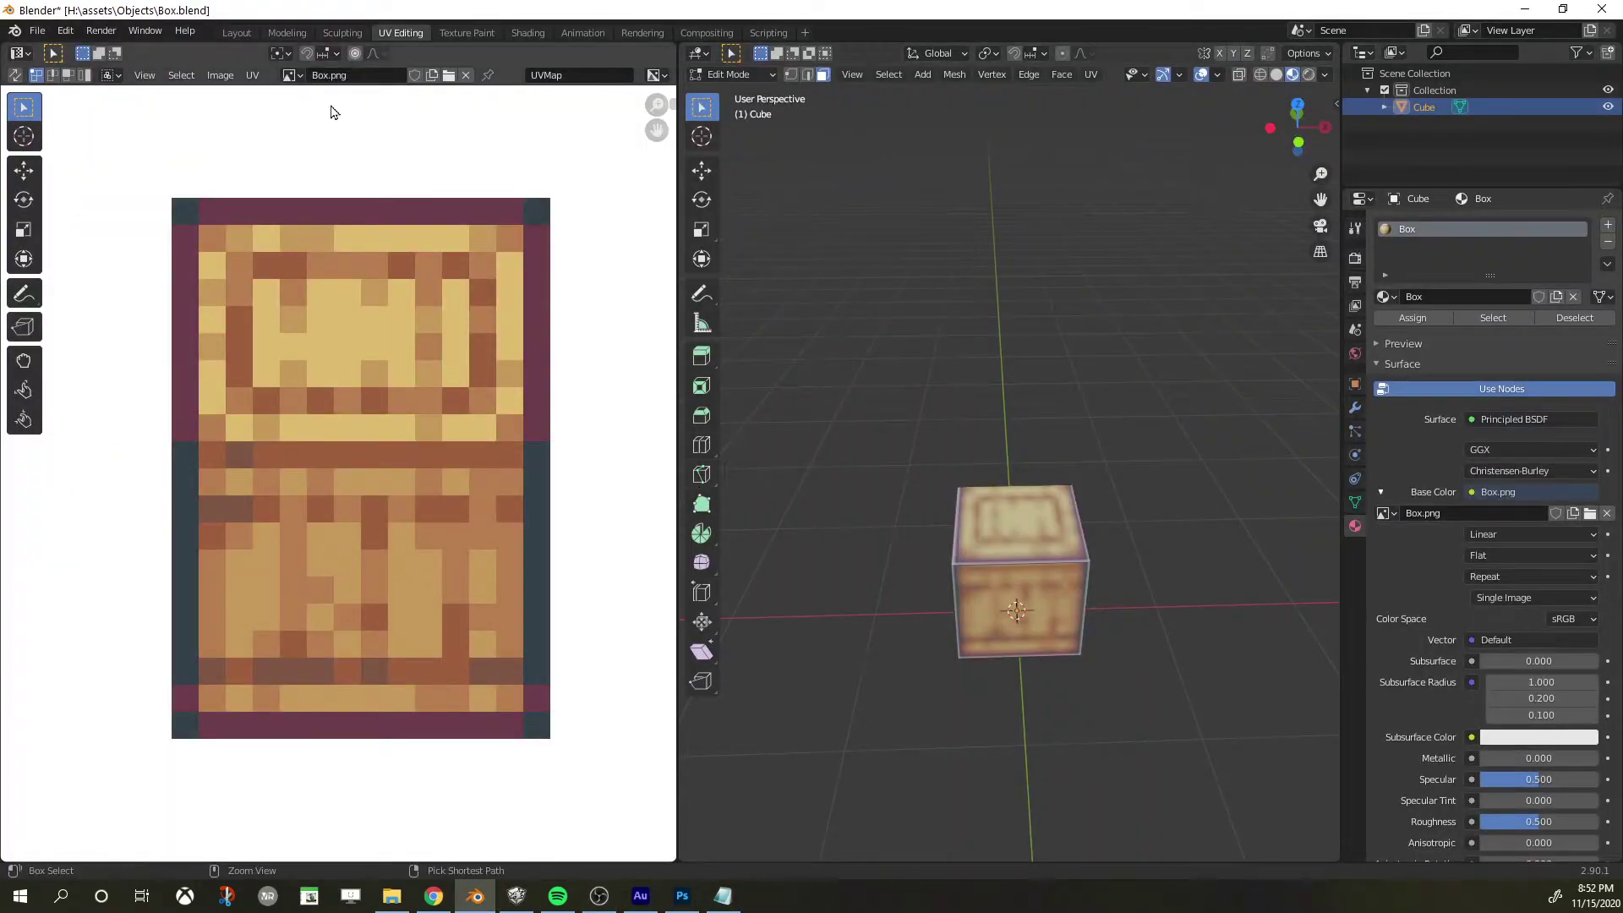
{"action": "key", "text": "ctrl+s"}
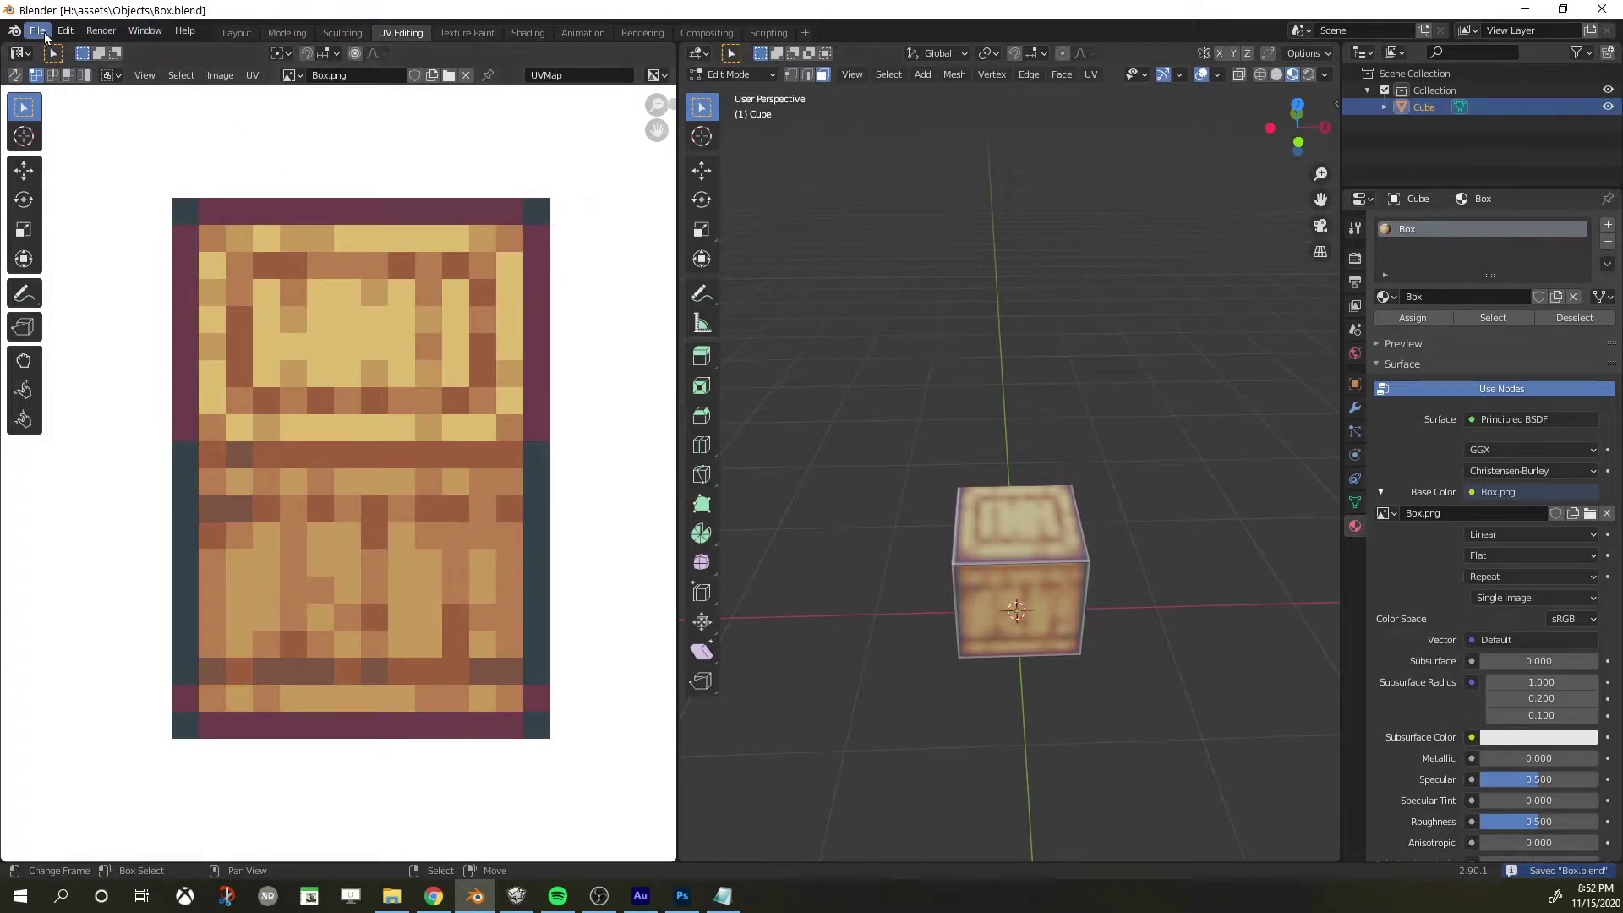
{"action": "left_click", "coordinate": [38, 30]}
{"action": "mouse_move", "coordinate": [53, 56]}
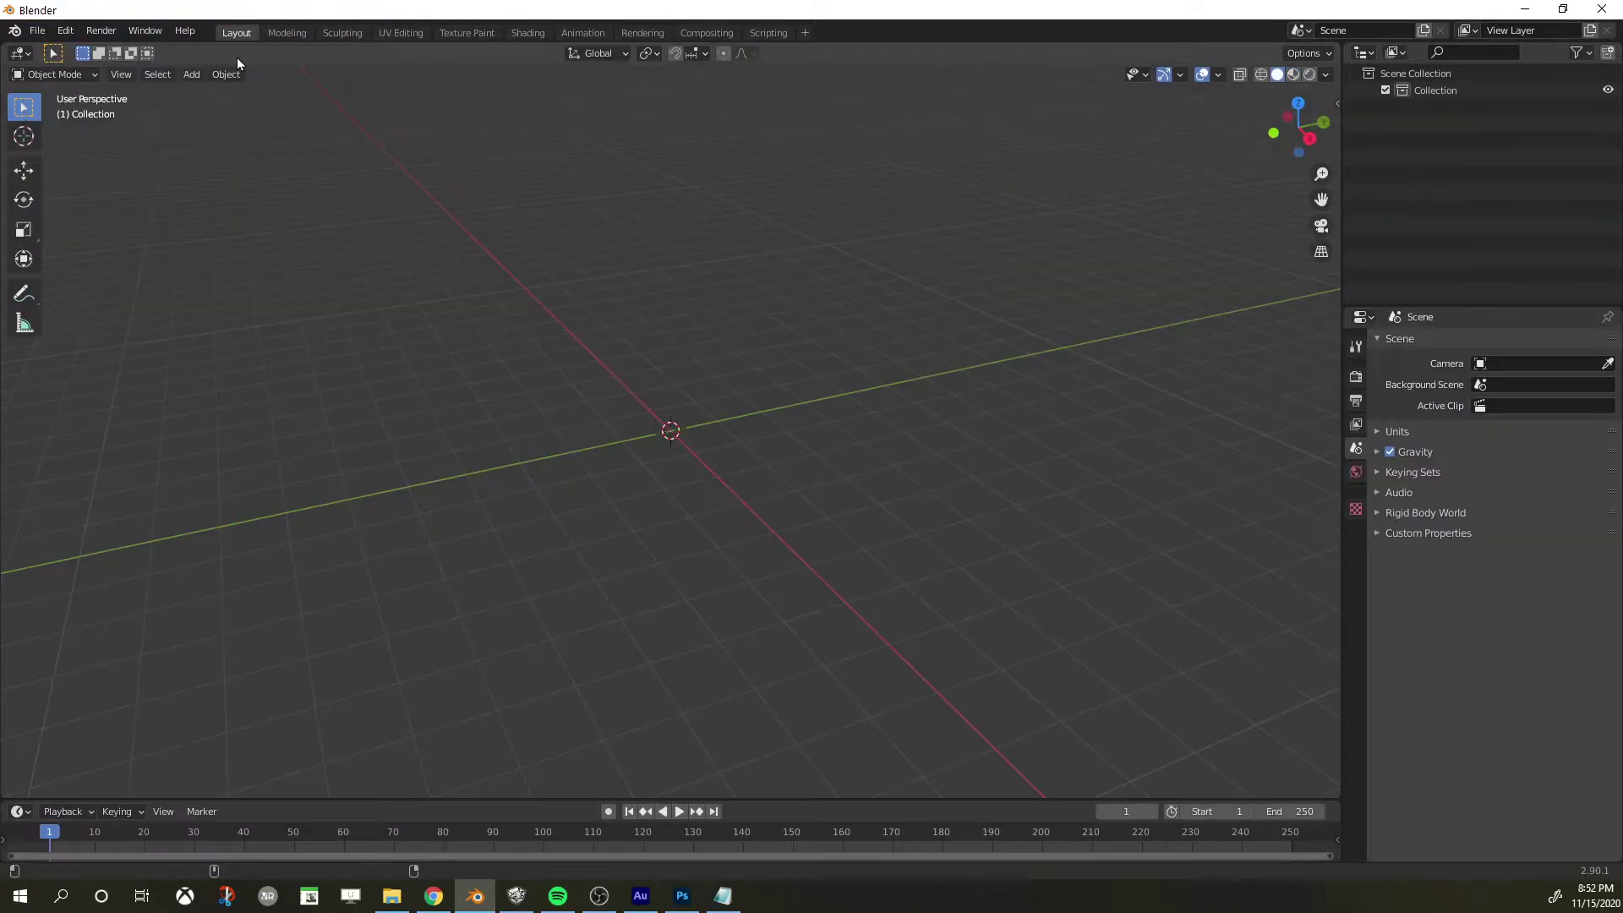
Save the new scene as Barrel.blend in H:\assets\Objects, overwriting the existing file
{"action": "left_click", "coordinate": [37, 30]}
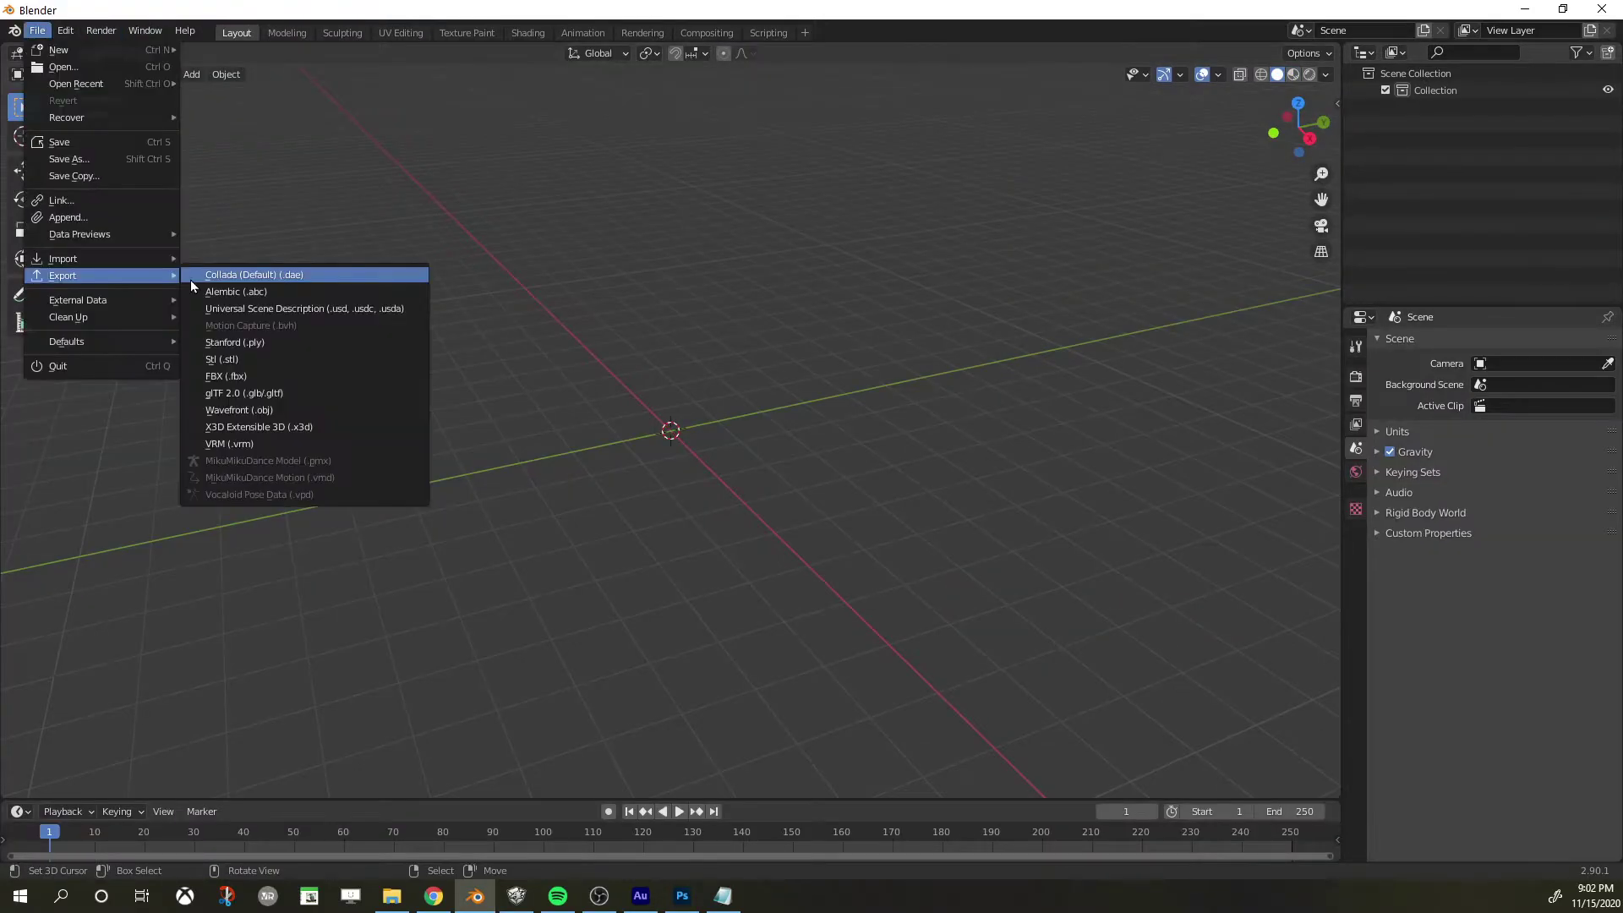
{"action": "left_click", "coordinate": [32, 30]}
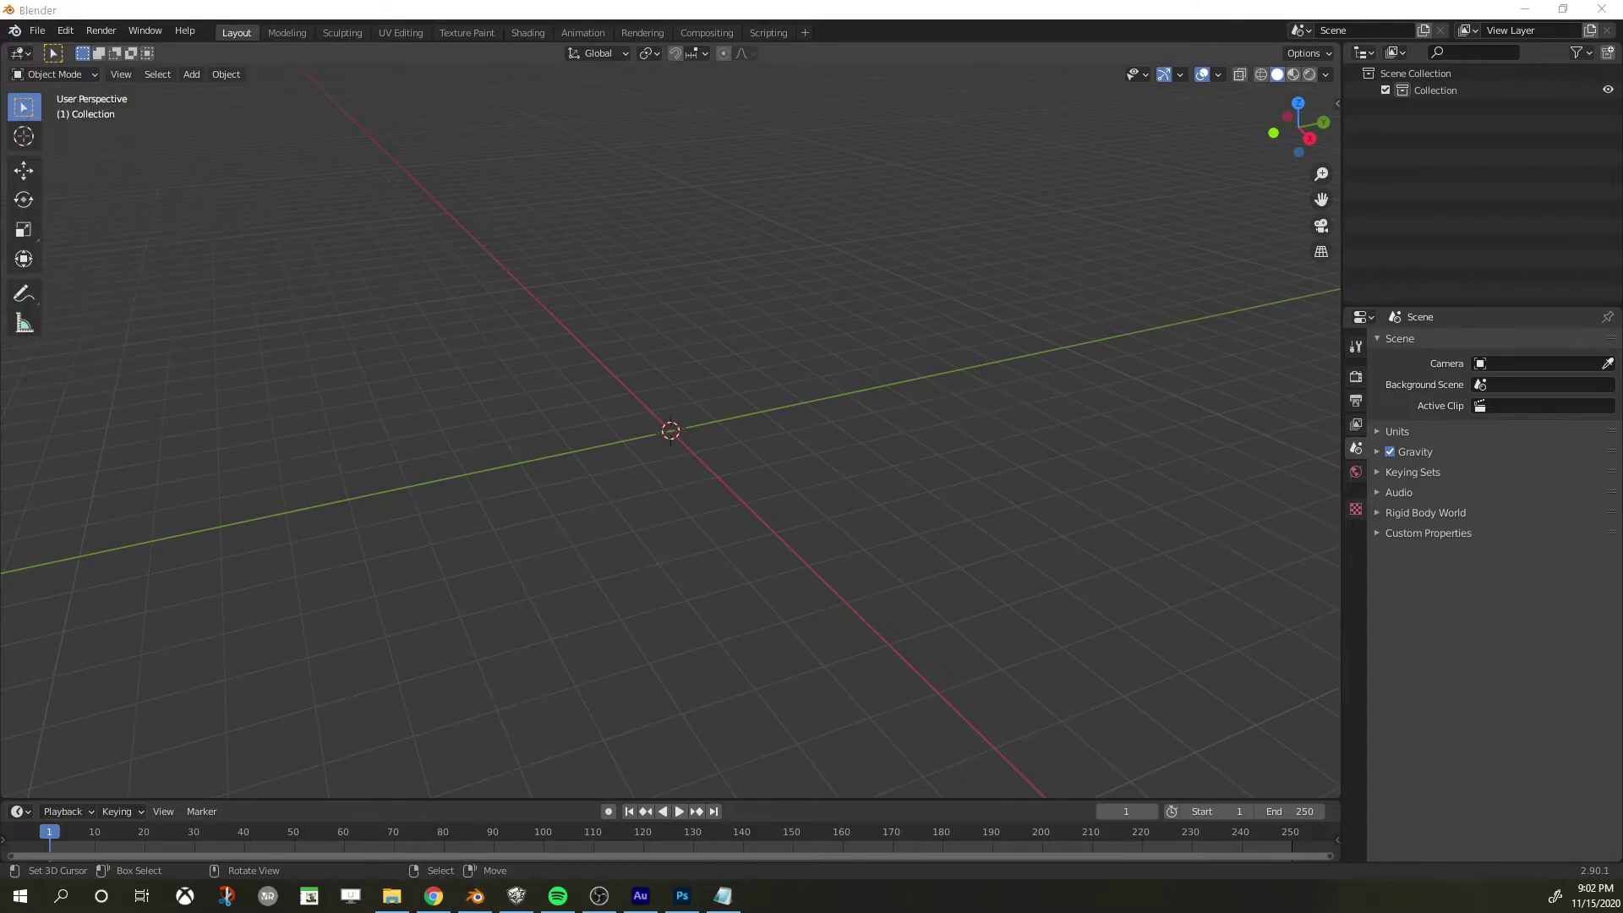
{"action": "key", "text": "ctrl+s"}
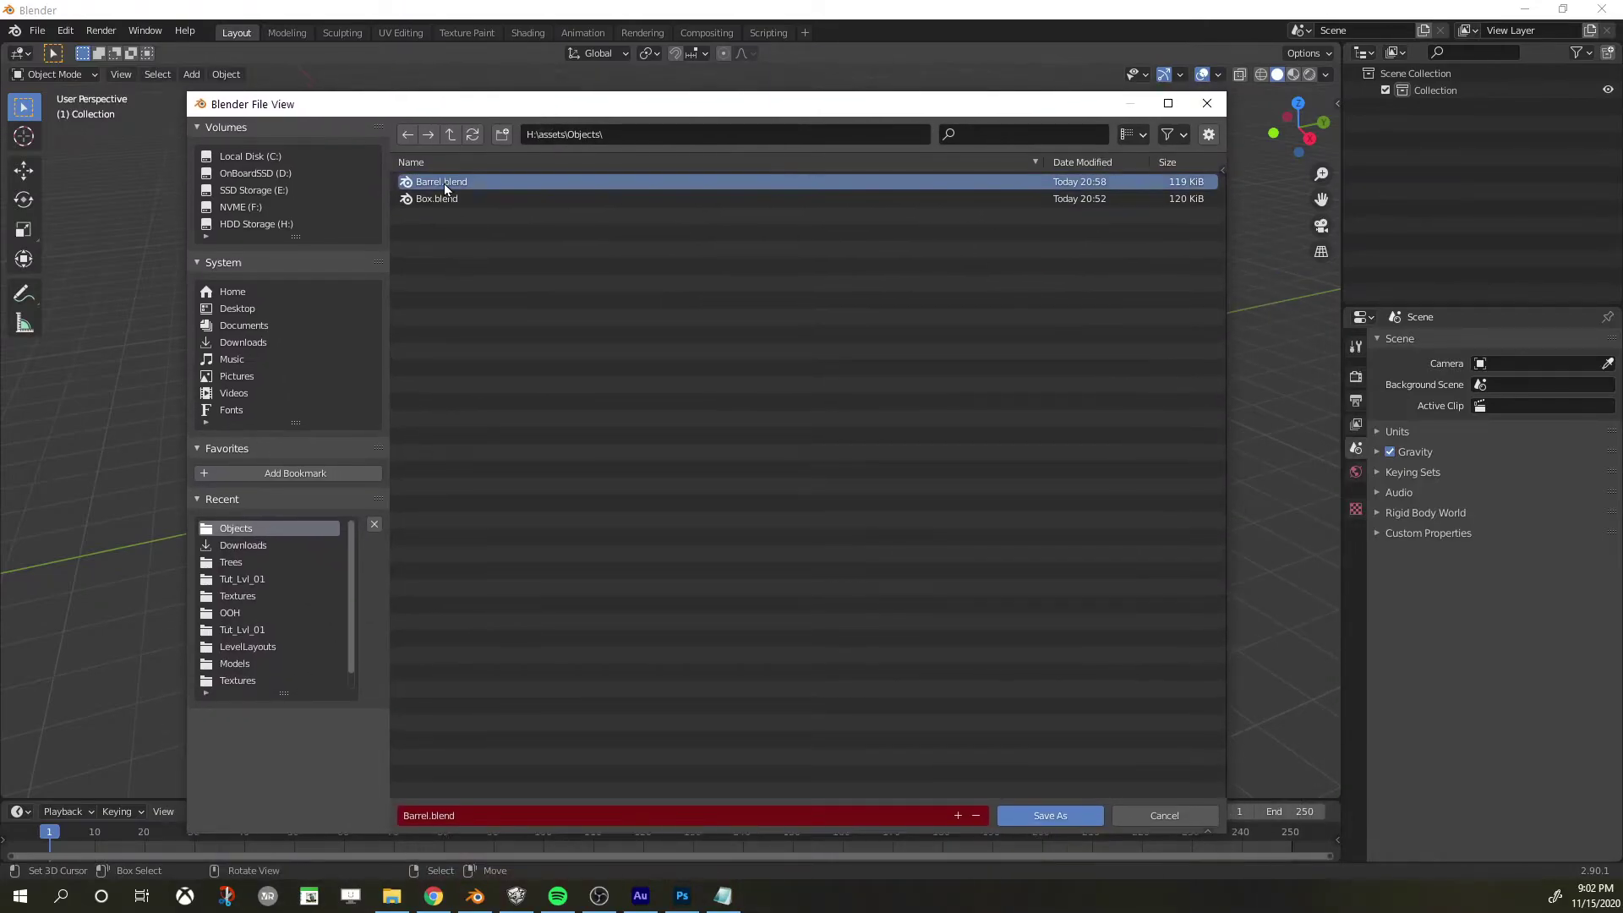
{"action": "double_click", "coordinate": [445, 181]}
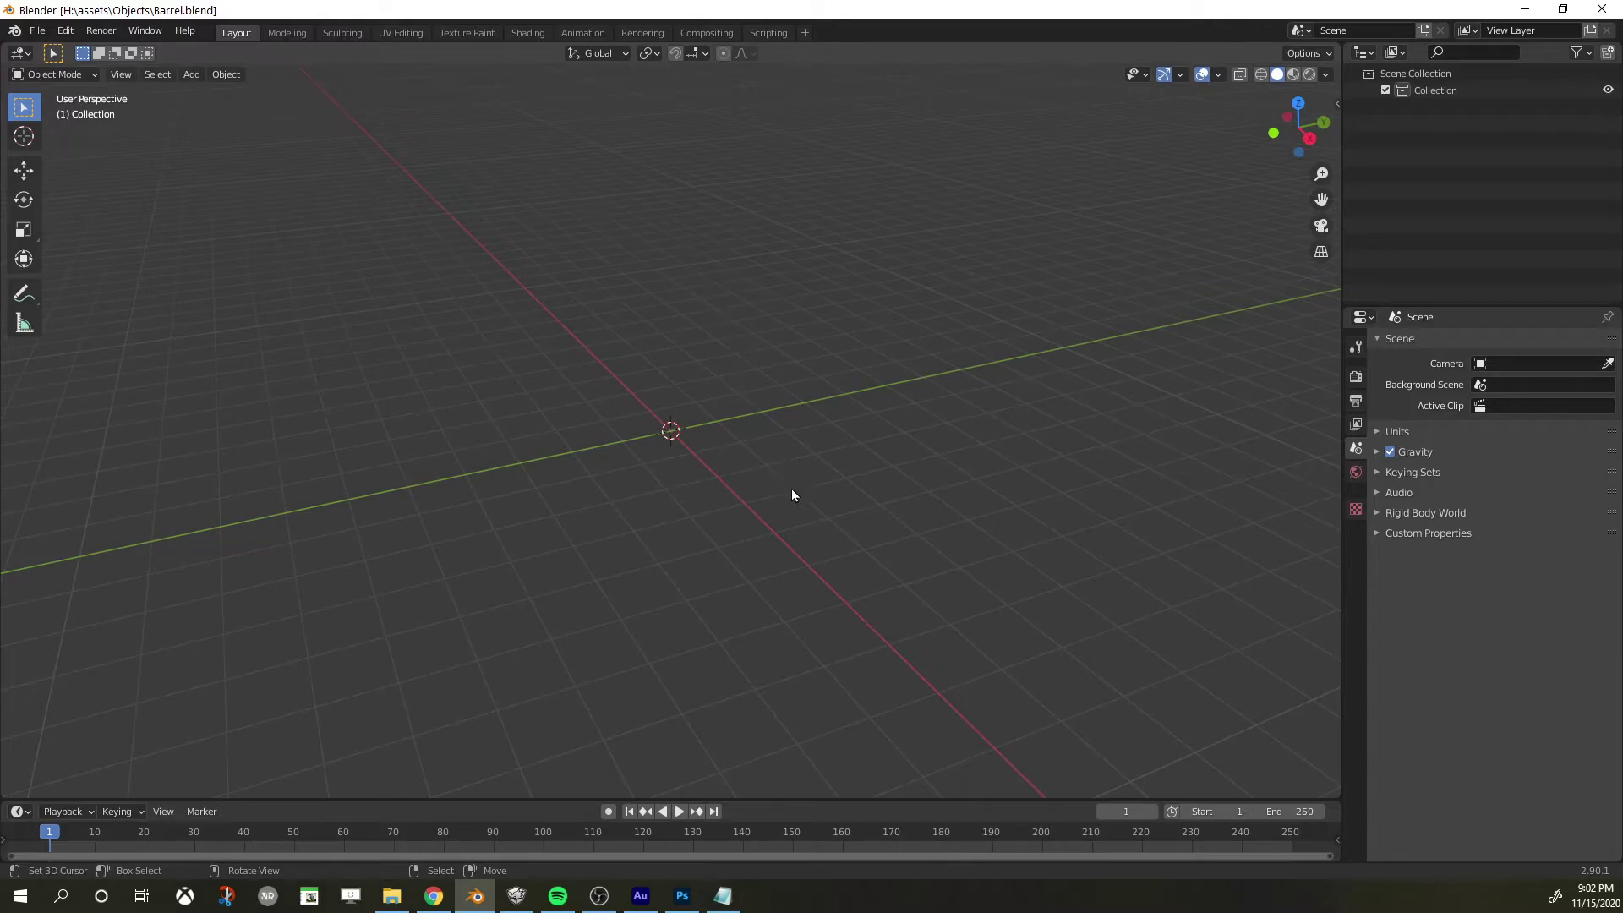
Add a cylinder mesh at the origin with 8 vertices
{"action": "key", "text": "shift+a"}
{"action": "mouse_move", "coordinate": [739, 484]}
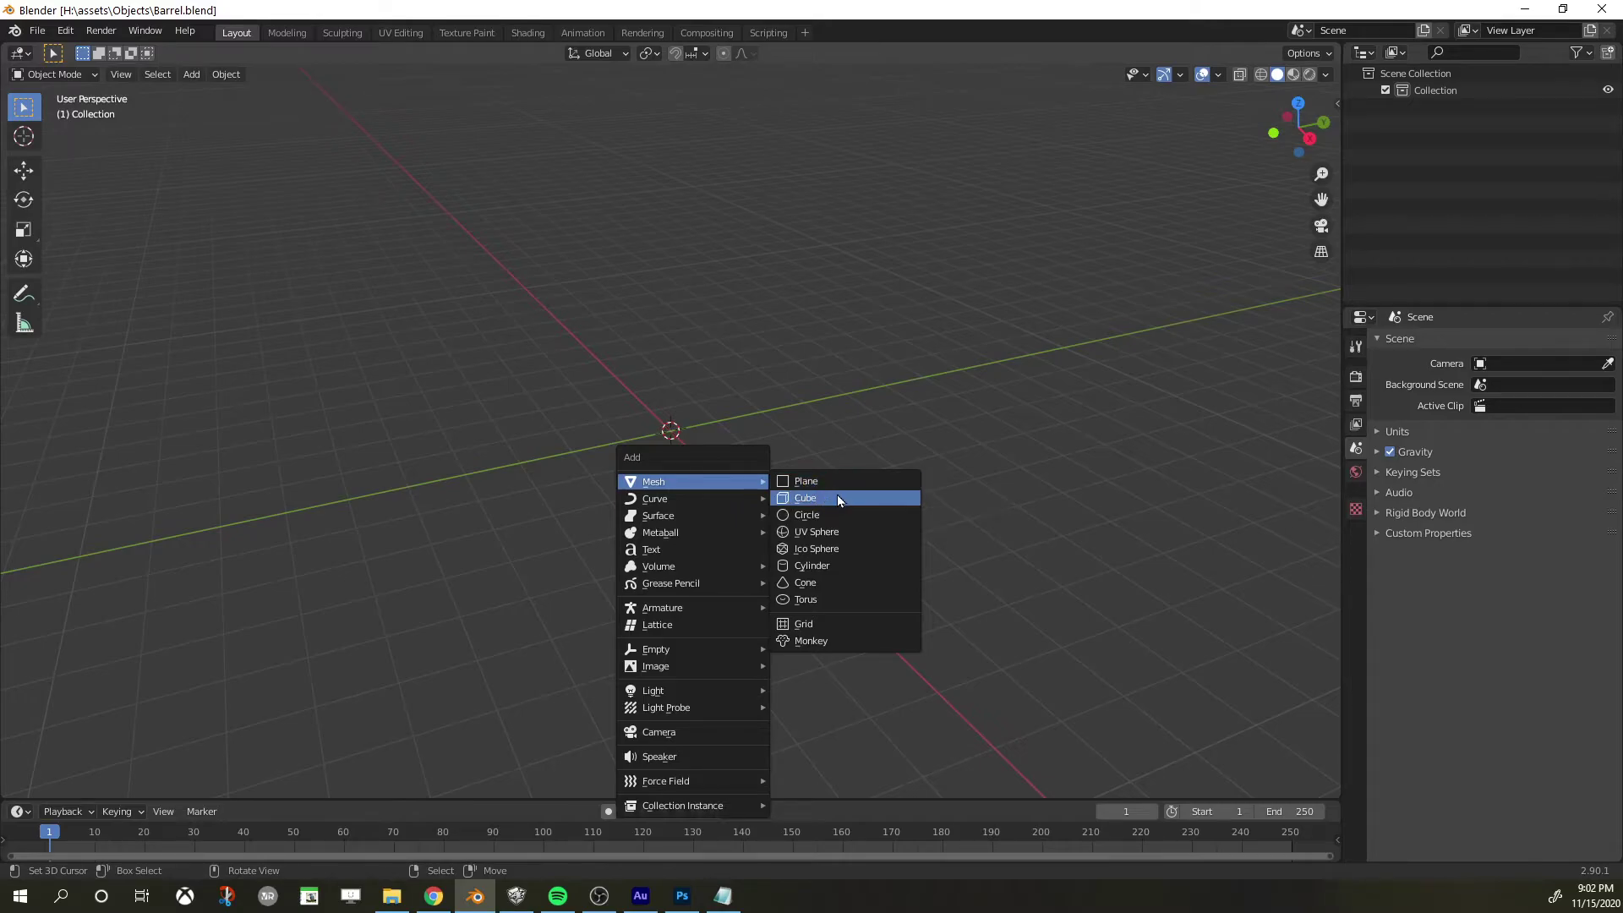
{"action": "left_click", "coordinate": [835, 564]}
{"action": "middle_click_drag", "start_coordinate": [748, 392], "coordinate": [553, 413]}
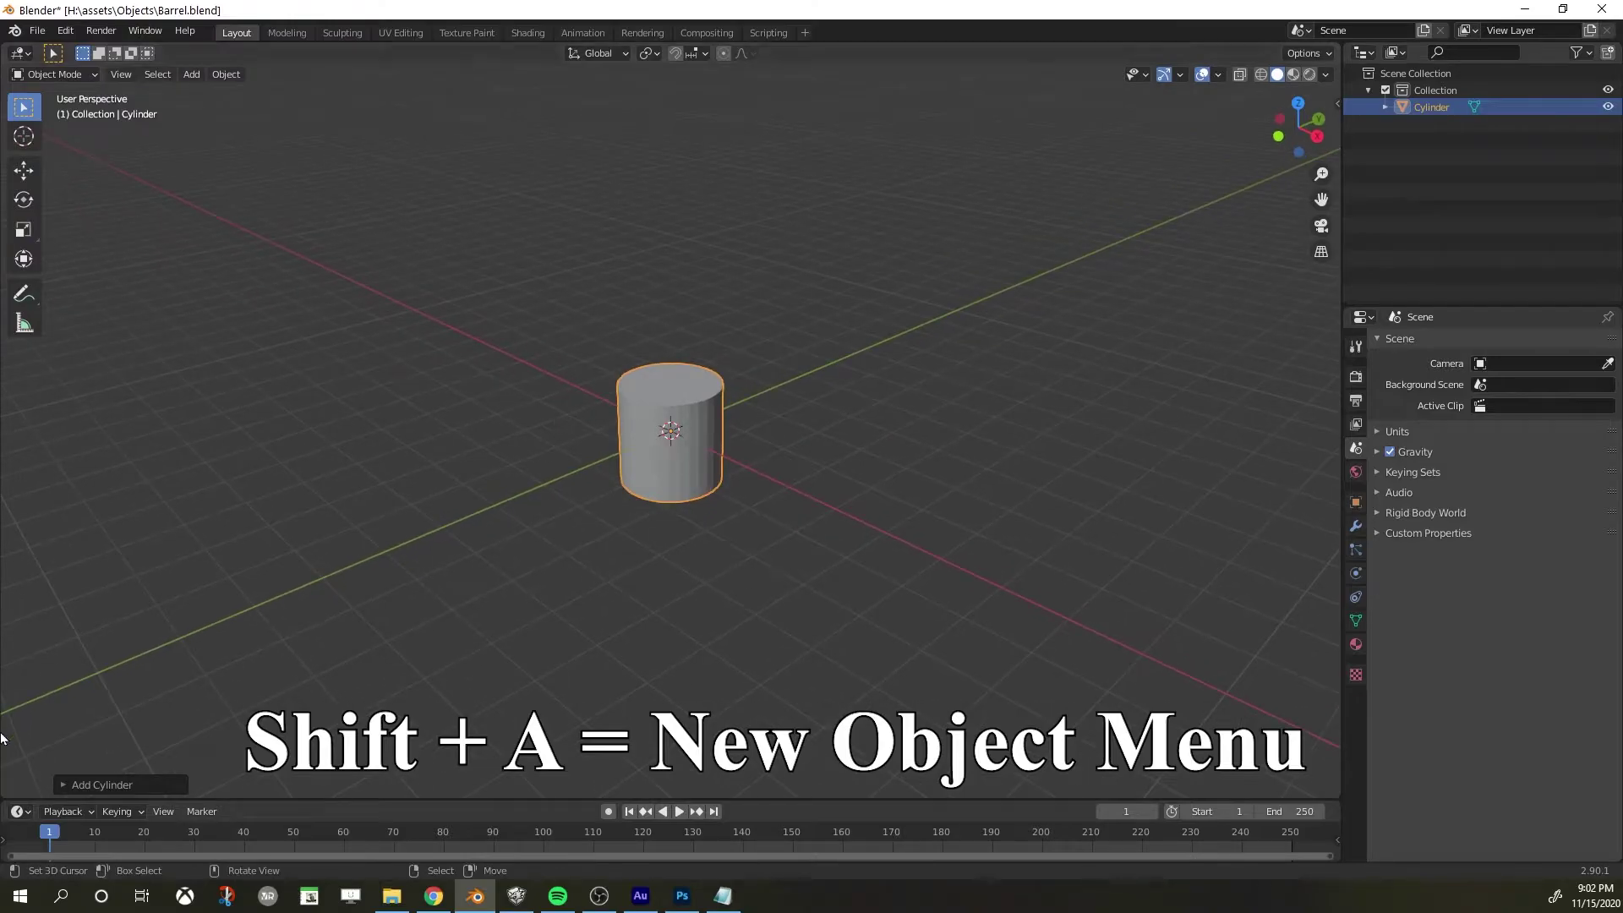
{"action": "left_click", "coordinate": [100, 783]}
{"action": "double_click", "coordinate": [275, 583]}
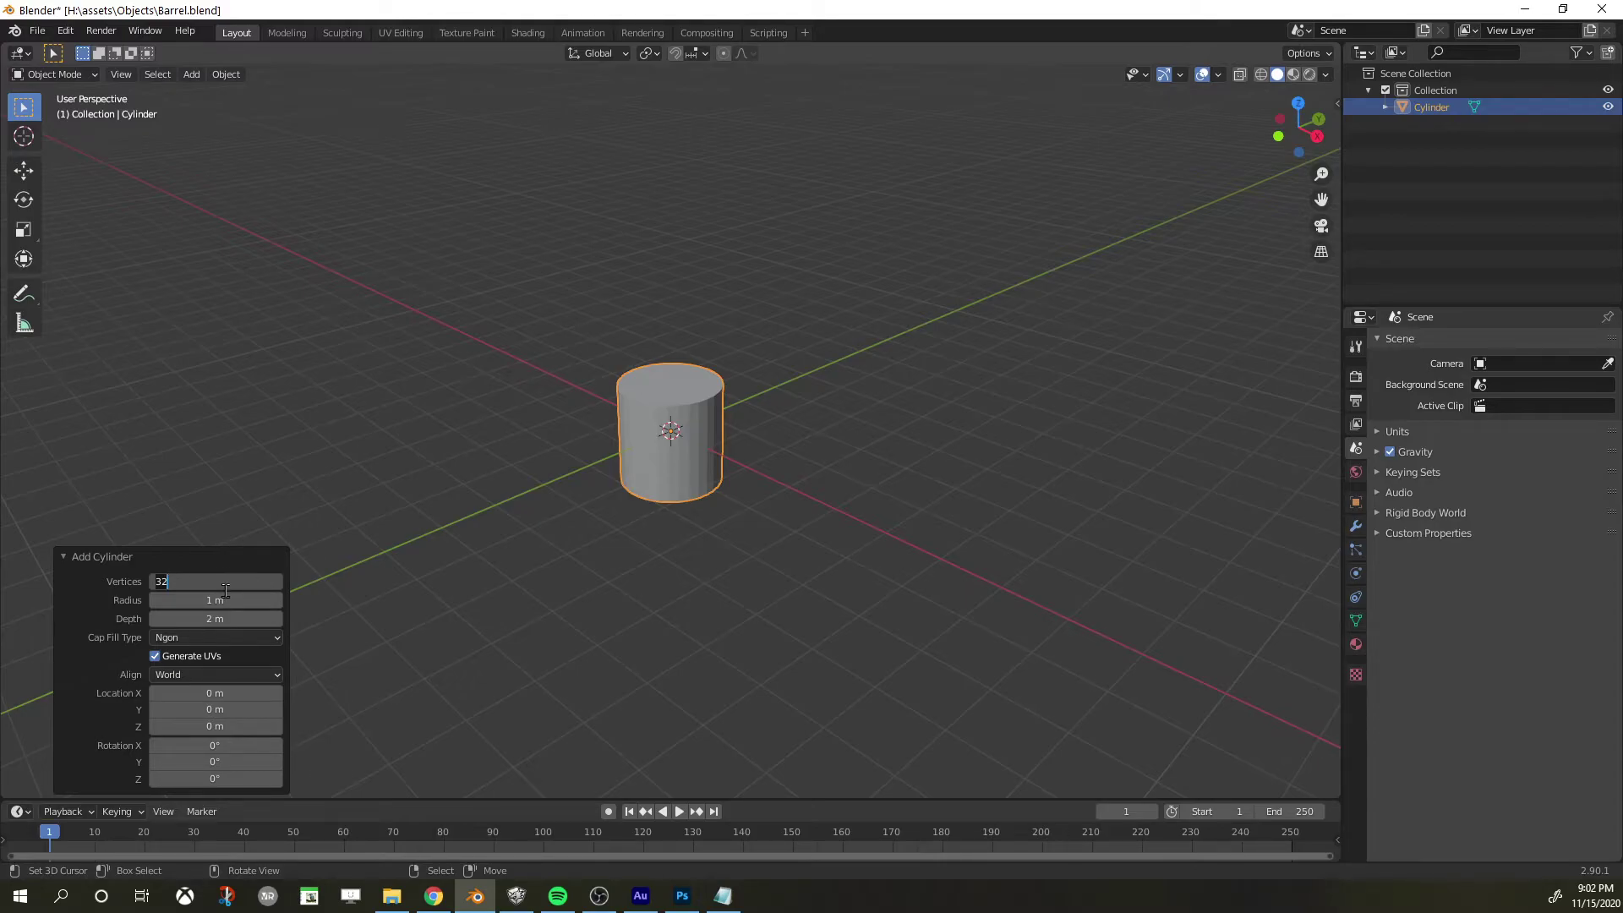
{"action": "type", "text": "8"}
{"action": "key", "text": "Return"}
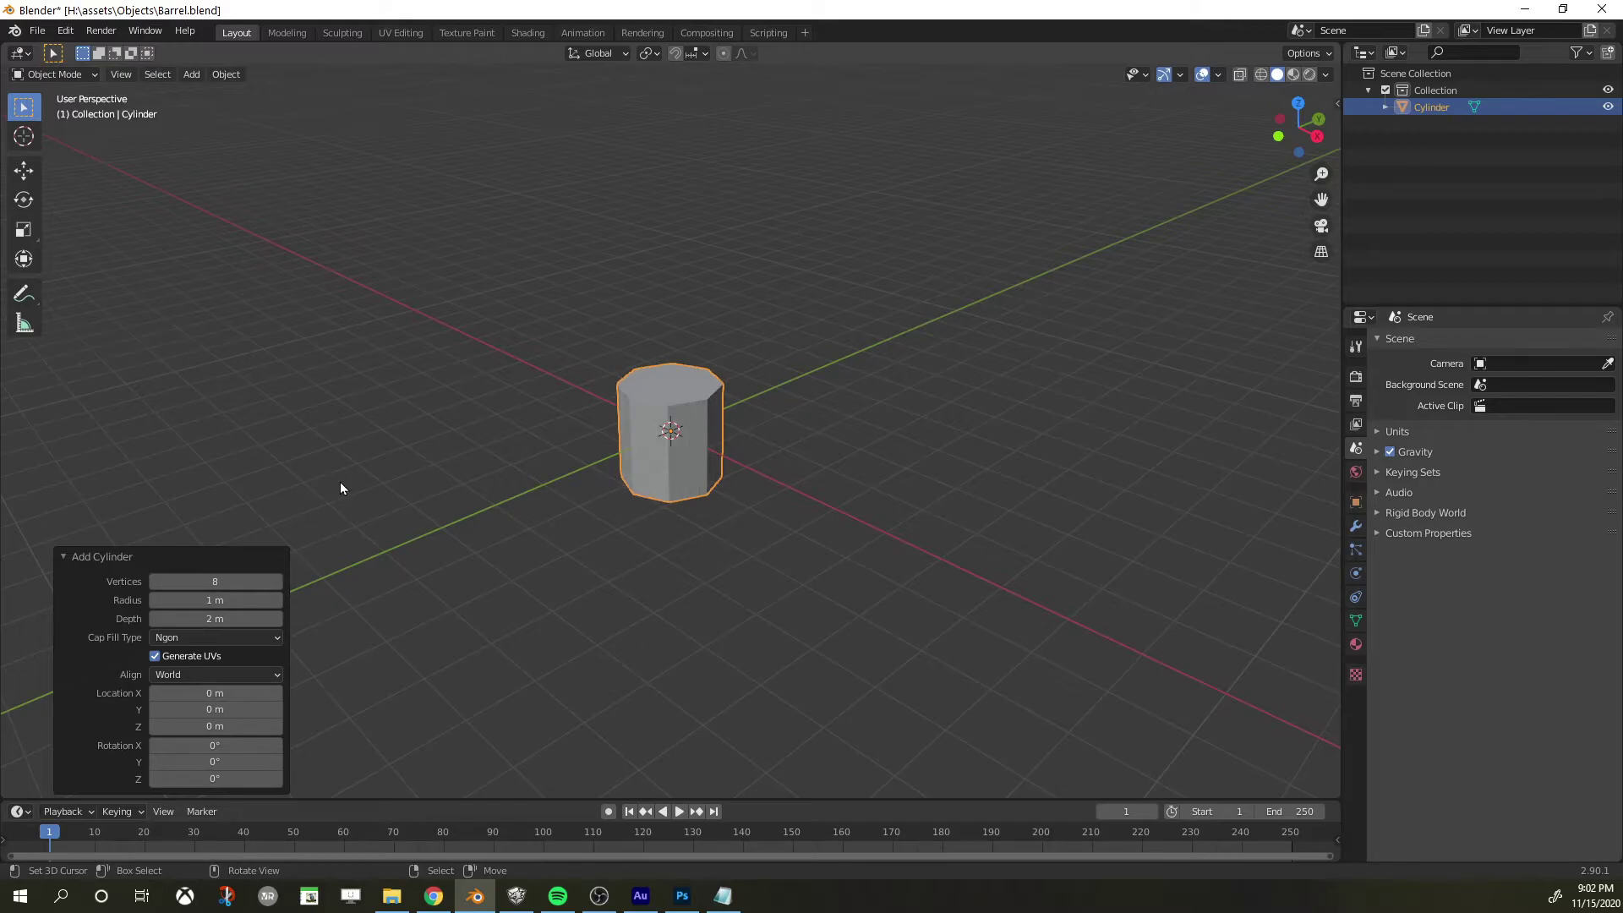
{"action": "left_click", "coordinate": [474, 482]}
Scale the cylinder's entire mesh by 0.5 in Edit Mode, working from the front view
{"action": "middle_click_drag", "start_coordinate": [494, 461], "coordinate": [712, 341]}
{"action": "key", "text": "KP_1"}
{"action": "scroll", "coordinate": [687, 475], "scroll_direction": "up", "scroll_amount": 3}
{"action": "left_click", "coordinate": [687, 475]}
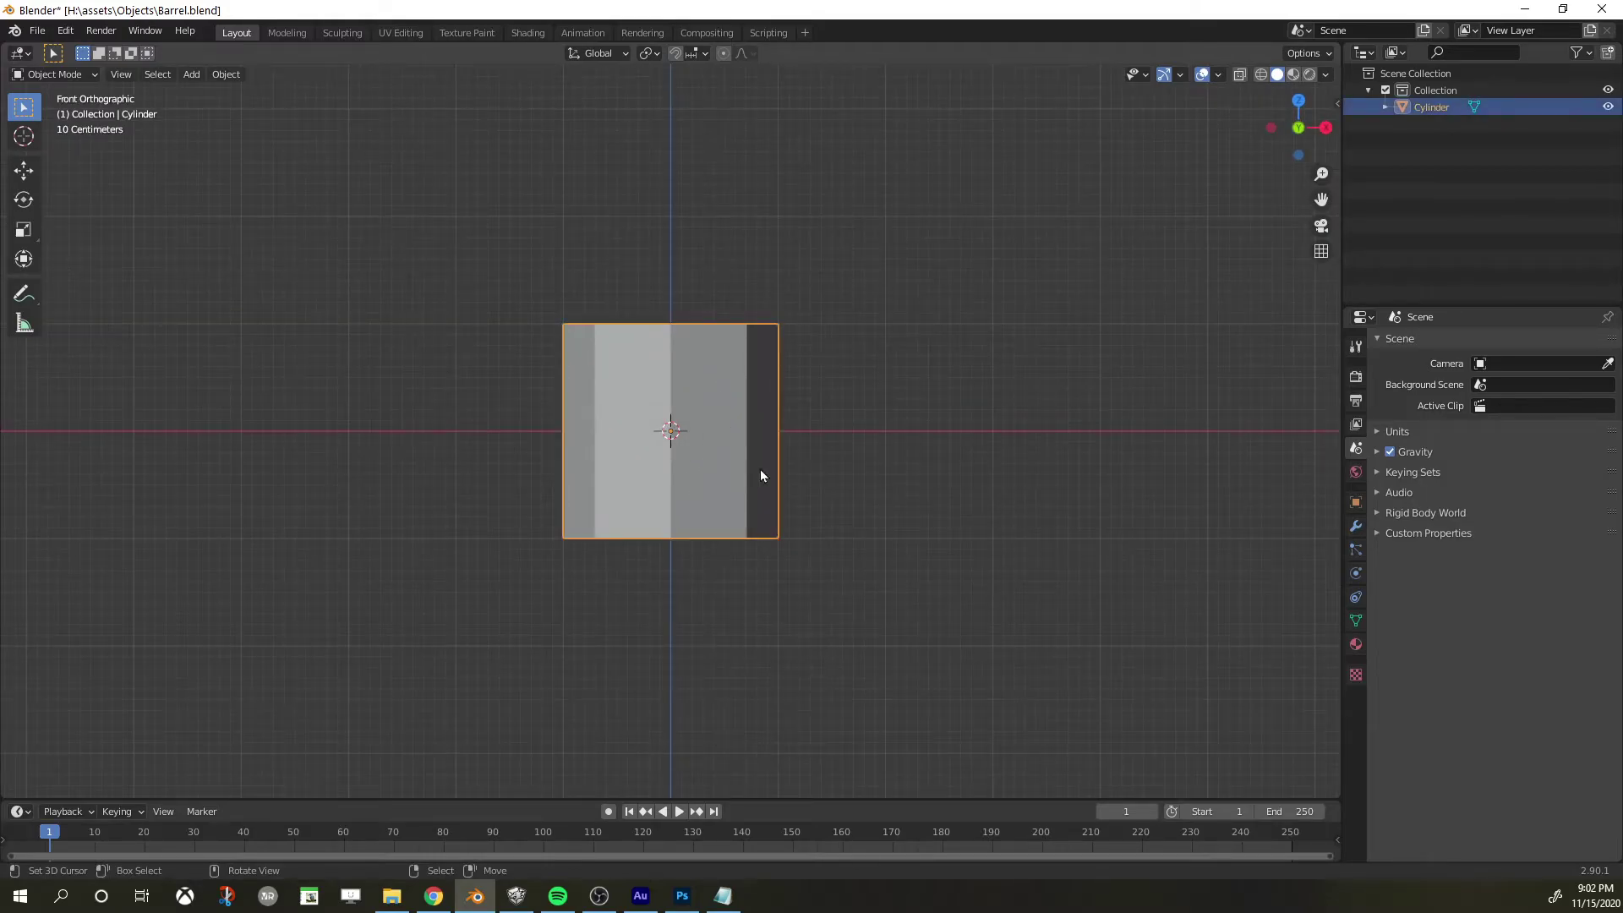
{"action": "key", "text": "Tab"}
{"action": "middle_click_drag", "start_coordinate": [551, 510], "coordinate": [471, 561]}
{"action": "key", "text": "KP_1"}
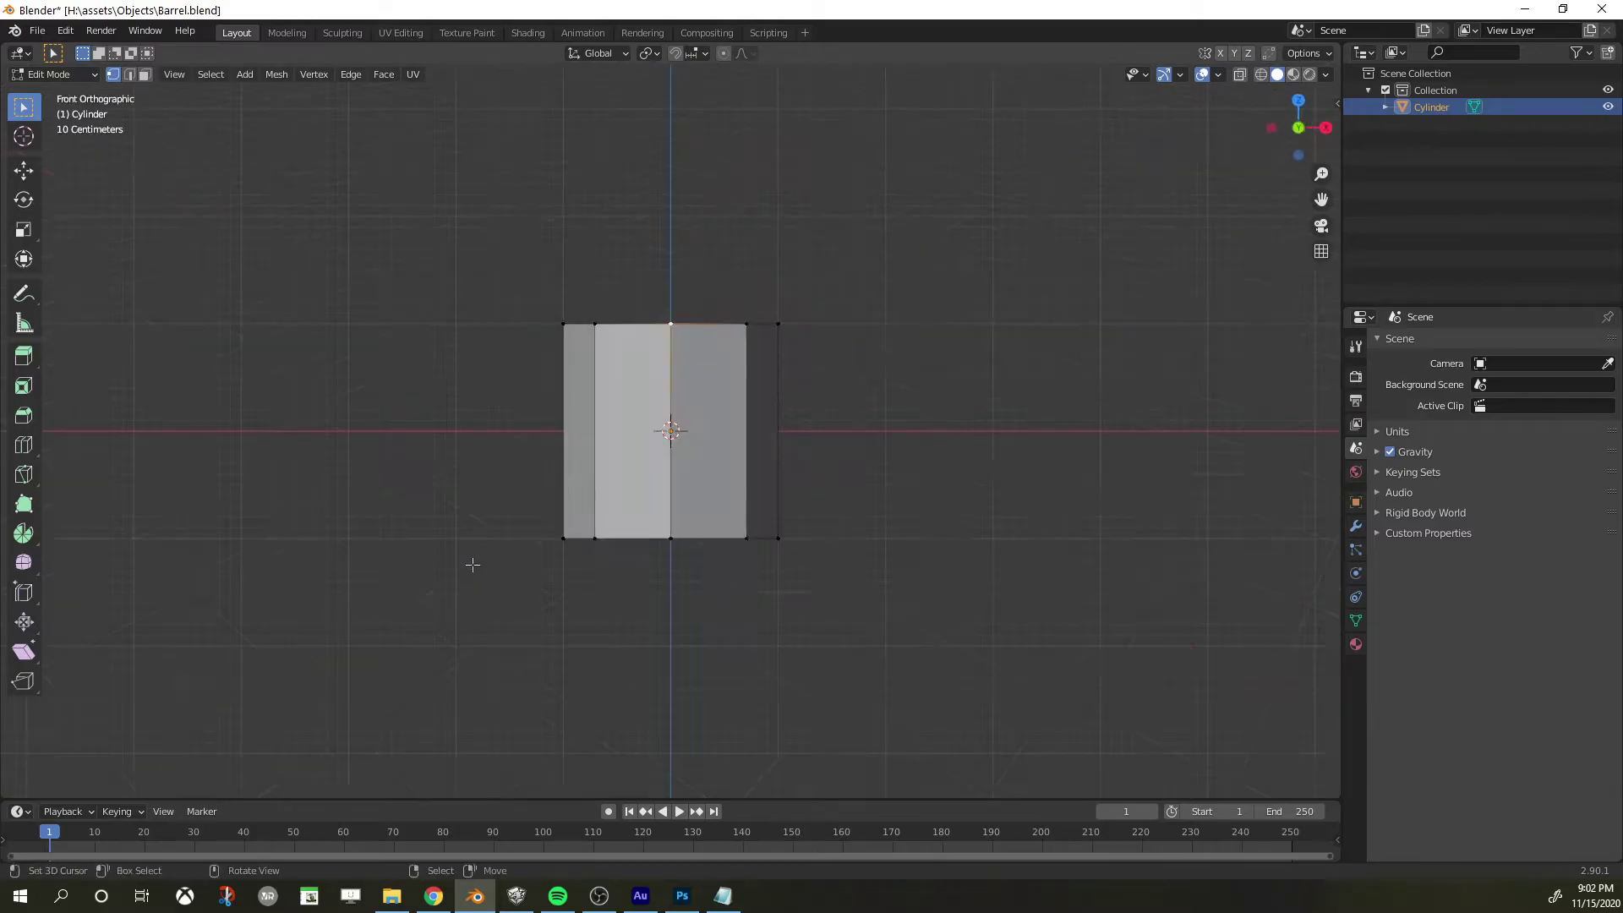
{"action": "key", "text": "a"}
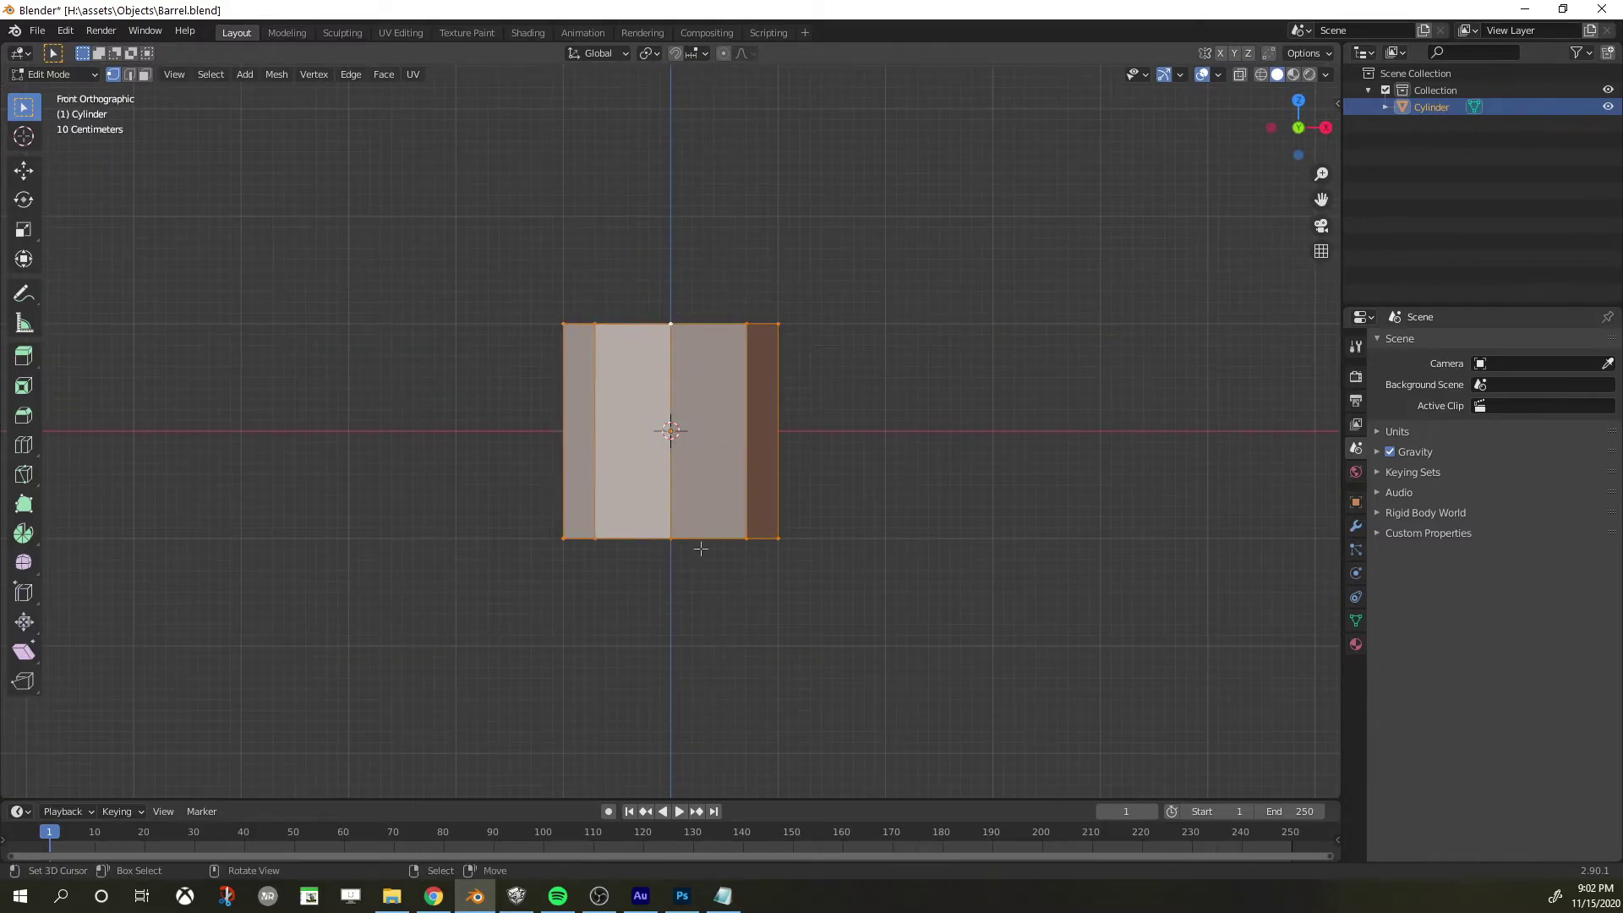
{"action": "key", "text": "Tab"}
{"action": "left_click", "coordinate": [902, 380]}
{"action": "left_click", "coordinate": [742, 438]}
{"action": "key", "text": "Tab"}
{"action": "type", "text": "s0.5"}
{"action": "key", "text": "Return"}
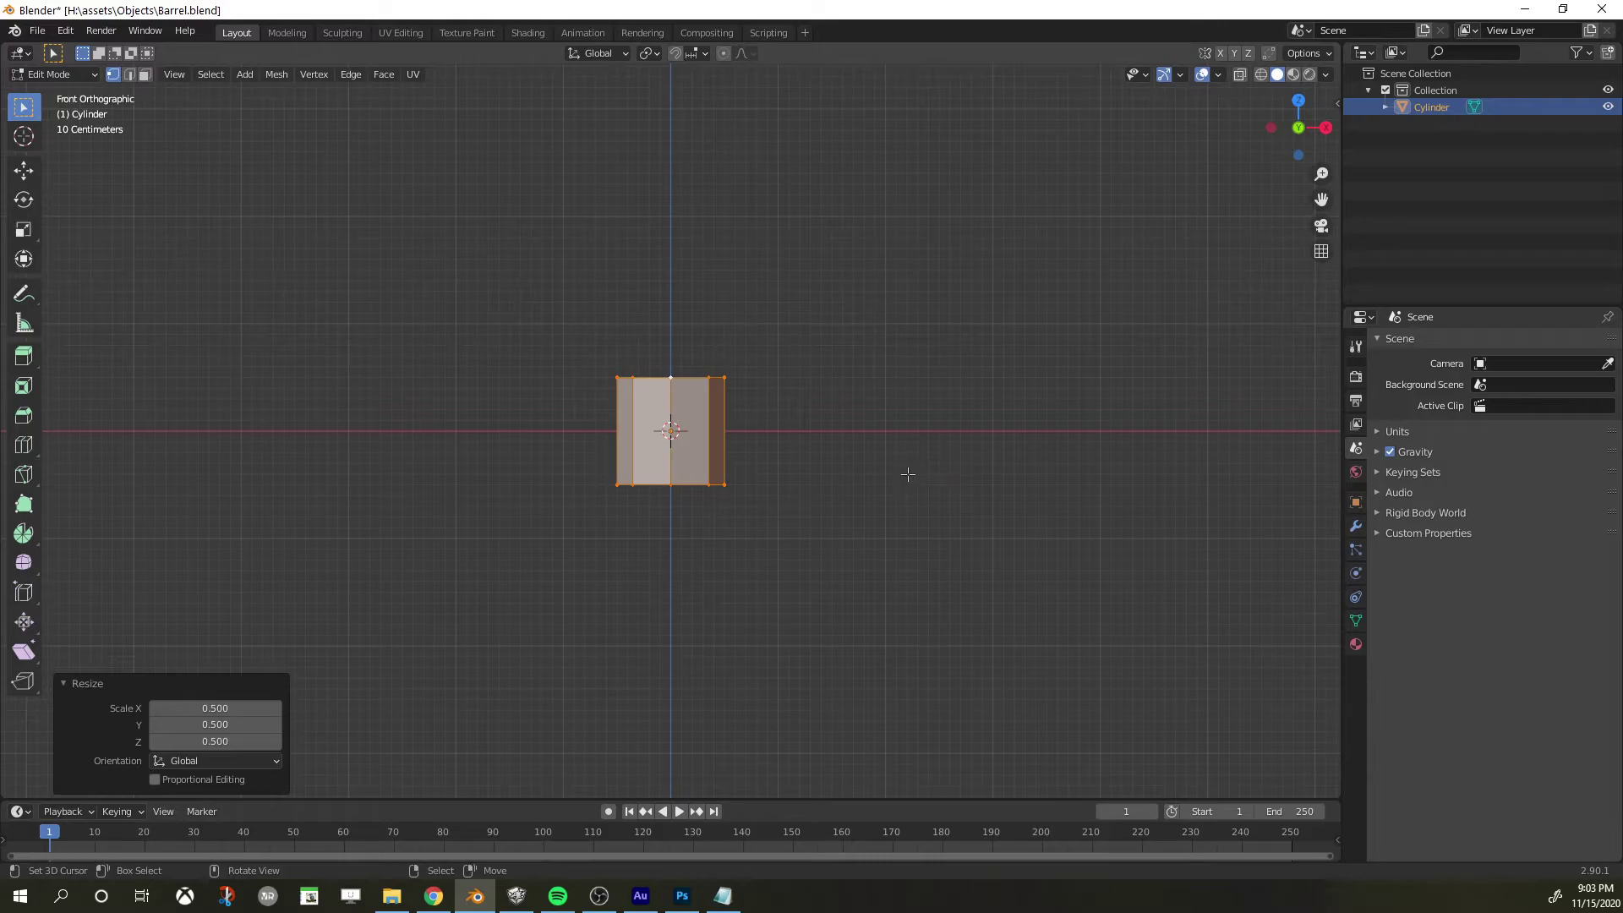
Move the whole cylinder mesh up 0.5 m along the Z axis so its base sits on the ground plane
{"action": "type", "text": "g"}
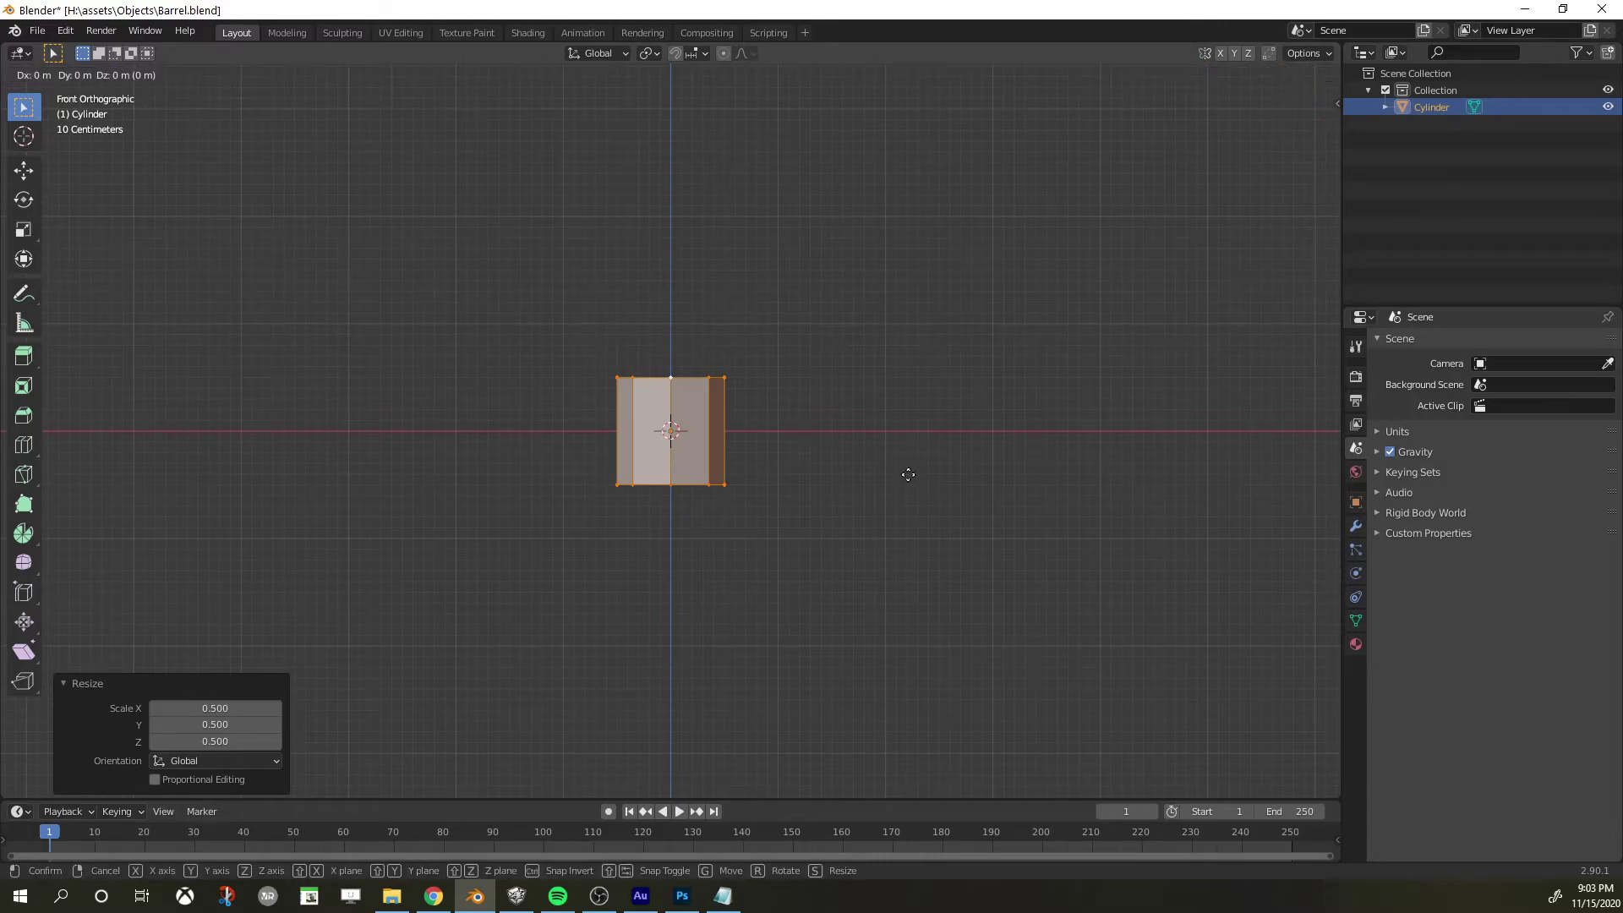
{"action": "type", "text": "z0.5"}
{"action": "key", "text": "Return"}
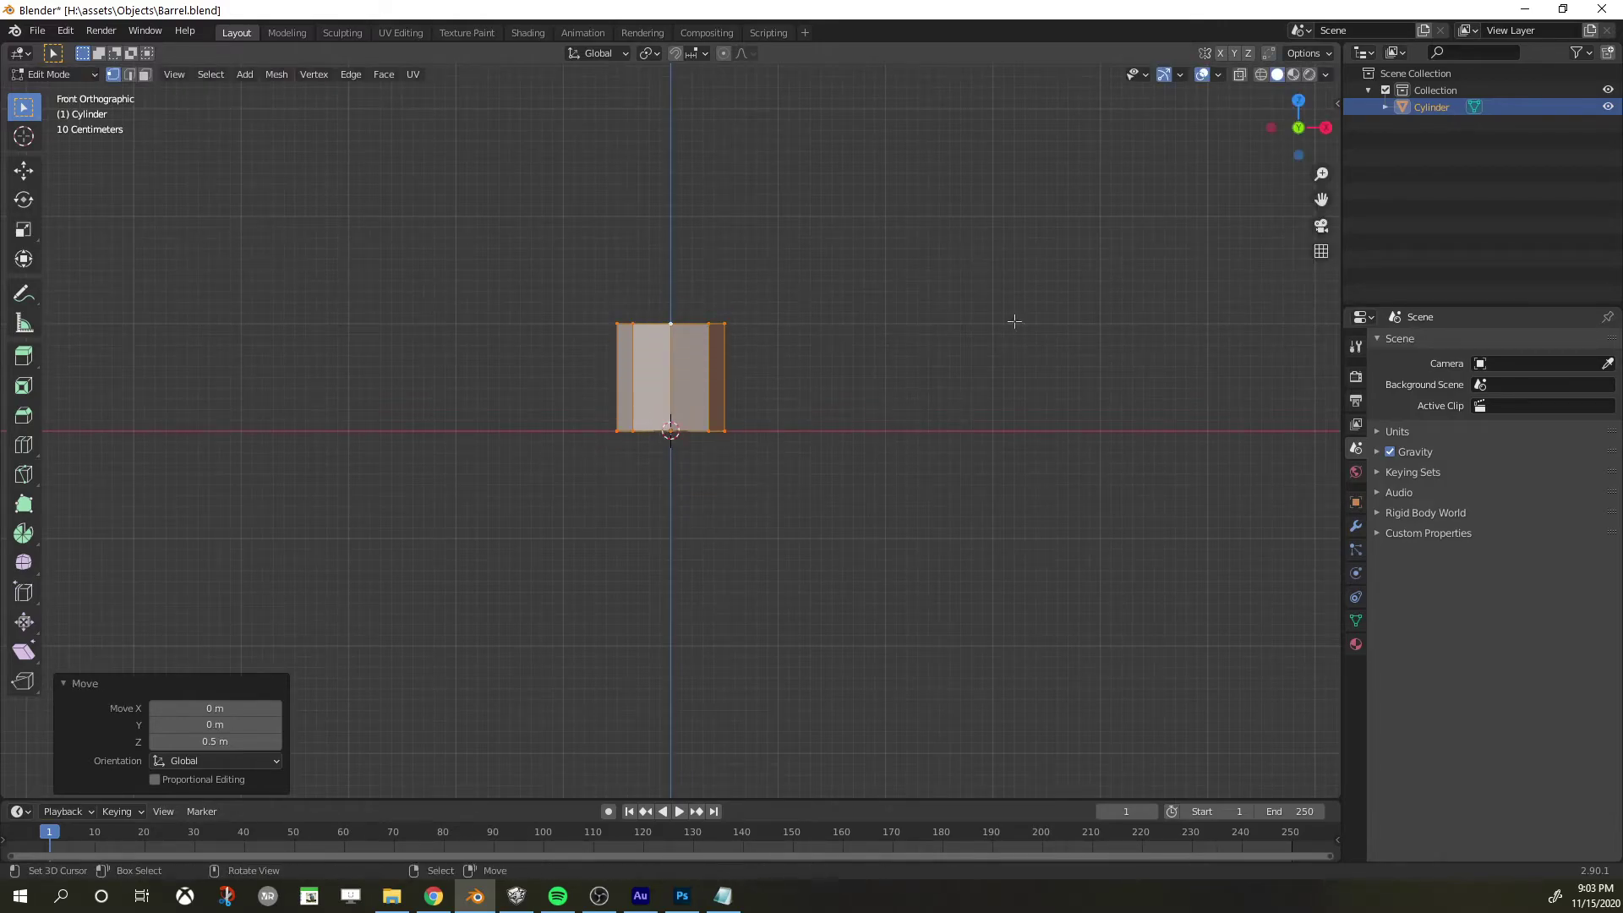
{"action": "middle_click_drag", "start_coordinate": [777, 320], "coordinate": [742, 471]}
{"action": "scroll", "coordinate": [735, 508], "scroll_direction": "up", "scroll_amount": 3}
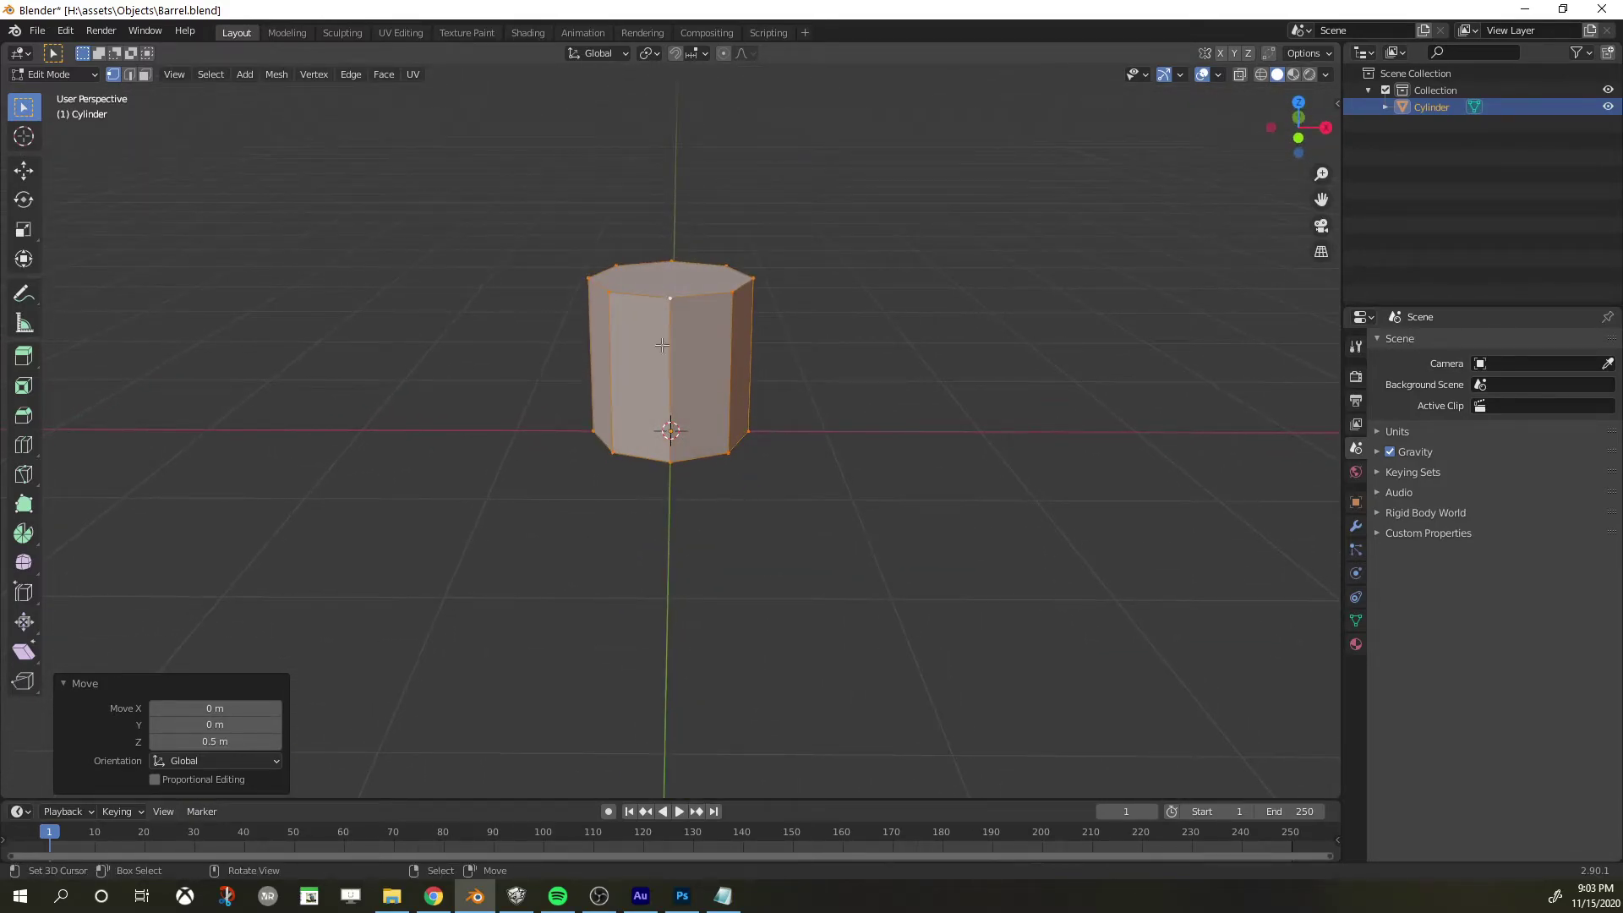
Switch to face selection and give the cylinder a new material named Barrel
{"action": "left_click", "coordinate": [144, 76]}
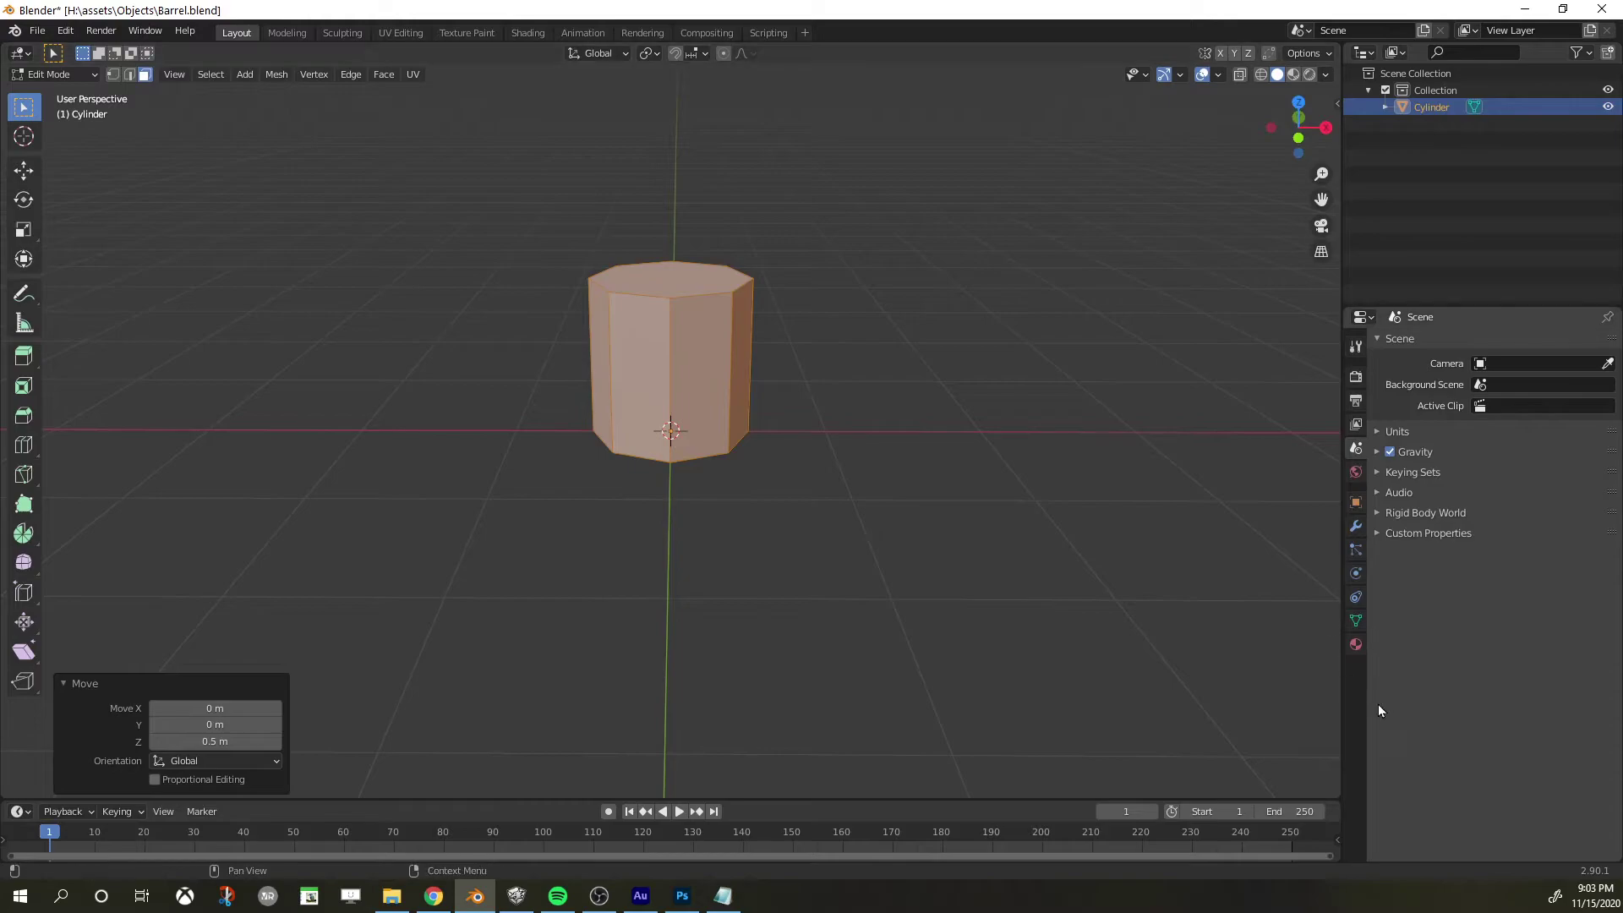
{"action": "left_click", "coordinate": [1355, 644]}
{"action": "left_click", "coordinate": [1474, 418]}
{"action": "double_click", "coordinate": [1425, 351]}
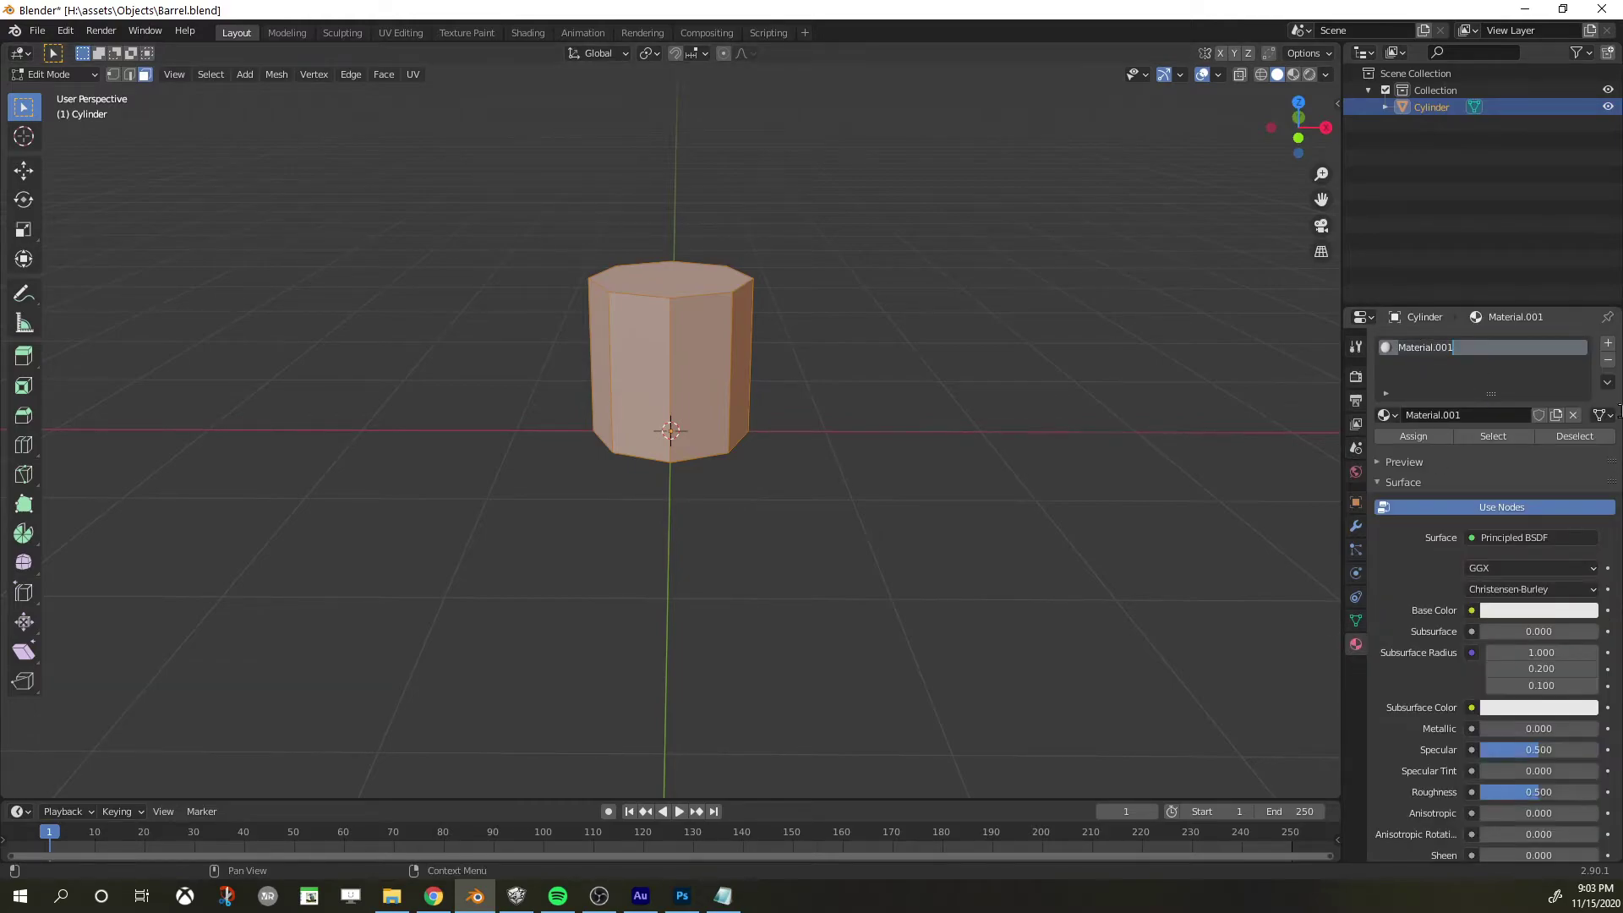
{"action": "type", "text": "Barrel"}
{"action": "key", "text": "Return"}
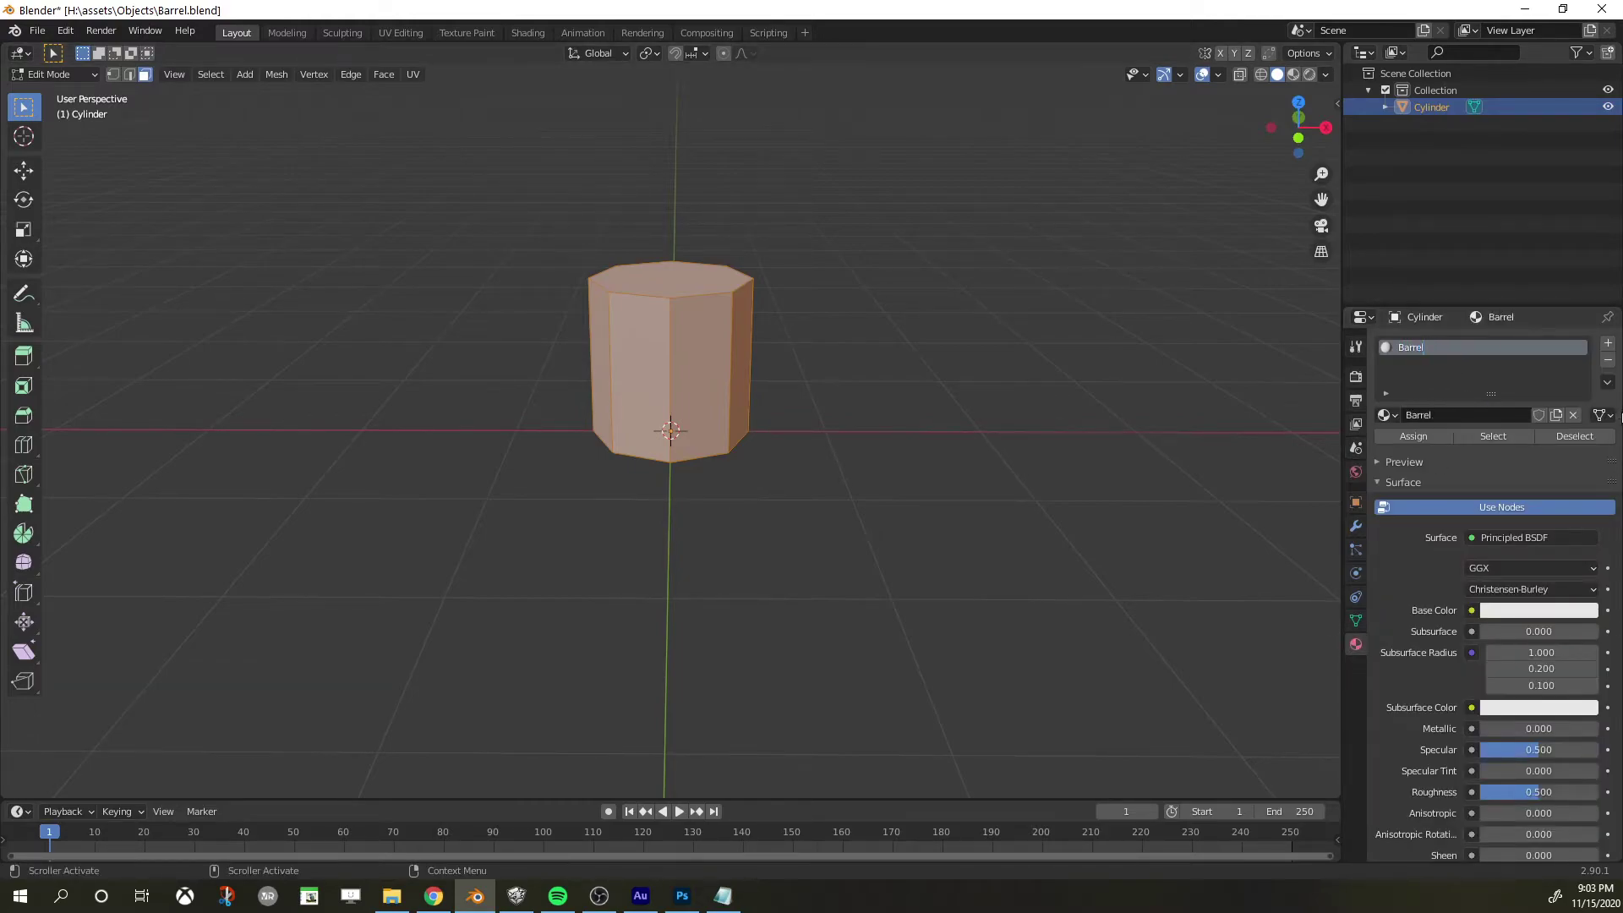
Use the Barrel.png image texture as the Barrel material's base color
{"action": "left_click", "coordinate": [1472, 611]}
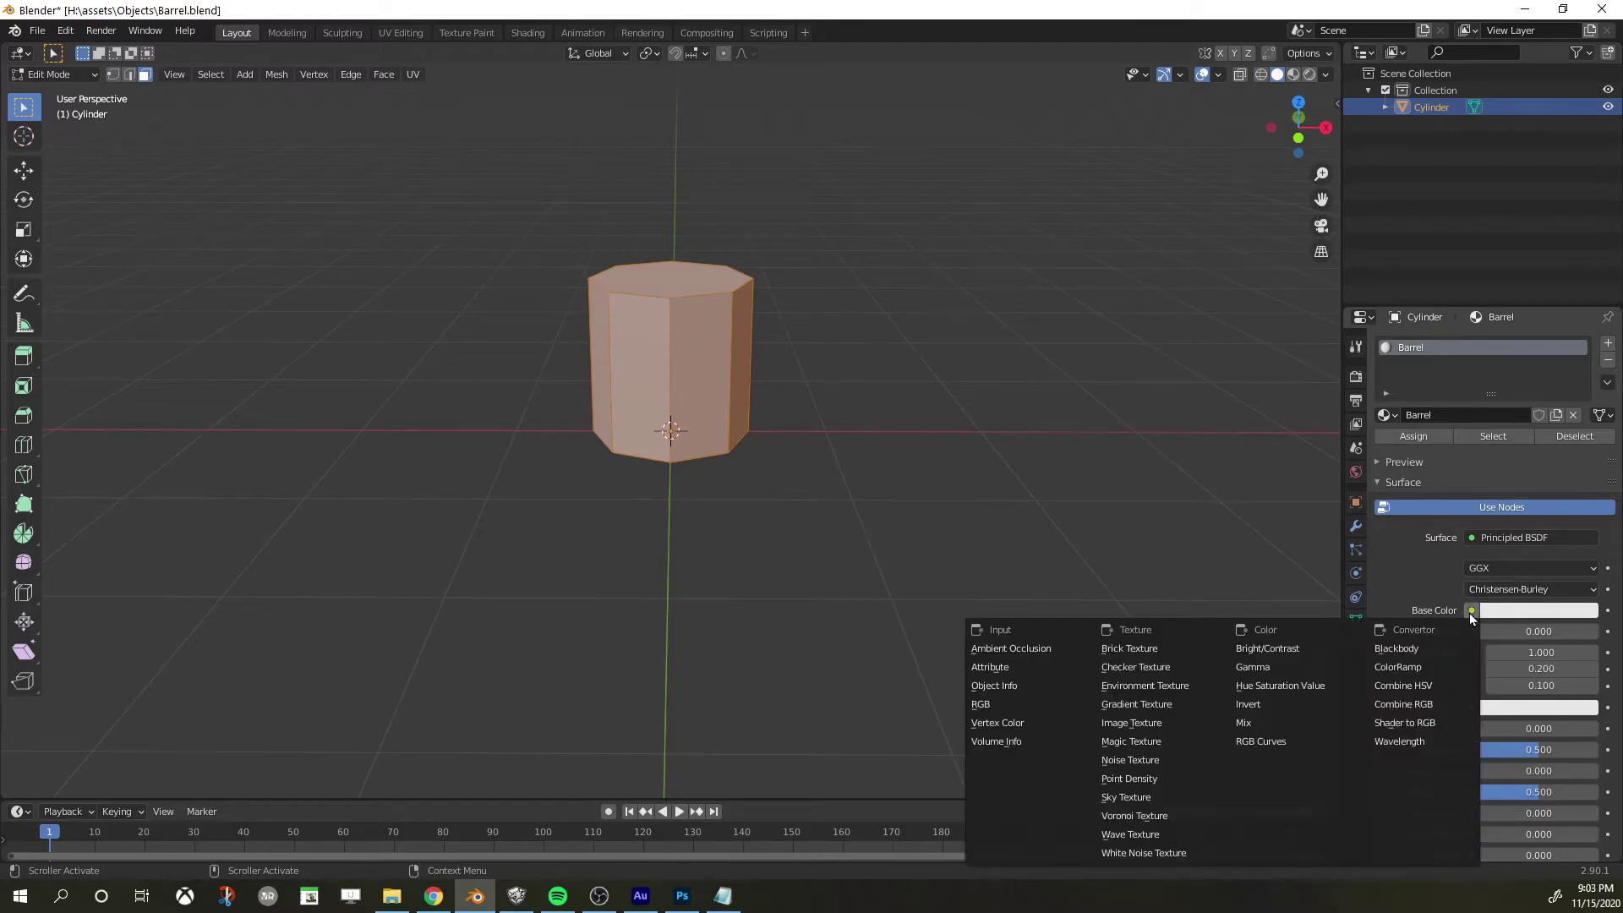
{"action": "left_click", "coordinate": [1143, 725]}
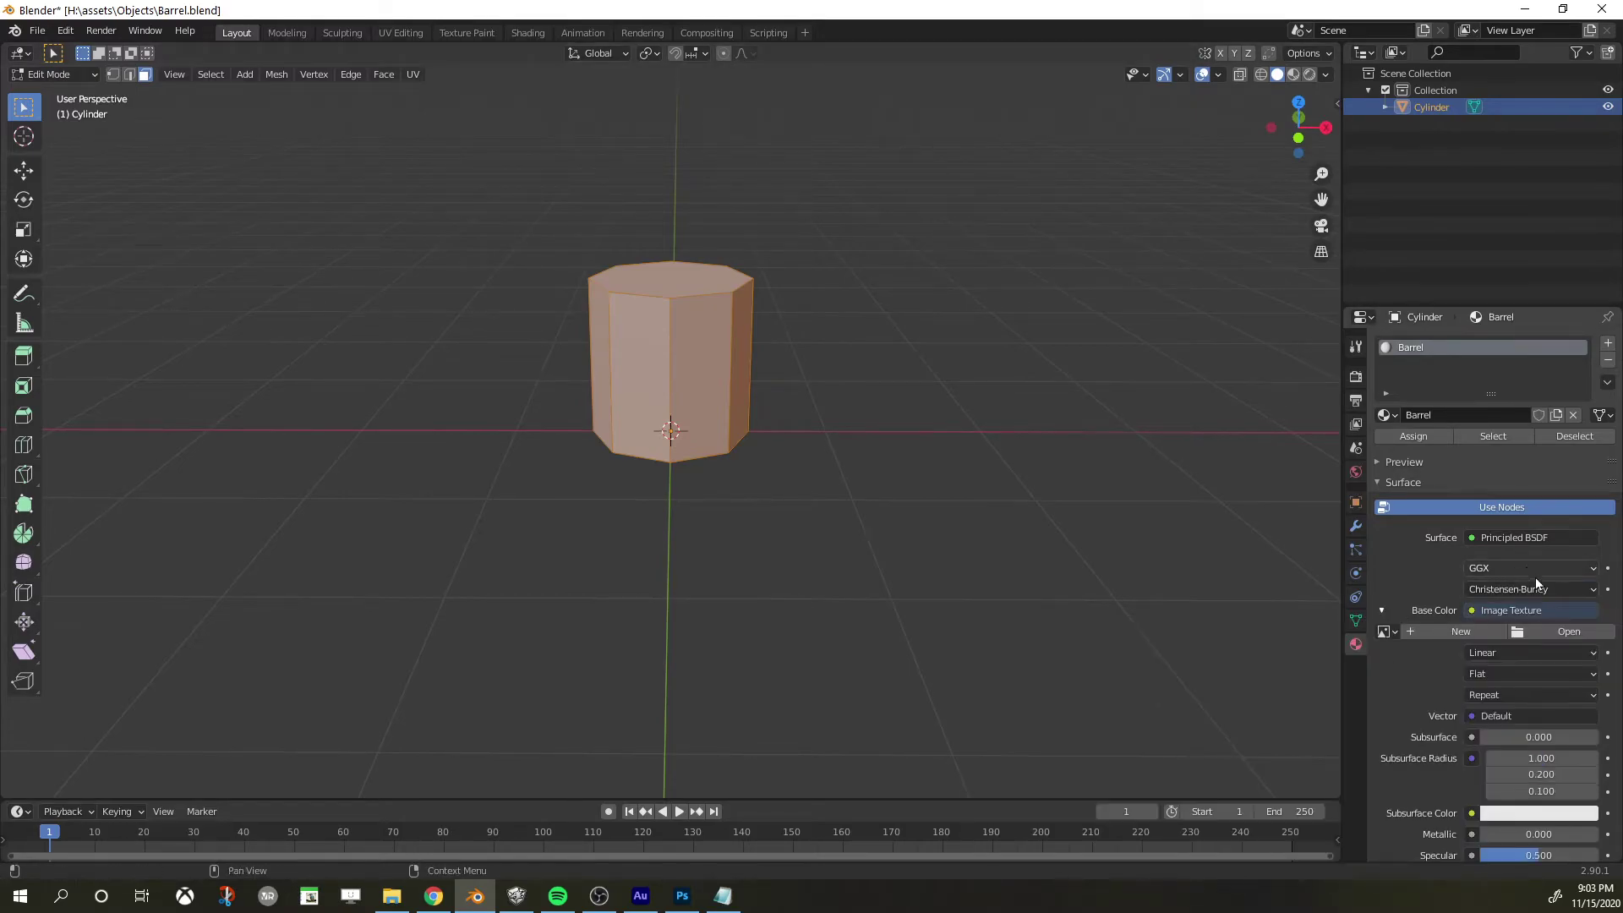
{"action": "left_click", "coordinate": [1563, 636]}
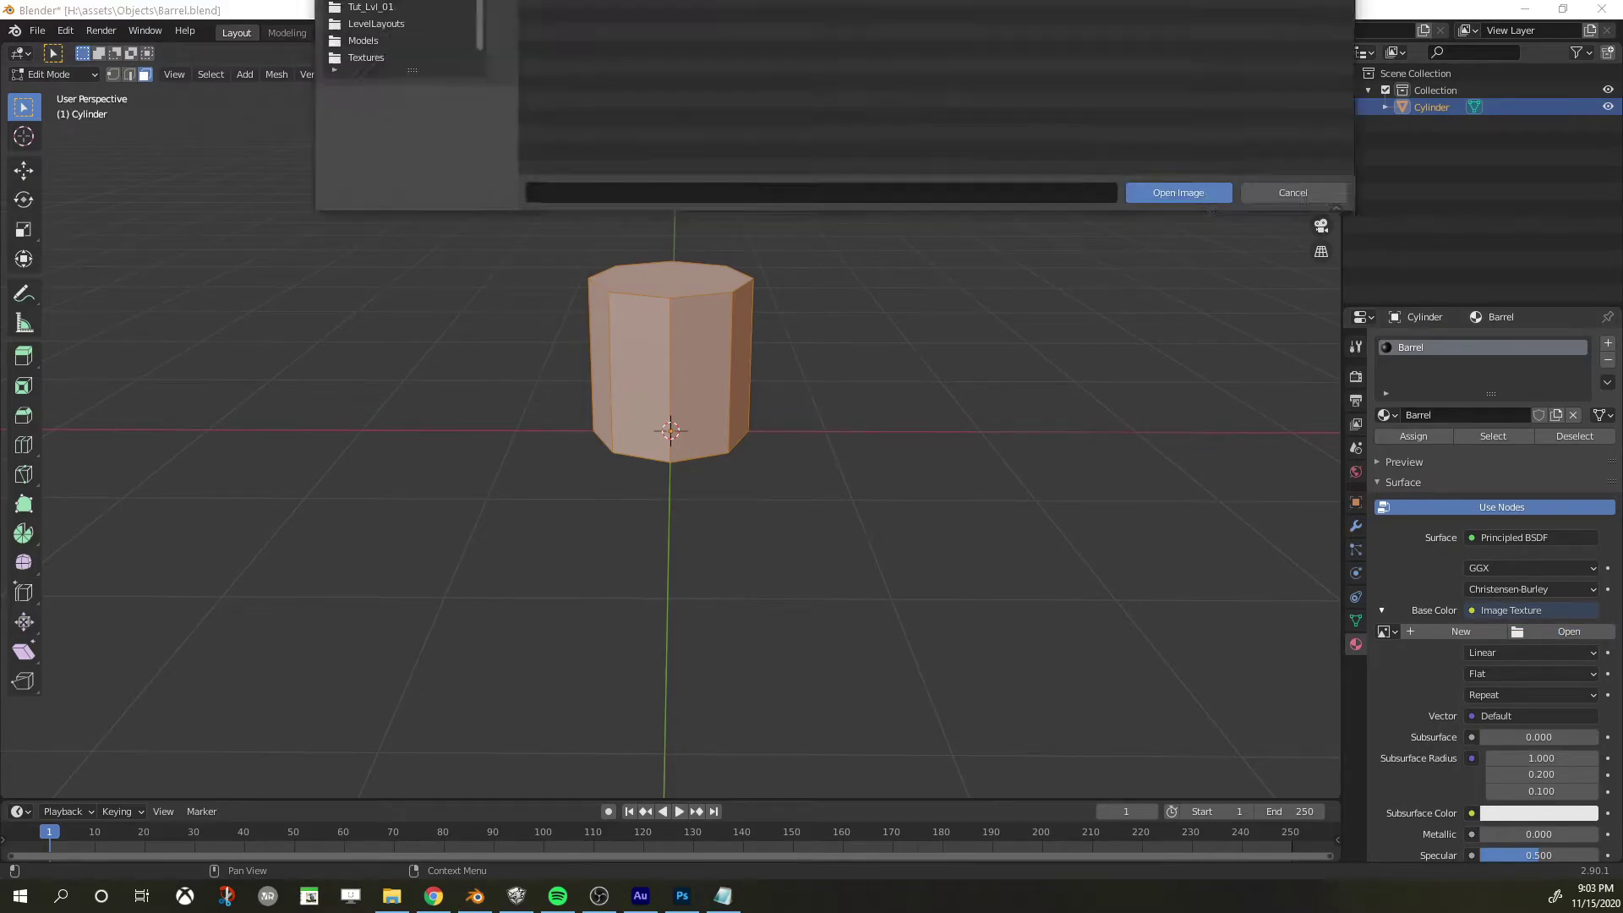
{"action": "double_click", "coordinate": [634, 420]}
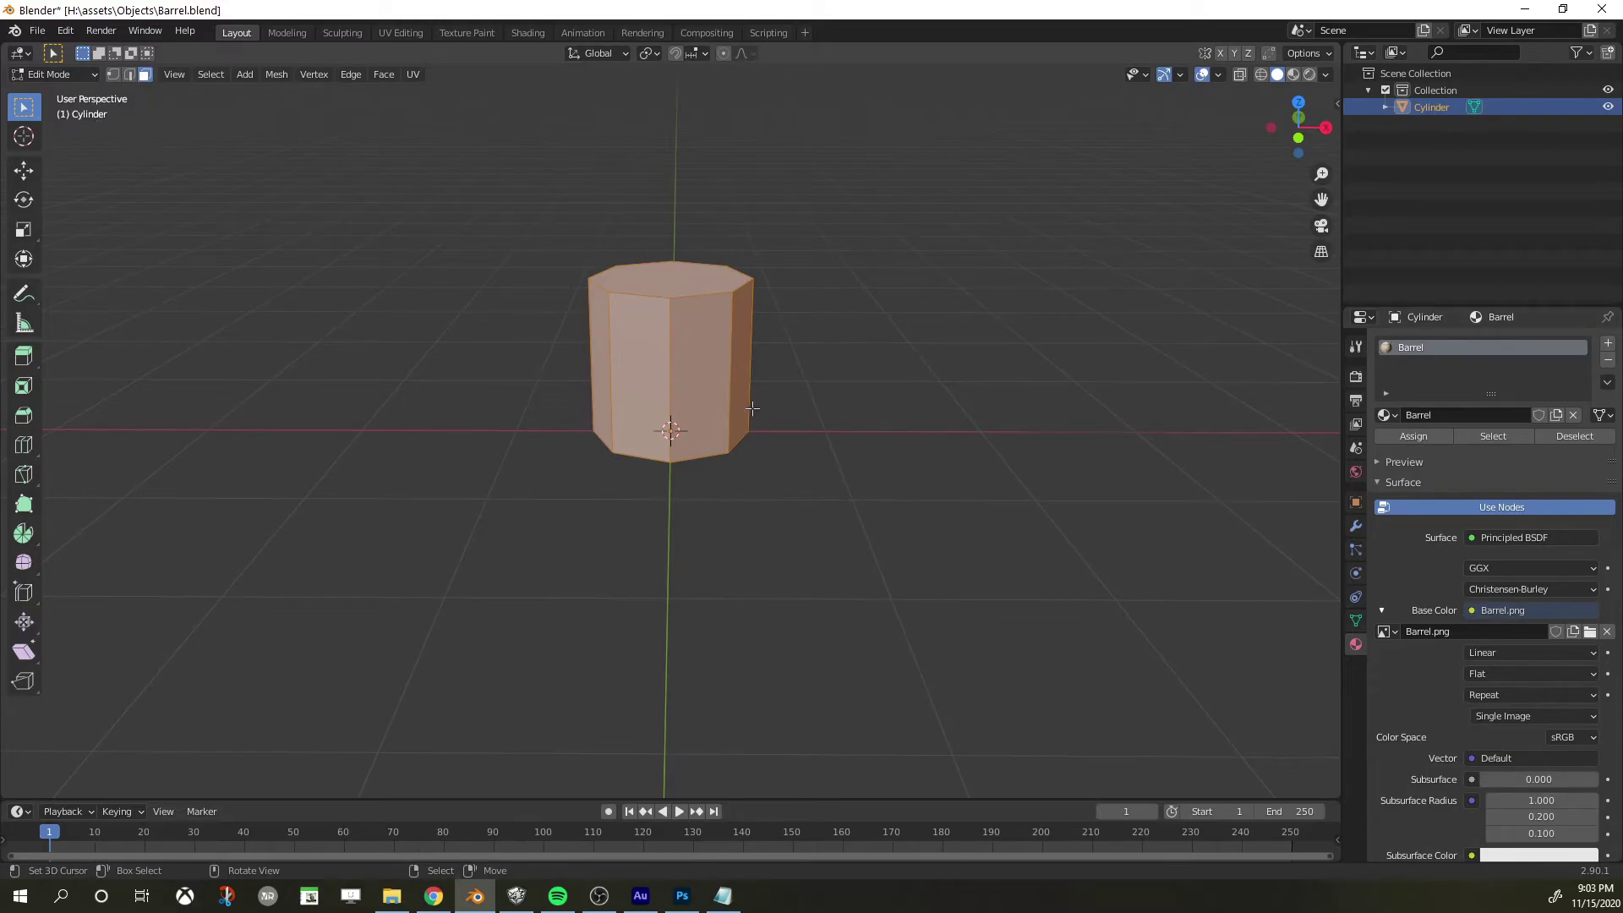
Switch to the UV Editing workspace with Material Preview shading and frame the barrel texture in the UV editor
{"action": "left_click", "coordinate": [414, 34]}
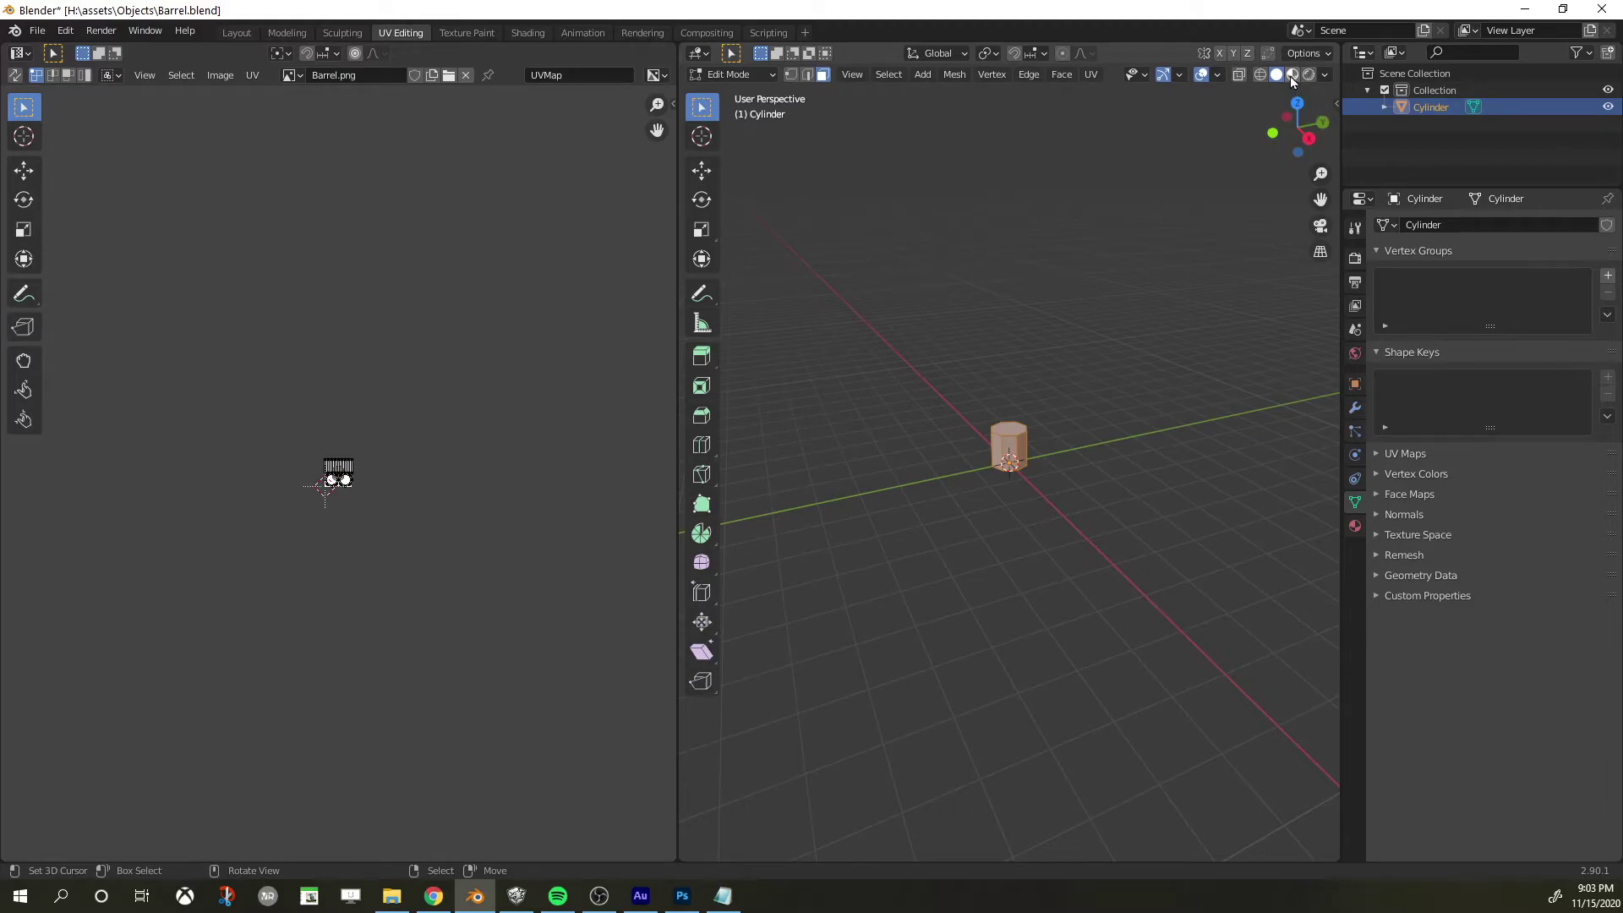
{"action": "scroll", "coordinate": [1256, 174], "scroll_direction": "up", "scroll_amount": 8}
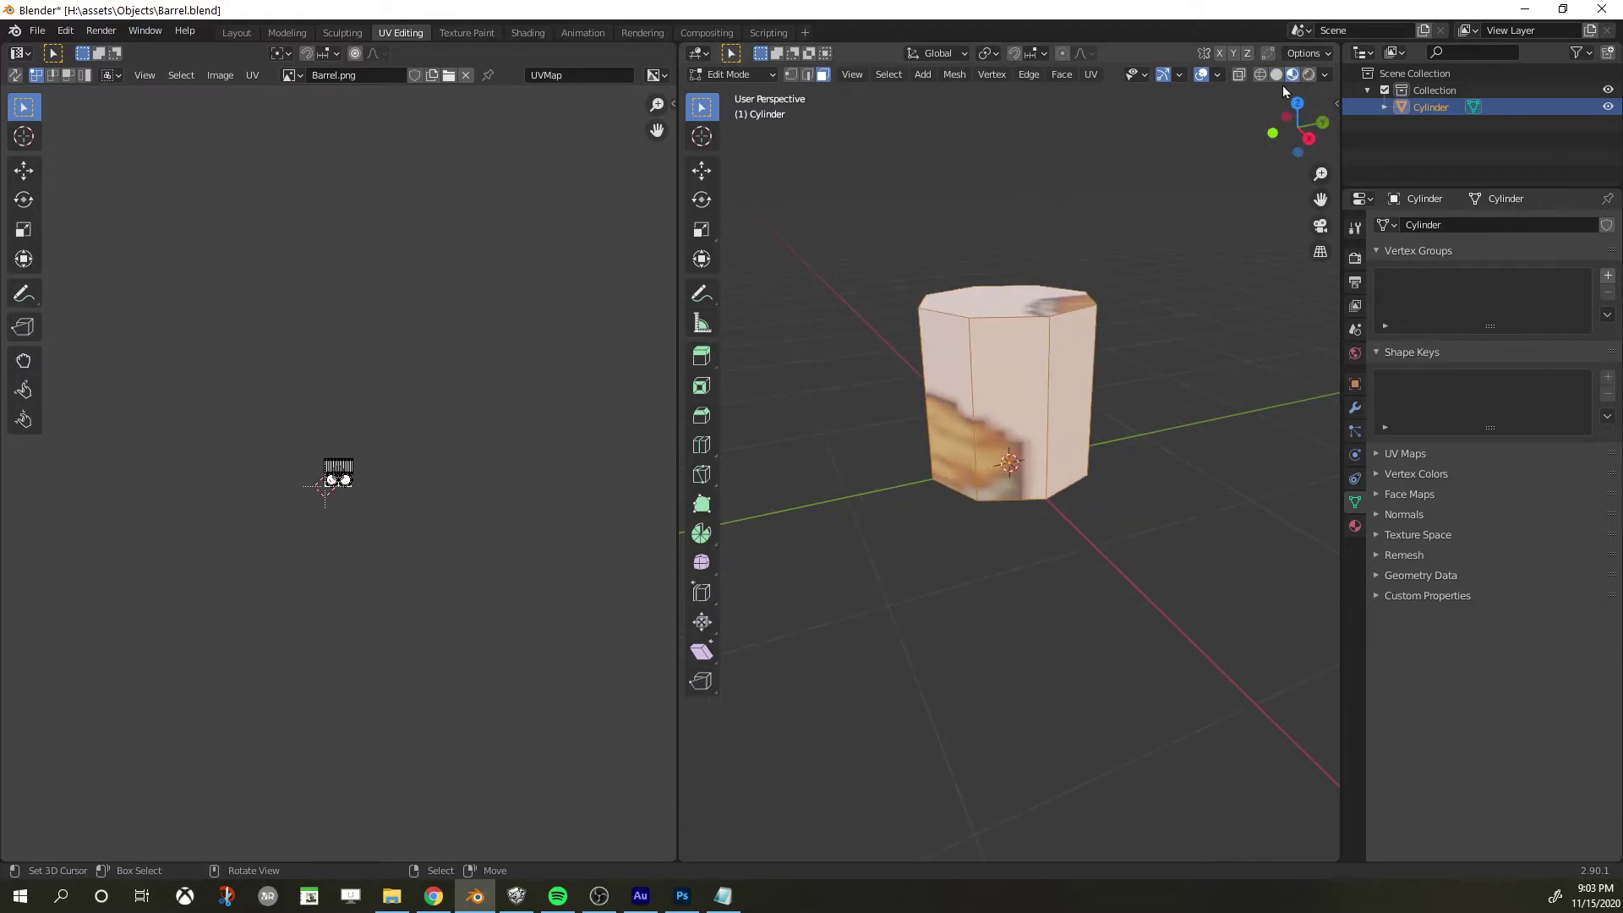
{"action": "scroll", "coordinate": [1271, 110], "scroll_direction": "up", "scroll_amount": 1}
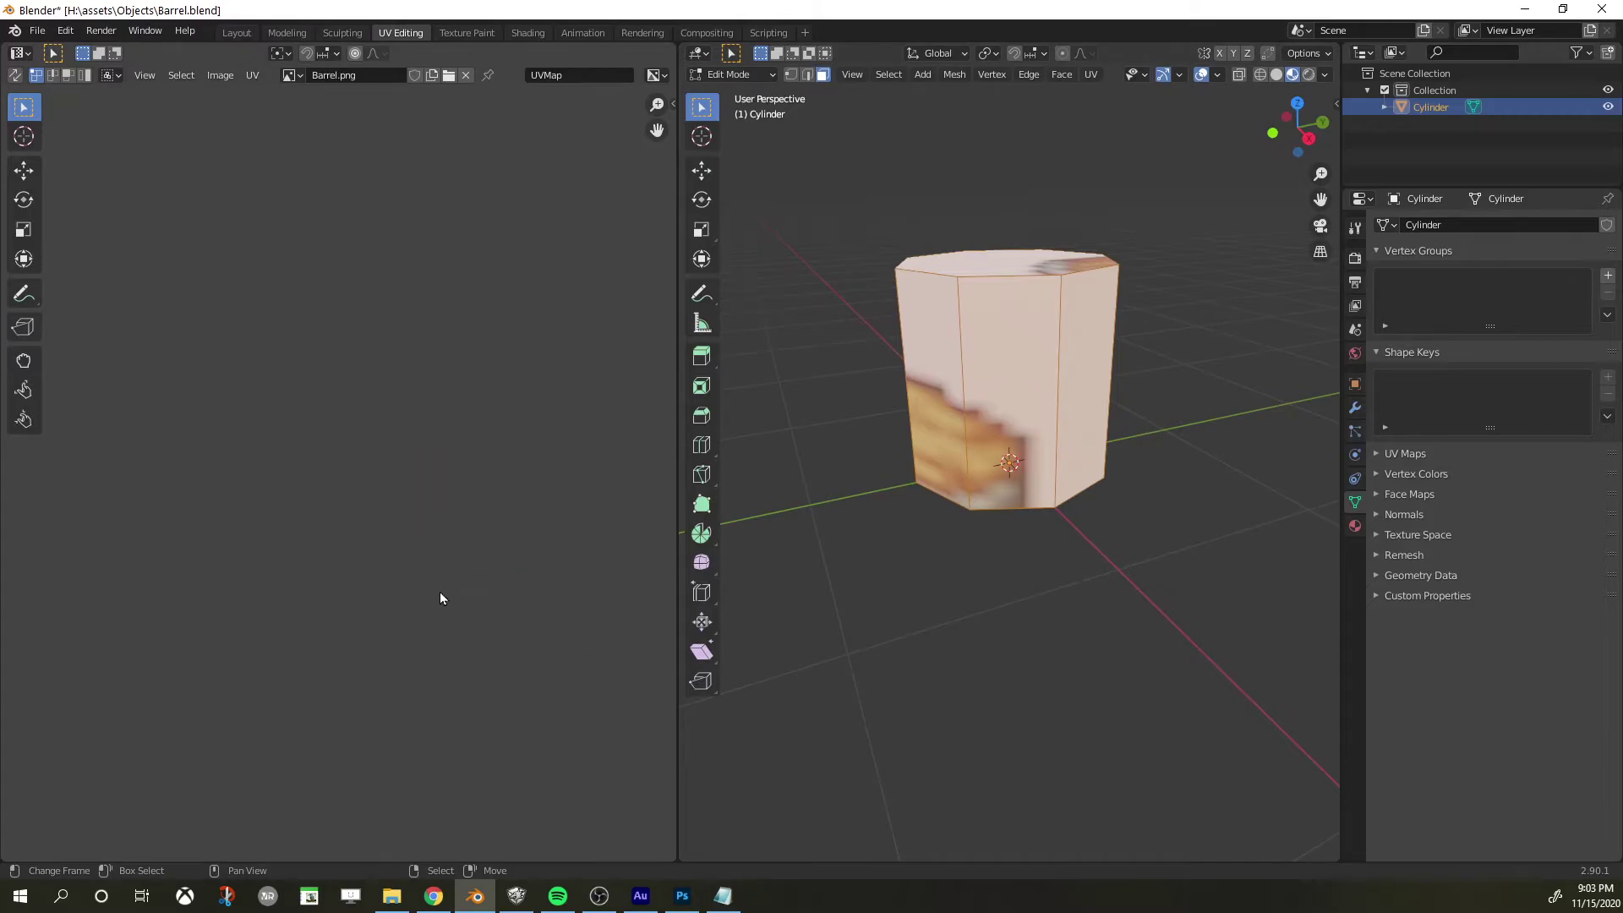
{"action": "key", "text": "Home"}
{"action": "scroll", "coordinate": [854, 384], "scroll_direction": "up", "scroll_amount": 2}
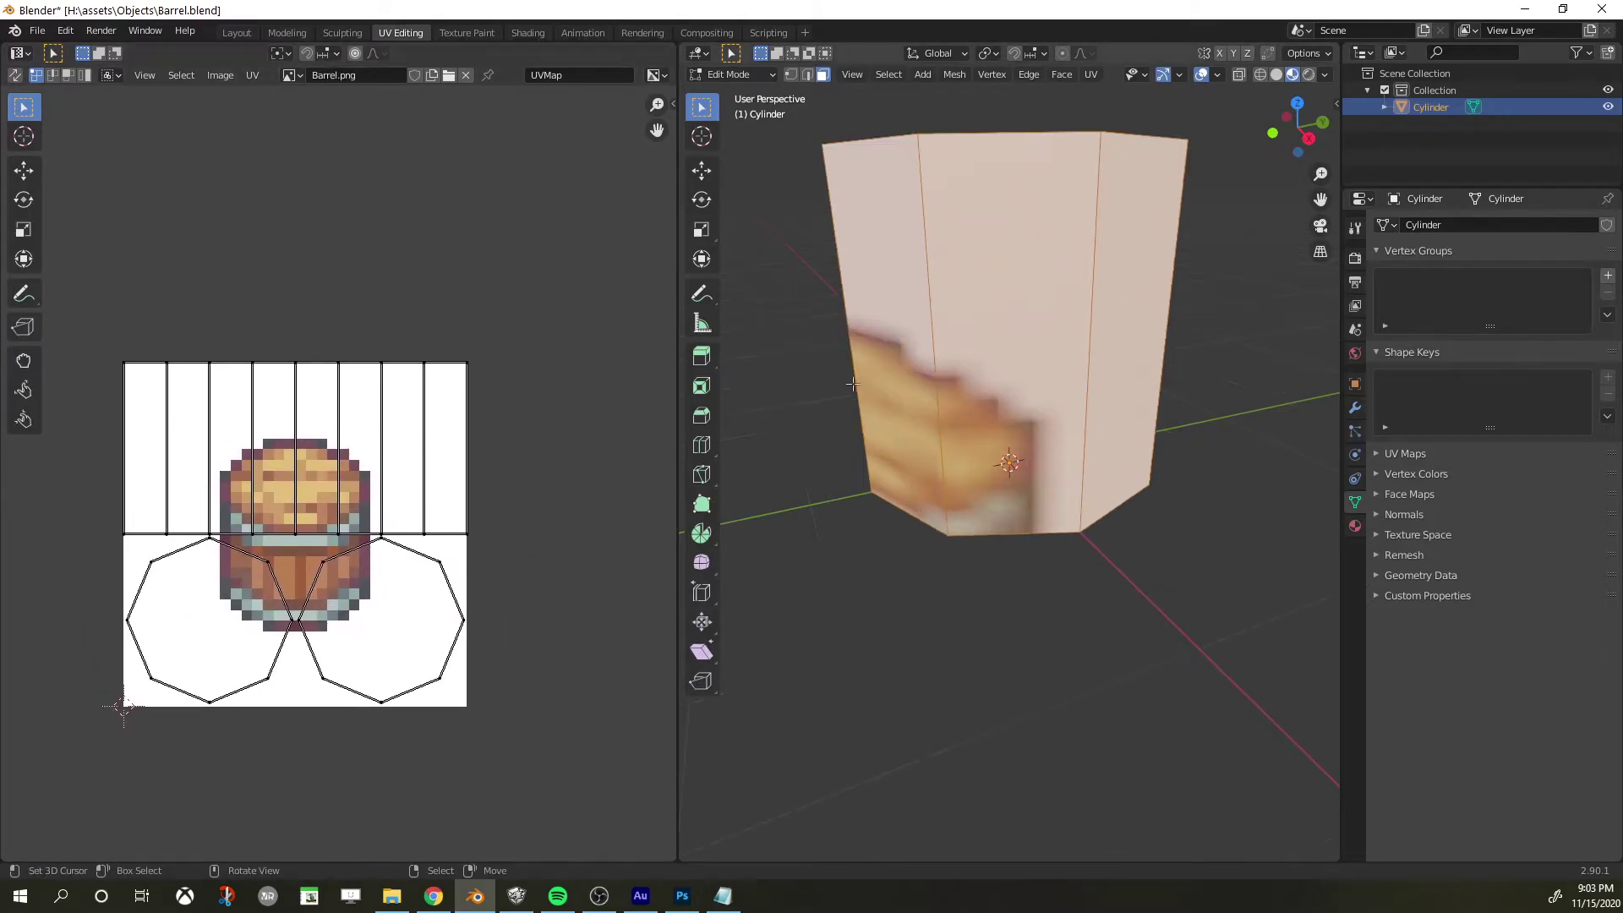
From the front view, select the cylinder's two central front faces together with all of their UVs
{"action": "middle_click_drag", "start_coordinate": [854, 385], "coordinate": [1014, 377]}
{"action": "key", "text": "KP_1"}
{"action": "scroll", "coordinate": [1012, 375], "scroll_direction": "down", "scroll_amount": 3}
{"action": "scroll", "coordinate": [1012, 376], "scroll_direction": "up", "scroll_amount": 2}
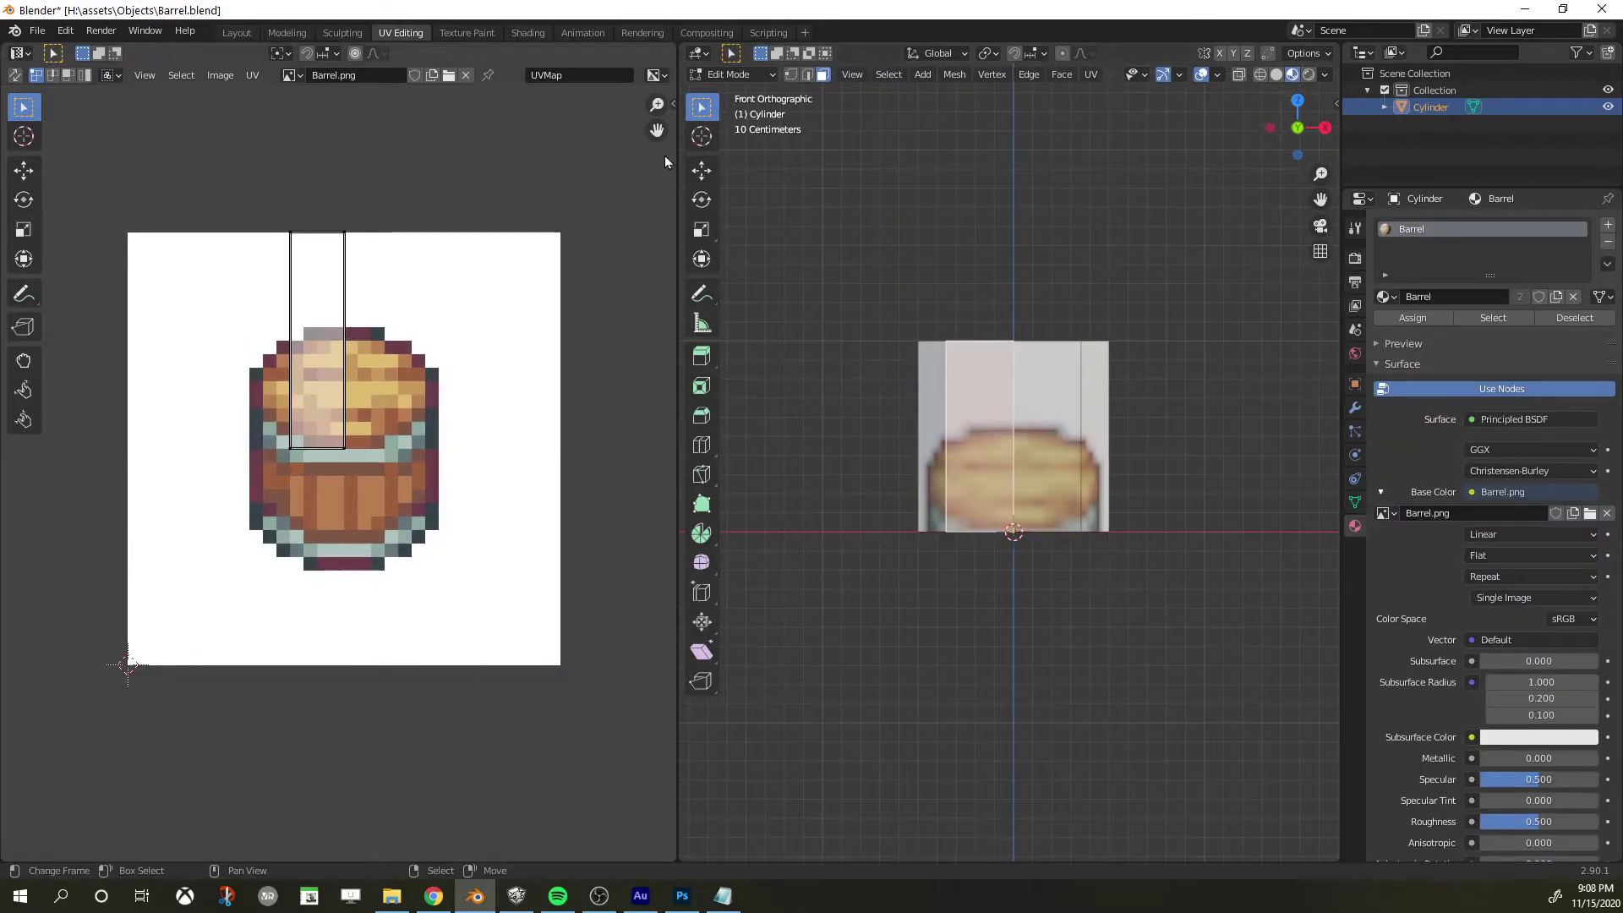
{"action": "left_click", "coordinate": [1035, 414], "text": "shift"}
{"action": "scroll", "coordinate": [419, 470], "scroll_direction": "up", "scroll_amount": 5}
{"action": "scroll", "coordinate": [426, 364], "scroll_direction": "down", "scroll_amount": 6}
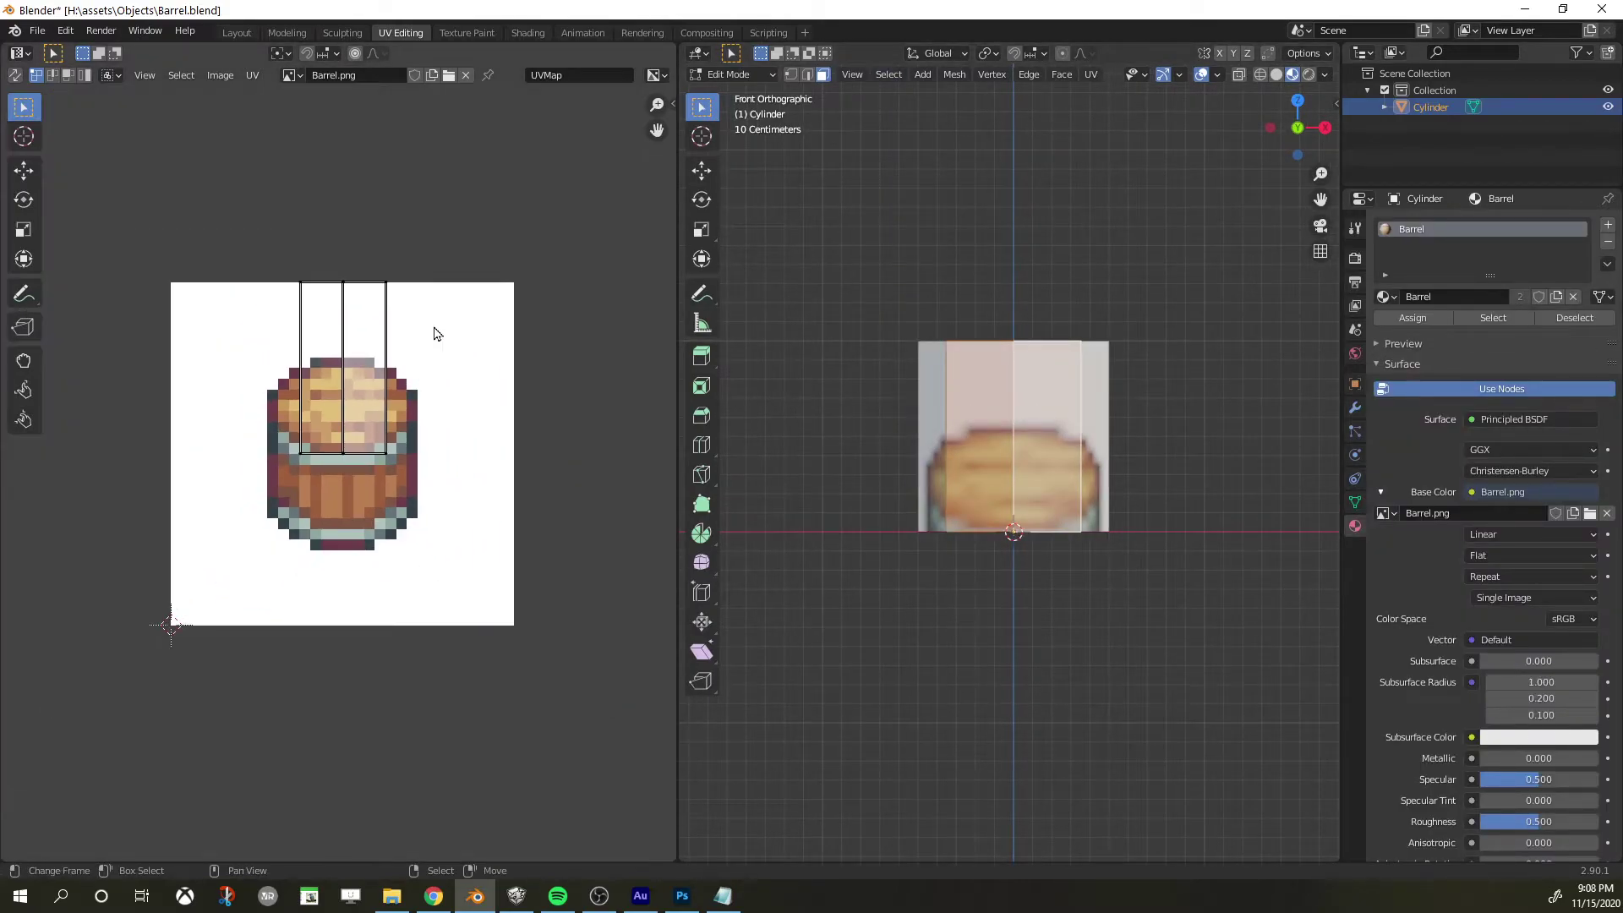
{"action": "scroll", "coordinate": [431, 331], "scroll_direction": "up", "scroll_amount": 2}
{"action": "key", "text": "a"}
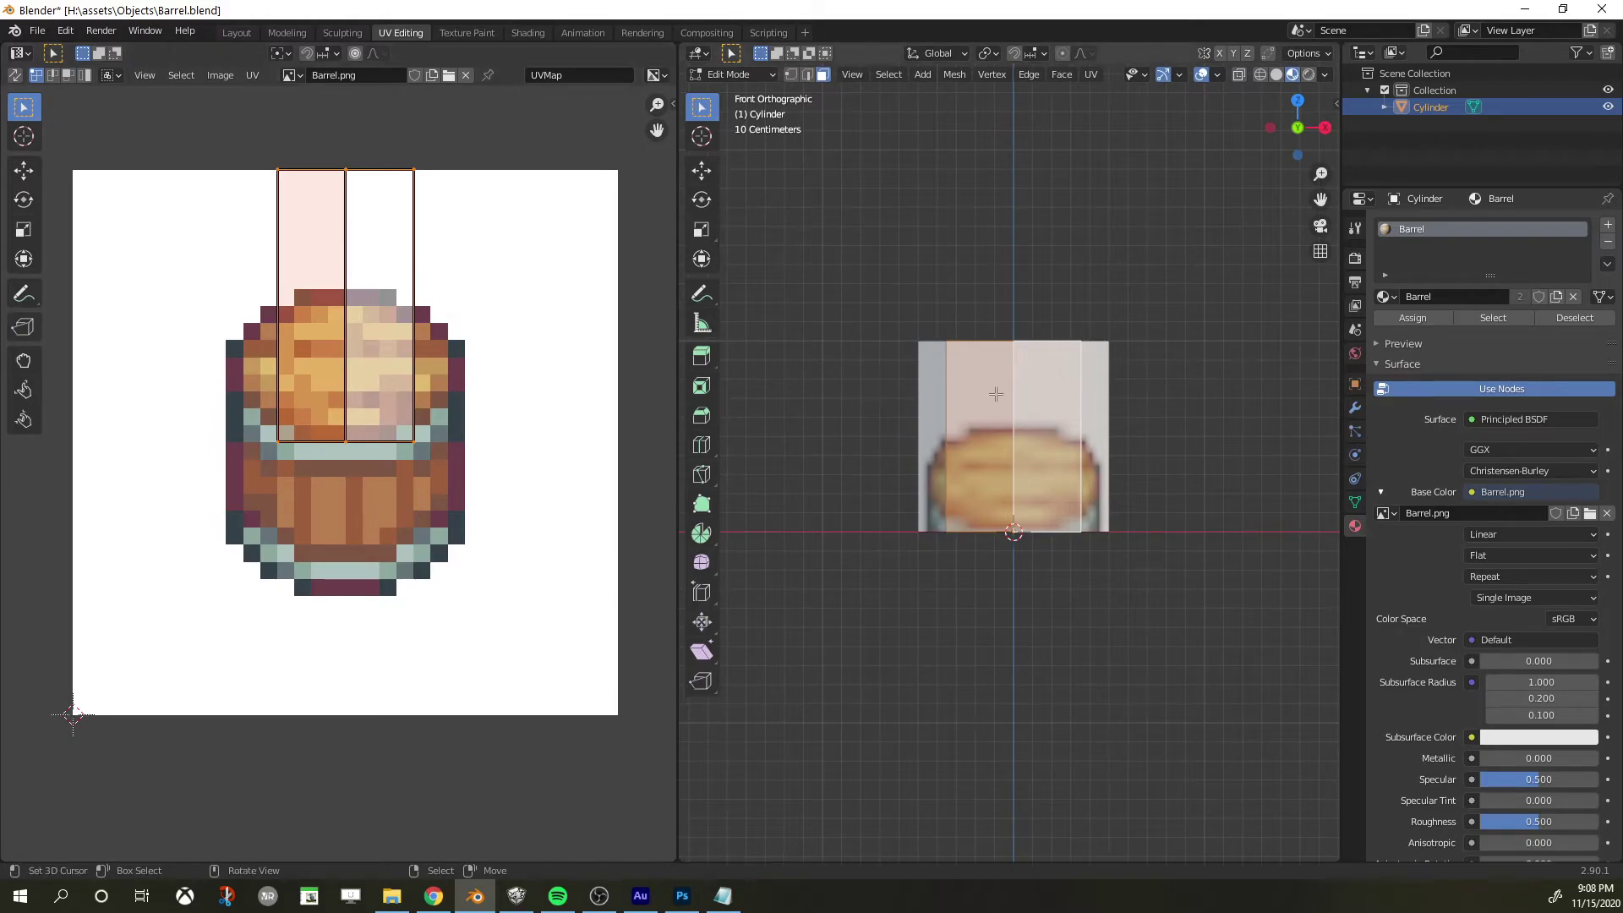
{"action": "left_click", "coordinate": [1019, 421]}
{"action": "left_click", "coordinate": [1003, 414], "text": "shift"}
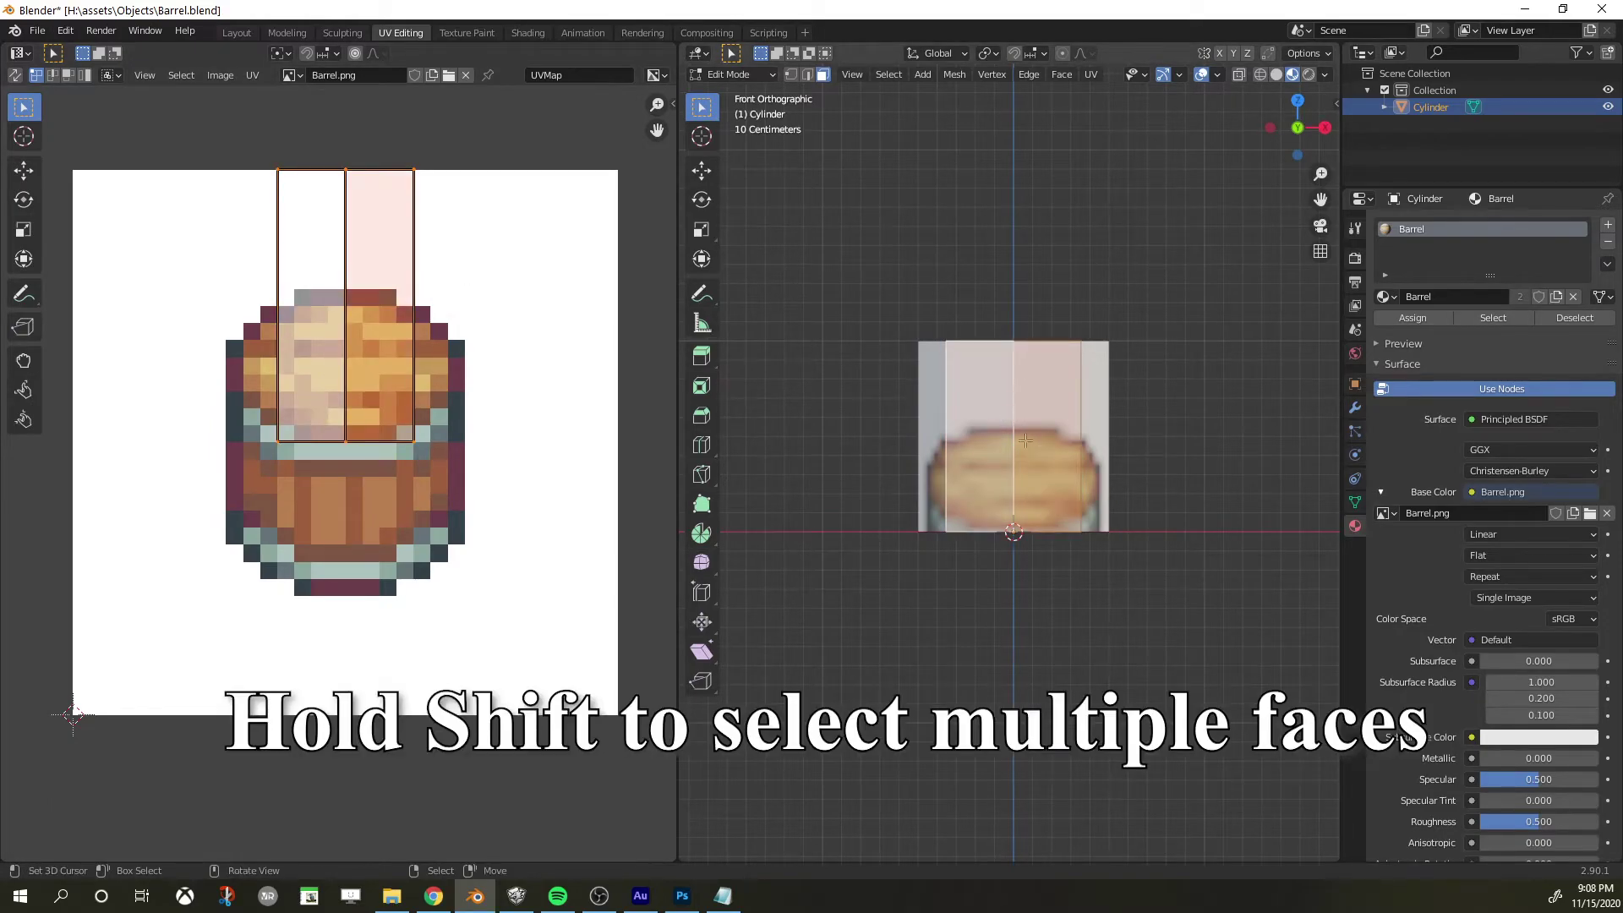
{"action": "left_click", "coordinate": [981, 393]}
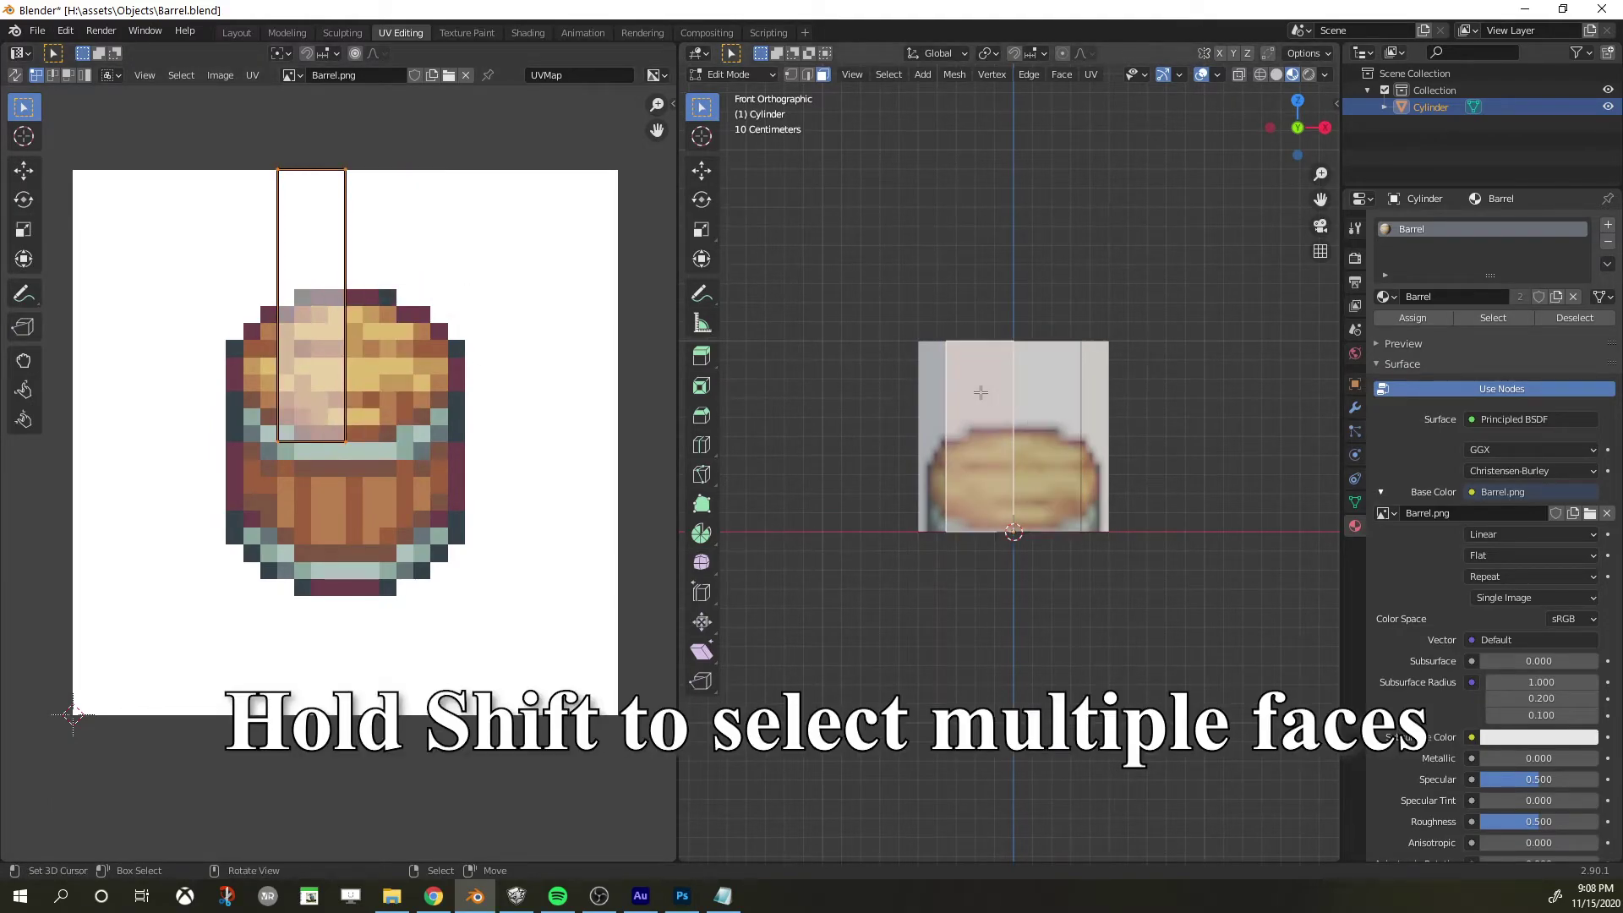
{"action": "left_click", "coordinate": [1057, 401], "text": "shift"}
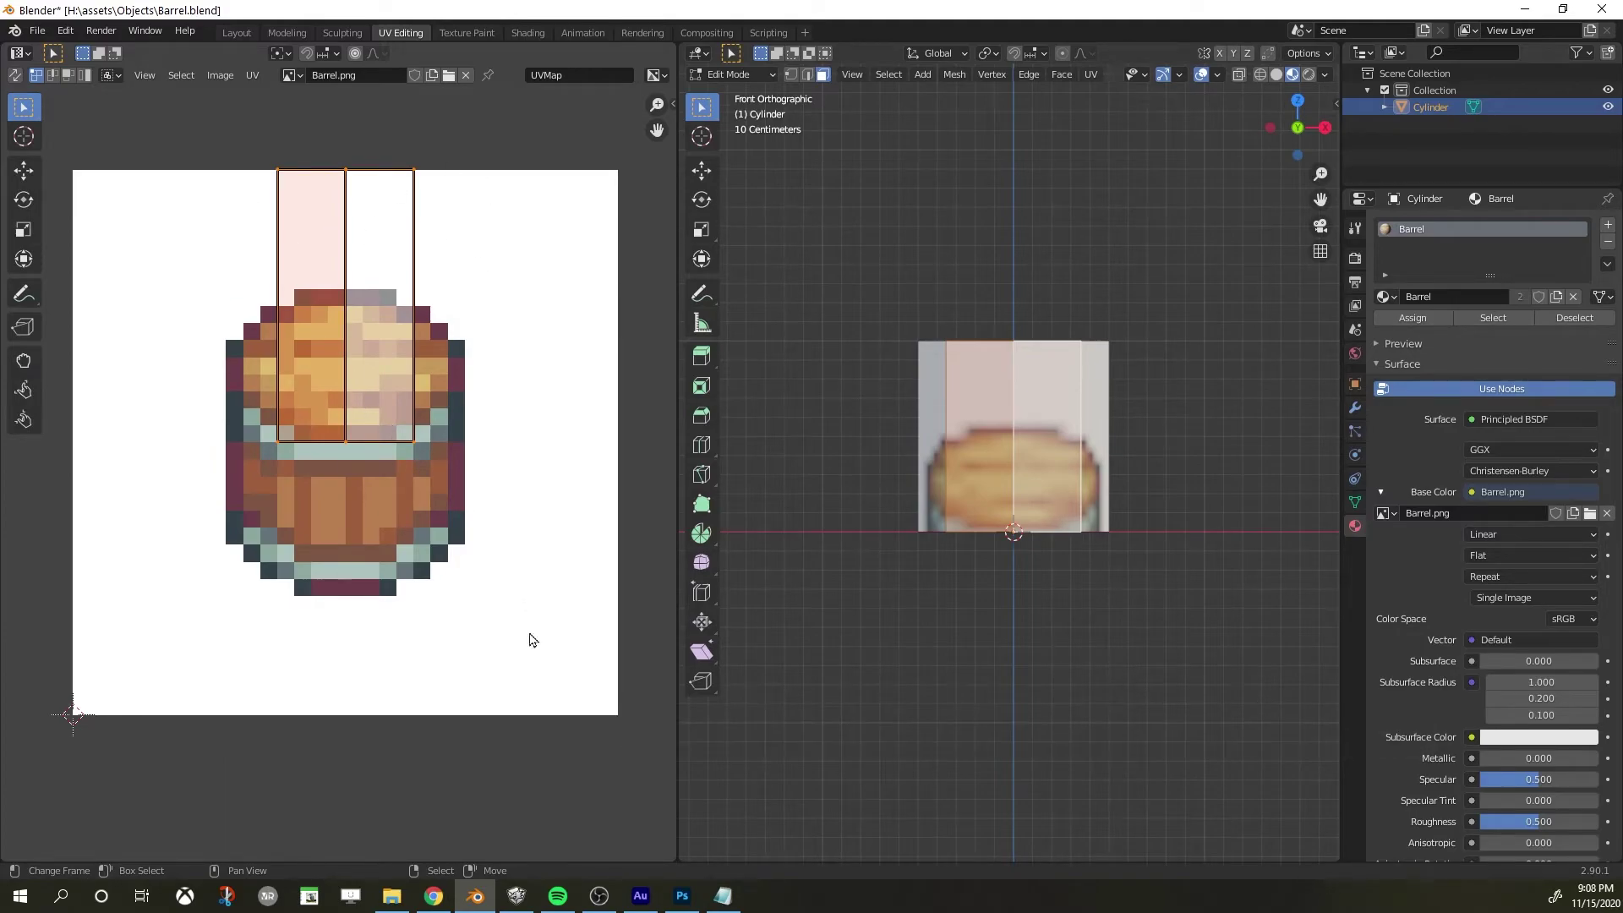
Shrink and move the two front faces' UVs onto the barrel's wooden side in the texture, stretching them about 1.18 along X
{"action": "key", "text": "s"}
{"action": "left_click", "coordinate": [453, 575]}
{"action": "key", "text": "g"}
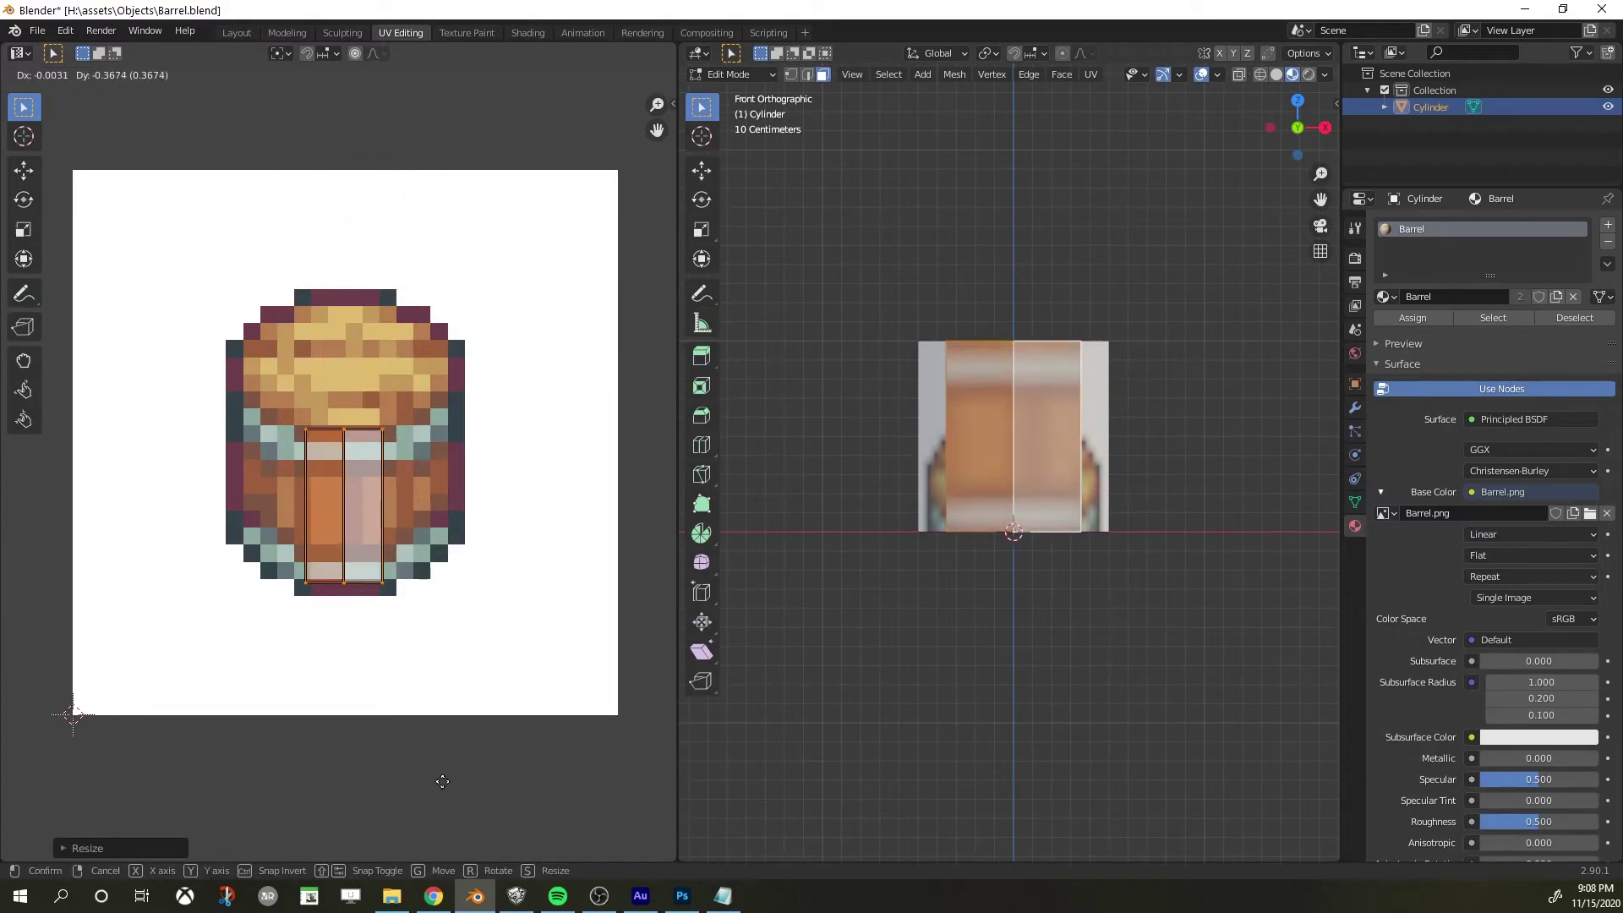
{"action": "left_click", "coordinate": [448, 787]}
{"action": "key", "text": "s"}
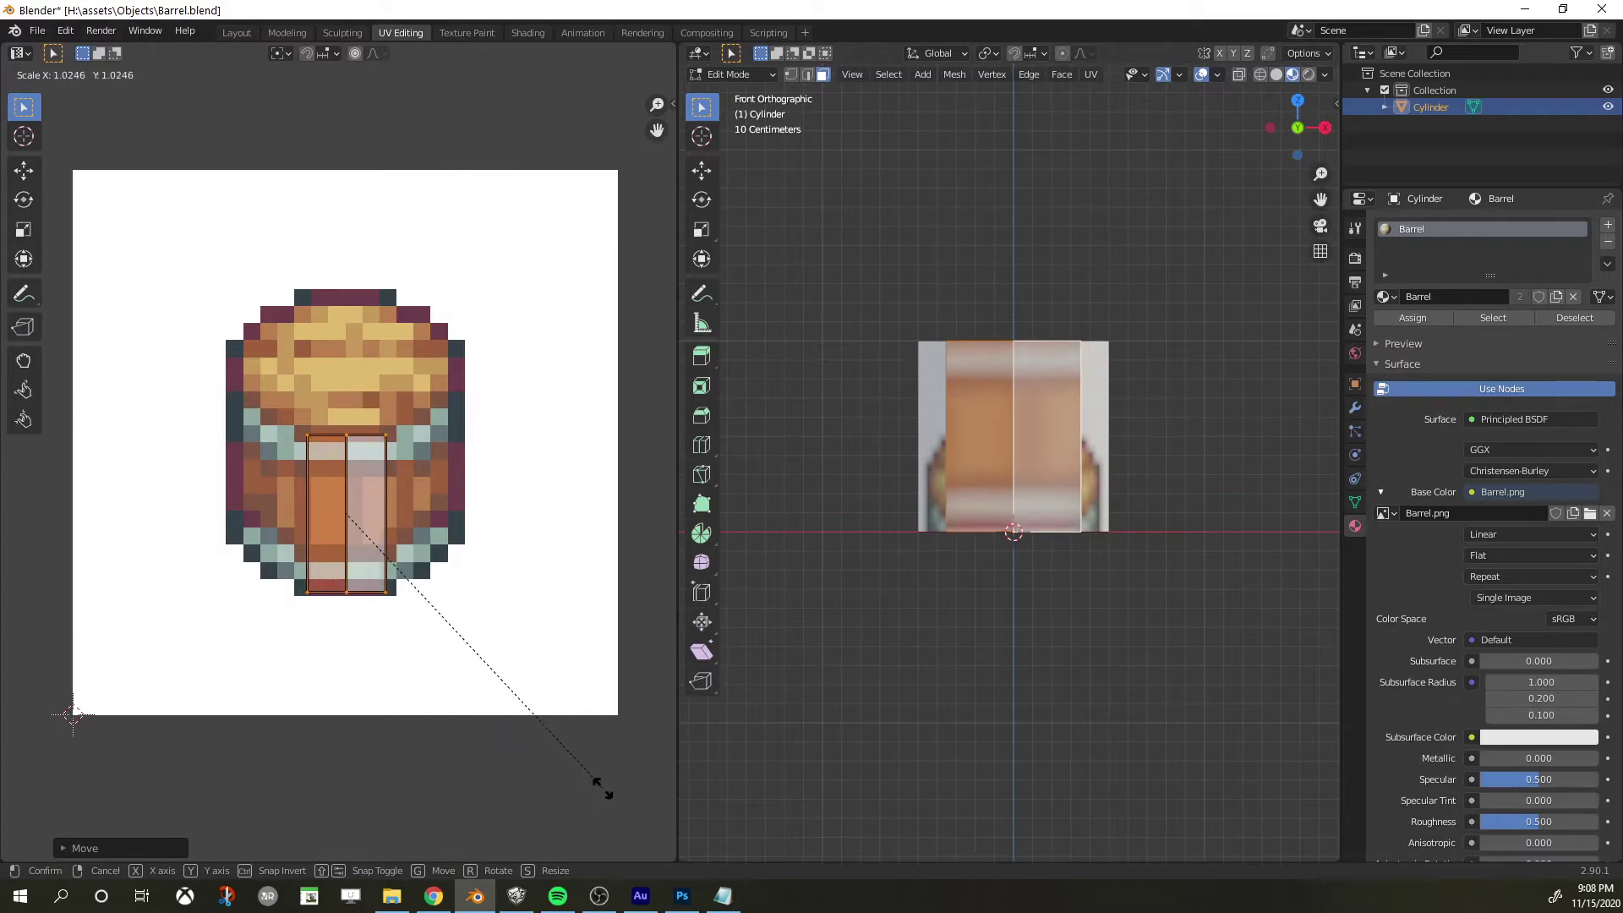
{"action": "key", "text": "x"}
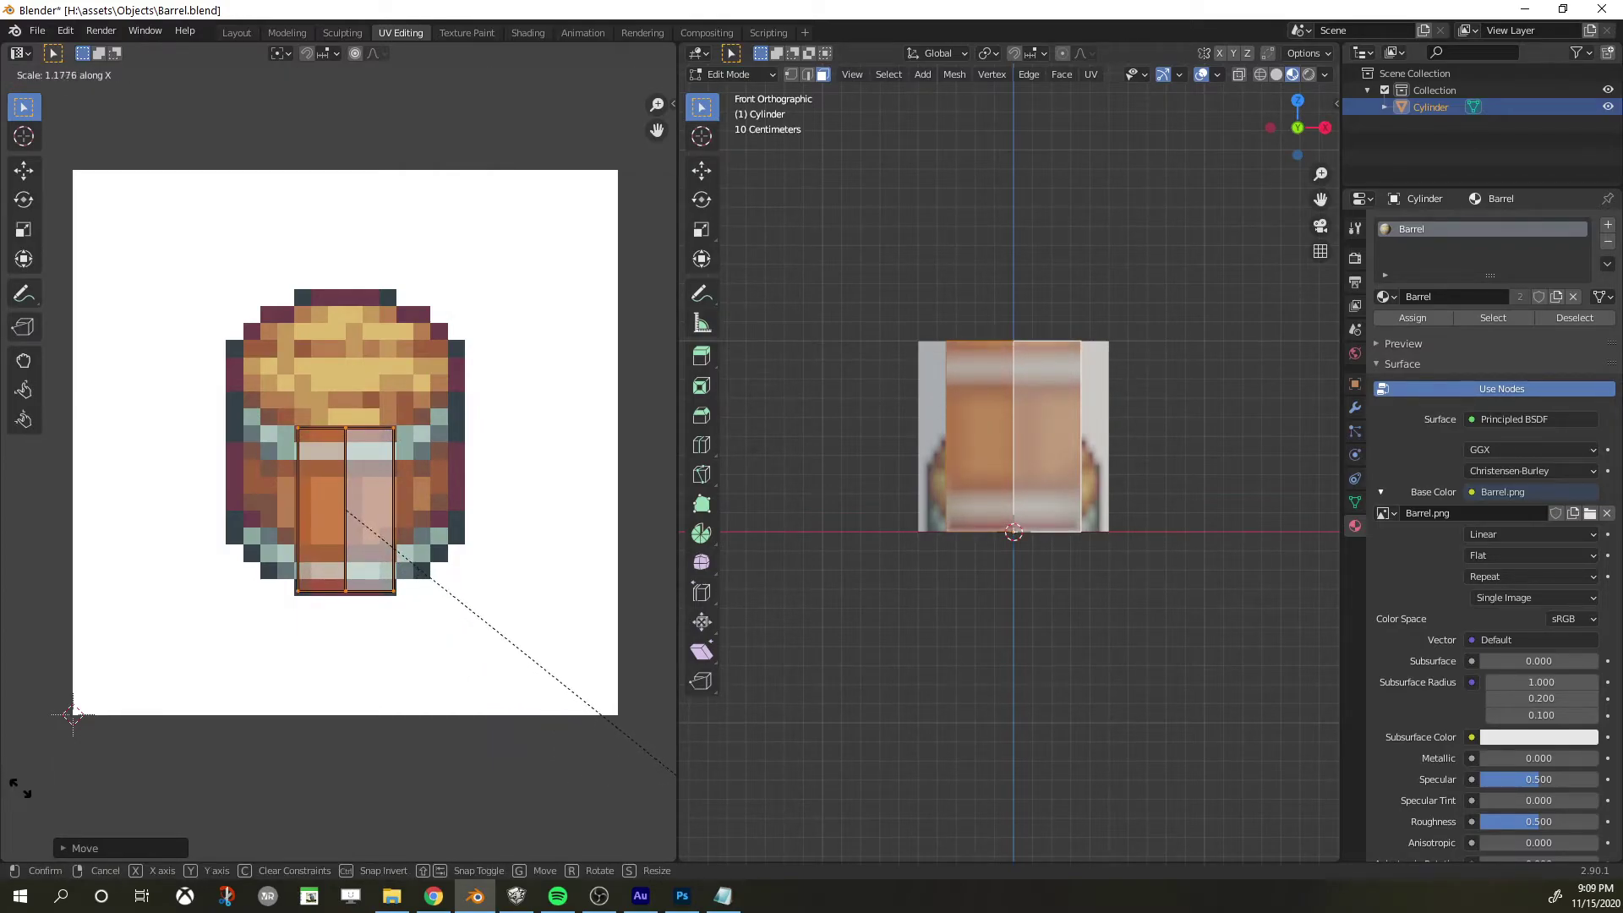
{"action": "left_click", "coordinate": [31, 790]}
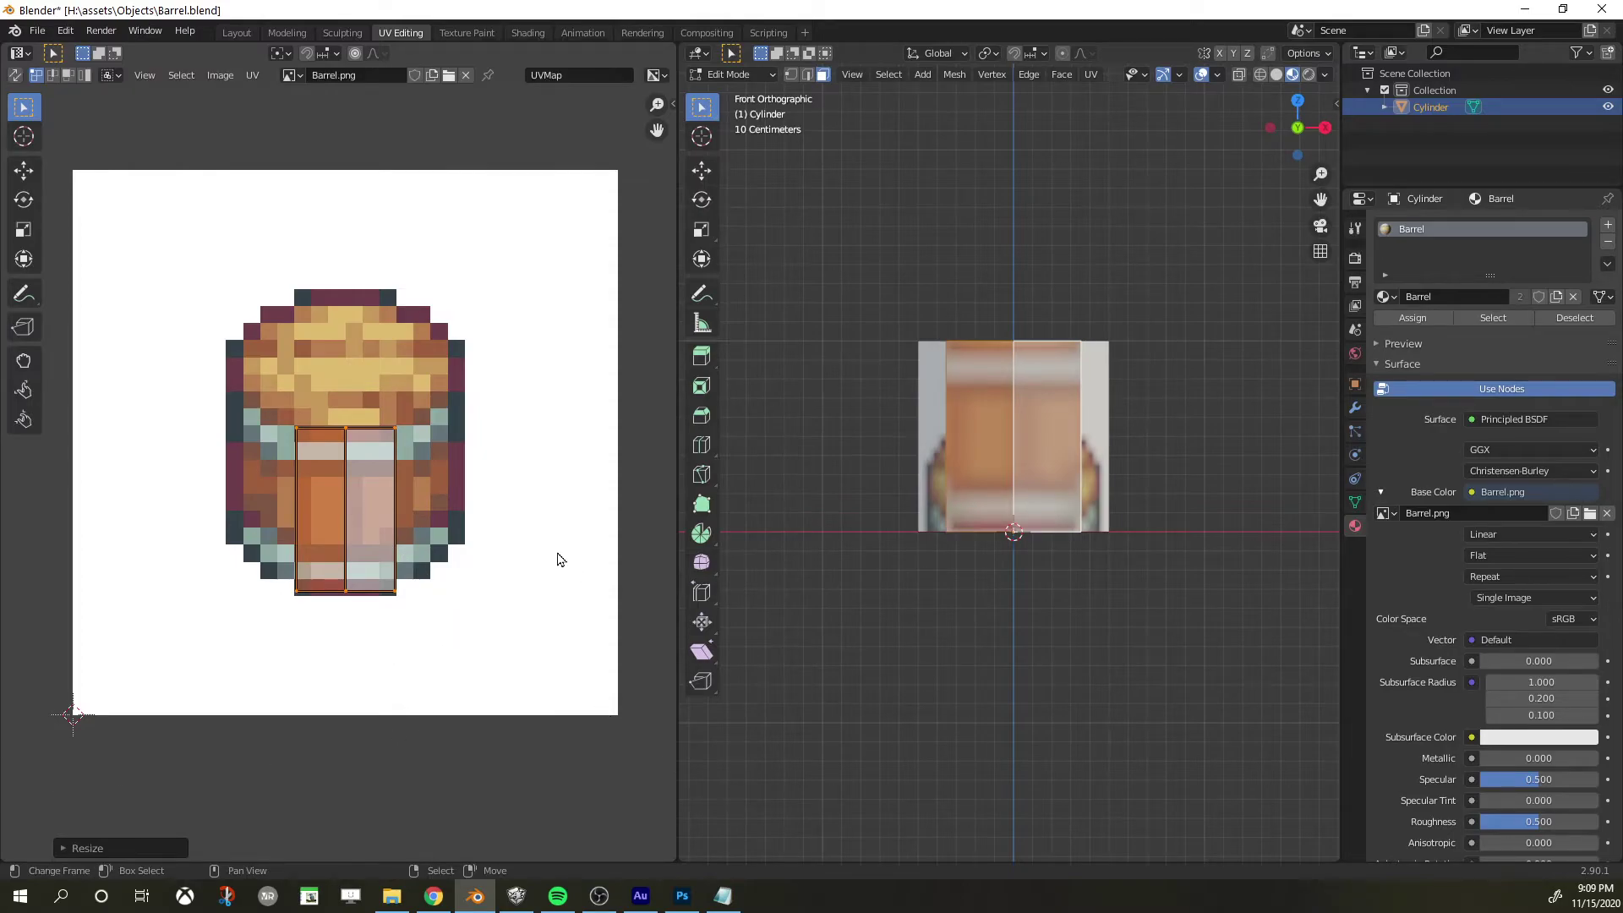
Select the next two side faces and place their UVs over the barrel's wooden side in the texture, scaling them down
{"action": "middle_click_drag", "start_coordinate": [1161, 414], "coordinate": [1042, 457]}
{"action": "right_click", "coordinate": [1053, 459]}
{"action": "right_click", "coordinate": [1098, 417], "text": "shift"}
{"action": "key", "text": "a"}
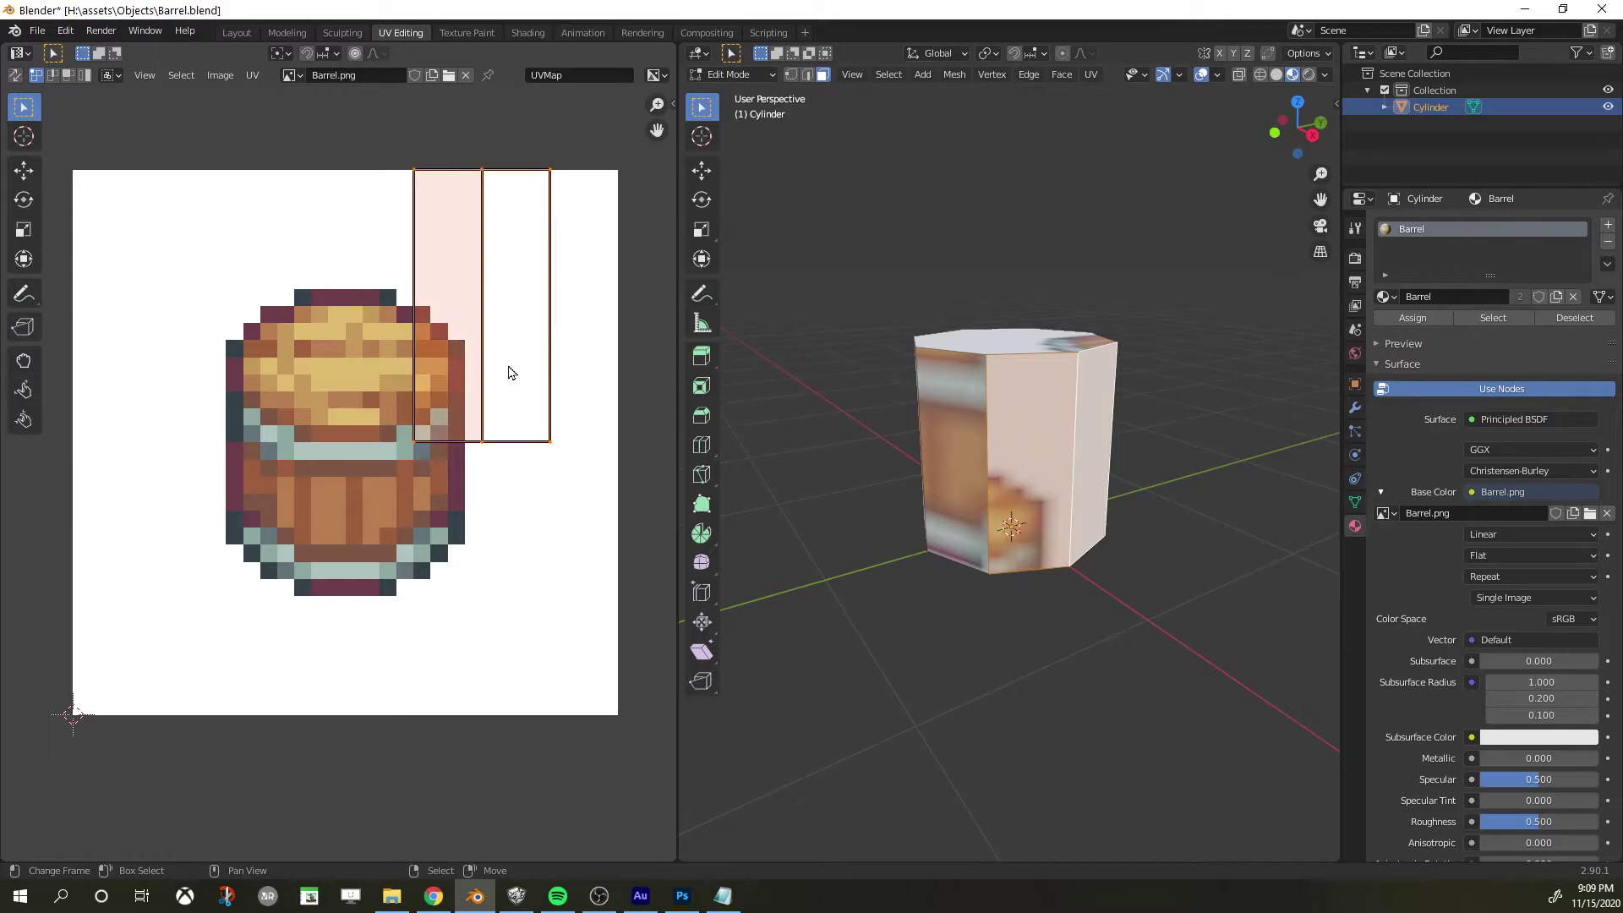
{"action": "key", "text": "g"}
{"action": "left_click", "coordinate": [383, 520]}
{"action": "key", "text": "s"}
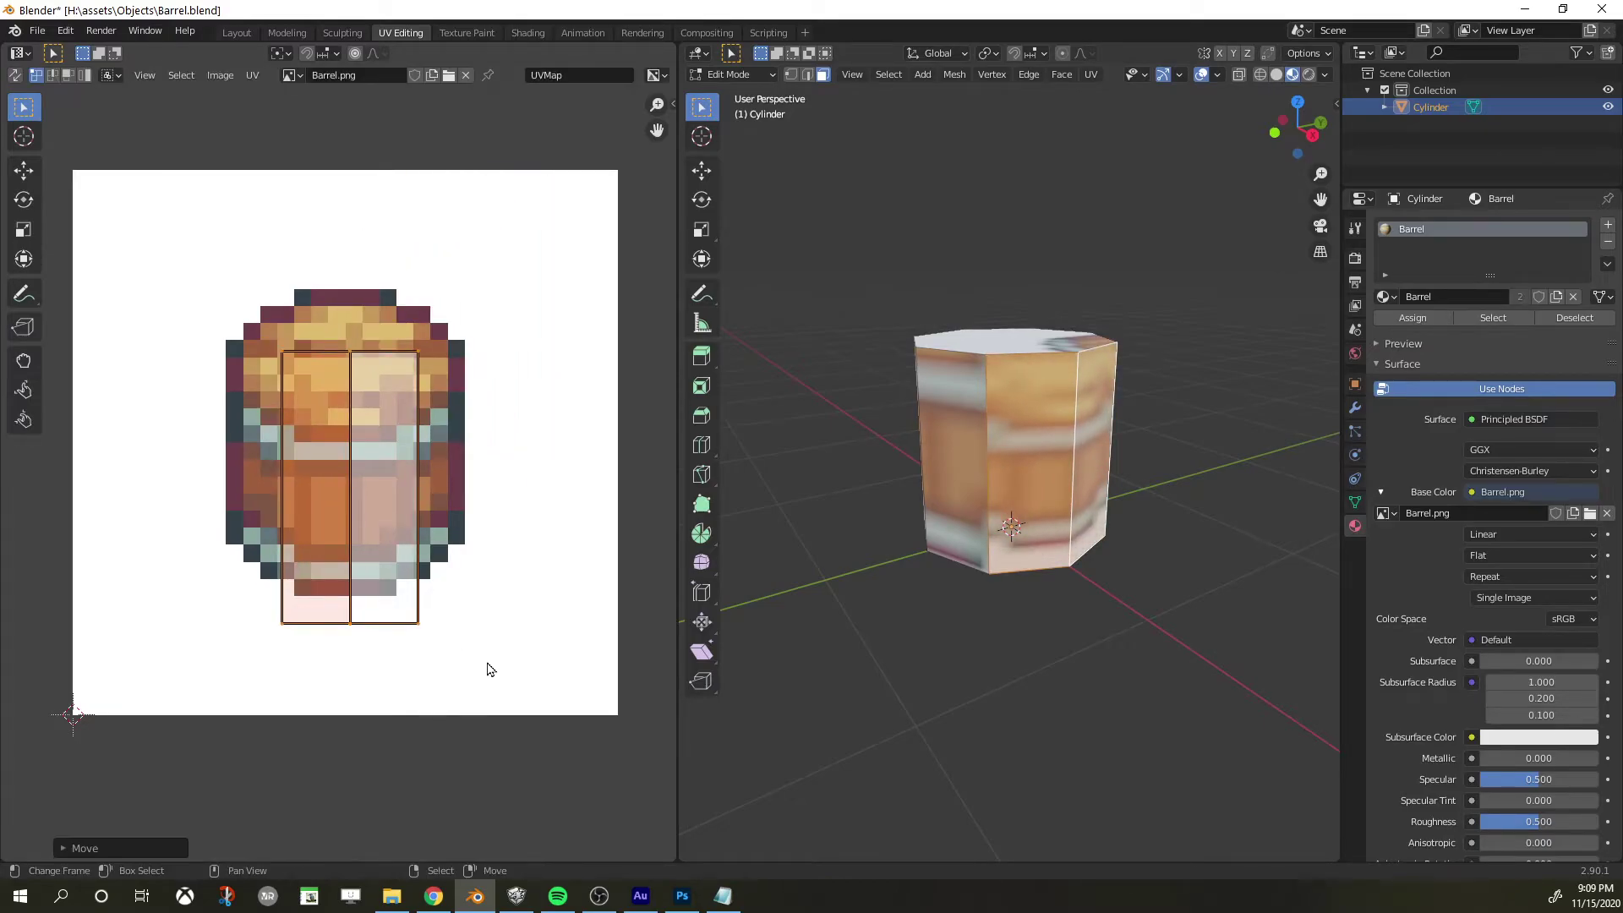
{"action": "left_click", "coordinate": [424, 591]}
Refine the position and size of this second face pair's UVs on the wooden side, stretching them about 1.16 along X
{"action": "key", "text": "g"}
{"action": "left_click", "coordinate": [419, 648]}
{"action": "key", "text": "s"}
{"action": "left_click", "coordinate": [445, 636]}
{"action": "key", "text": "g"}
{"action": "left_click", "coordinate": [448, 633]}
{"action": "key", "text": "s"}
{"action": "key", "text": "x"}
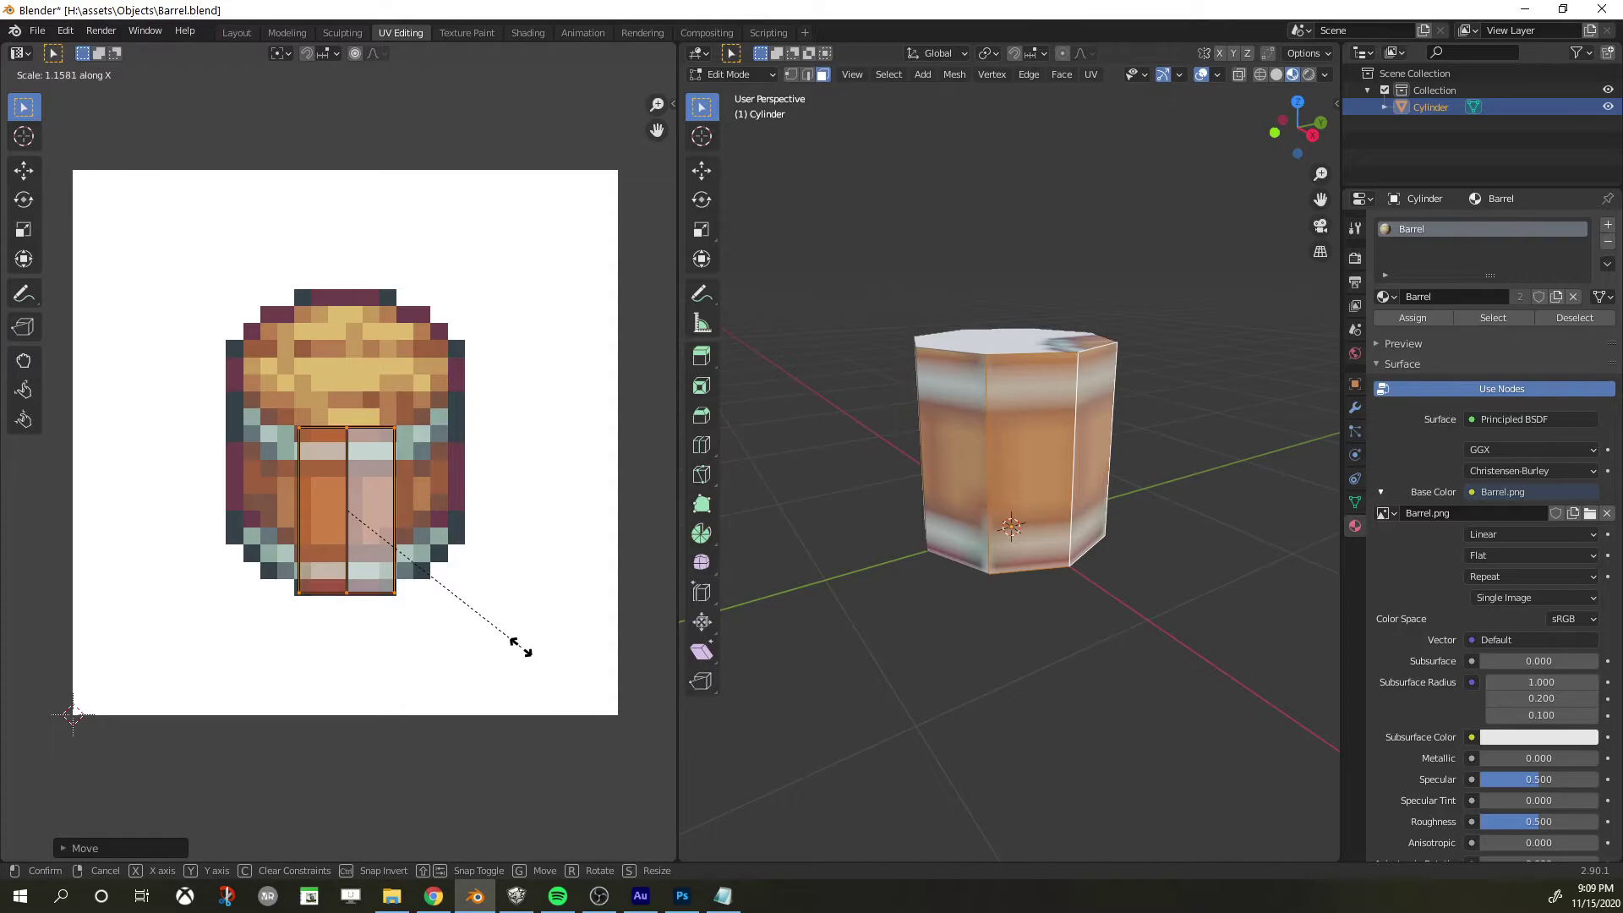
{"action": "left_click", "coordinate": [520, 647]}
Select the two untextured faces on the other side of the front pair and fit their UVs to the barrel's wooden side, widening them along X
{"action": "middle_click_drag", "start_coordinate": [1074, 596], "coordinate": [1211, 575]}
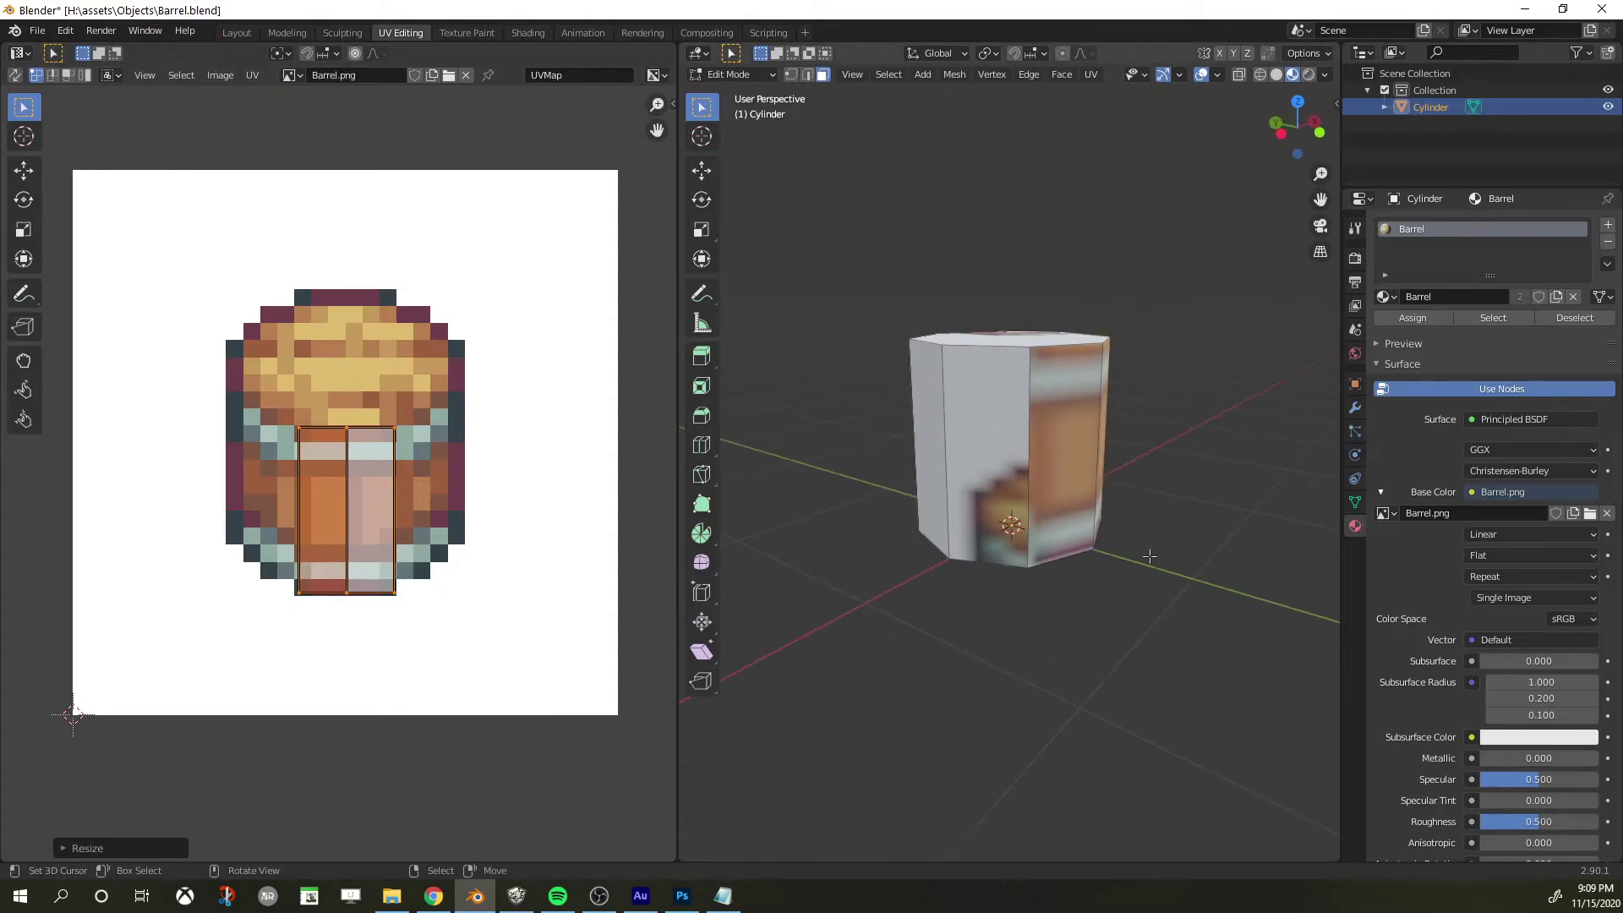
{"action": "left_click", "coordinate": [924, 446]}
{"action": "left_click", "coordinate": [985, 448], "text": "shift"}
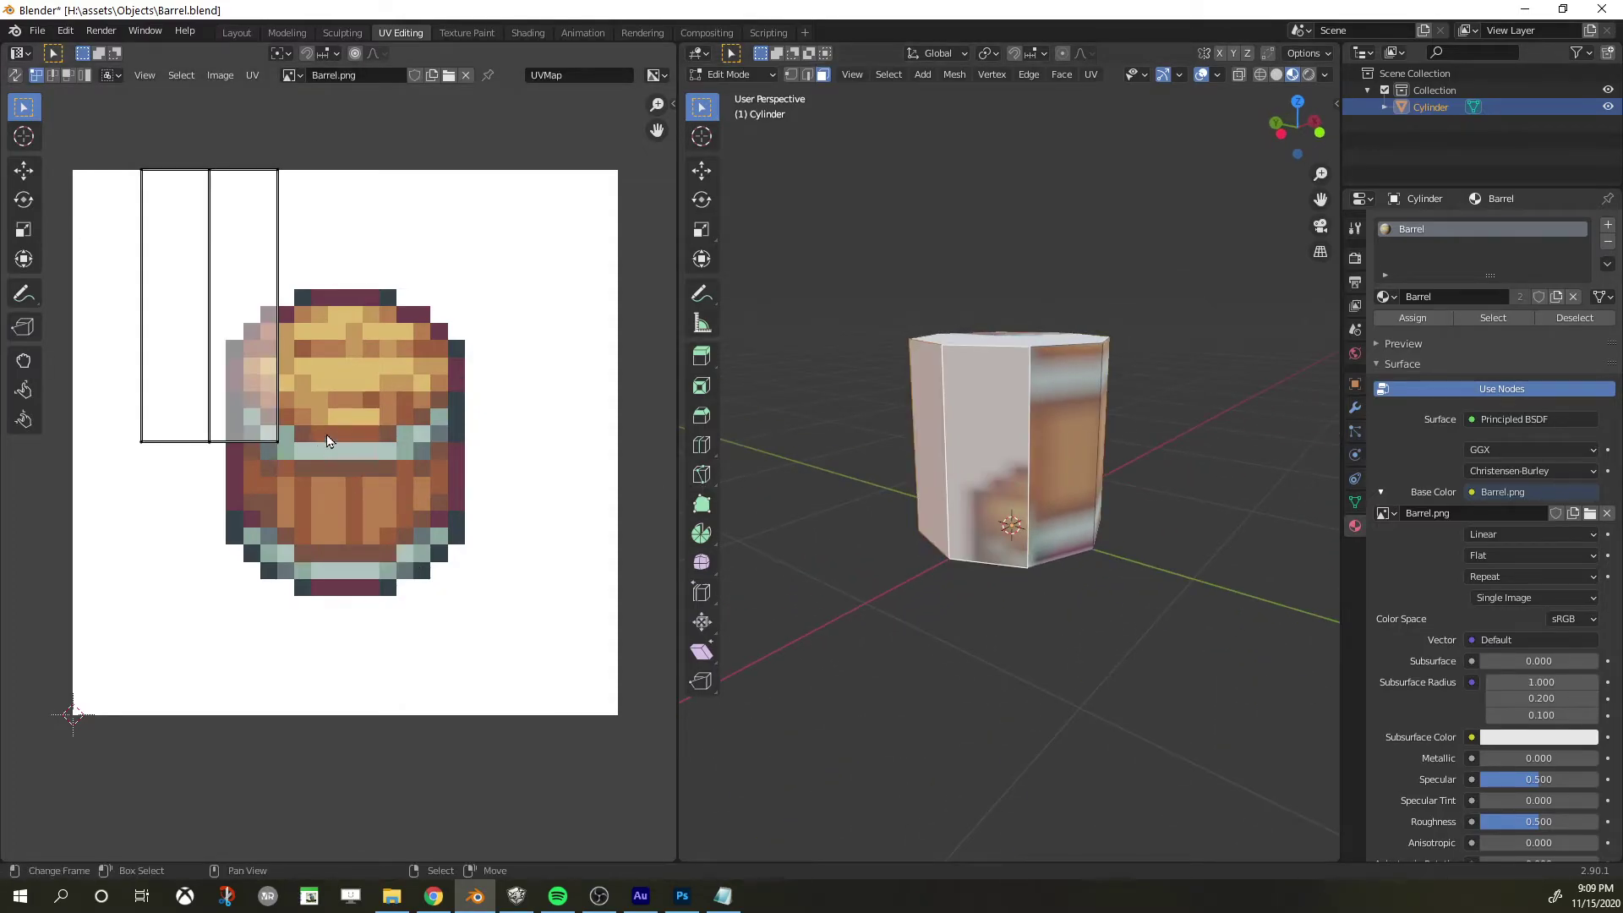
{"action": "key", "text": "g"}
{"action": "left_click", "coordinate": [465, 634]}
{"action": "key", "text": "s"}
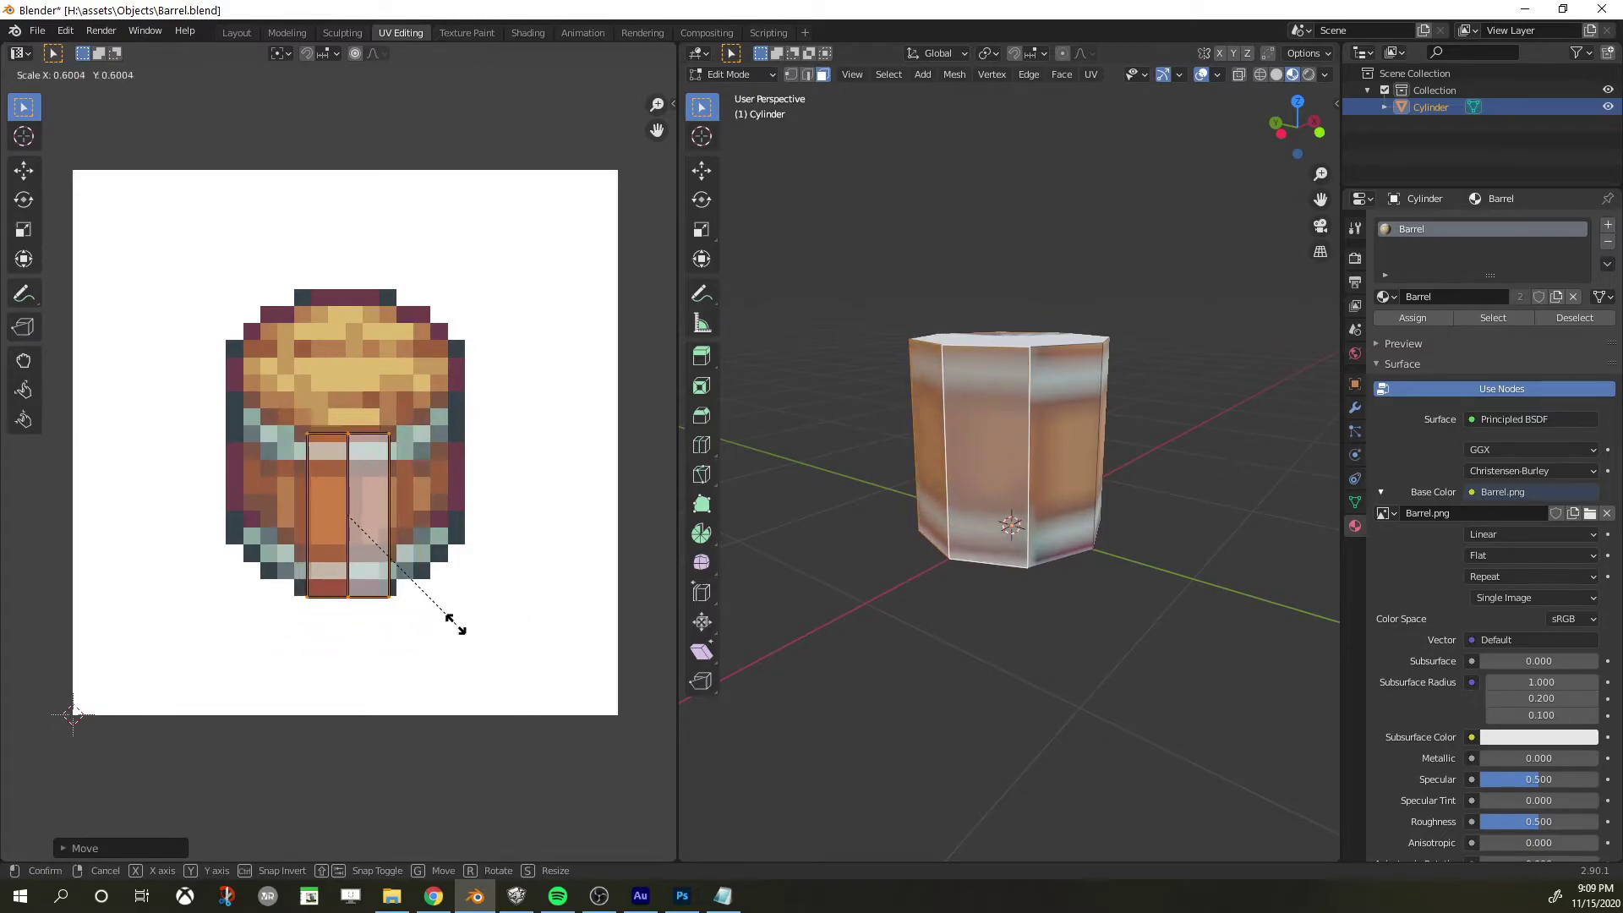
{"action": "key", "text": "x"}
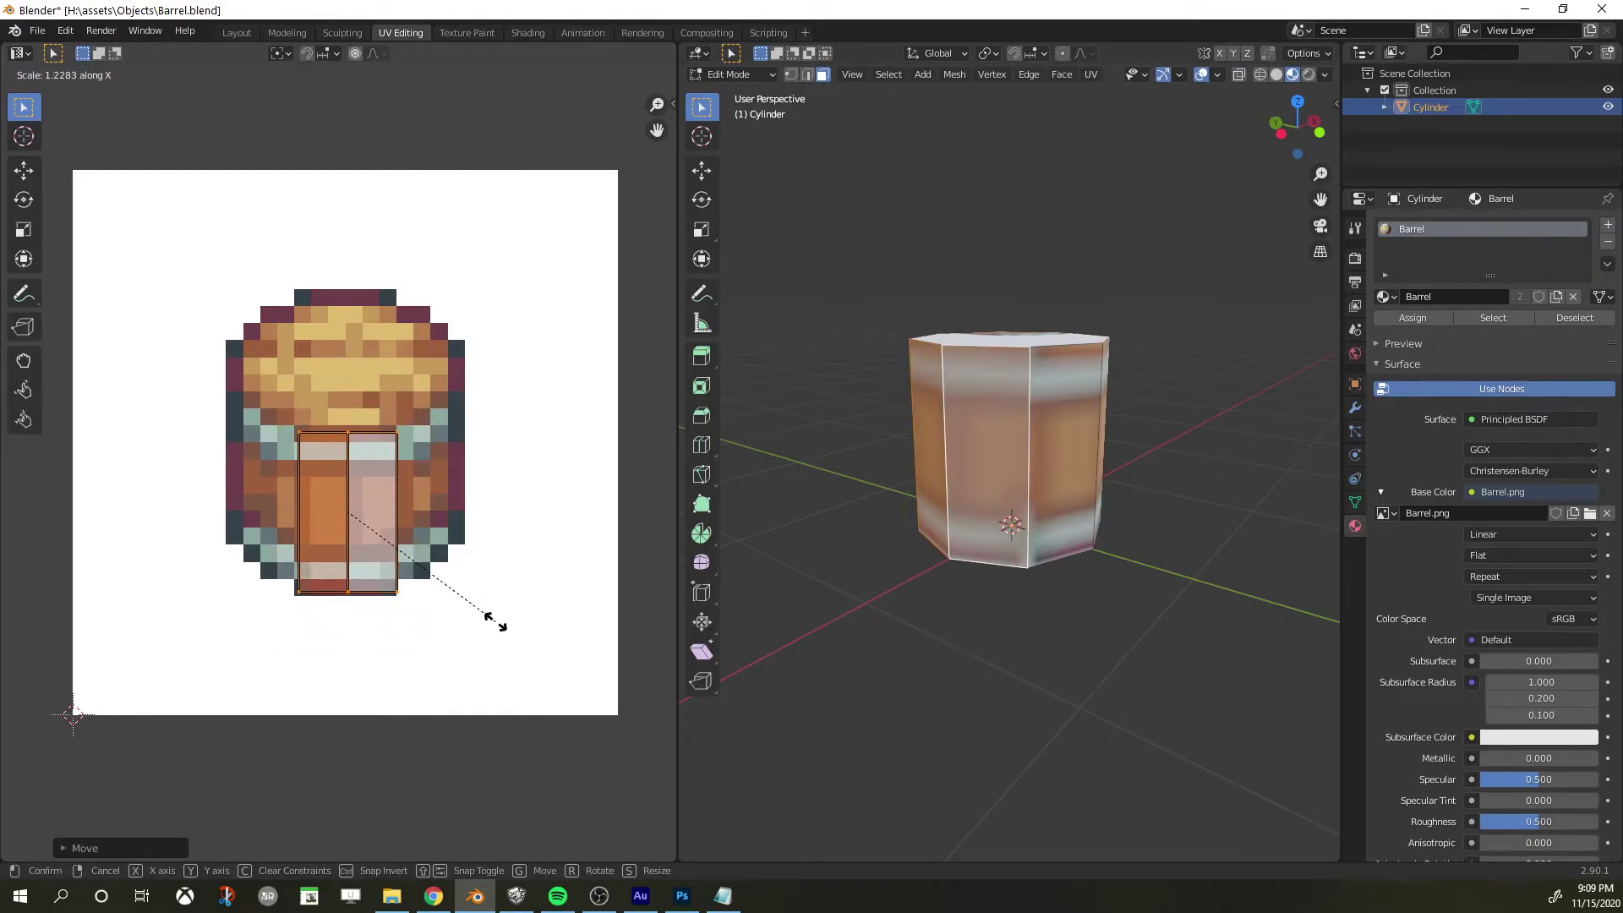
{"action": "key", "text": "x"}
{"action": "left_click", "coordinate": [499, 626]}
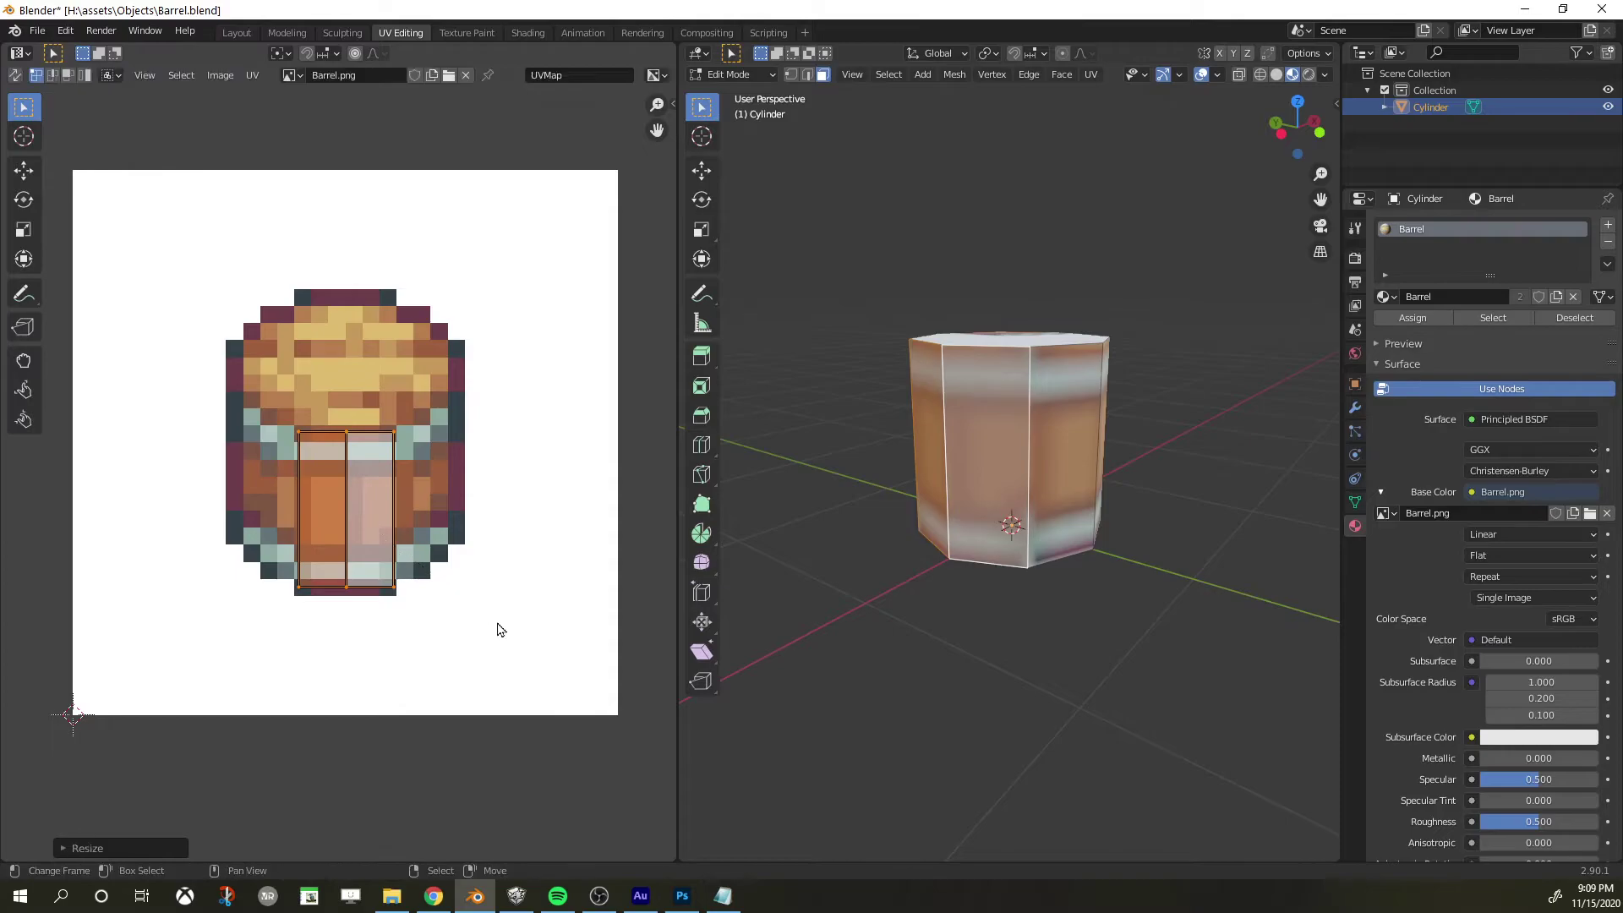
Check the barrel in Object Mode, then fine-tune the scale of the selected side faces' UVs on the wooden side
{"action": "key", "text": "Tab"}
{"action": "middle_click_drag", "start_coordinate": [1057, 507], "coordinate": [1046, 475]}
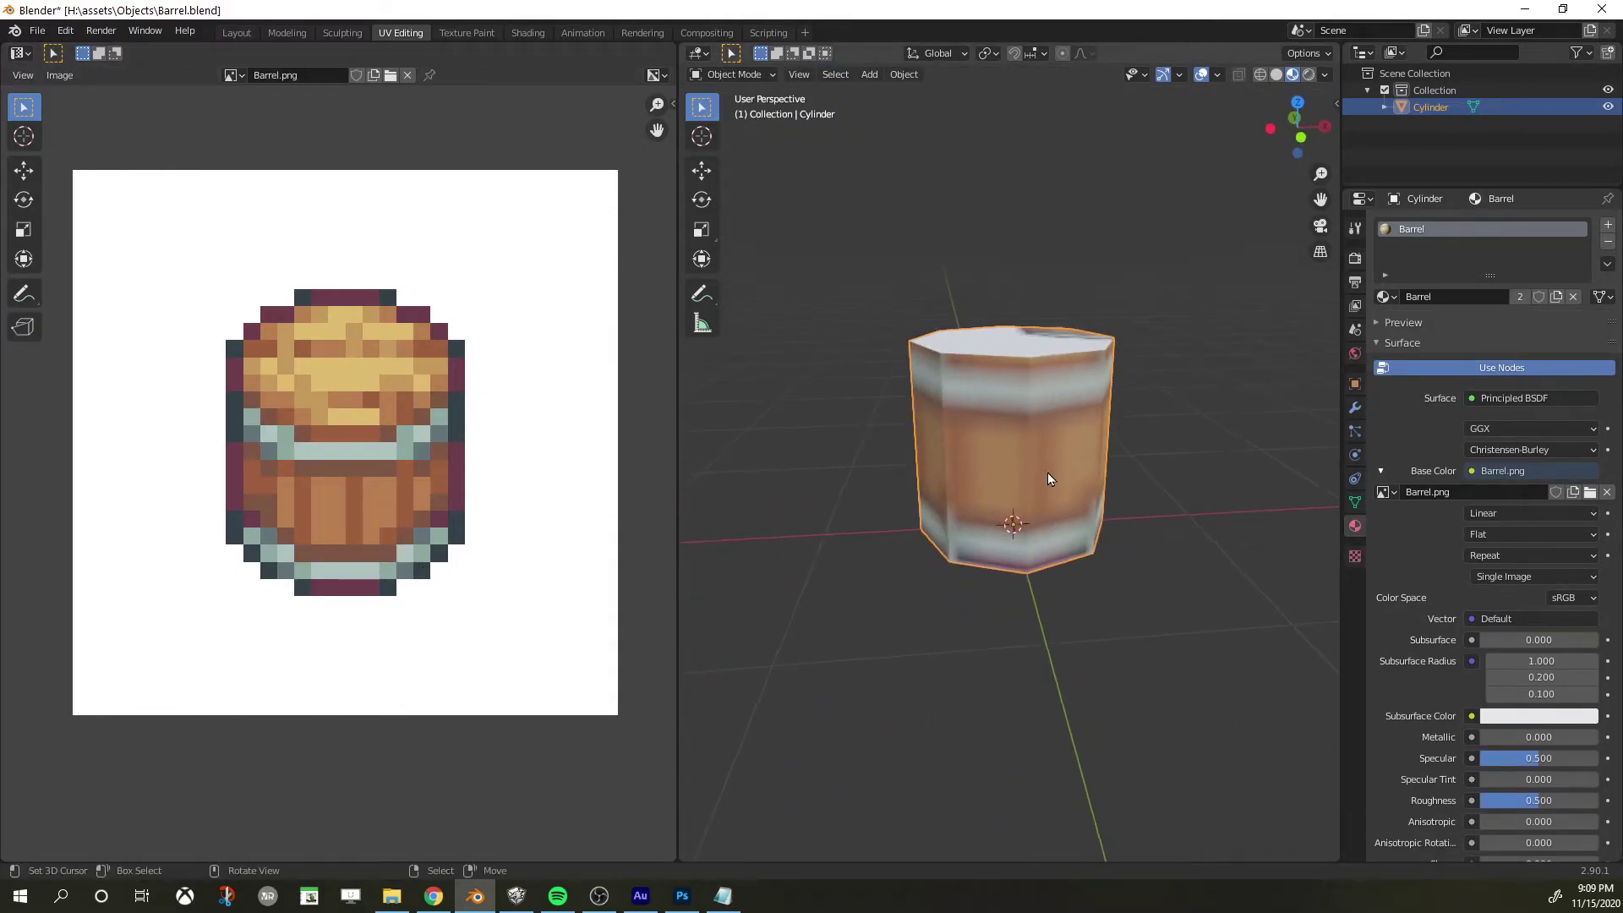
{"action": "key", "text": "Tab"}
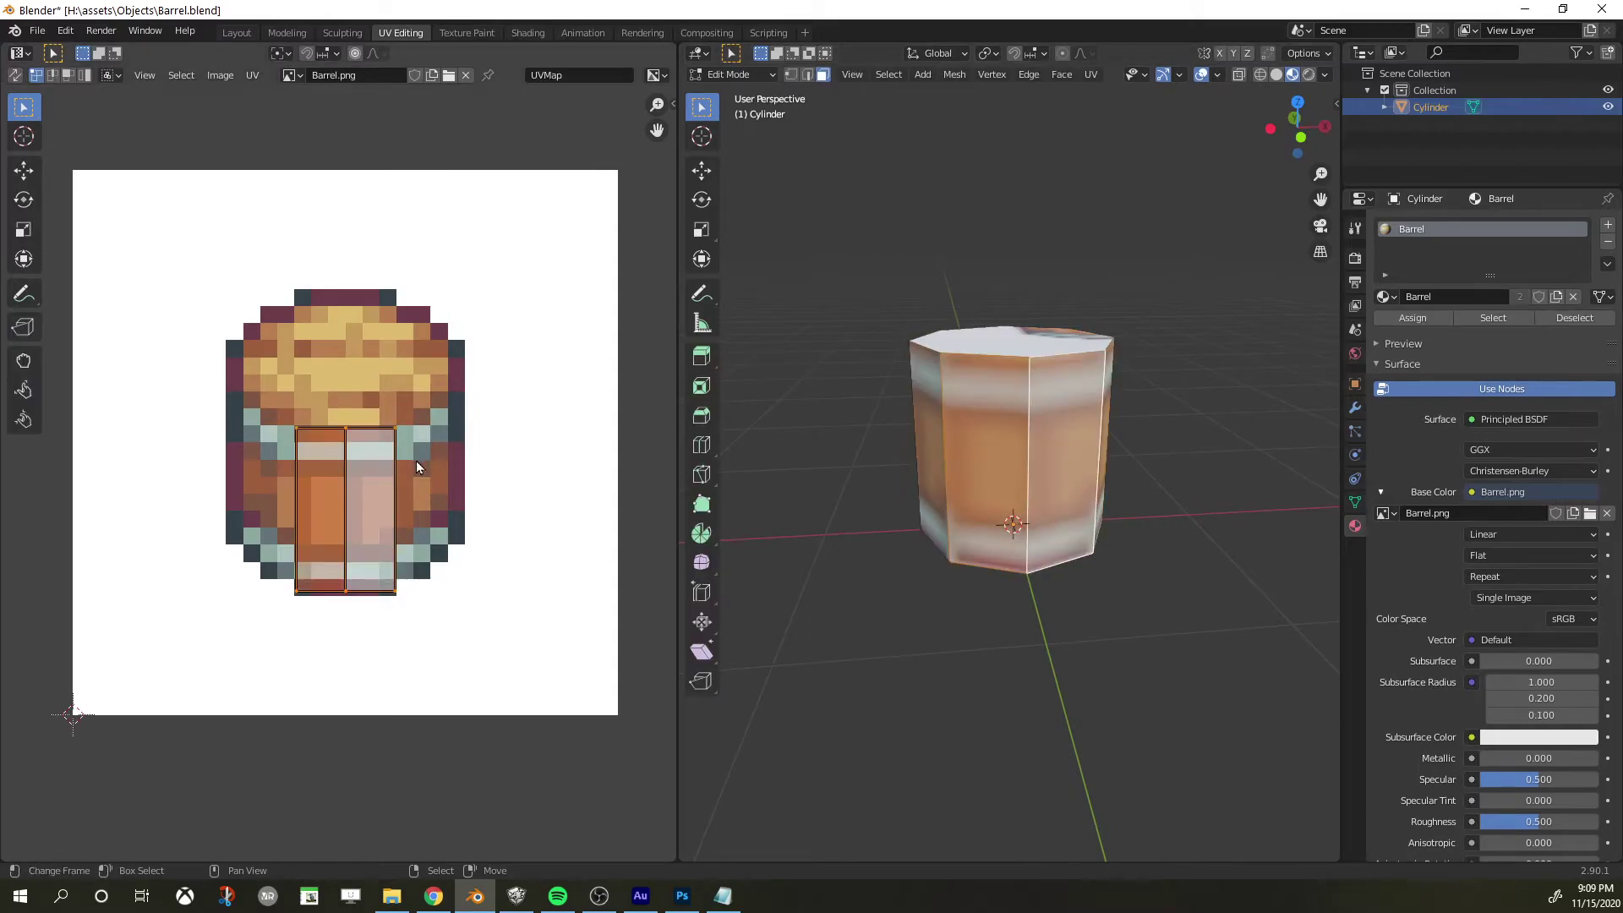
{"action": "key", "text": "s"}
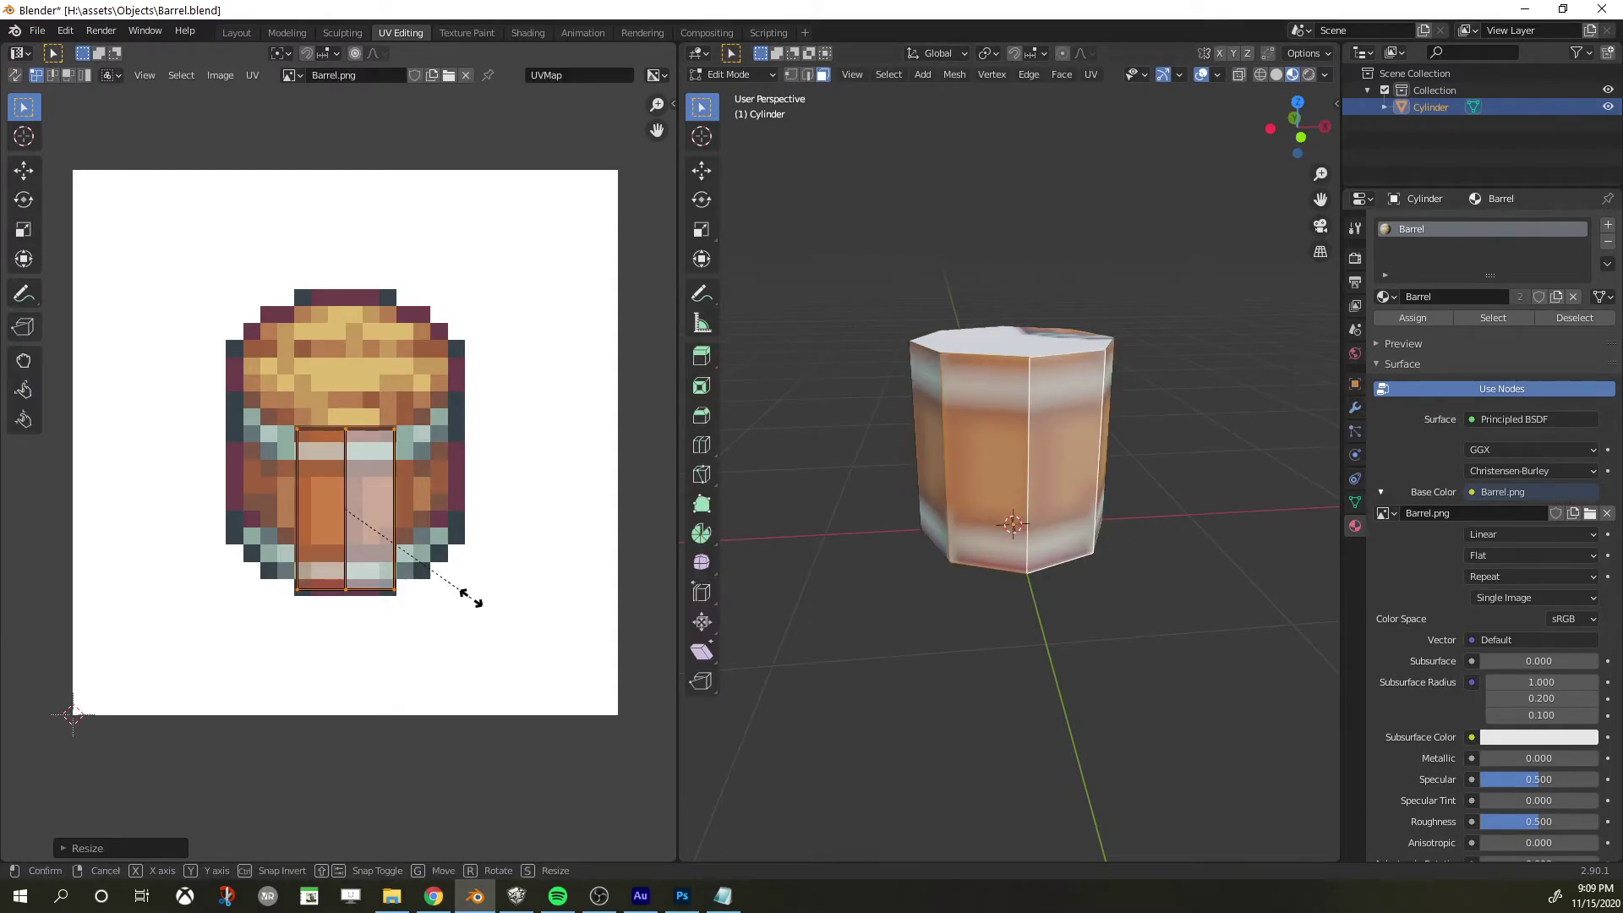
{"action": "left_click", "coordinate": [468, 606]}
{"action": "key", "text": "g"}
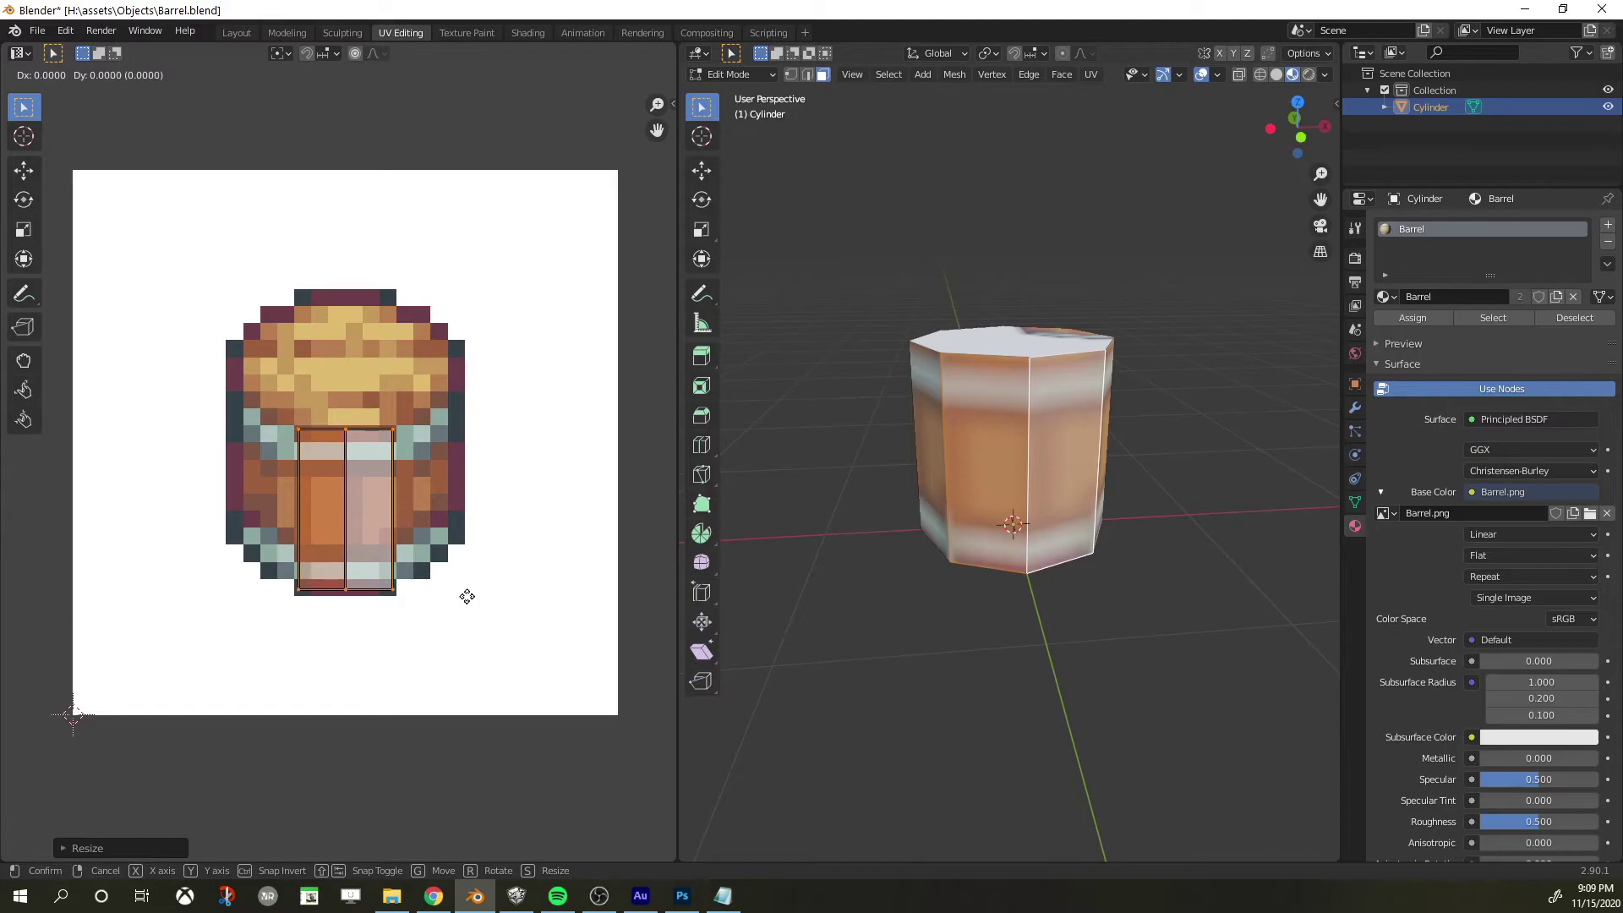
{"action": "left_click", "coordinate": [467, 597]}
Check the side faces in Object Mode, then select the barrel's top face and scale its UVs down over the wooden lid in the texture
{"action": "key", "text": "Tab"}
{"action": "middle_click_drag", "start_coordinate": [969, 546], "coordinate": [885, 583]}
{"action": "scroll", "coordinate": [976, 514], "scroll_direction": "down", "scroll_amount": 3}
{"action": "scroll", "coordinate": [977, 514], "scroll_direction": "up", "scroll_amount": 3}
{"action": "middle_click_drag", "start_coordinate": [976, 514], "coordinate": [1070, 445]}
{"action": "key", "text": "Tab"}
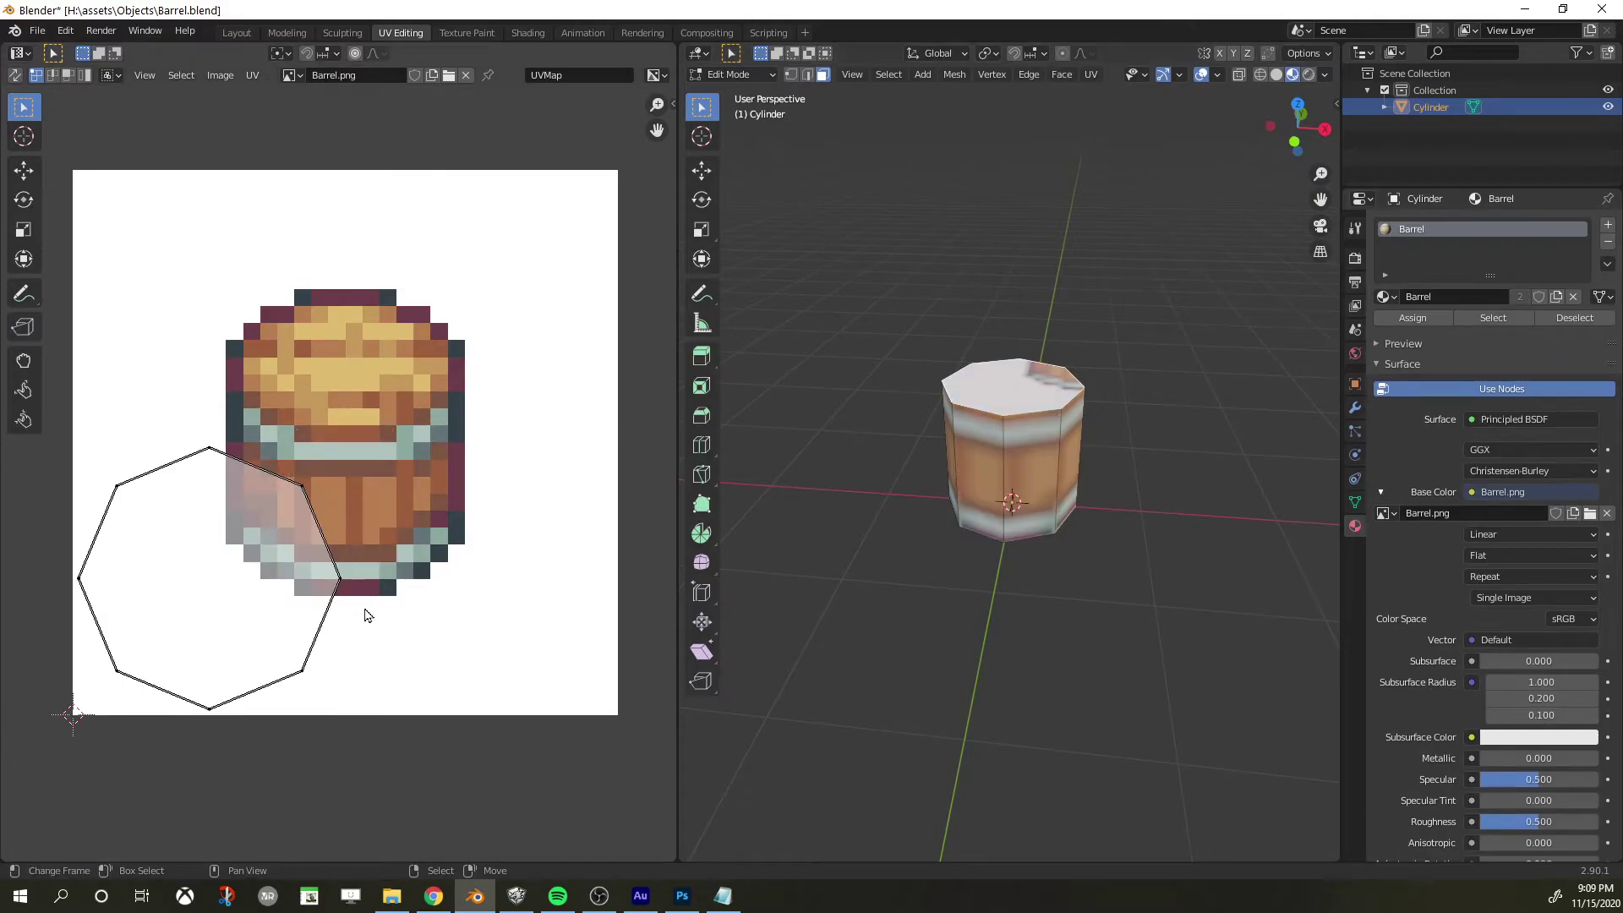
{"action": "key", "text": "g"}
{"action": "left_click", "coordinate": [504, 464]}
{"action": "key", "text": "s"}
{"action": "left_click", "coordinate": [474, 457]}
{"action": "key", "text": "g"}
{"action": "left_click", "coordinate": [457, 452]}
Widen the top face's UVs along X and fine-tune their scale and position to fit the barrel's lid in the texture
{"action": "key", "text": "s"}
{"action": "key", "text": "x"}
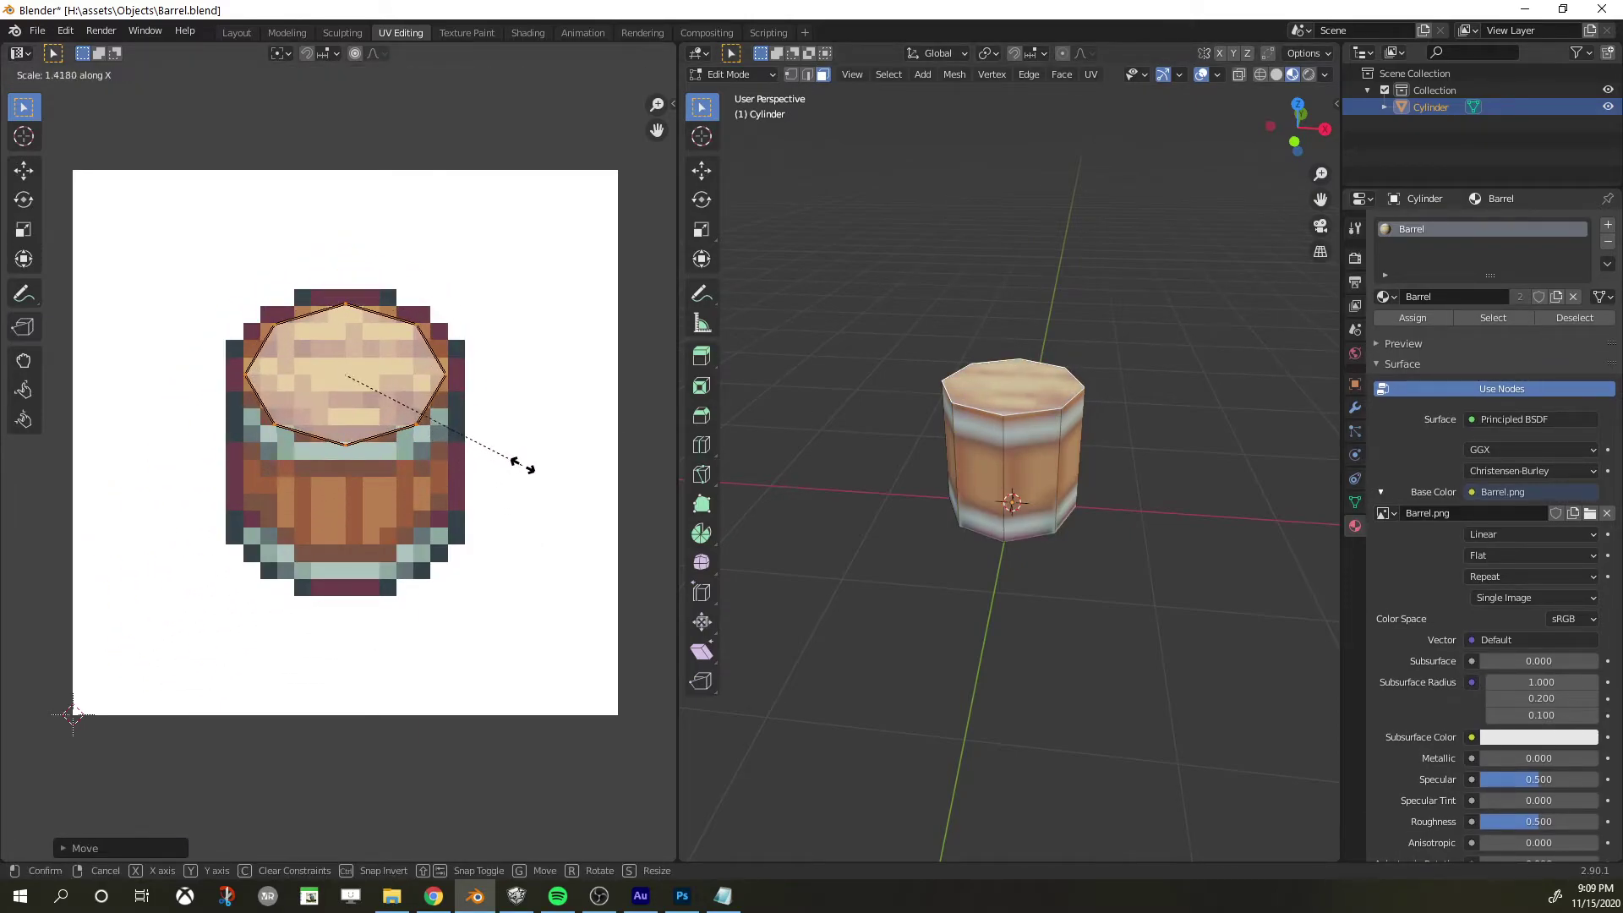
{"action": "left_click", "coordinate": [537, 467]}
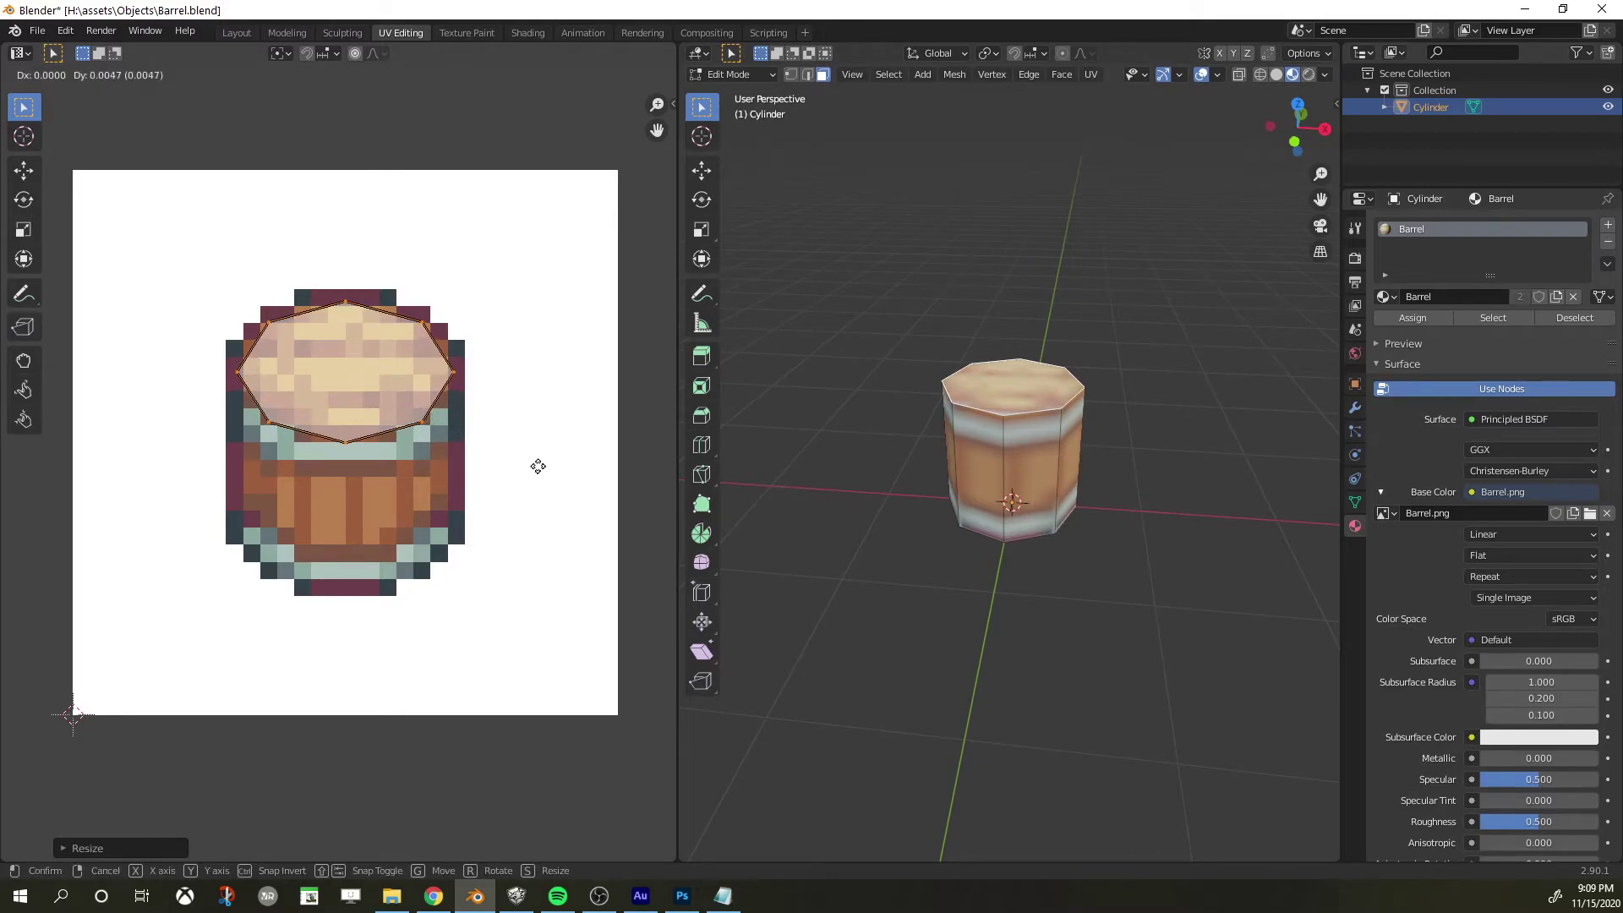
{"action": "mouse_move", "coordinate": [1053, 461]}
{"action": "middle_mouse_down"}
{"action": "mouse_move", "coordinate": [1081, 509]}
{"action": "mouse_move", "coordinate": [1070, 473]}
{"action": "middle_mouse_up"}
{"action": "key", "text": "g"}
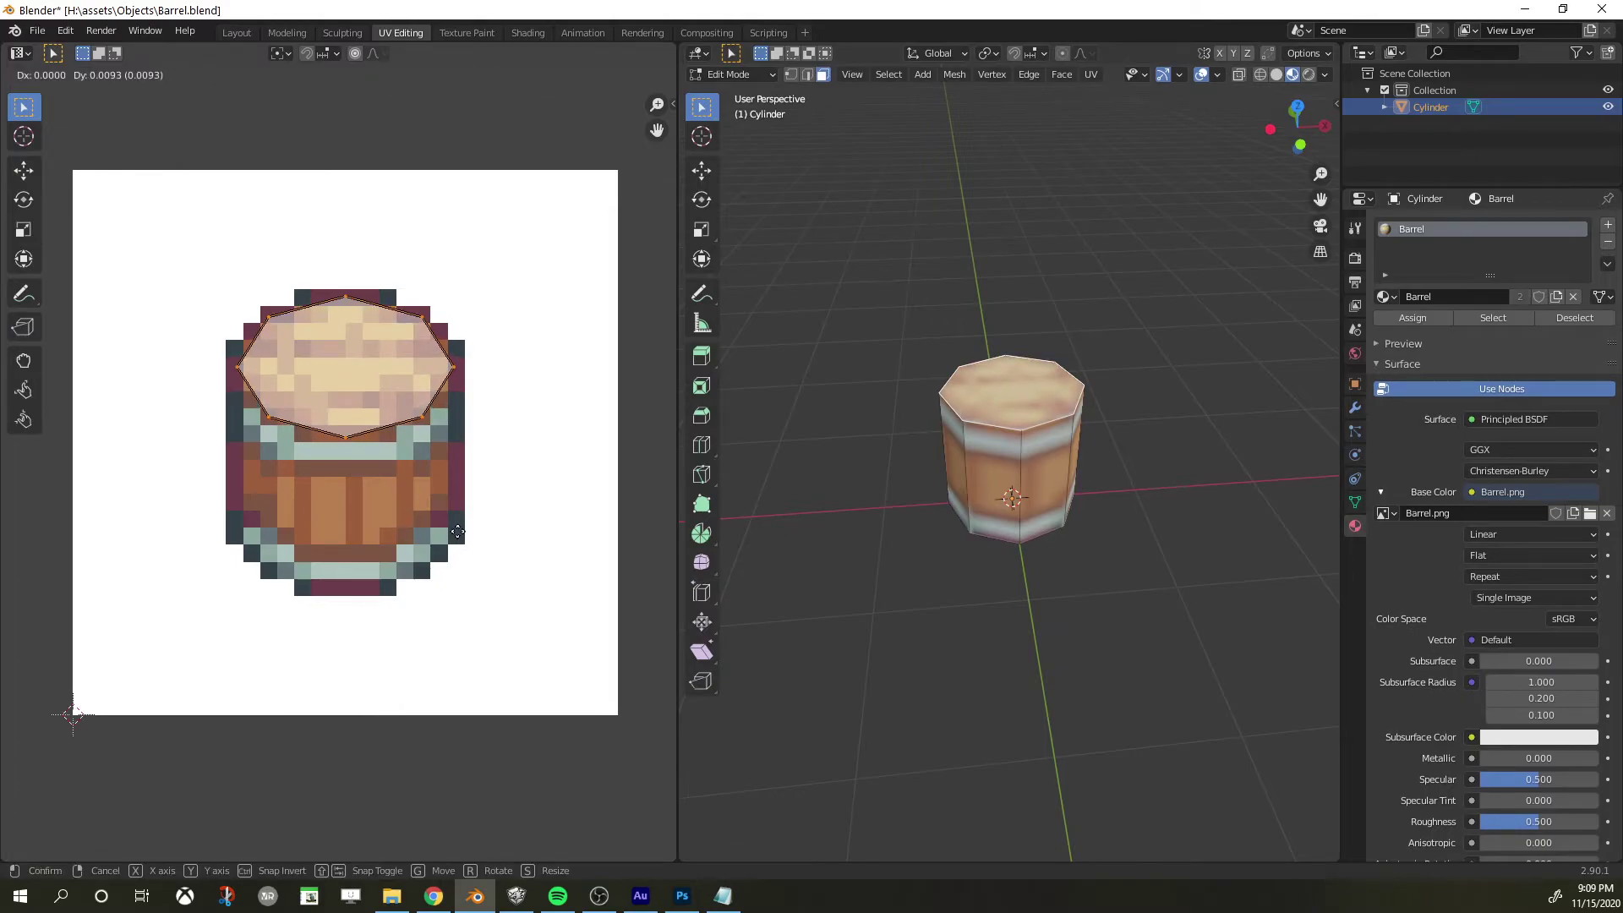
{"action": "left_click", "coordinate": [458, 535]}
{"action": "key", "text": "s"}
{"action": "key", "text": "g"}
{"action": "left_click", "coordinate": [561, 550]}
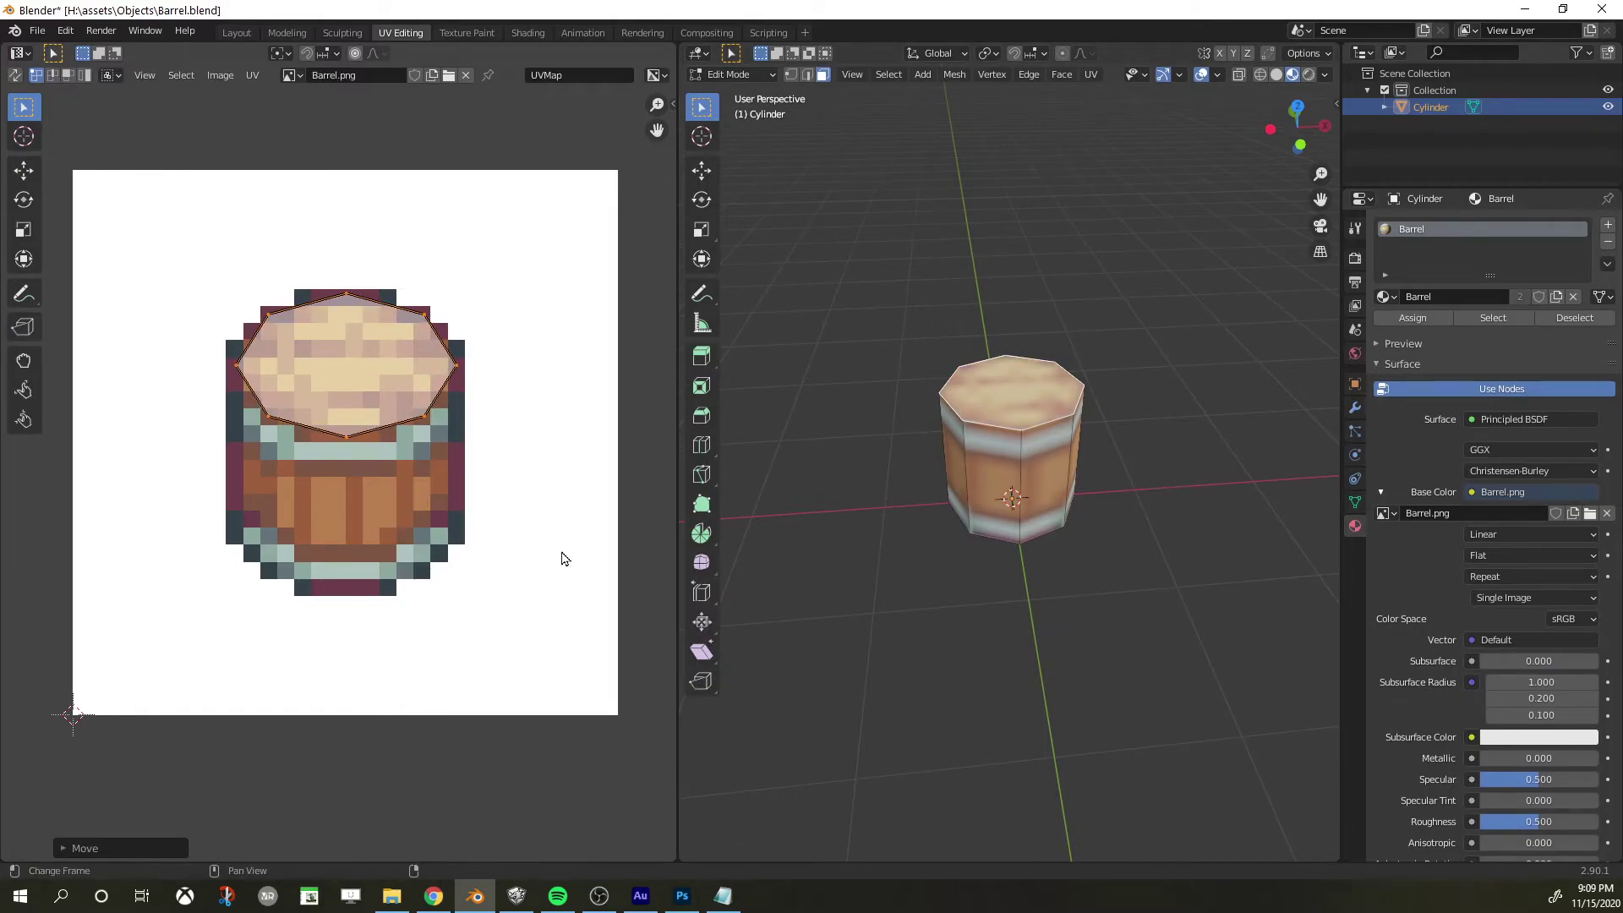
Examine the textured barrel from several angles and distances, including in Object Mode without the edit overlay
{"action": "key", "text": "Tab"}
{"action": "middle_click_drag", "start_coordinate": [971, 487], "coordinate": [968, 434]}
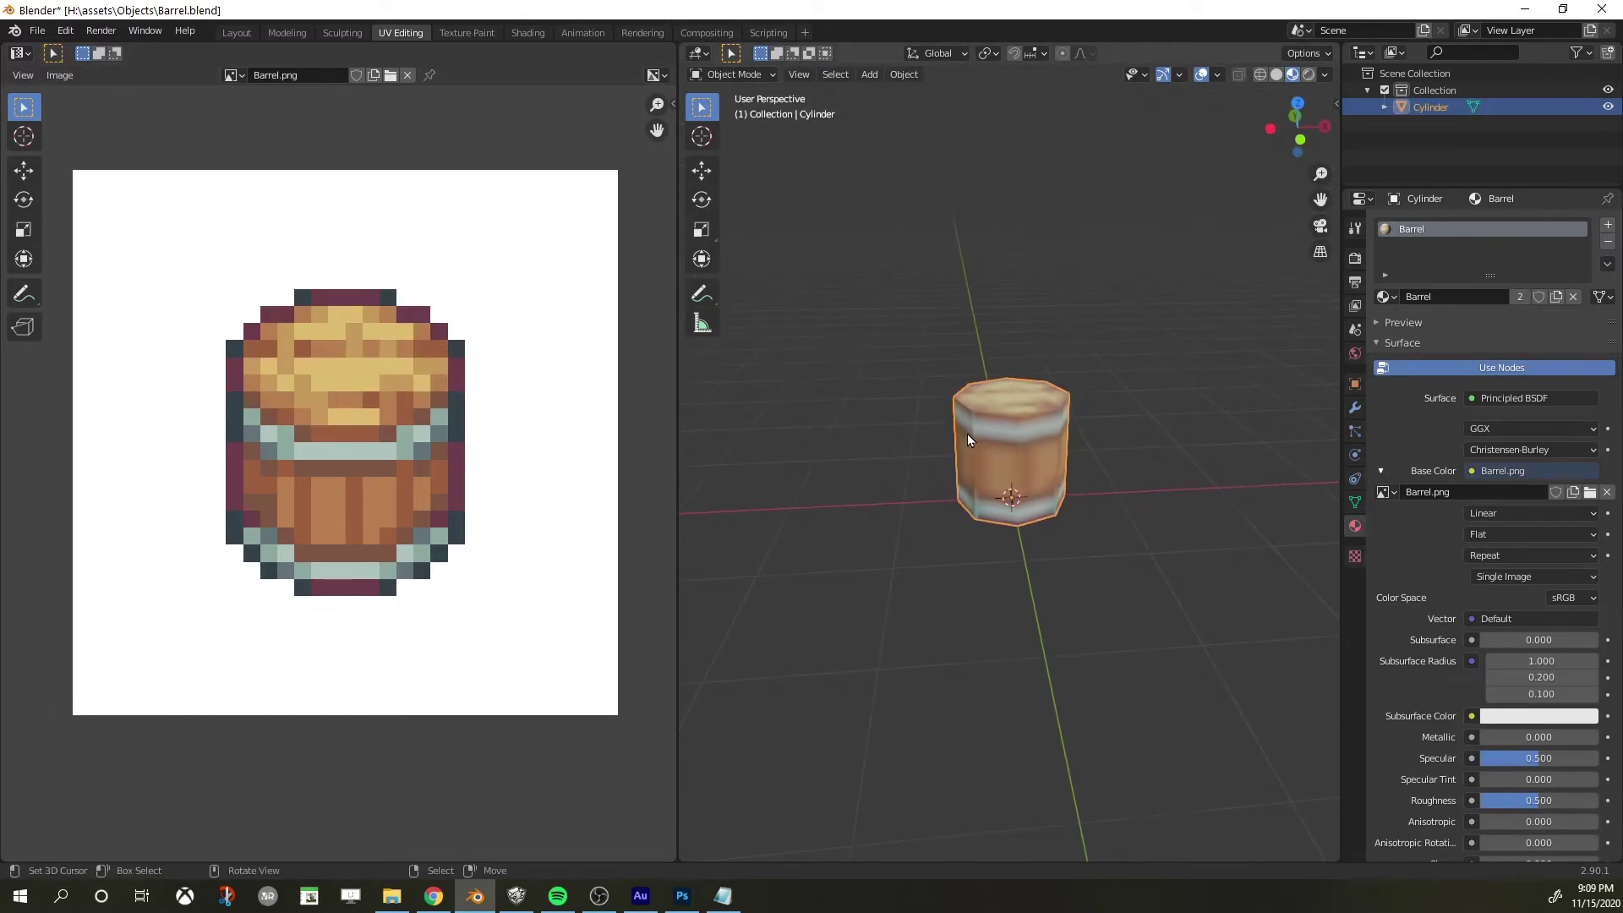
{"action": "key", "text": "Tab"}
{"action": "scroll", "coordinate": [1105, 445], "scroll_direction": "down", "scroll_amount": 2}
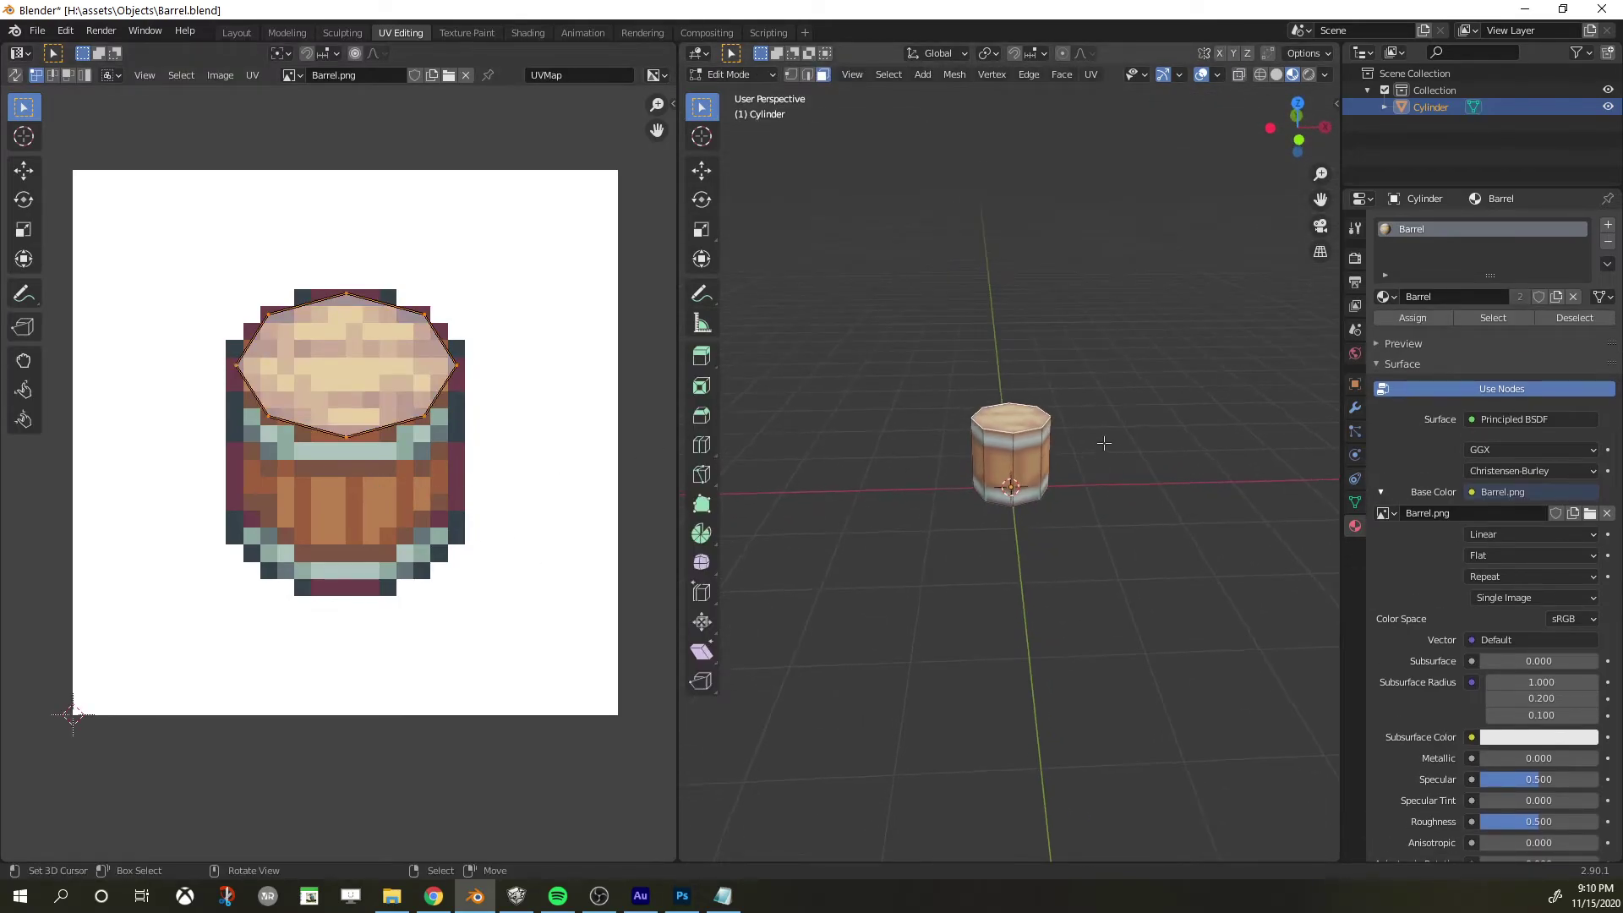
{"action": "key", "text": "KP_1"}
{"action": "middle_click_drag", "start_coordinate": [1103, 444], "coordinate": [1099, 474]}
{"action": "scroll", "coordinate": [1099, 473], "scroll_direction": "down", "scroll_amount": 2}
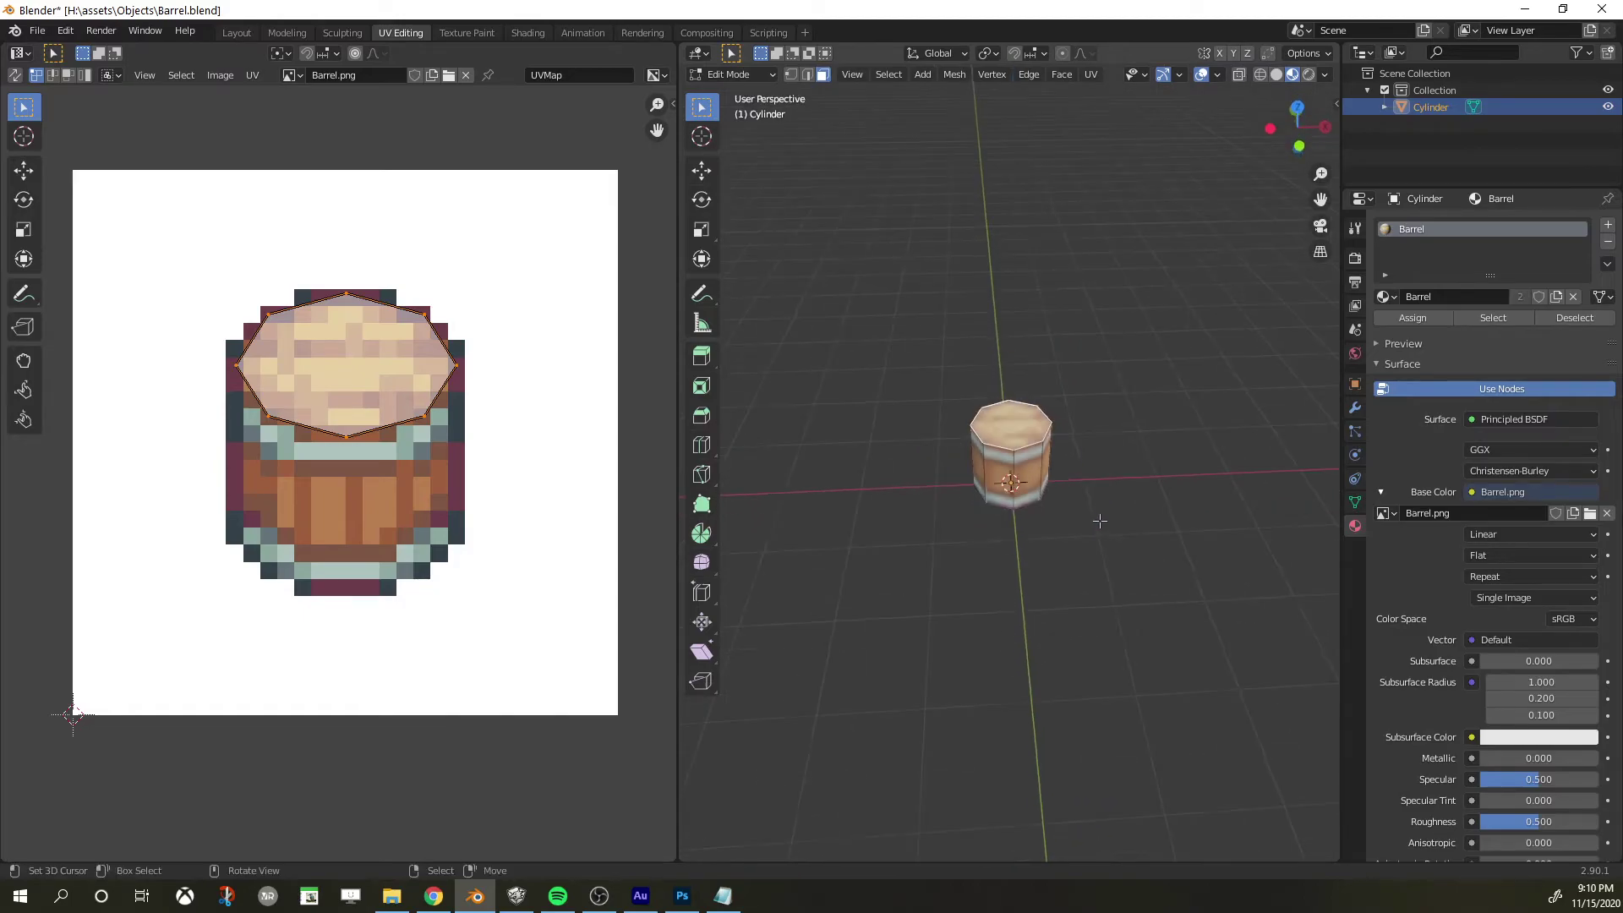
{"action": "key", "text": "Tab"}
{"action": "middle_click_drag", "start_coordinate": [1050, 394], "coordinate": [1013, 514]}
Select the barrel's bottom face and the untextured back side faces, delete them, and return to Object Mode
{"action": "key", "text": "Tab"}
{"action": "left_click", "coordinate": [1018, 529]}
{"action": "left_click", "coordinate": [1018, 529], "text": "shift"}
{"action": "left_click", "coordinate": [1013, 514], "text": "shift"}
{"action": "middle_click_drag", "start_coordinate": [1170, 546], "coordinate": [886, 503]}
{"action": "key", "text": "KP_1"}
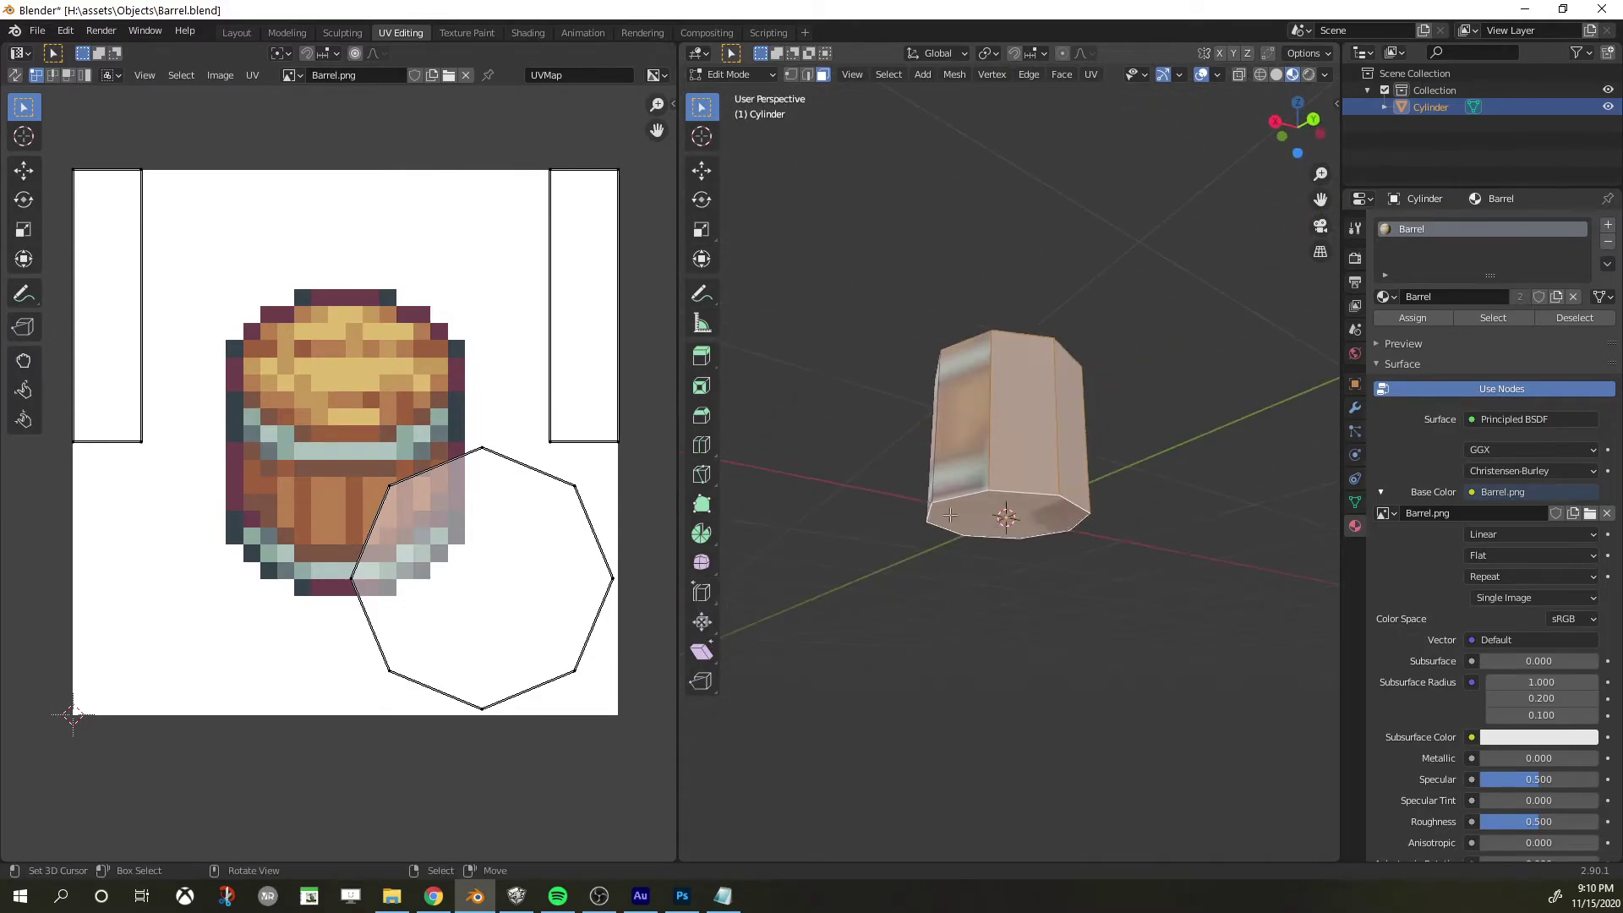
{"action": "left_click", "coordinate": [1006, 440], "text": "shift"}
{"action": "left_click", "coordinate": [1063, 452], "text": "shift"}
{"action": "middle_click_drag", "start_coordinate": [1063, 452], "coordinate": [1081, 504]}
{"action": "key", "text": "x"}
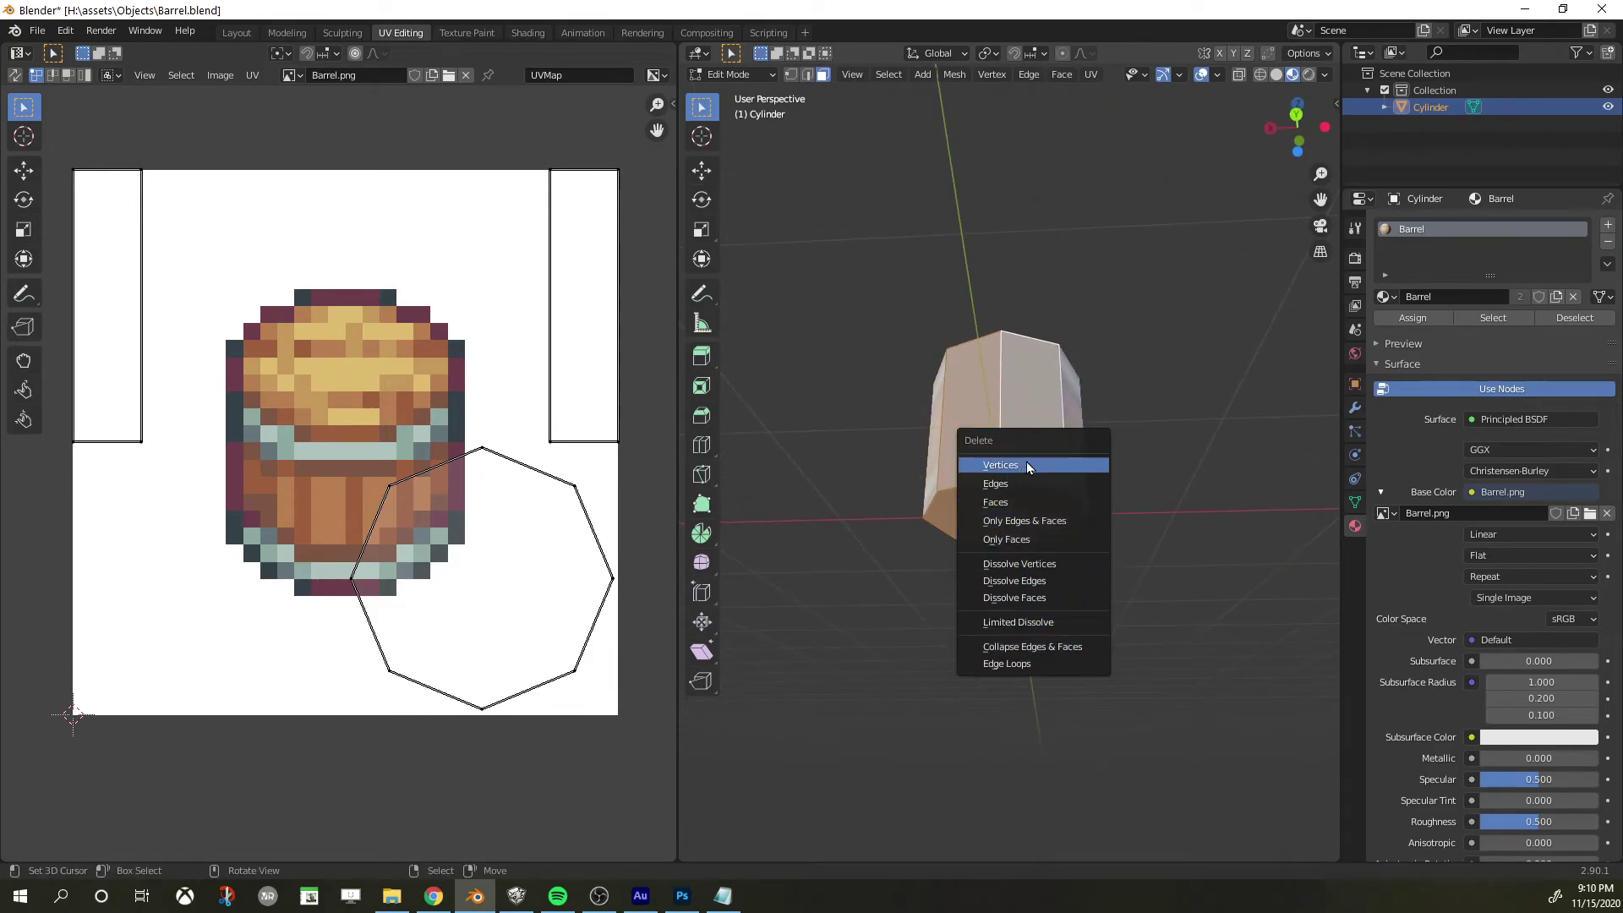
{"action": "left_click", "coordinate": [828, 503]}
{"action": "middle_click_drag", "start_coordinate": [828, 503], "coordinate": [1080, 624]}
{"action": "key", "text": "Tab"}
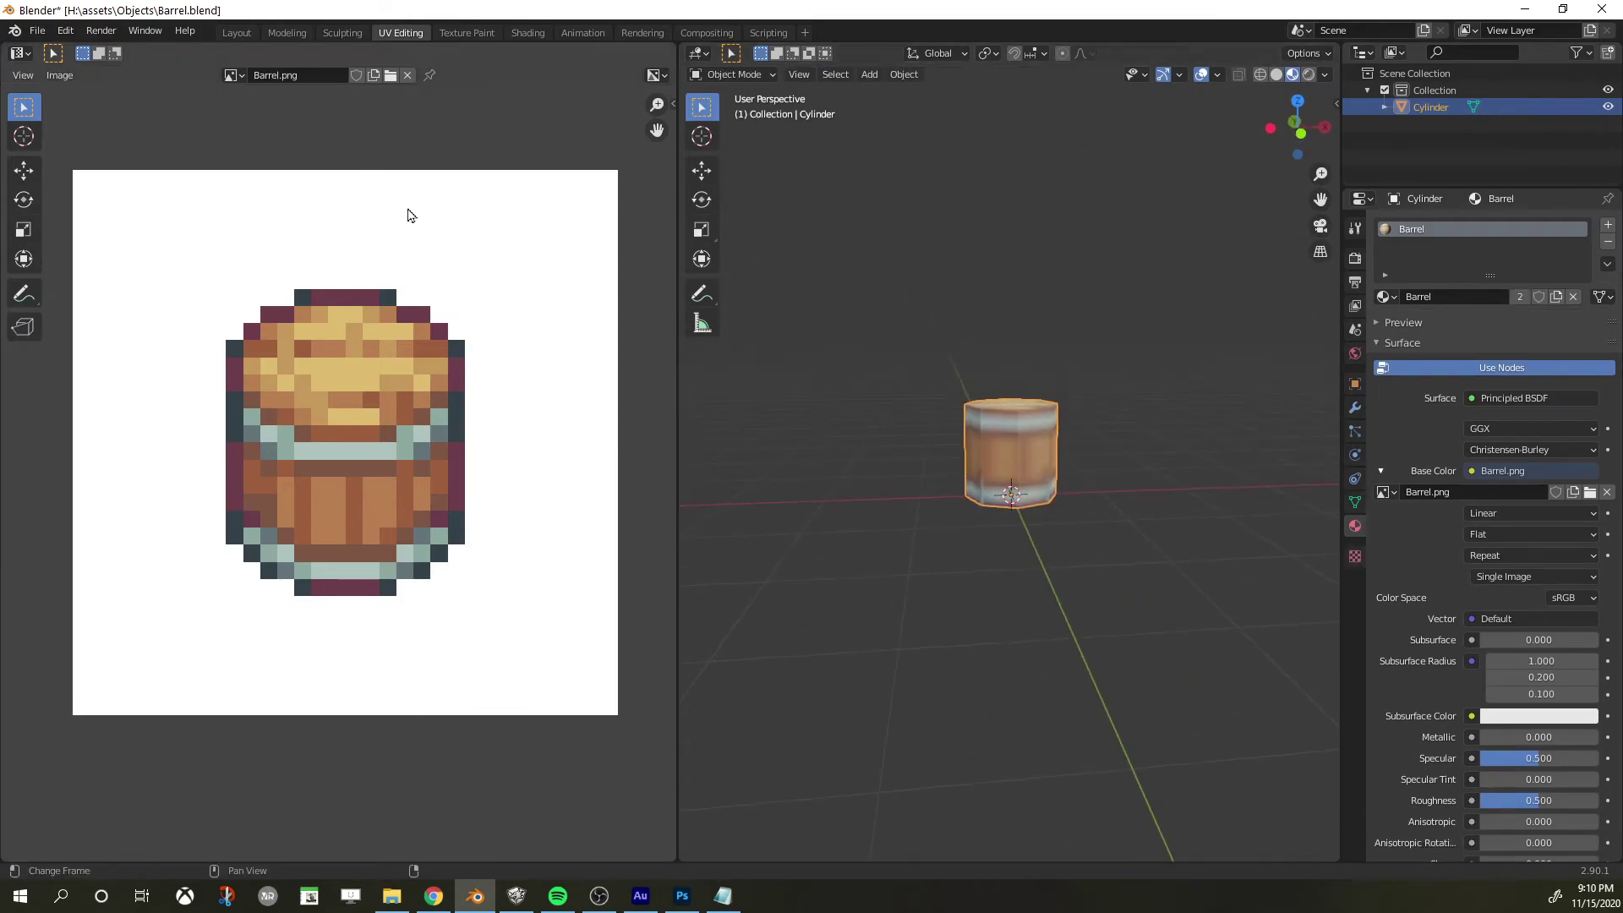
Export the barrel model in FBX format as Barrel.fbx
{"action": "left_click", "coordinate": [38, 32]}
{"action": "mouse_move", "coordinate": [110, 259]}
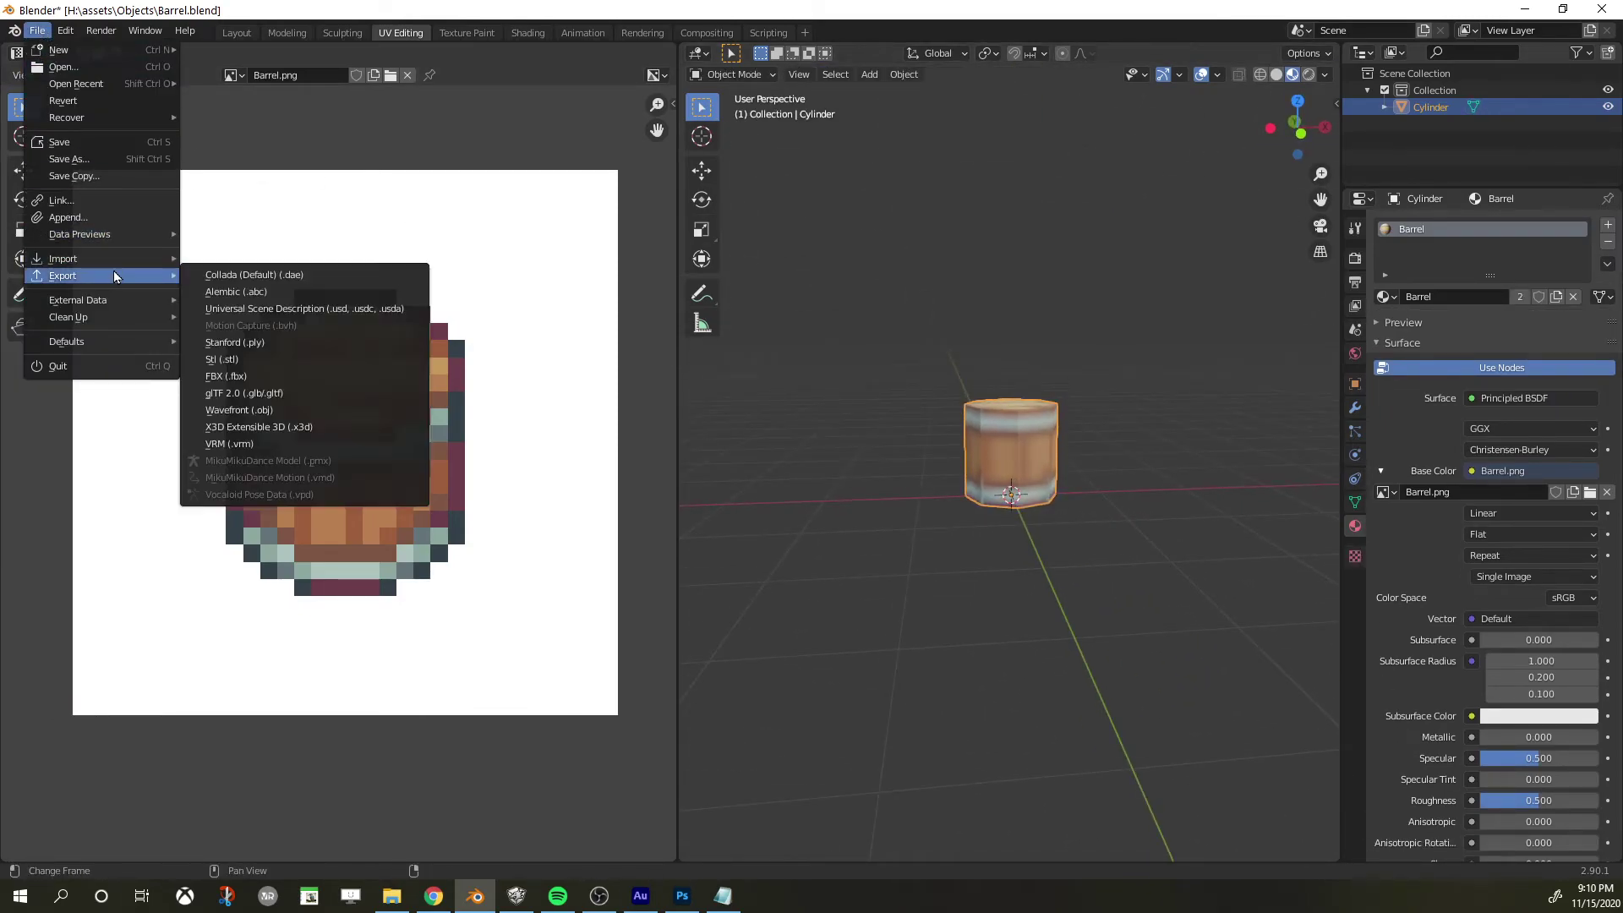
{"action": "left_click", "coordinate": [311, 363]}
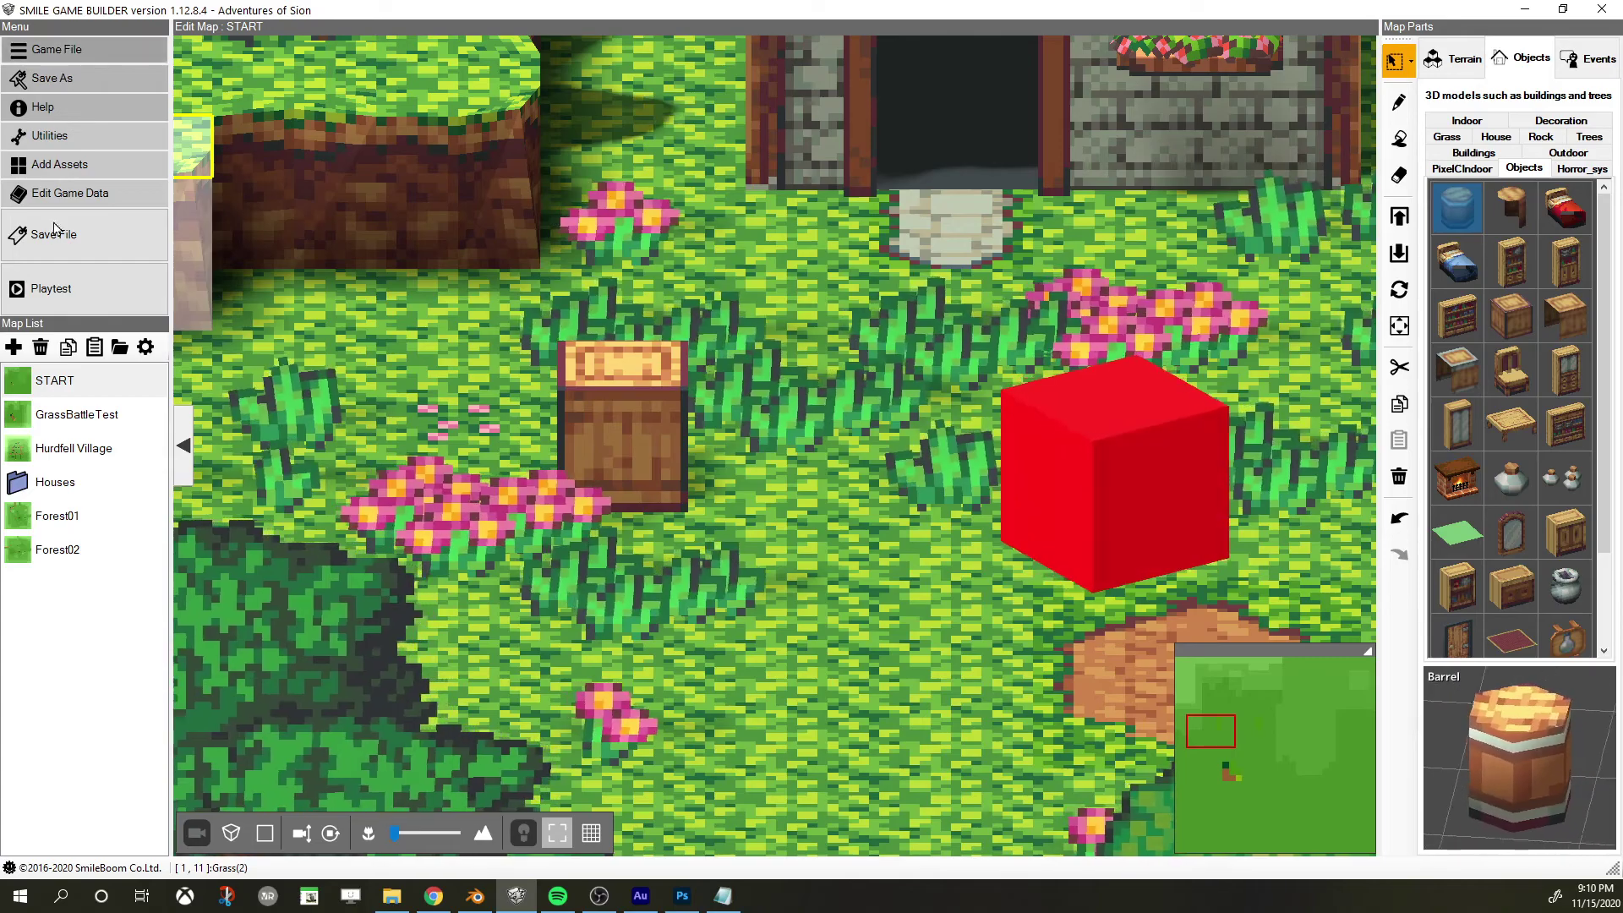
Switch to SMILE GAME BUILDER and add Barrel.fbx from H:\assets\Objects as a map object, overwriting the existing Barrel asset
{"action": "left_click", "coordinate": [49, 135]}
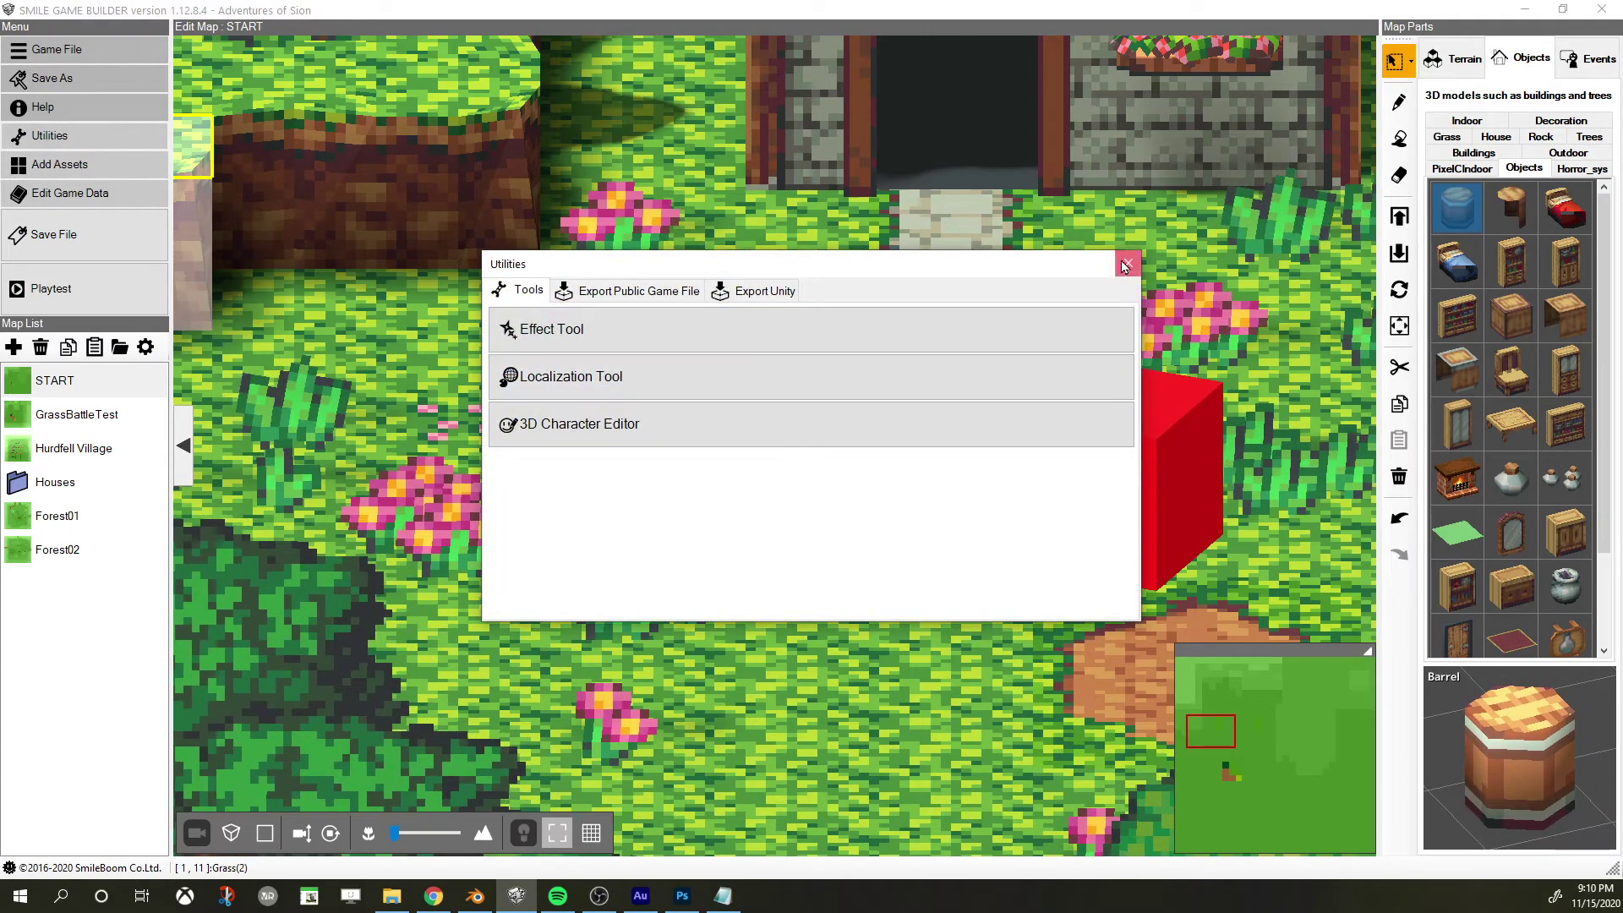
{"action": "left_click", "coordinate": [1126, 267]}
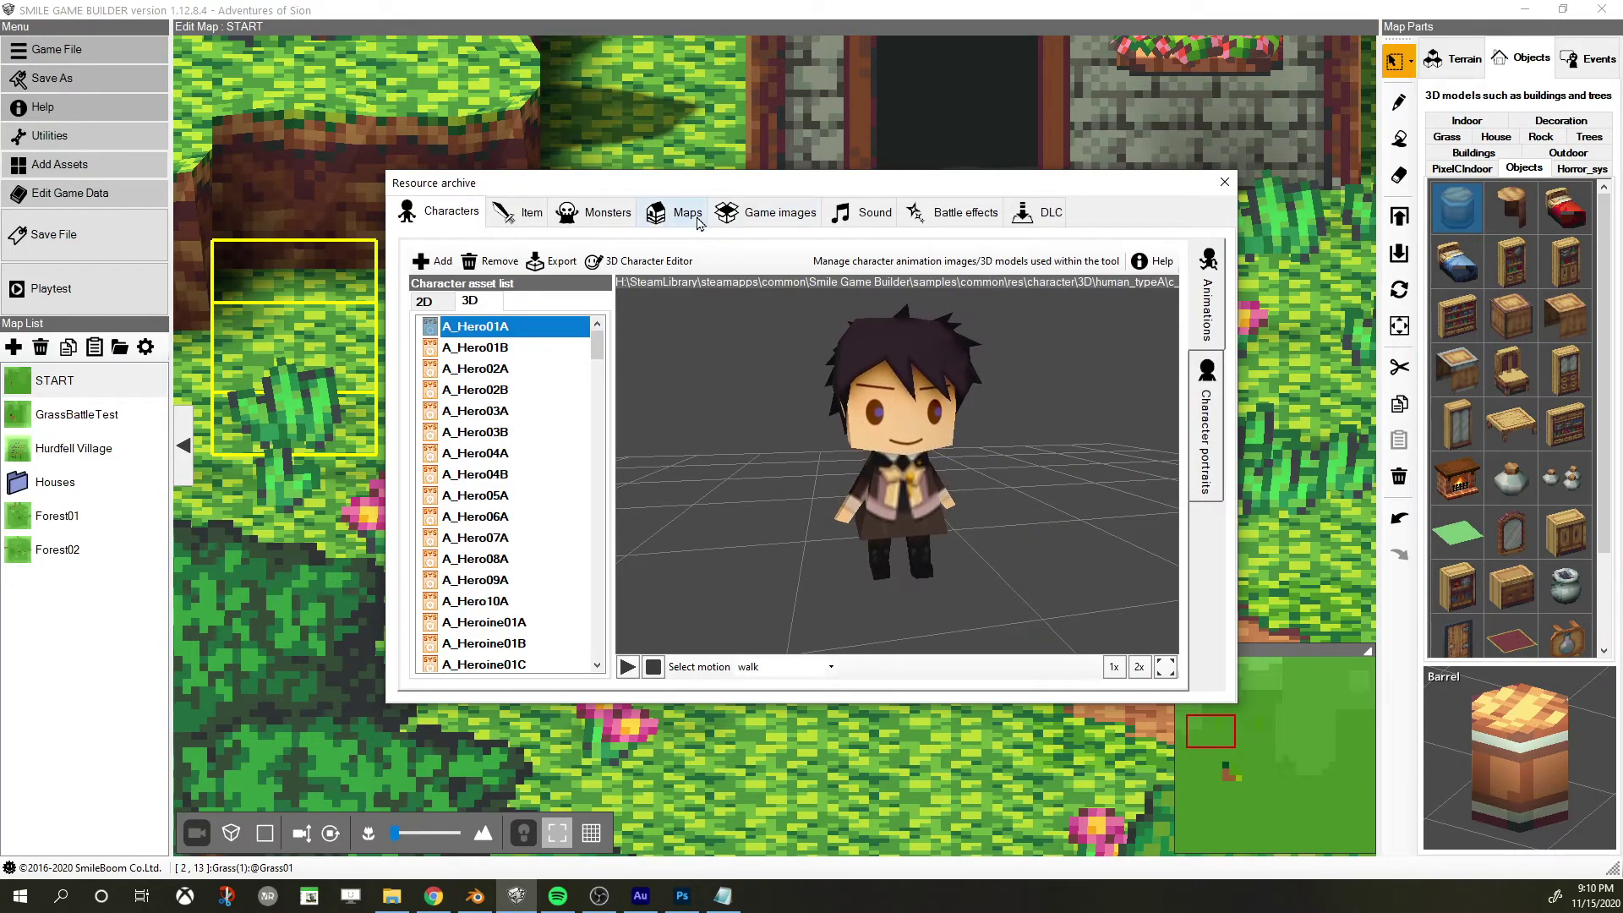
{"action": "left_click", "coordinate": [689, 213]}
{"action": "left_click", "coordinate": [1204, 378]}
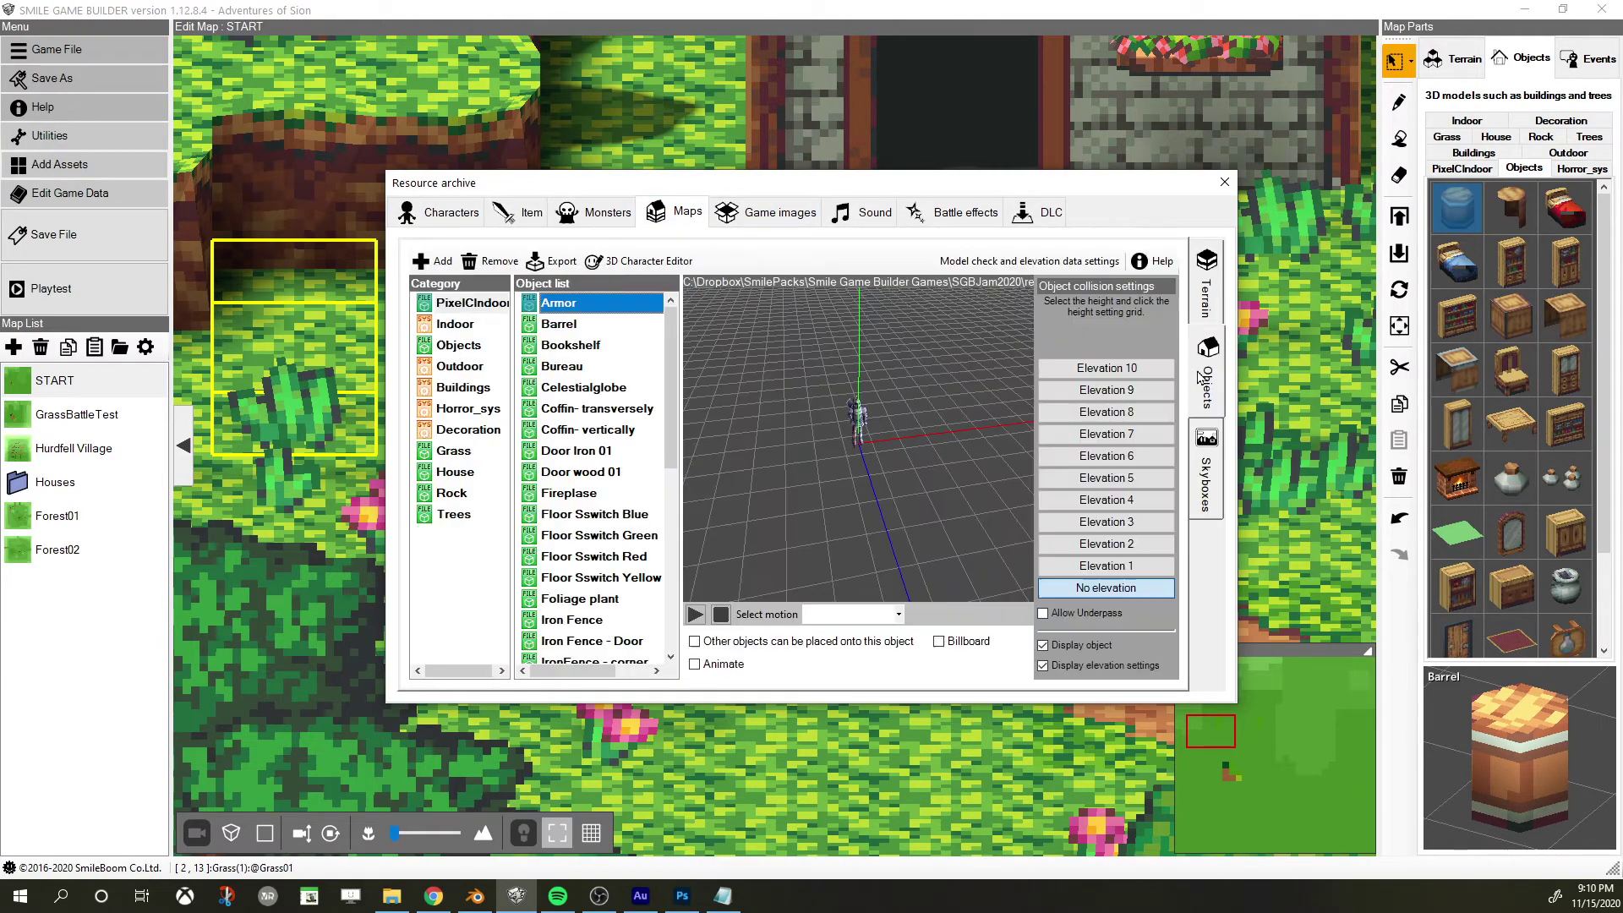
{"action": "left_click", "coordinate": [433, 261]}
{"action": "double_click", "coordinate": [807, 262]}
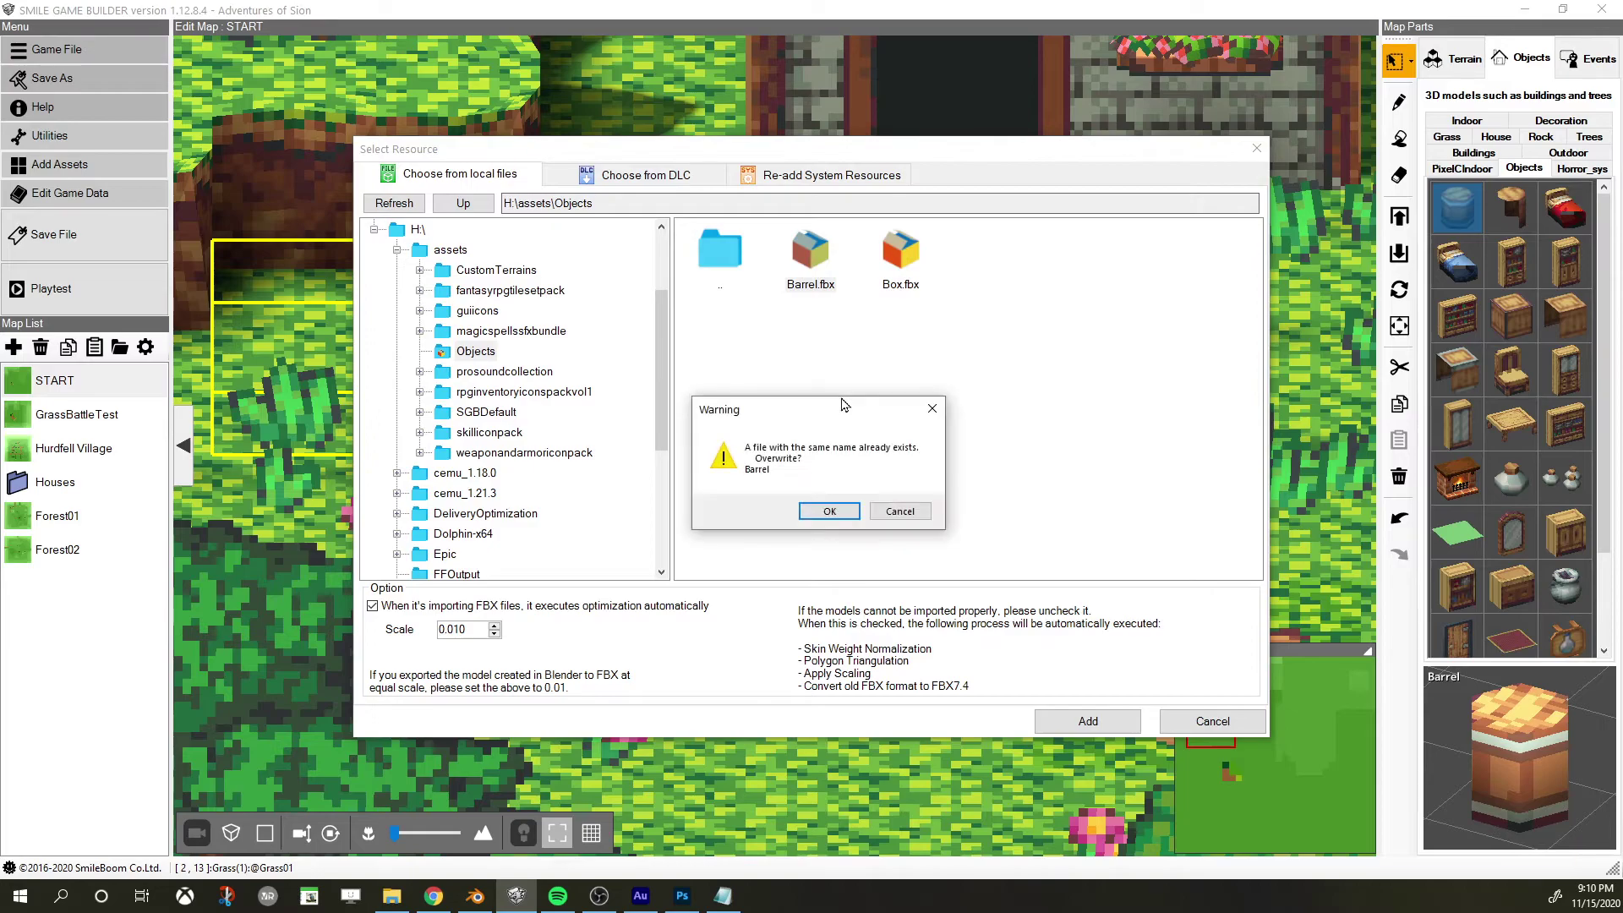
{"action": "left_click", "coordinate": [830, 511]}
{"action": "left_click", "coordinate": [886, 502]}
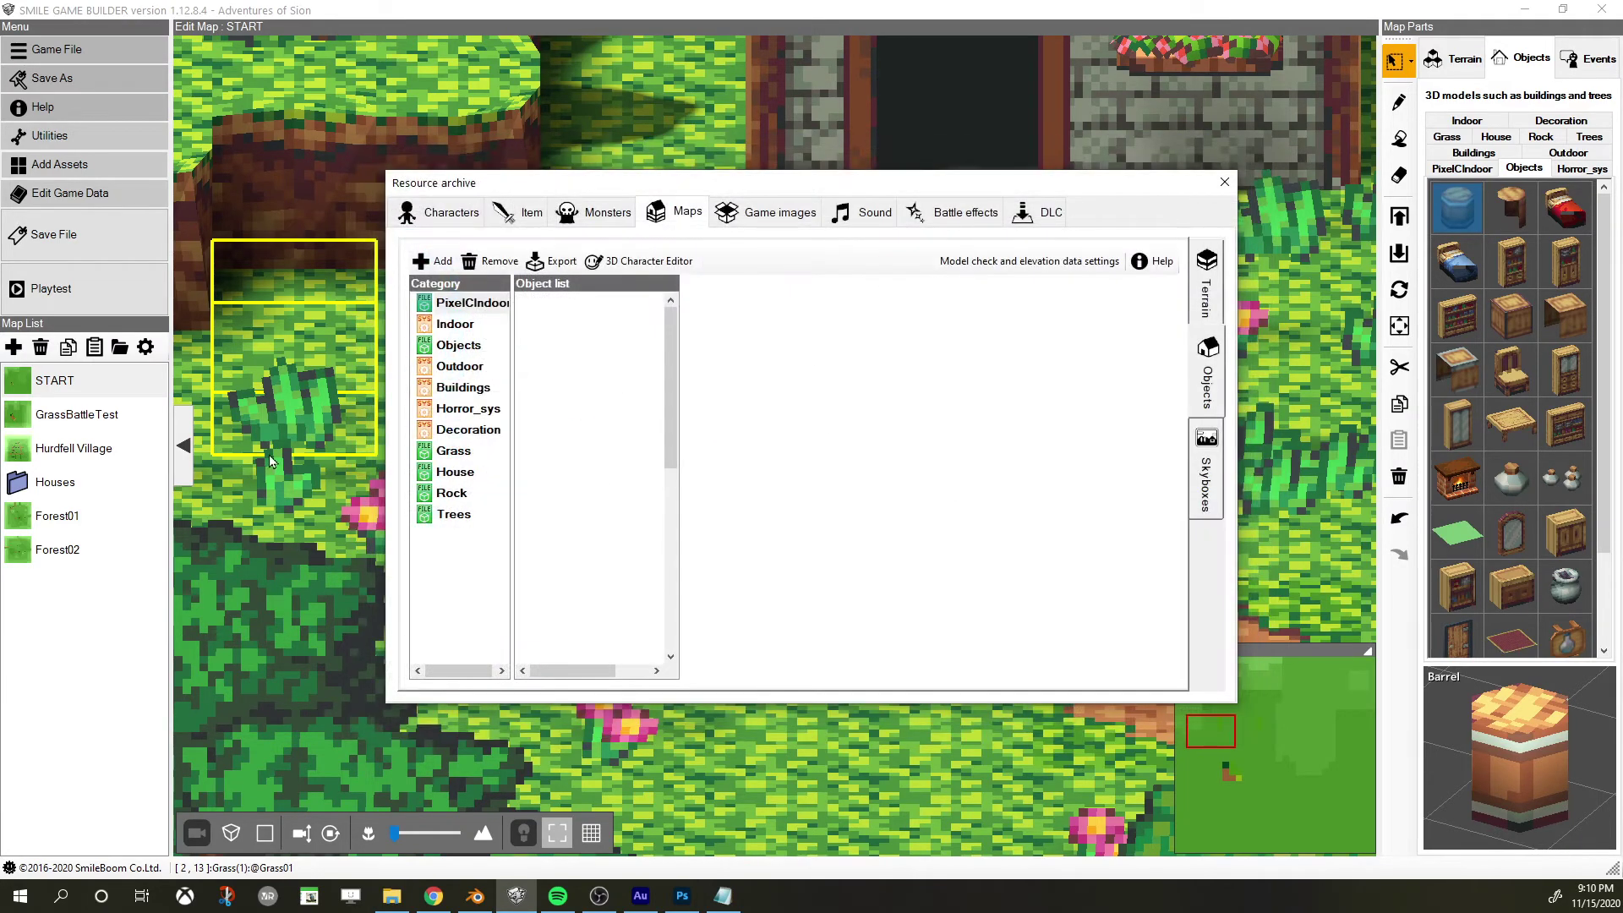
Review the Barrel model and its collision elevation in the Objects category, then close the resource archive
{"action": "left_click", "coordinate": [461, 346]}
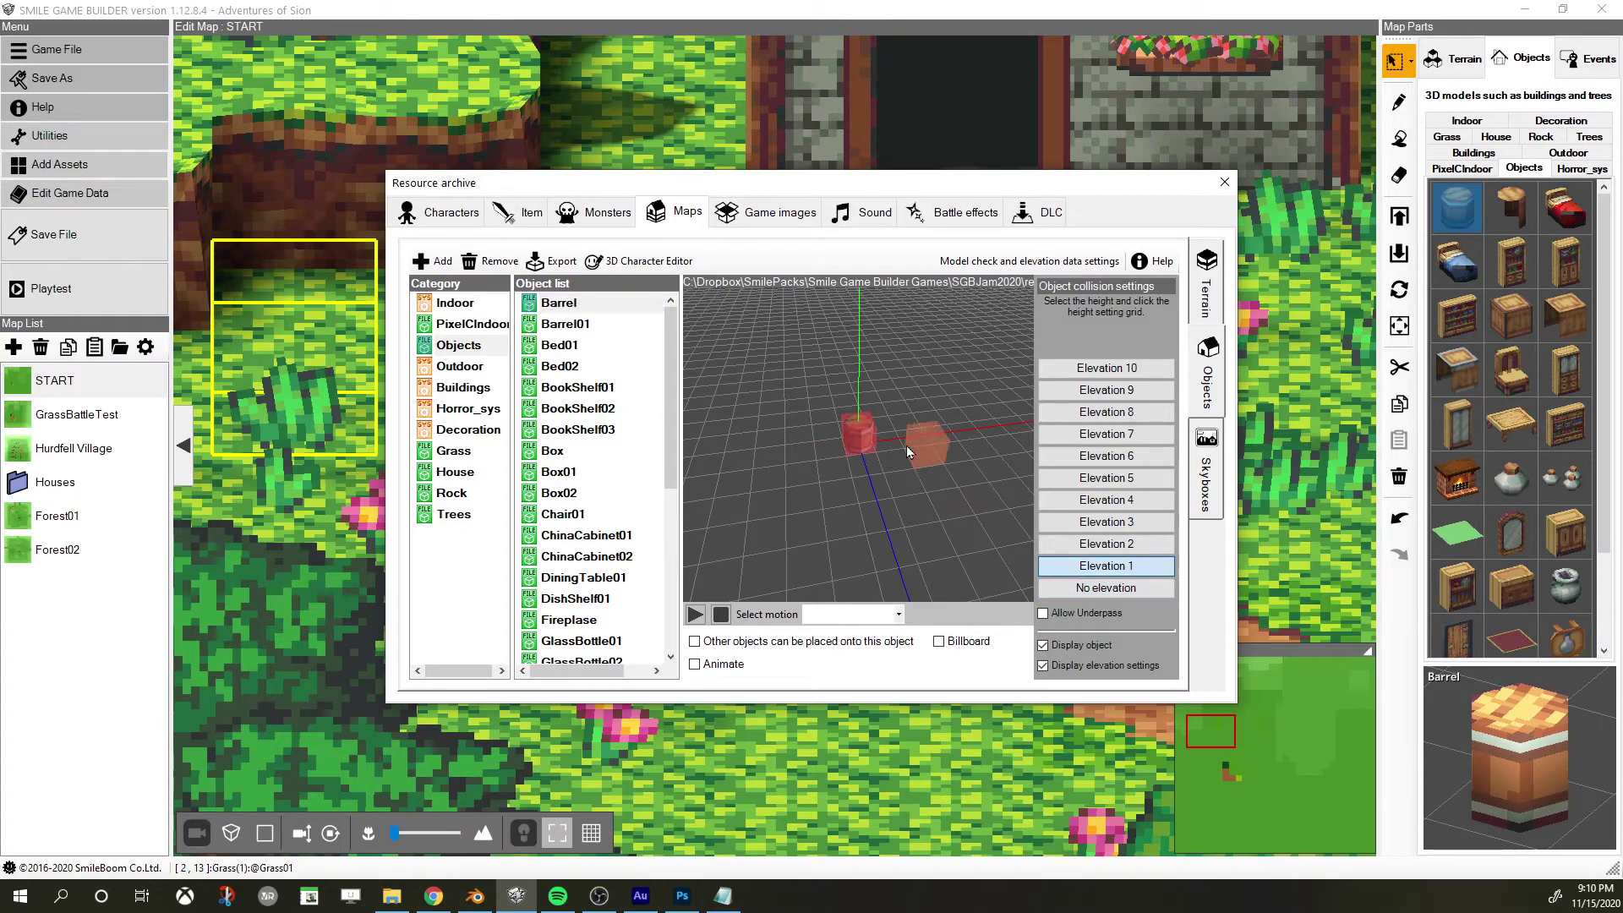
{"action": "mouse_move", "coordinate": [918, 435]}
{"action": "right_mouse_down"}
{"action": "mouse_move", "coordinate": [913, 411]}
{"action": "mouse_move", "coordinate": [915, 428]}
{"action": "right_mouse_up"}
{"action": "left_click", "coordinate": [1224, 182]}
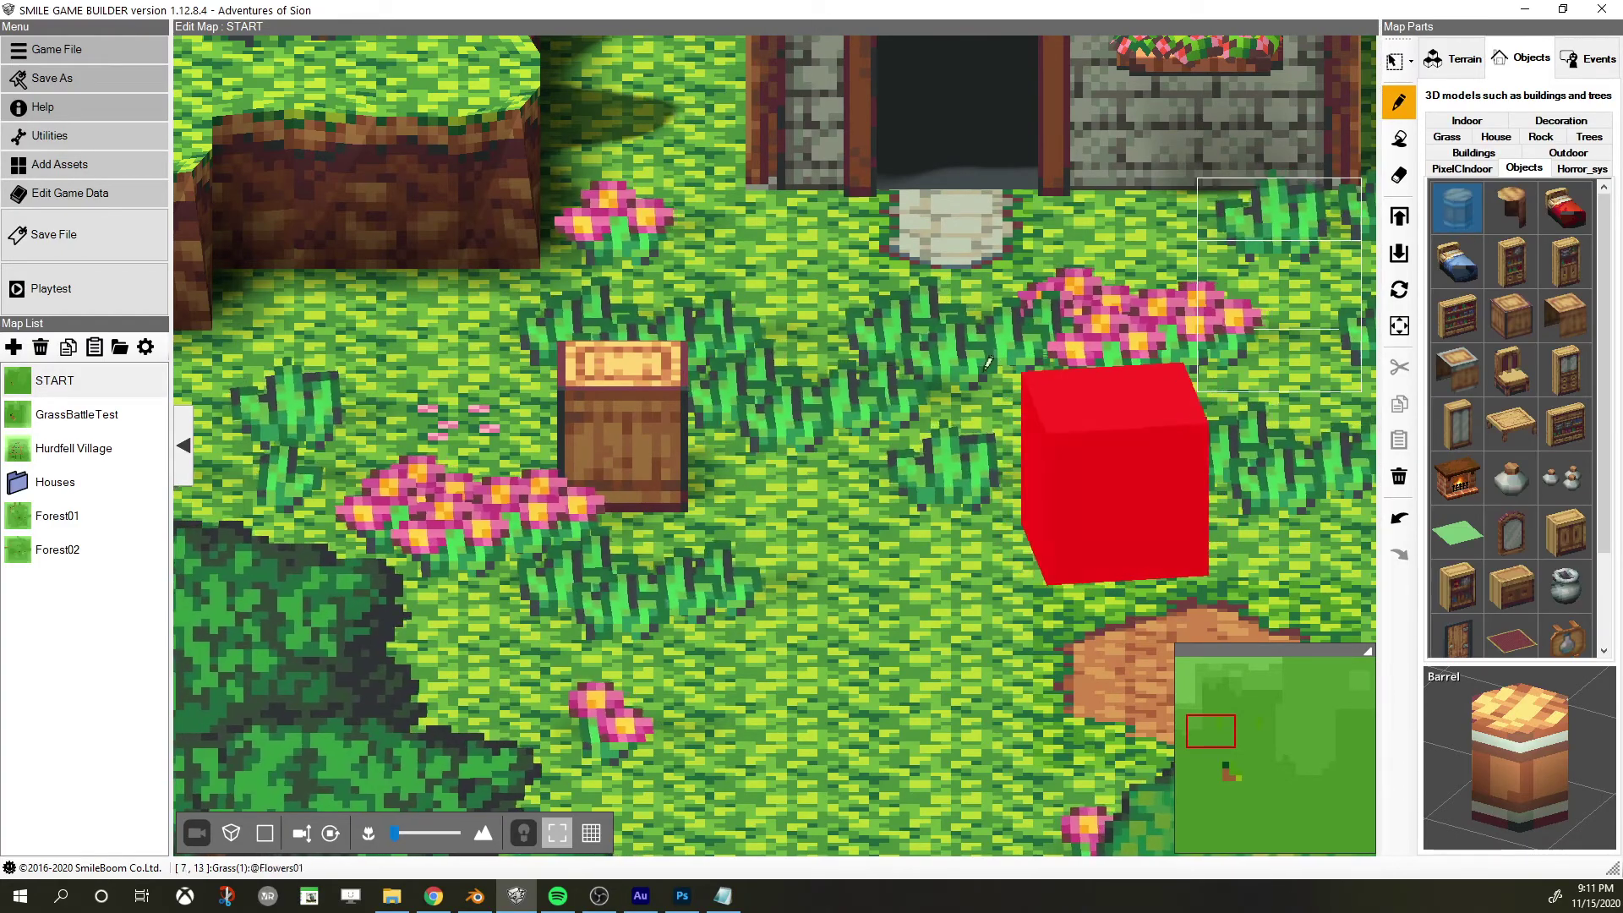
Place the Barrel object beside the wooden box on the START map and view it against the surrounding houses
{"action": "left_click", "coordinate": [820, 407]}
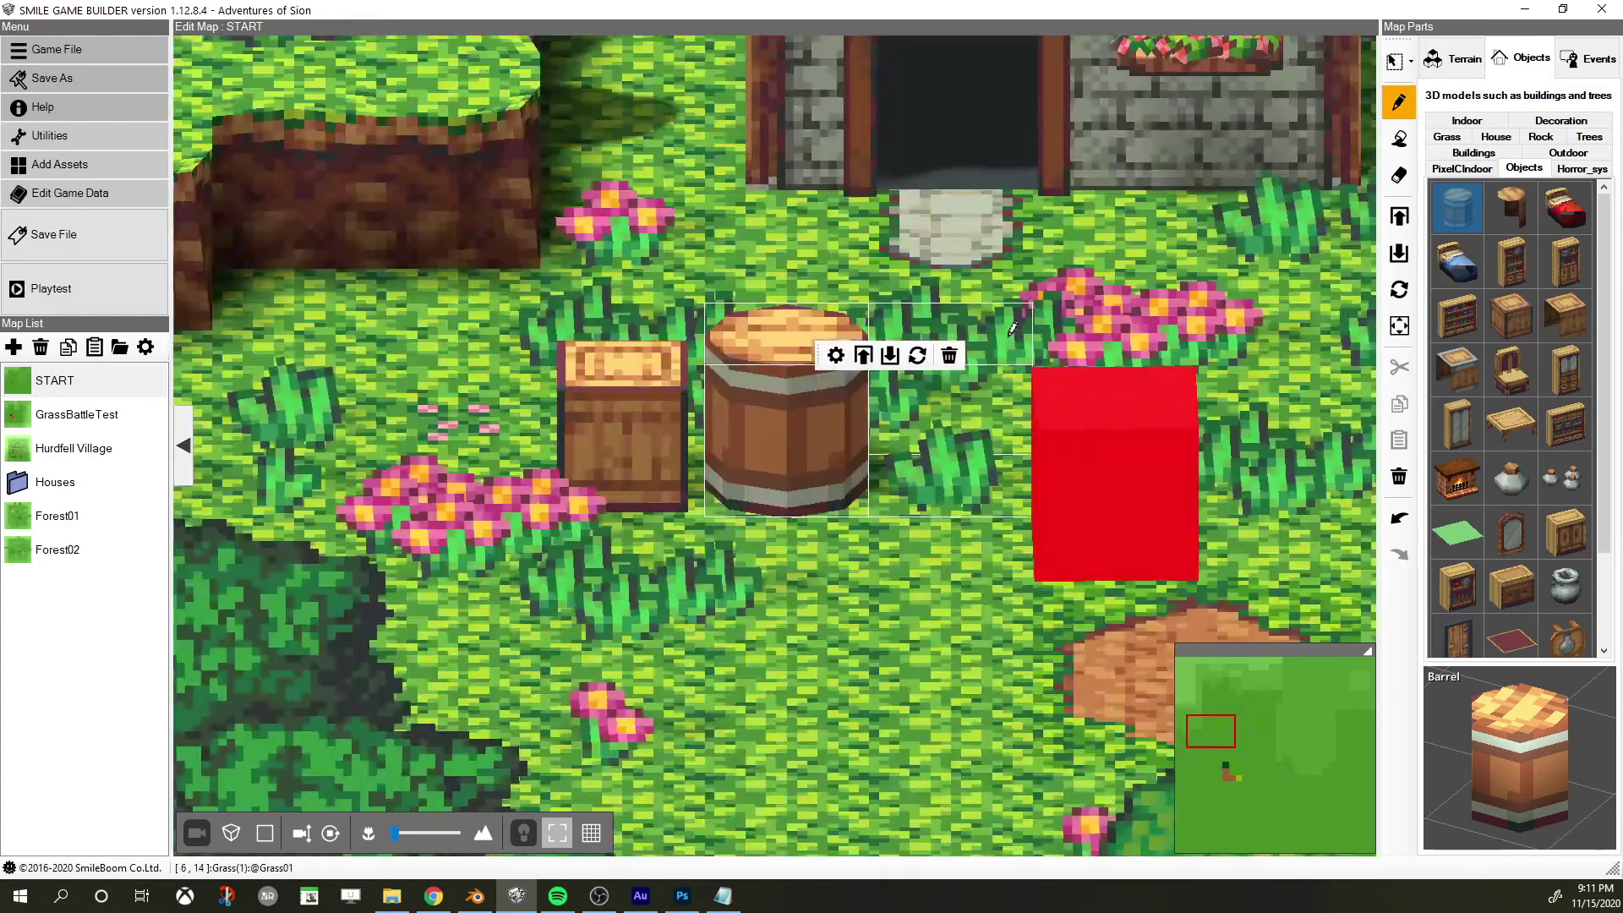
{"action": "right_click_drag", "start_coordinate": [879, 397], "coordinate": [981, 423]}
{"action": "scroll", "coordinate": [981, 423], "scroll_direction": "down", "scroll_amount": 10}
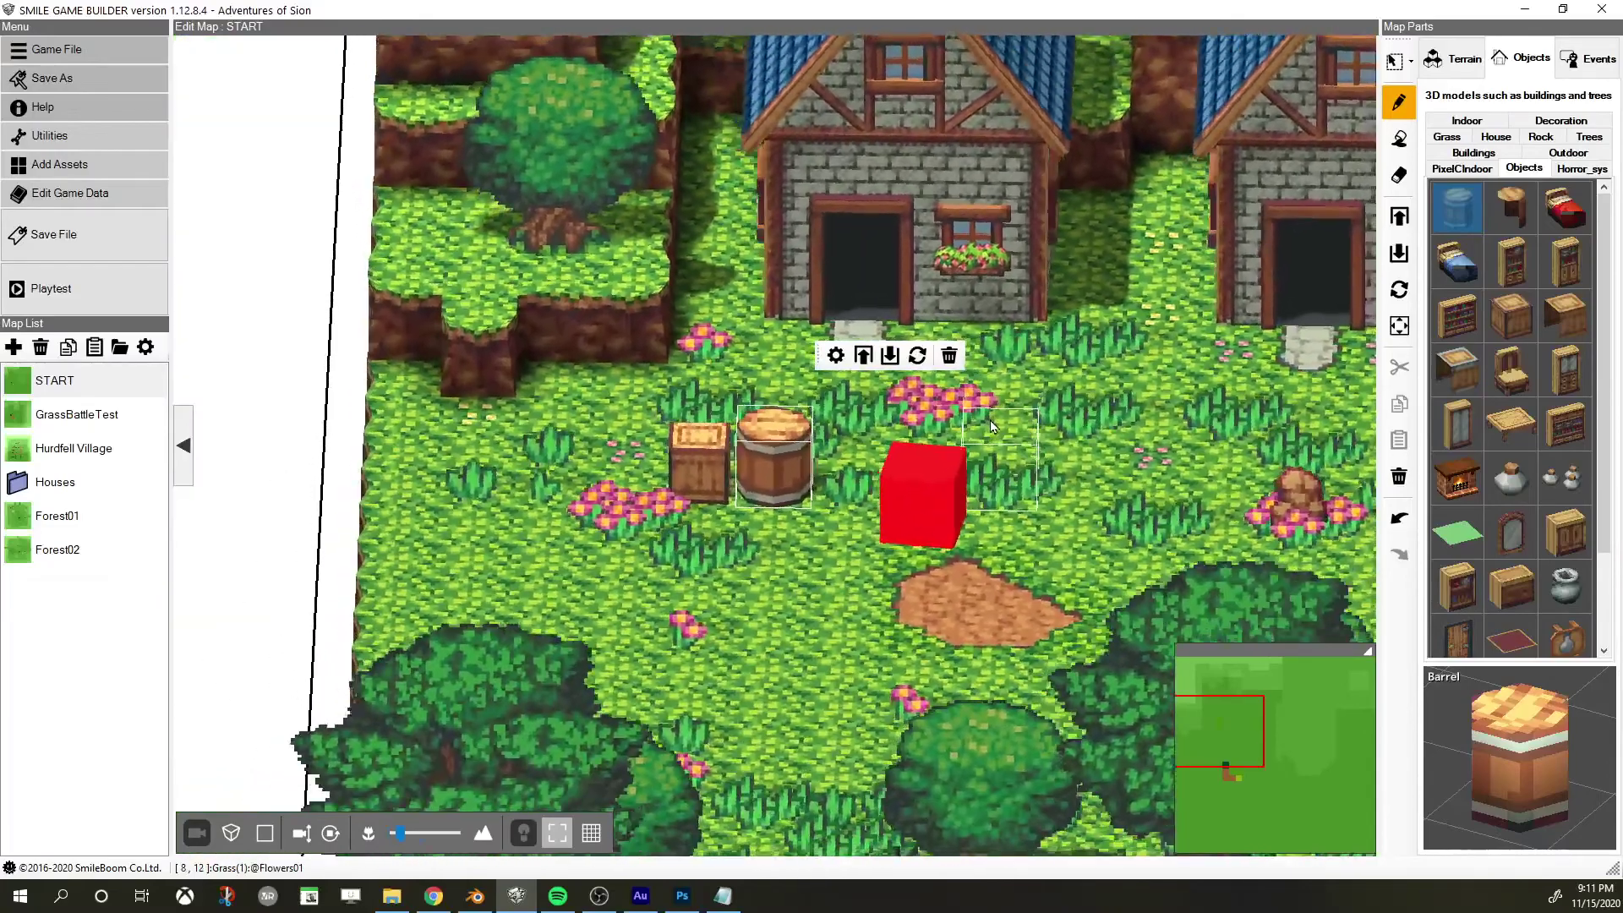
{"action": "scroll", "coordinate": [993, 396], "scroll_direction": "up", "scroll_amount": 3}
{"action": "scroll", "coordinate": [987, 406], "scroll_direction": "down", "scroll_amount": 3}
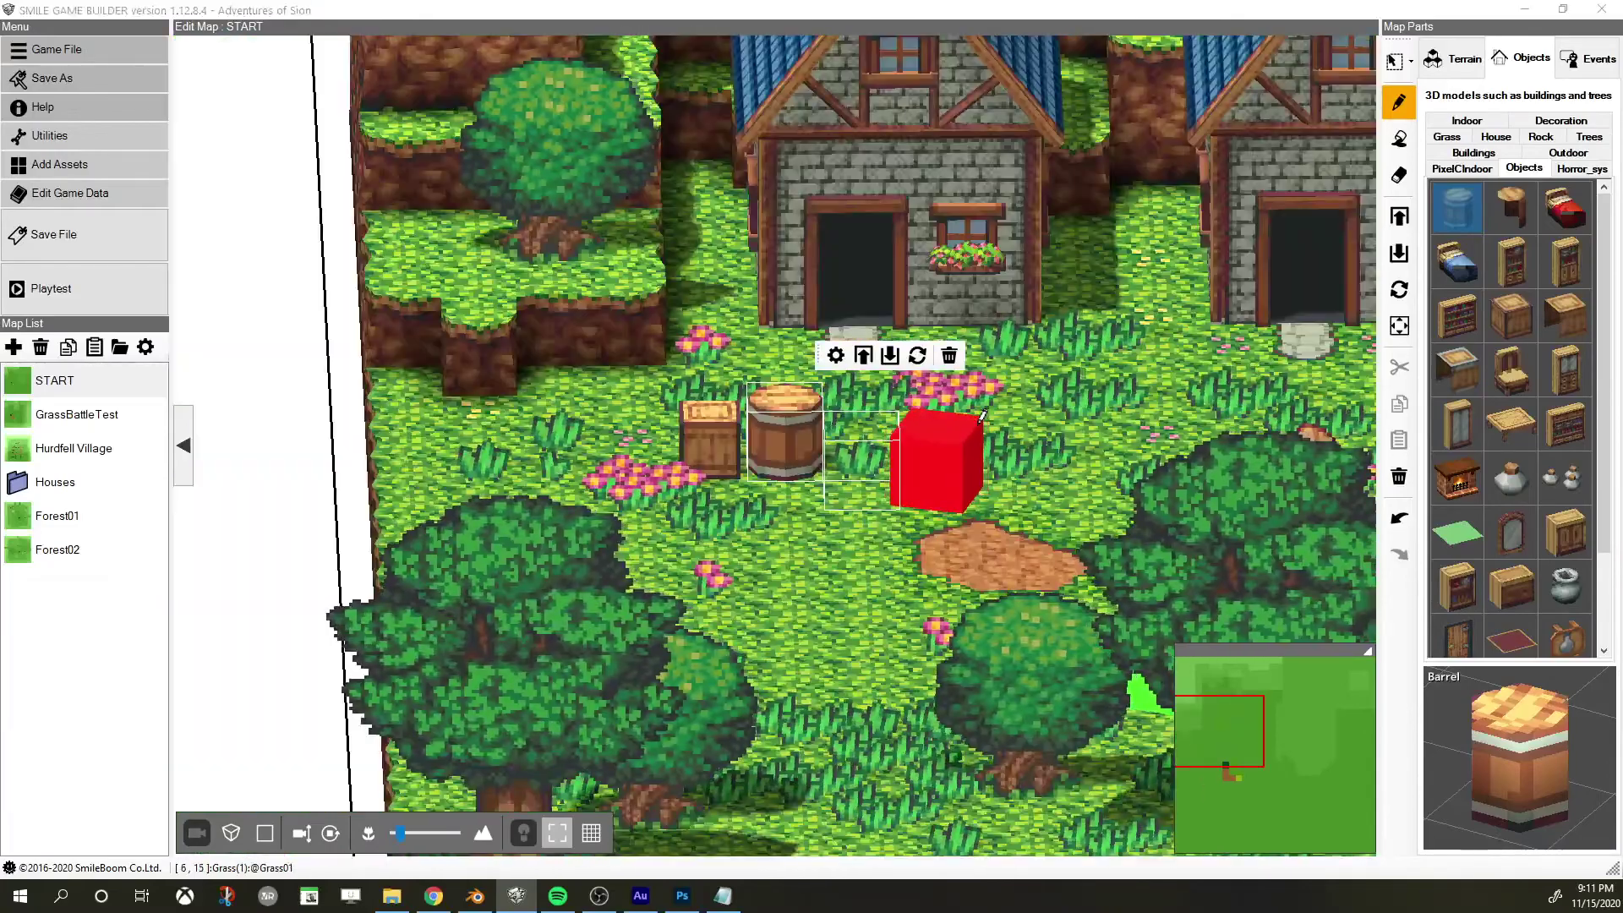
Return to Blender and scale the entire barrel mesh down uniformly in Edit Mode, working in front view
{"action": "key", "text": "alt+Tab"}
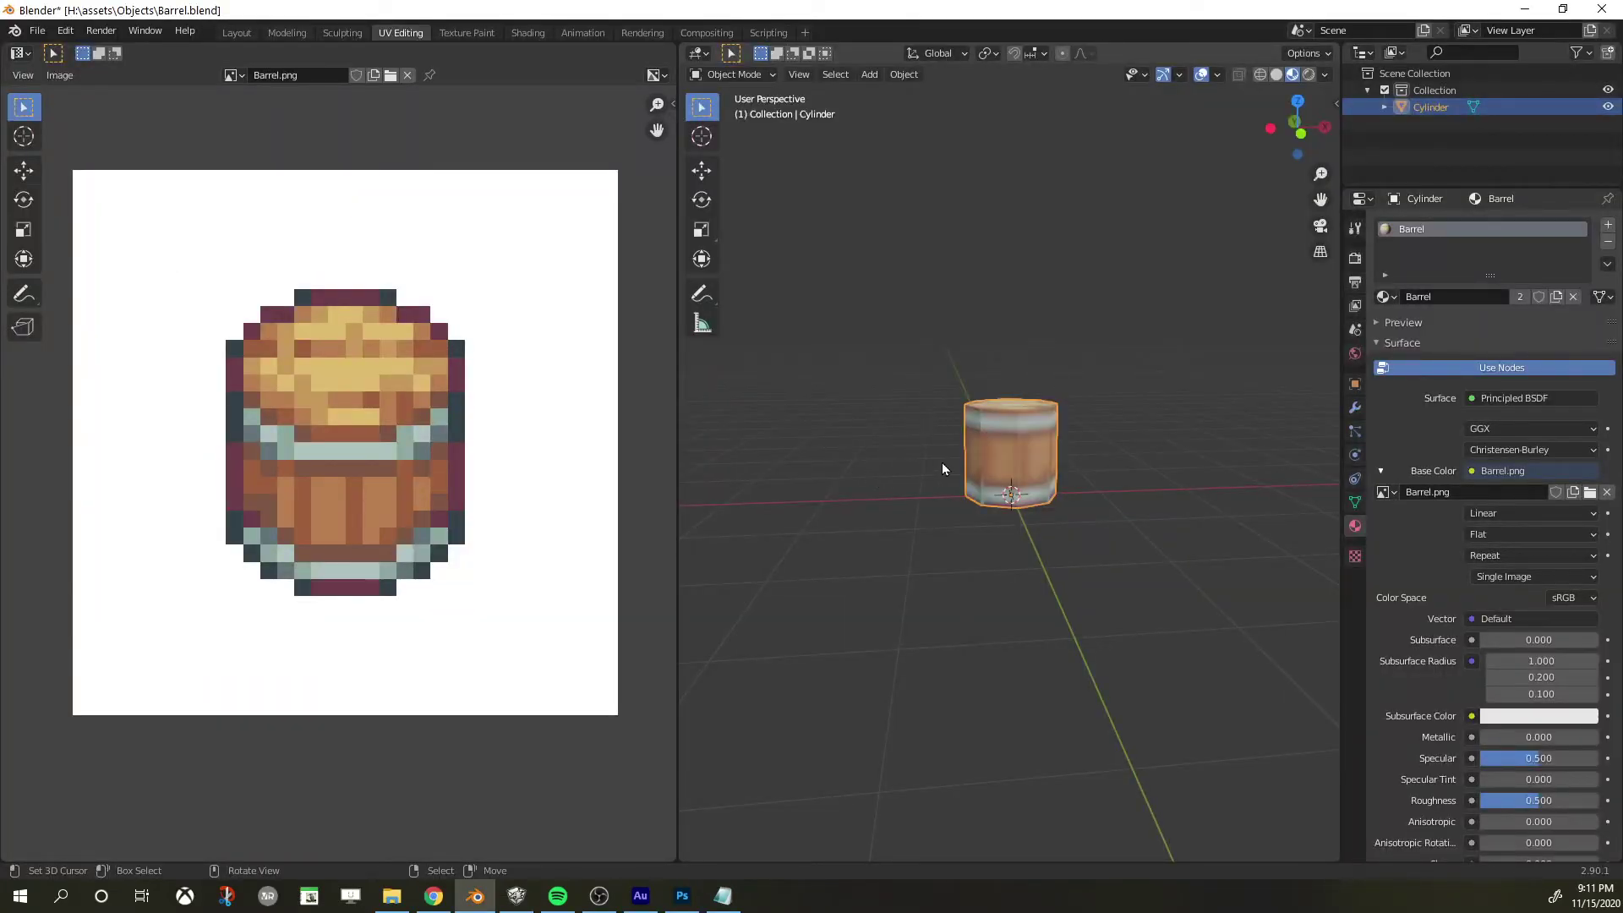
{"action": "middle_click_drag", "start_coordinate": [942, 464], "coordinate": [935, 477]}
{"action": "key", "text": "Tab"}
{"action": "key", "text": "KP_1"}
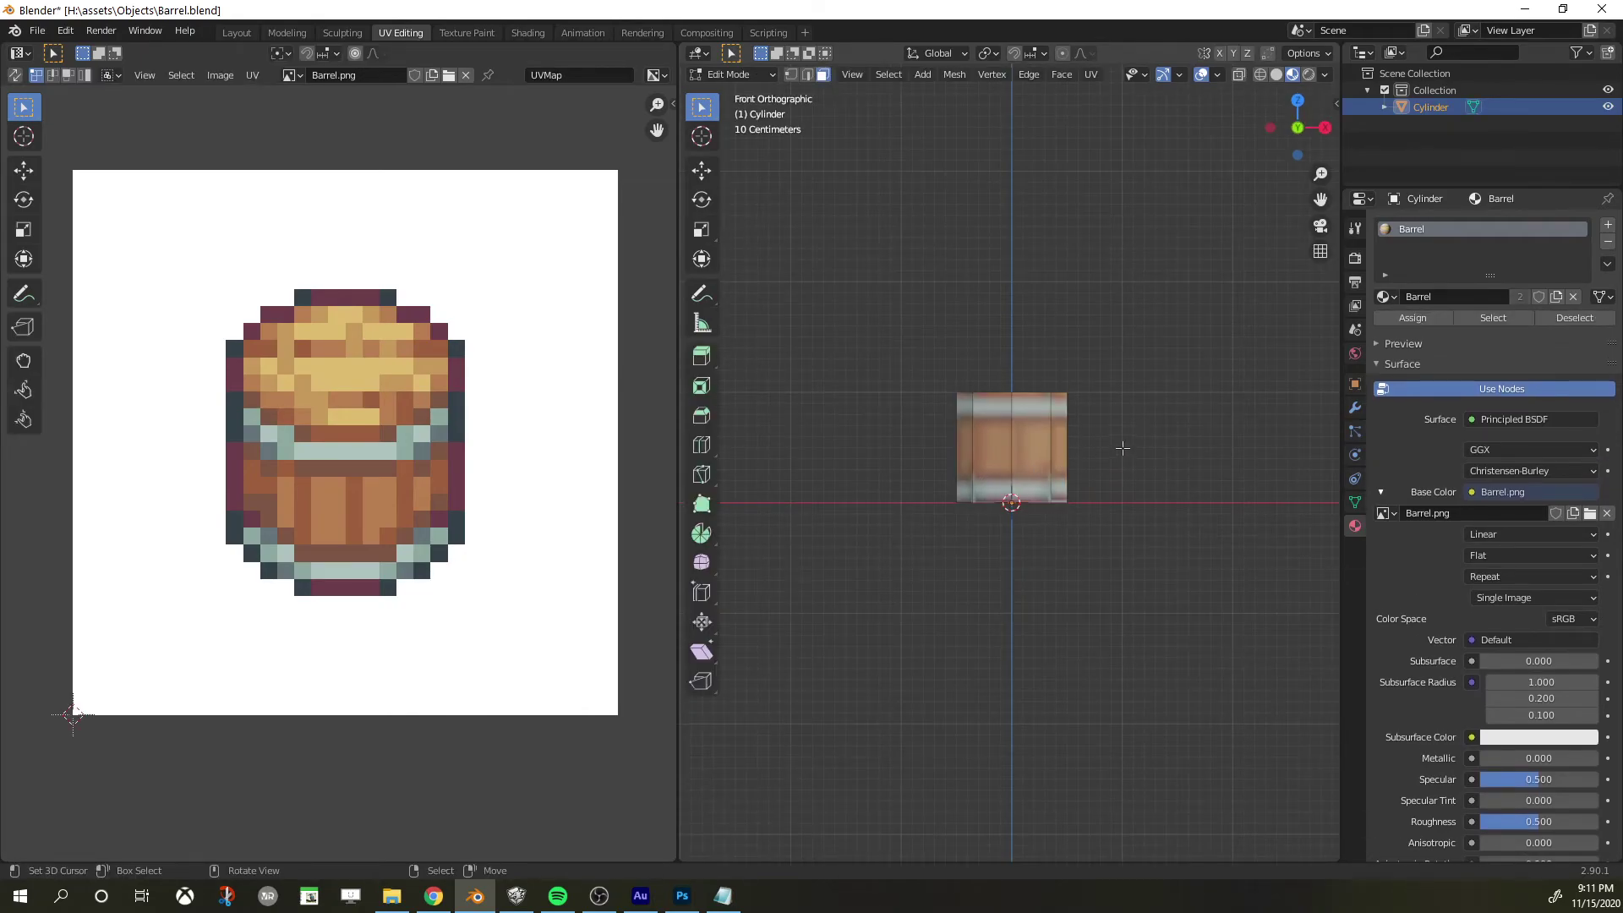
{"action": "key", "text": "a"}
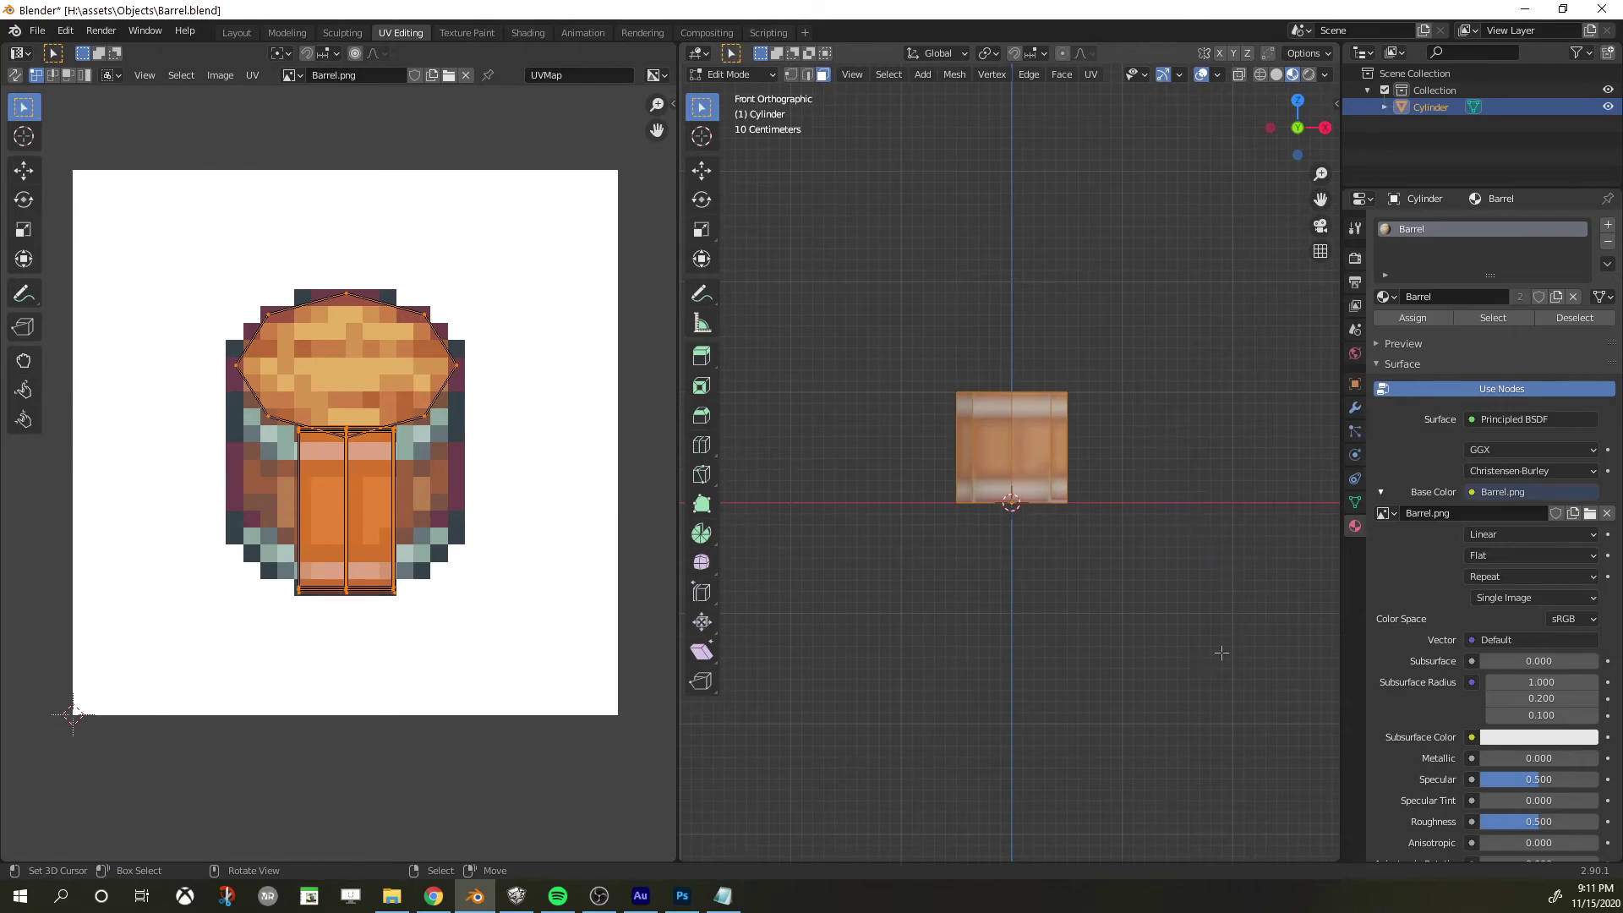
{"action": "key", "text": "s"}
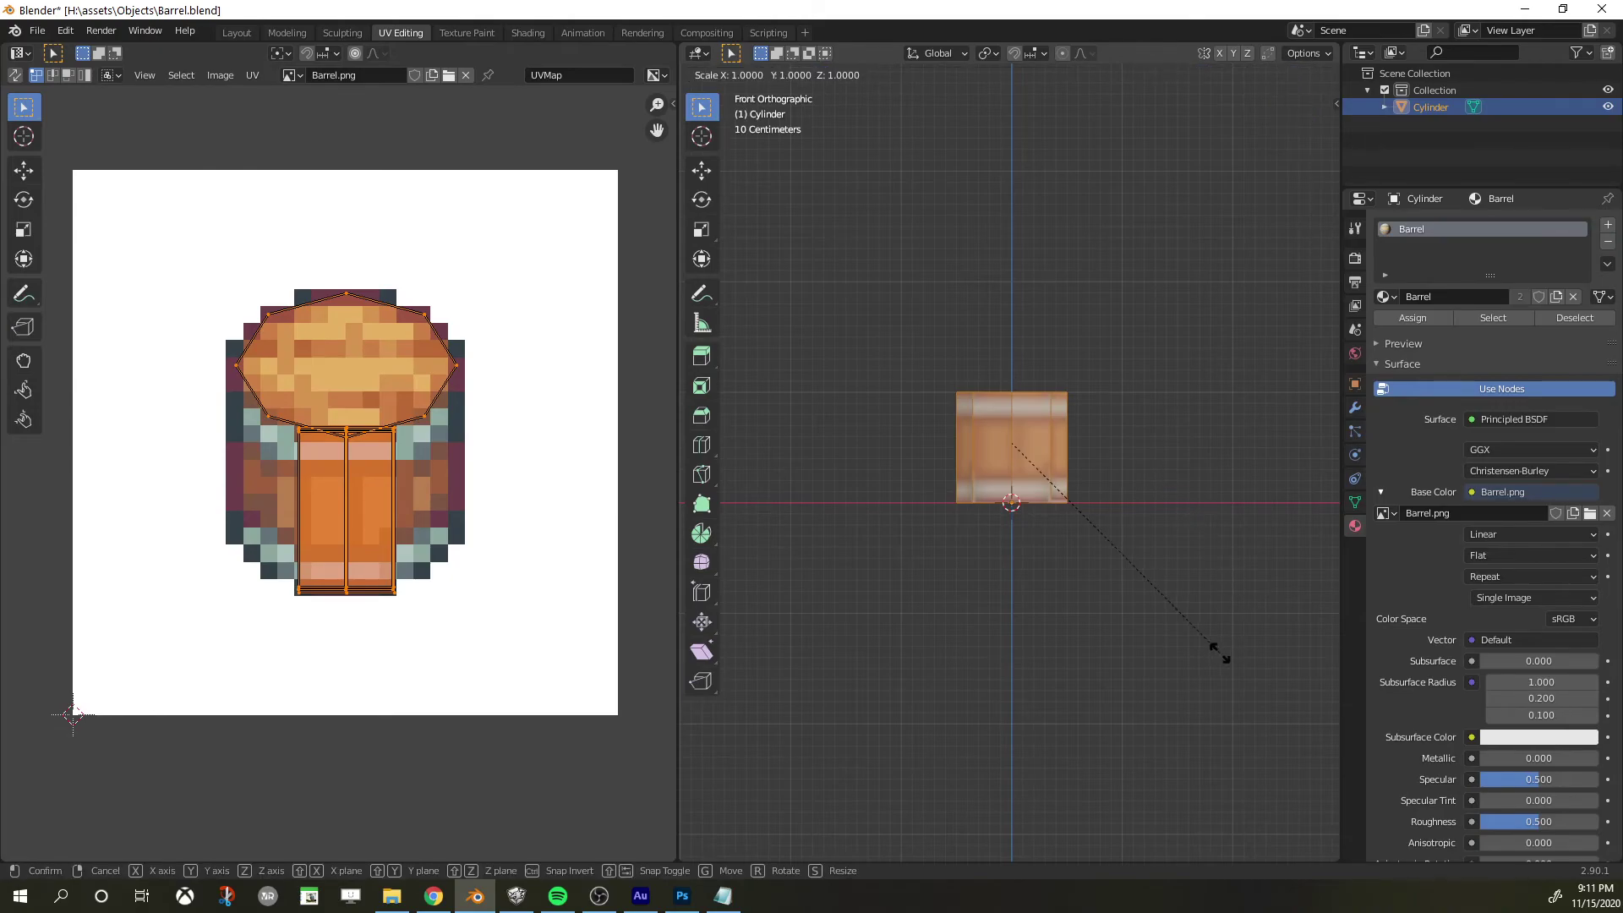
{"action": "left_click", "coordinate": [1171, 622]}
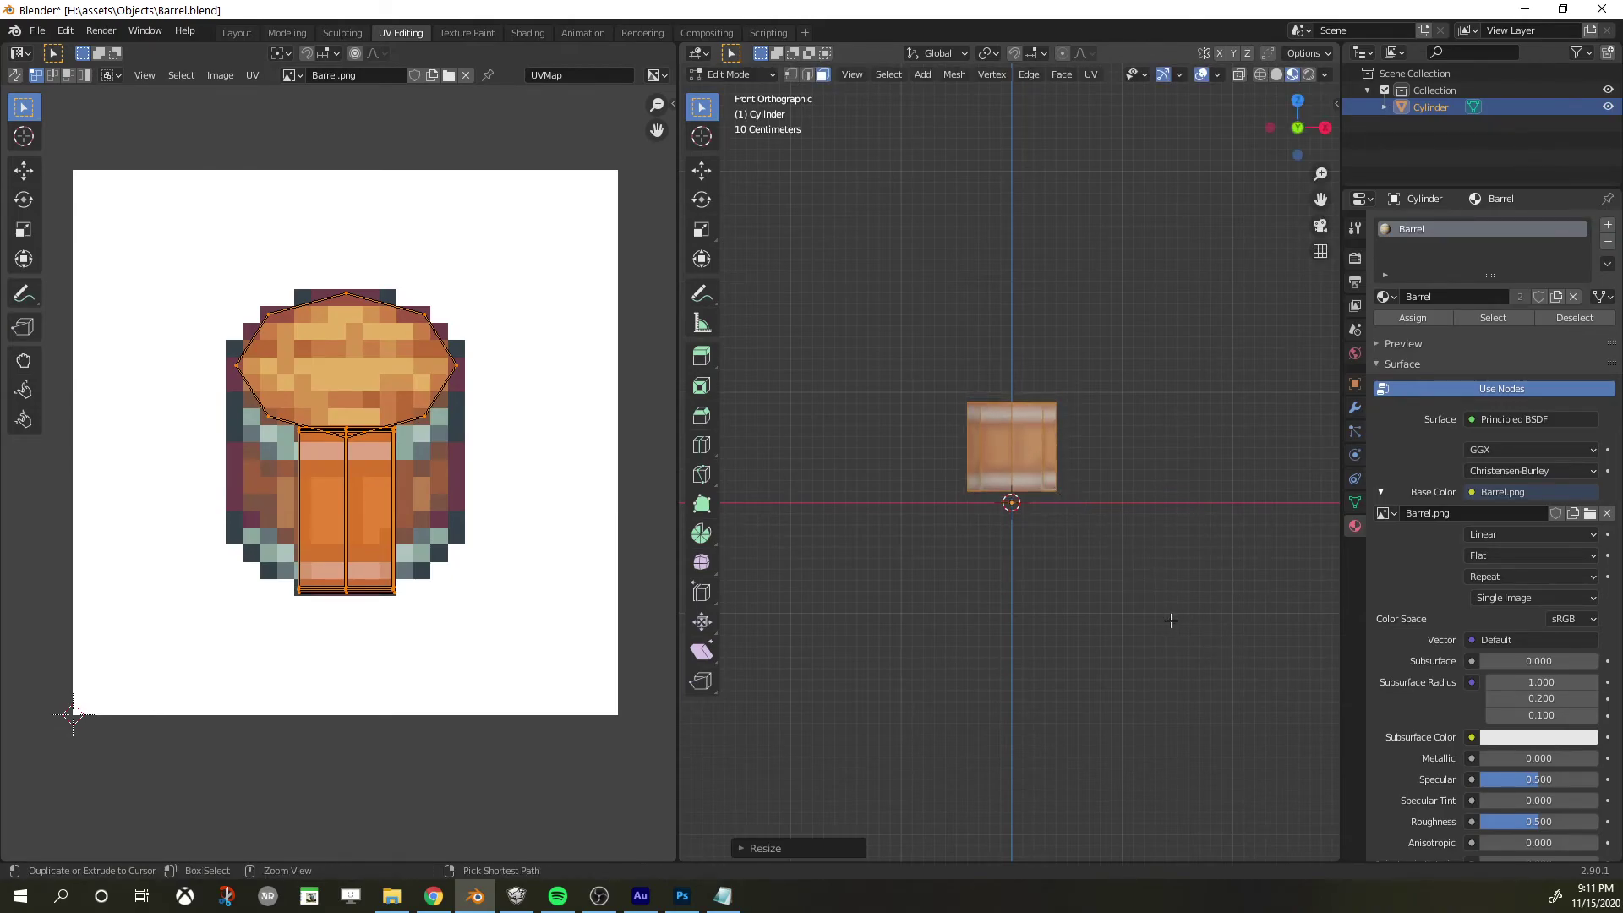
Move the scaled mesh down about 0.1 m along local Z to rest on the ground line, and return to Object Mode
{"action": "scroll", "coordinate": [1082, 519], "scroll_direction": "up", "scroll_amount": 3}
{"action": "key", "text": "g"}
{"action": "key", "text": "z"}
{"action": "key", "text": "z"}
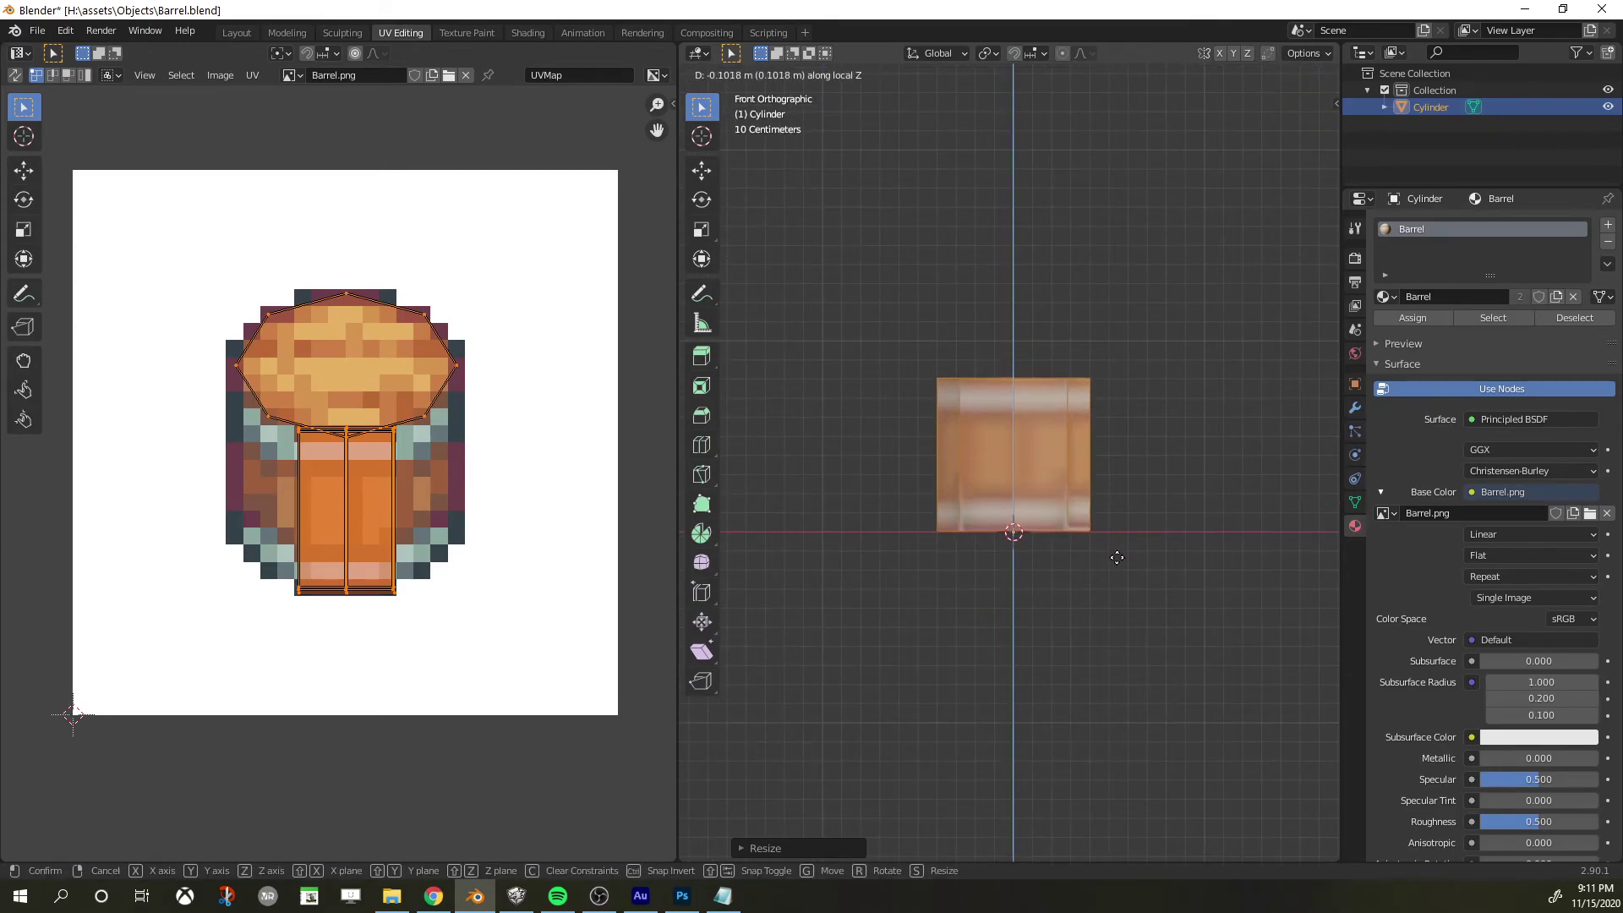
{"action": "left_click", "coordinate": [1117, 557]}
{"action": "scroll", "coordinate": [993, 530], "scroll_direction": "down", "scroll_amount": 3}
{"action": "key", "text": "Tab"}
{"action": "middle_click_drag", "start_coordinate": [992, 529], "coordinate": [1069, 571]}
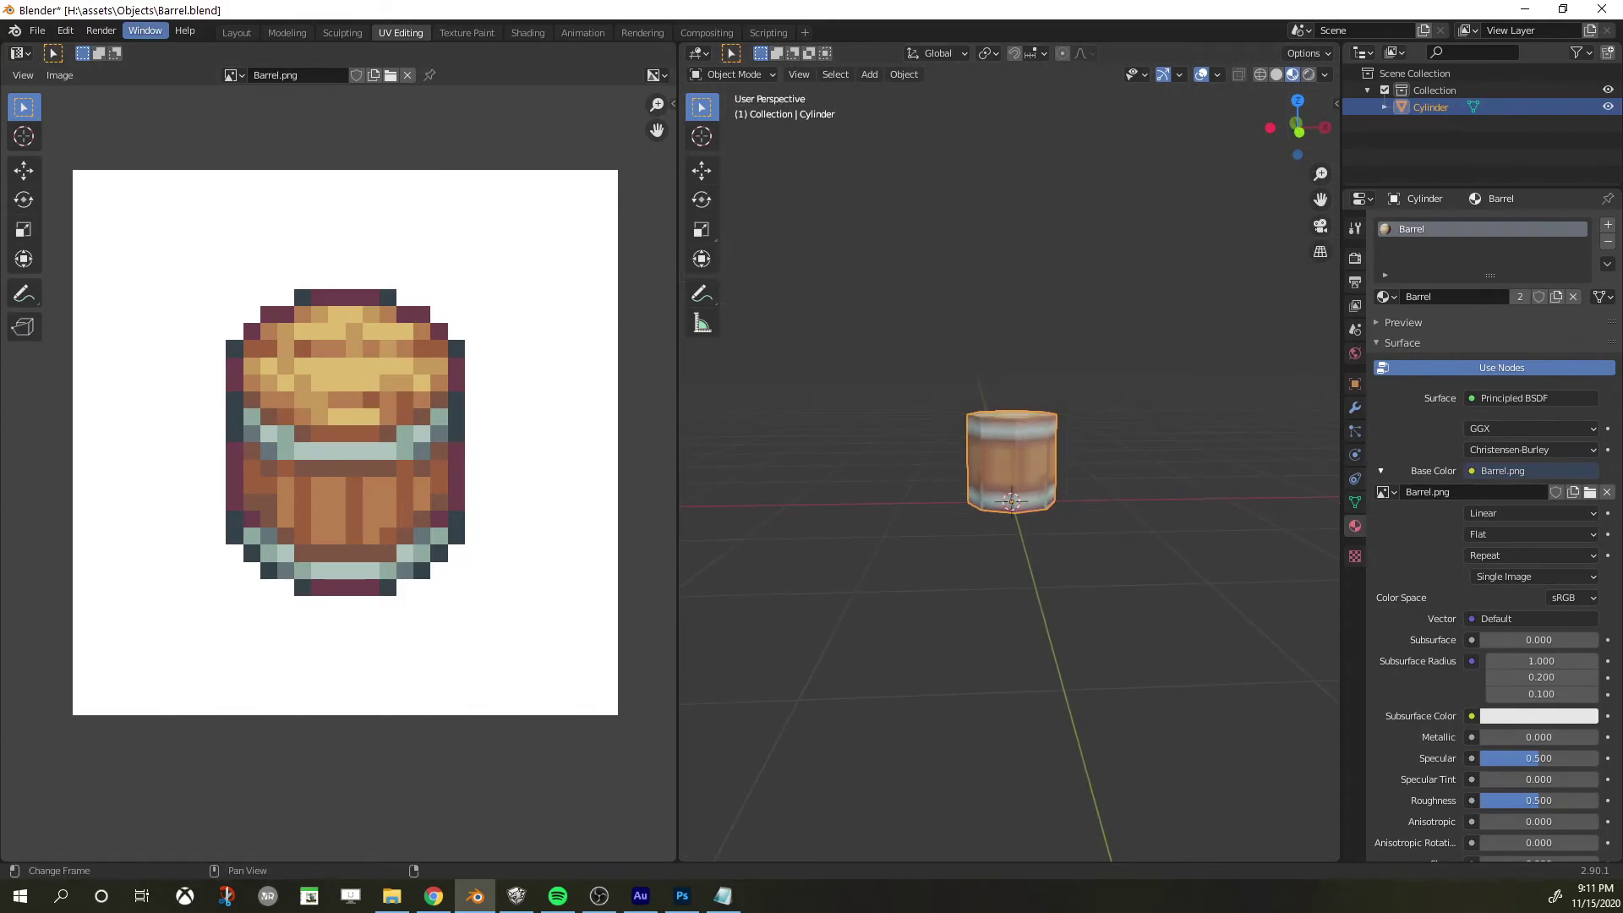
Export the resized barrel as FBX and re-add Barrel.fbx to the map objects in SMILE GAME BUILDER, overwriting the existing asset
{"action": "left_click", "coordinate": [37, 31]}
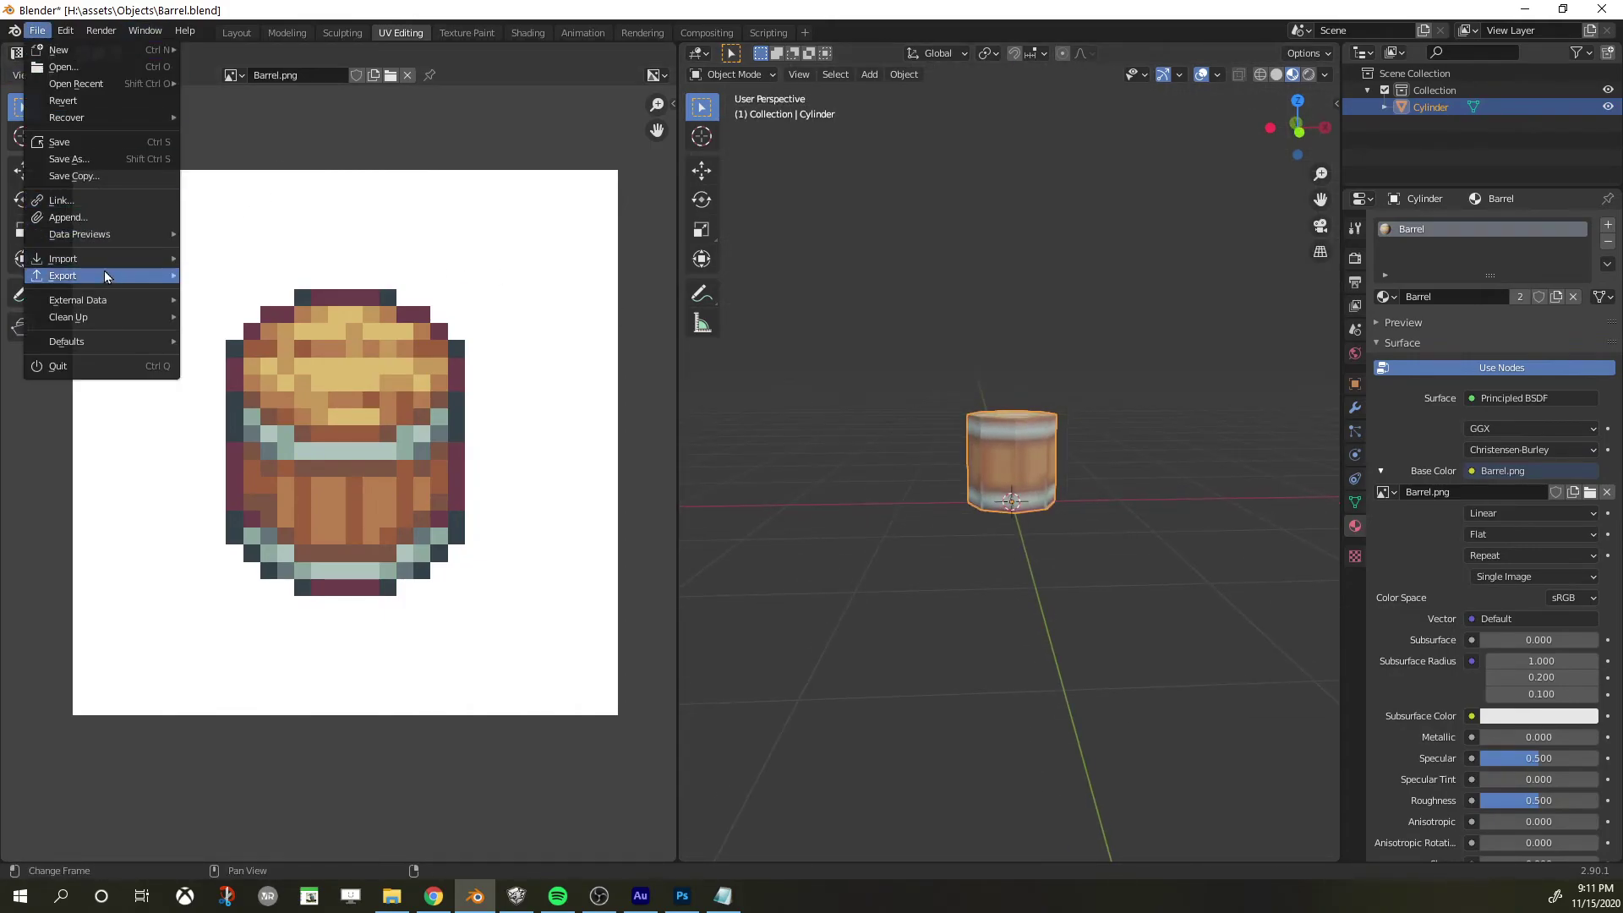
{"action": "mouse_move", "coordinate": [106, 277]}
{"action": "left_click", "coordinate": [287, 382]}
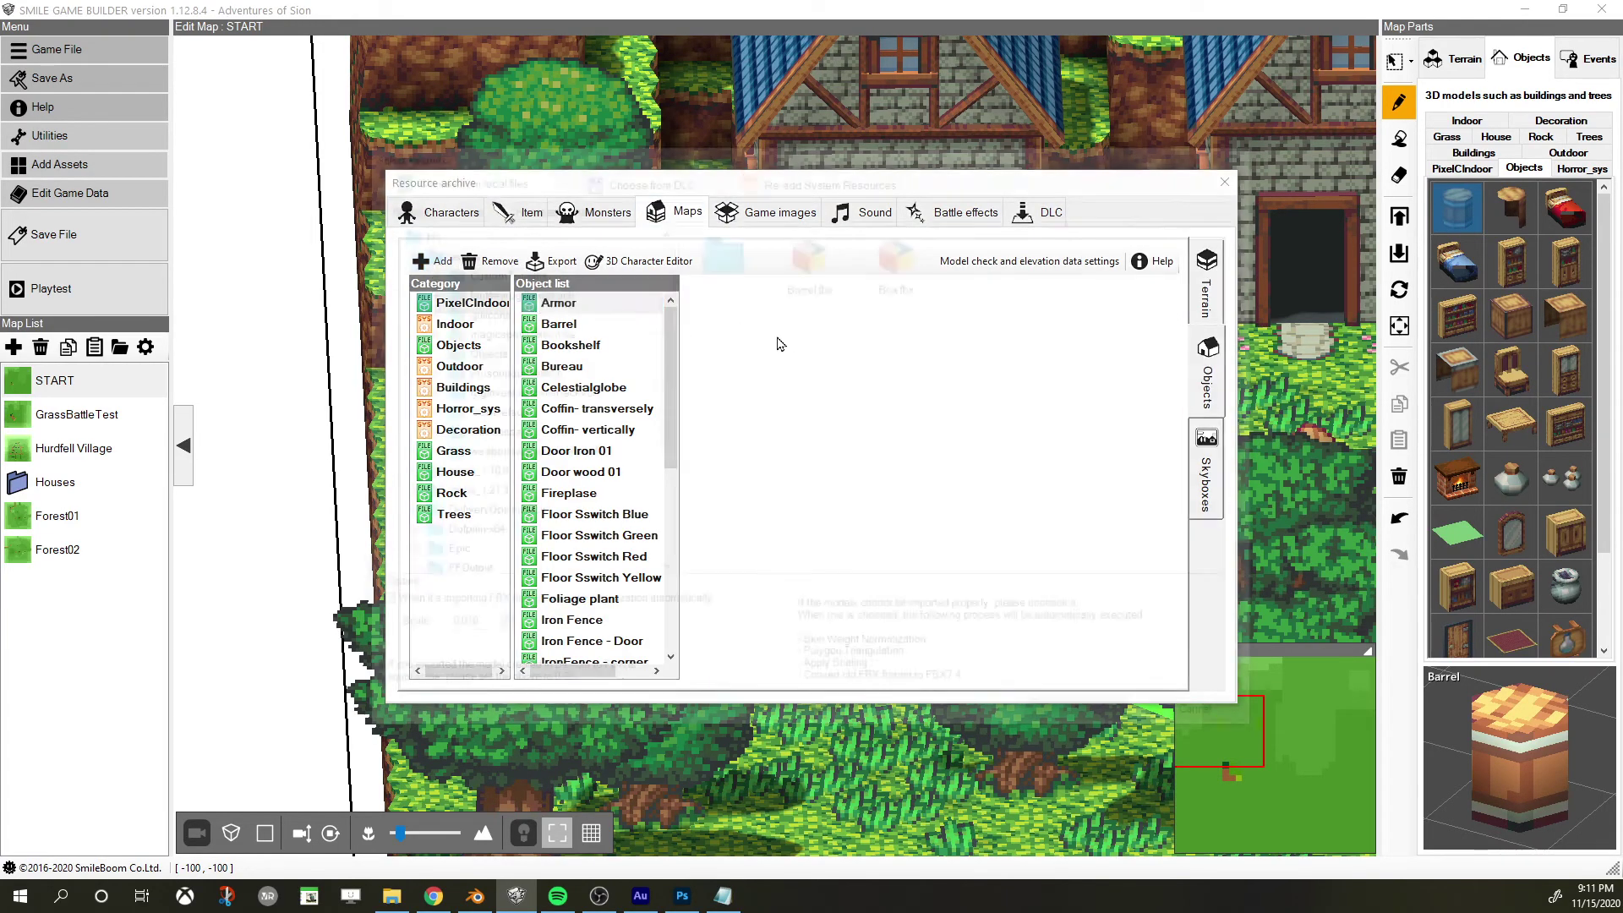
{"action": "double_click", "coordinate": [810, 253]}
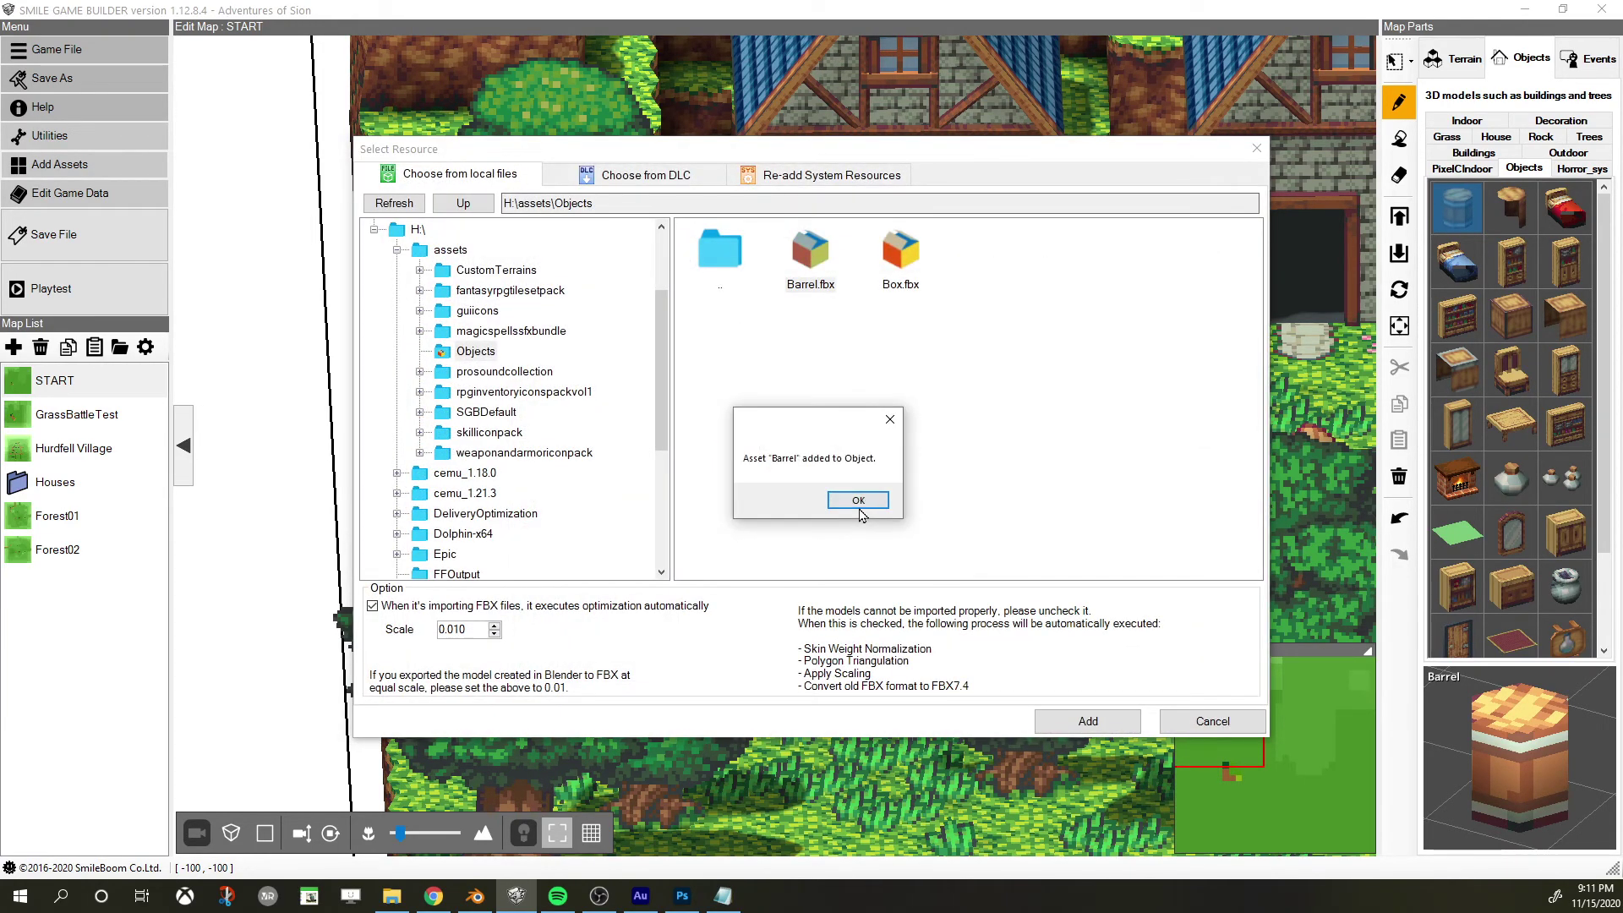
{"action": "left_click", "coordinate": [858, 506]}
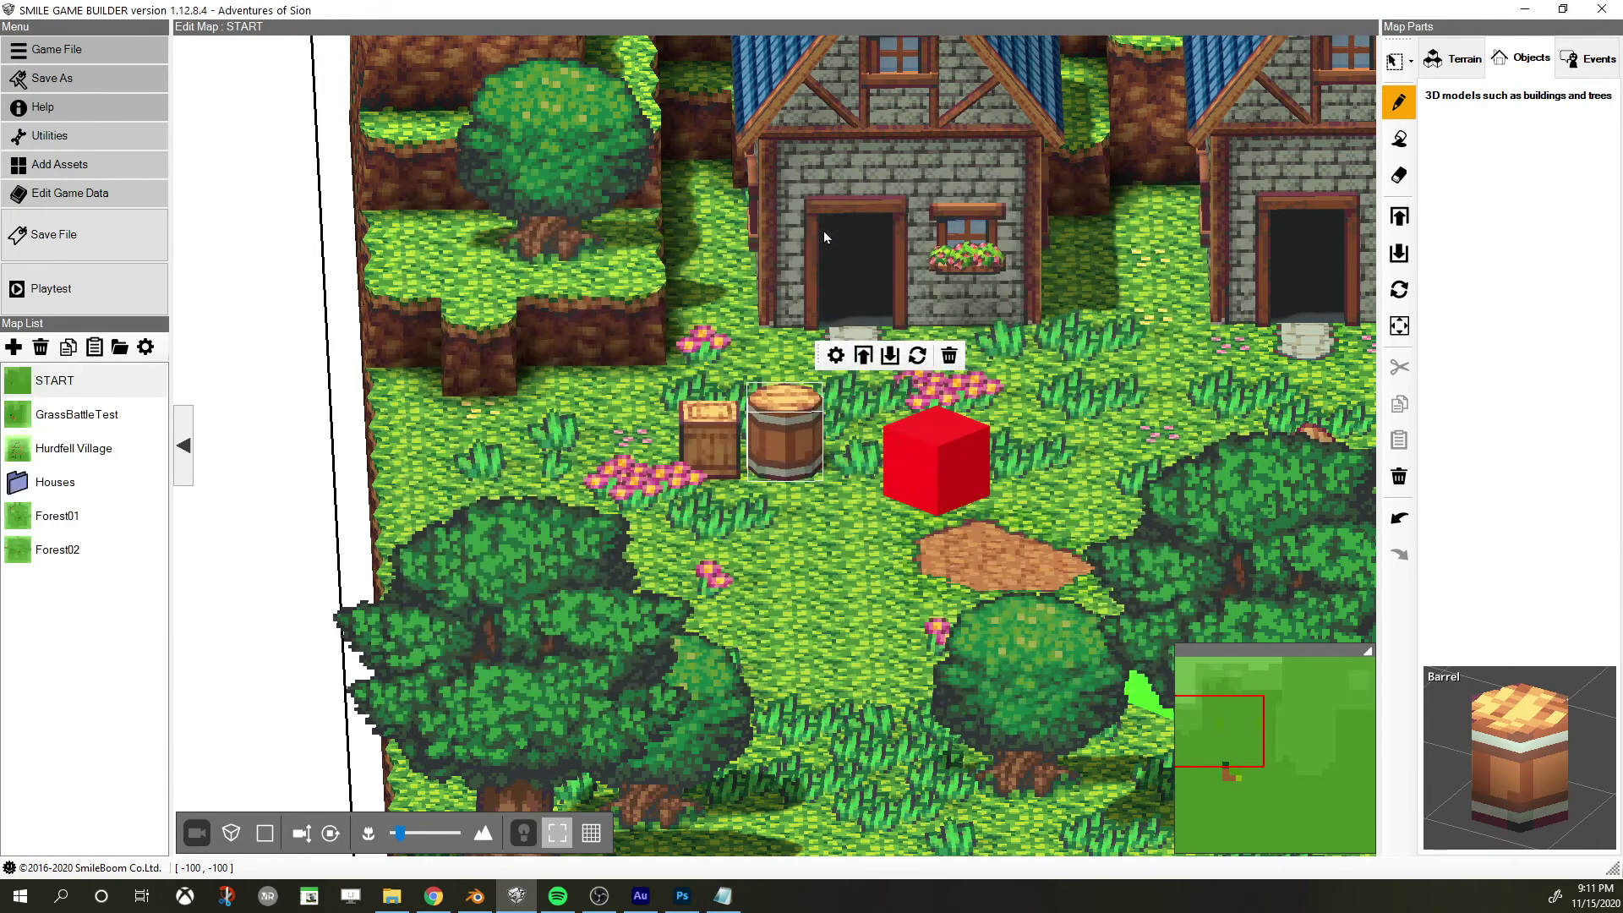
Inspect the resized barrel beside the box on the START map and run a playtest of the game
{"action": "scroll", "coordinate": [941, 283], "scroll_direction": "down", "scroll_amount": 4}
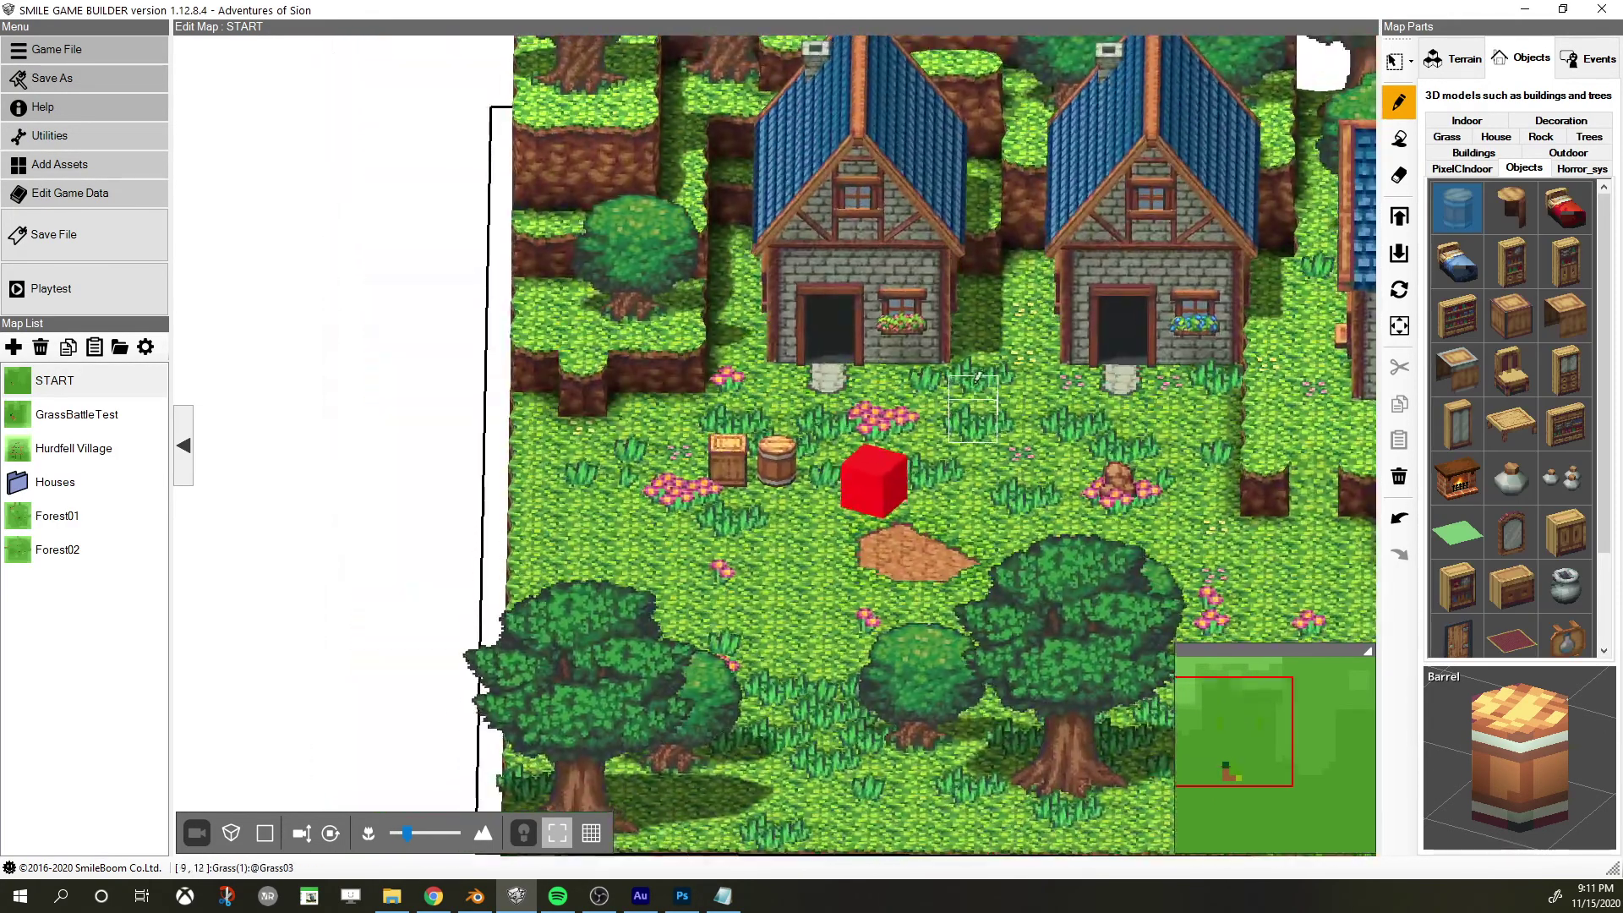
{"action": "right_click_drag", "start_coordinate": [979, 374], "coordinate": [1026, 80]}
{"action": "left_click", "coordinate": [1395, 61]}
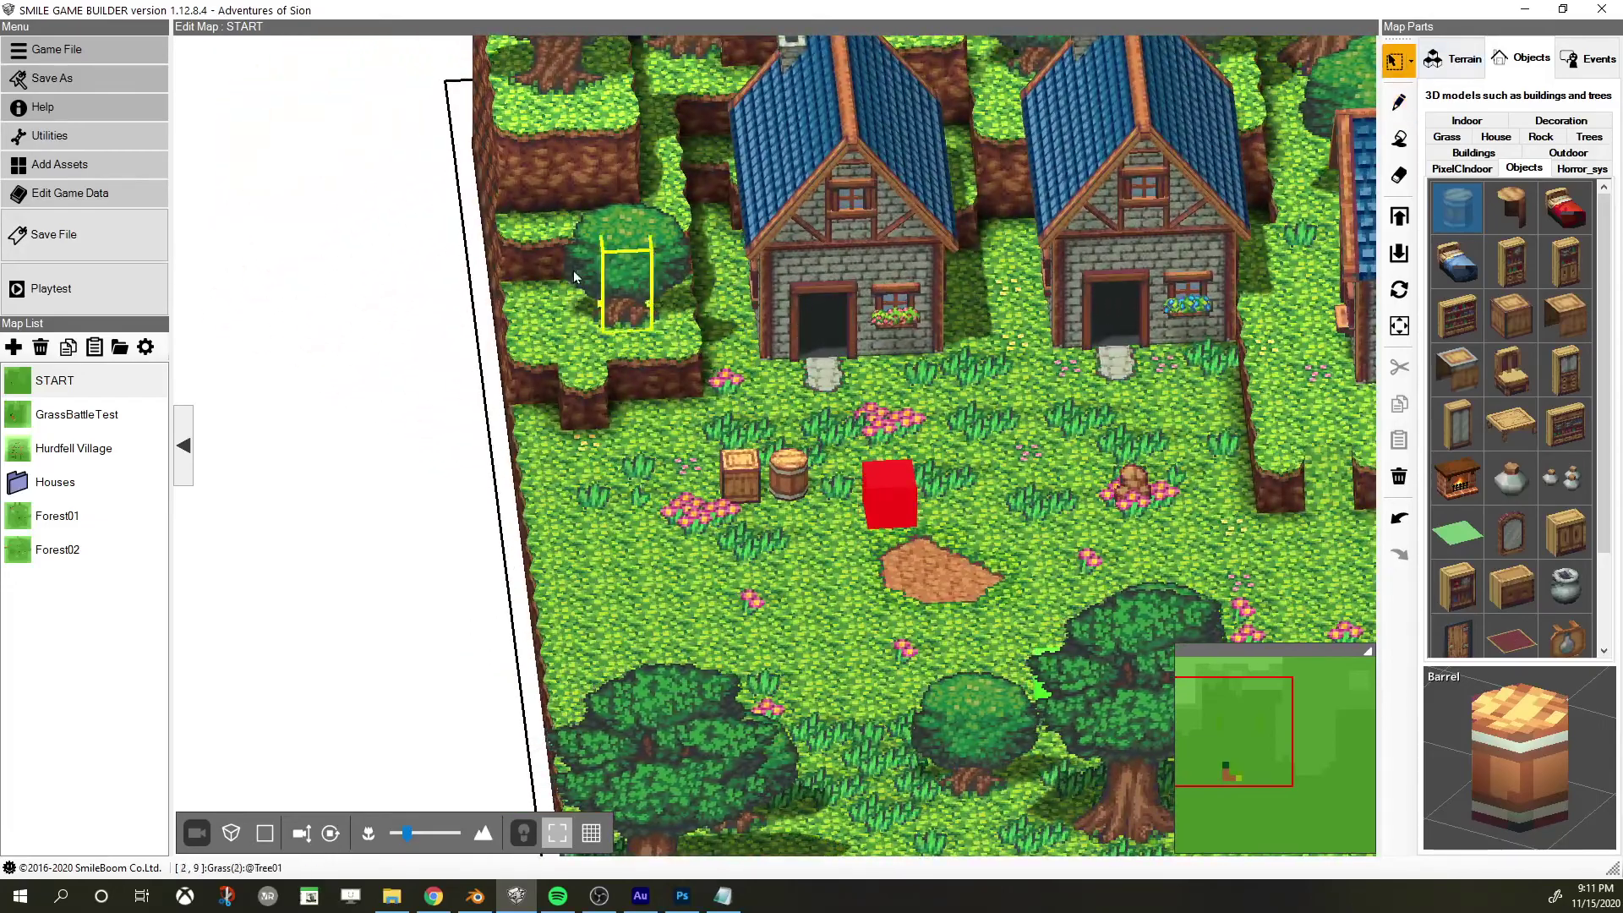
{"action": "left_click", "coordinate": [50, 288]}
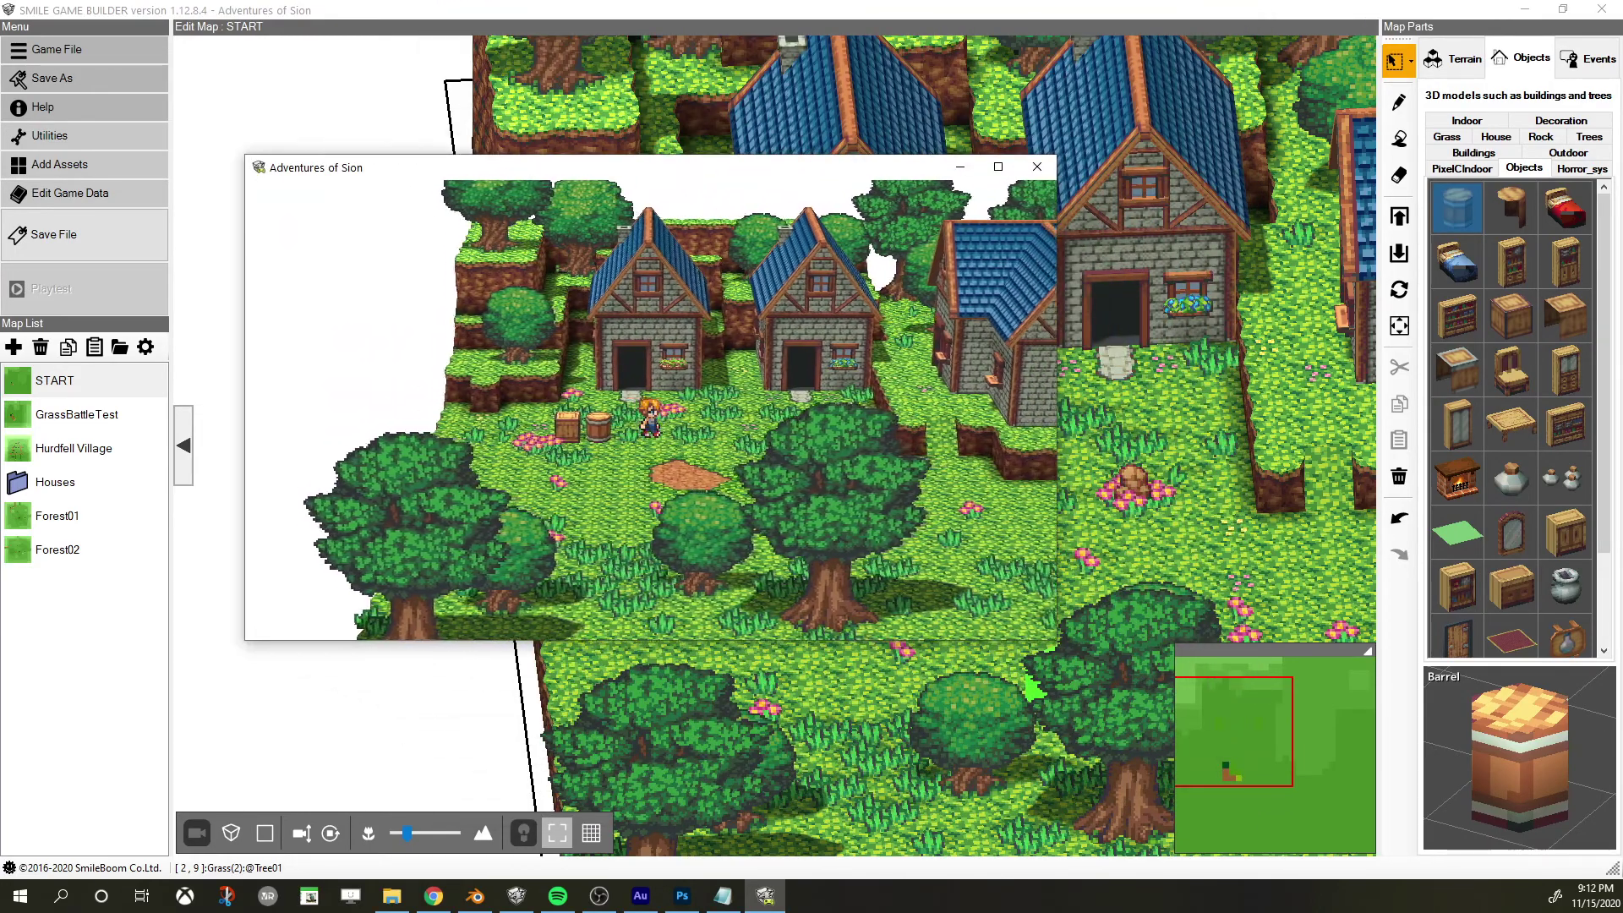
{"action": "left_click", "coordinate": [795, 128]}
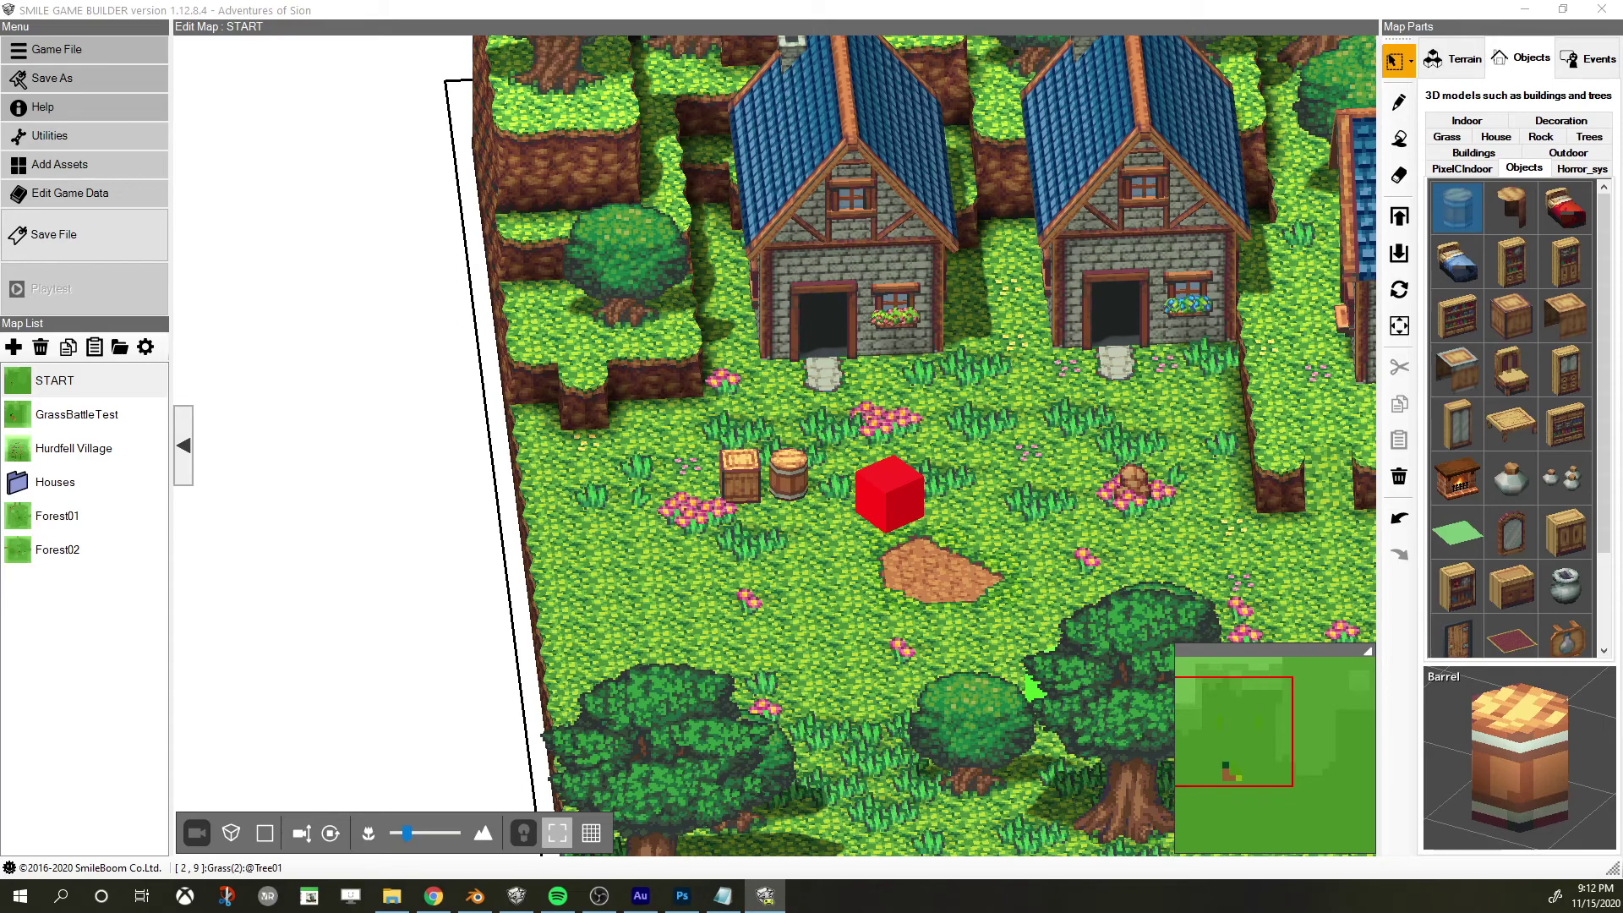